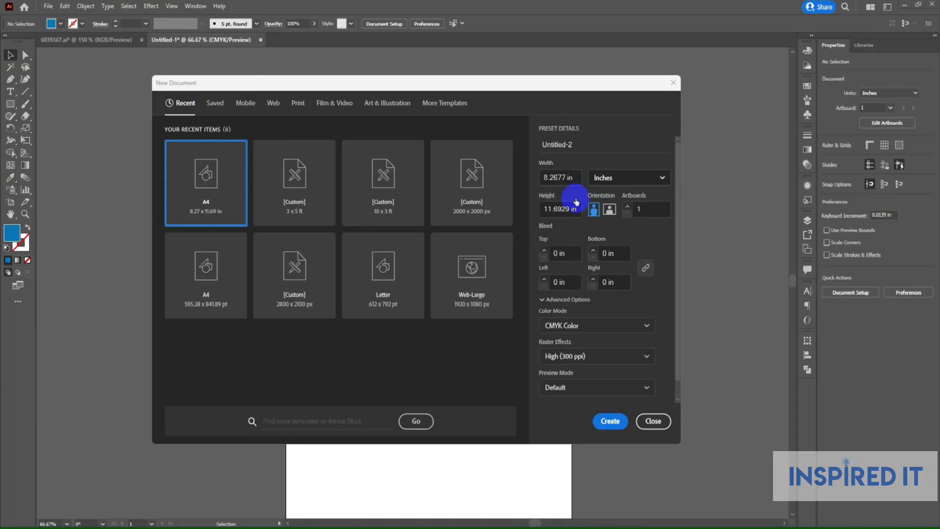
Step: Create the A4 portrait document in CMYK at 300 ppi
left_click(603, 424)
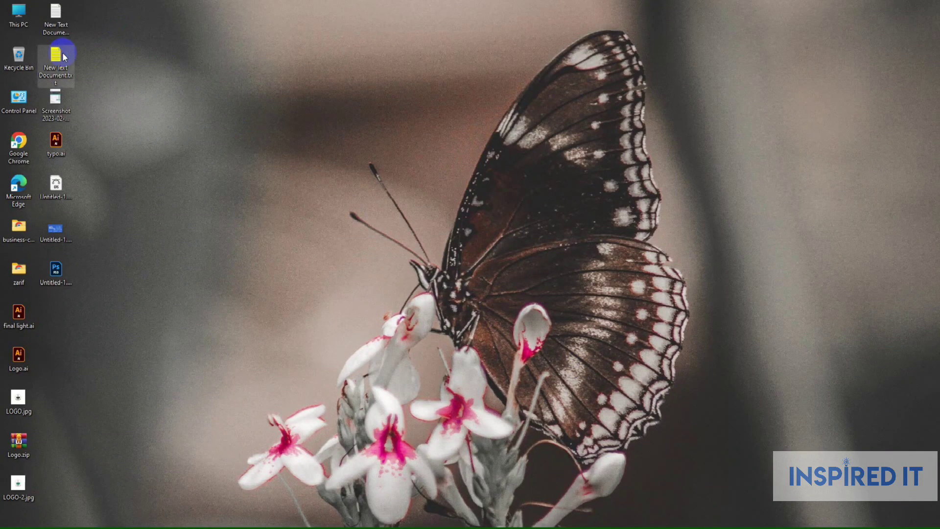
Step: Open the invoice notes in Notepad and move the logo and contact icons onto the A4 page
double_click(64, 55)
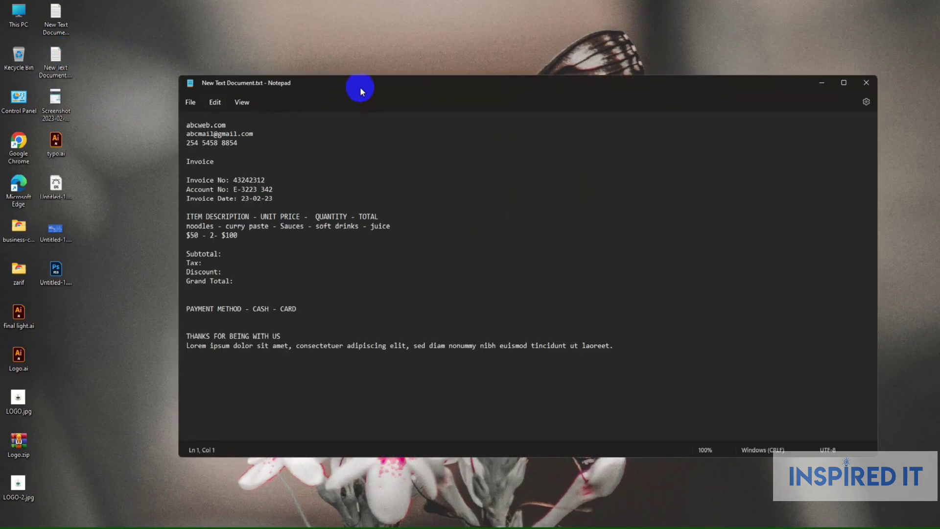
left_click_drag(360, 87, 192, 54)
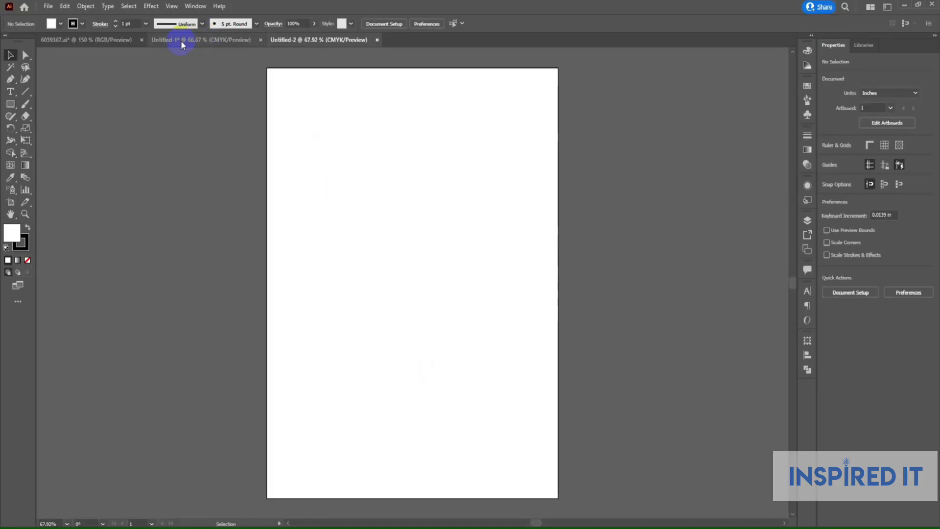
left_click(180, 40)
left_click_drag(330, 135, 336, 62)
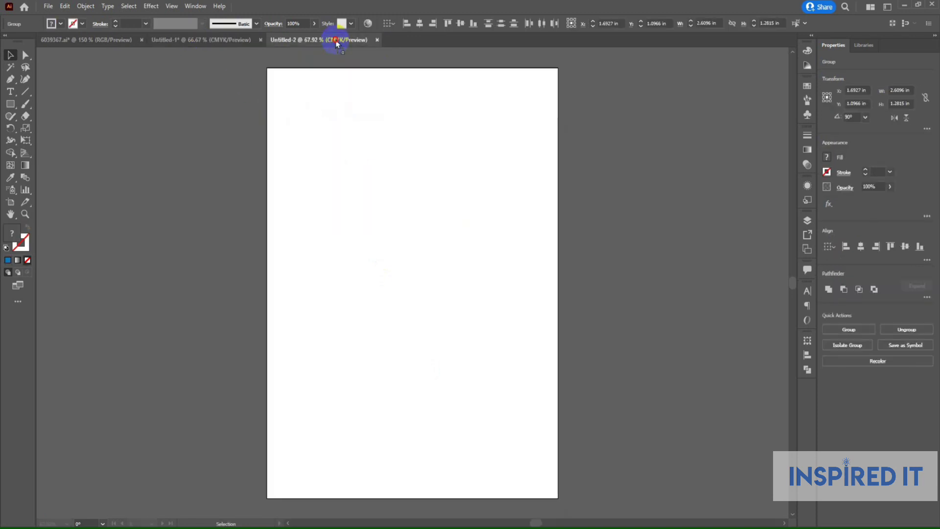
left_click_drag(337, 47, 379, 123)
Step: Copy the website, email and phone lines from the invoice notes
key("alt+Tab")
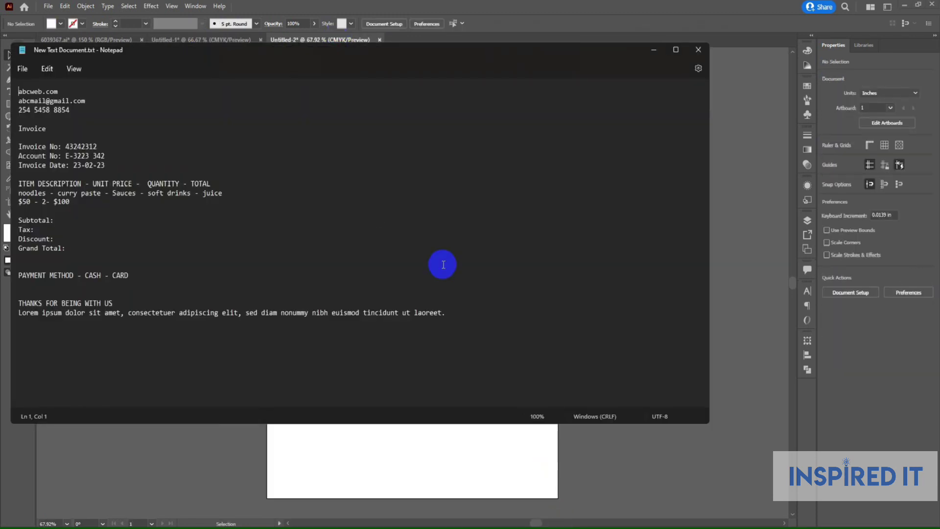
left_click_drag(93, 109, 4, 84)
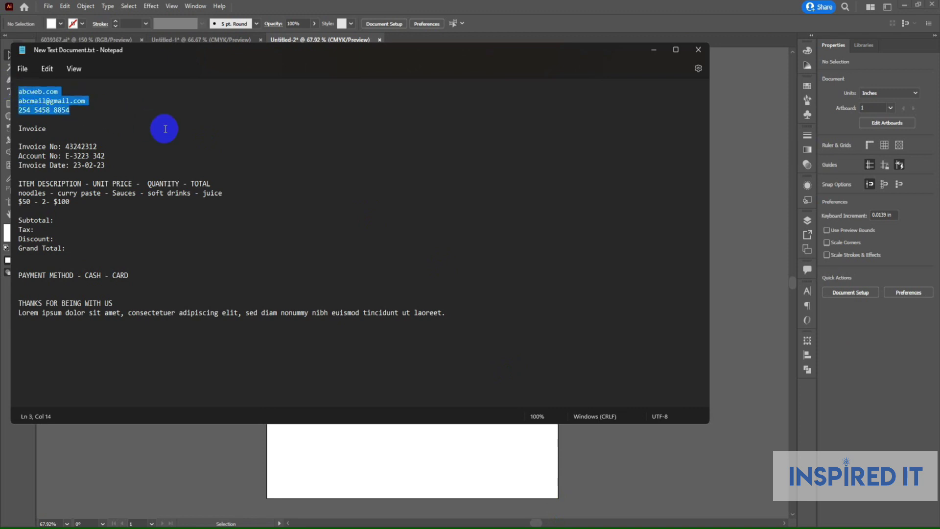
key("alt+Tab")
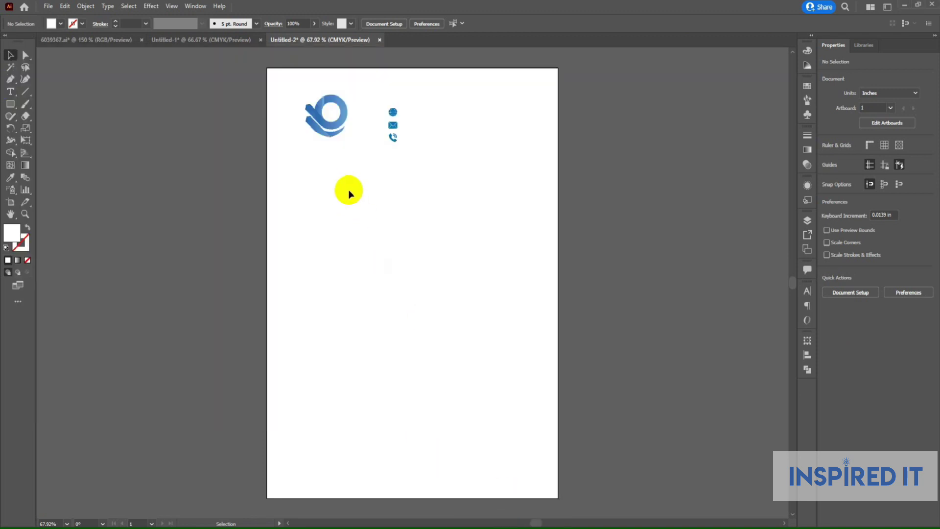
Step: Draw a rectangle covering the whole A4 page
left_click(9, 105)
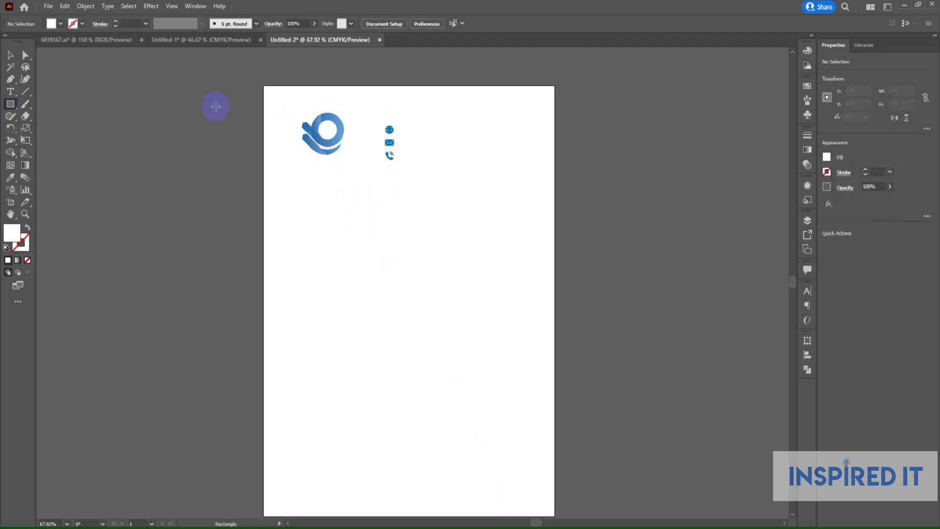
scroll(274, 94, "down", 1)
left_click_drag(263, 88, 548, 511)
left_click(9, 57)
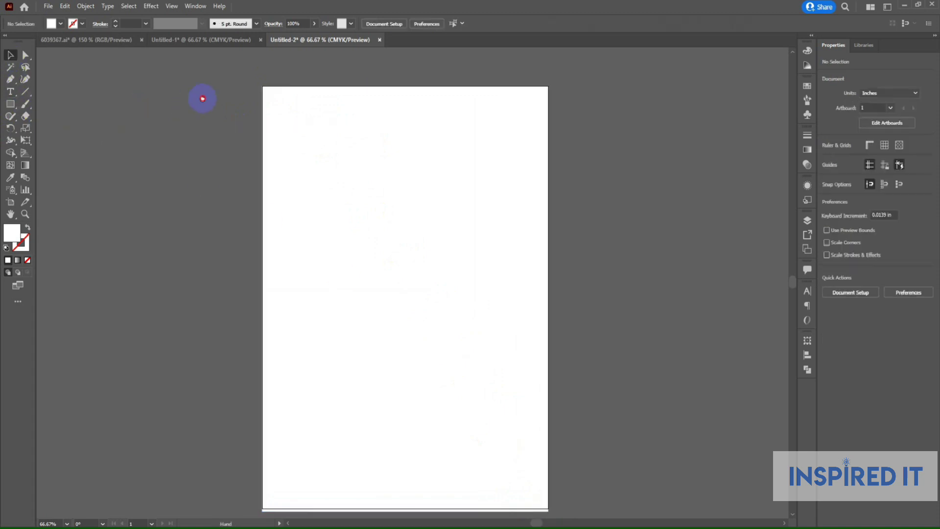
scroll(367, 178, "up", 1)
left_click_drag(231, 146, 590, 131)
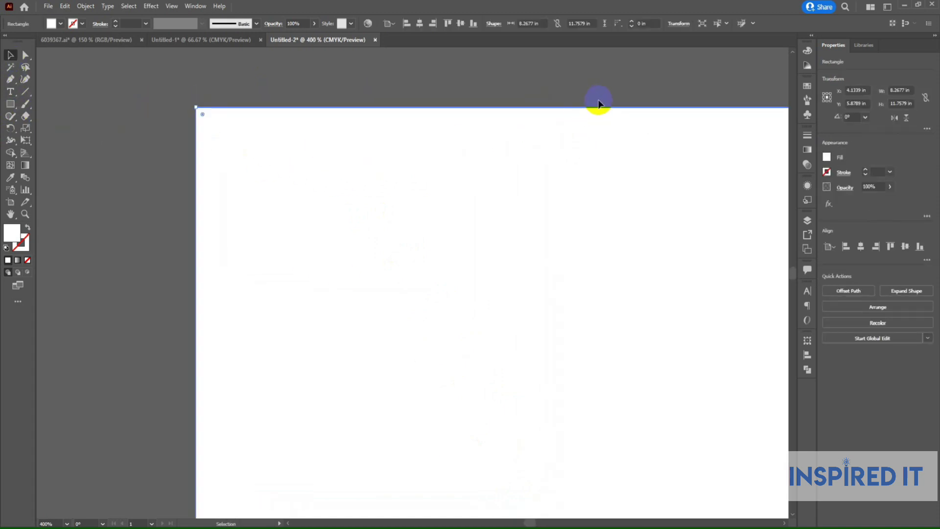
scroll(593, 115, "down", 2)
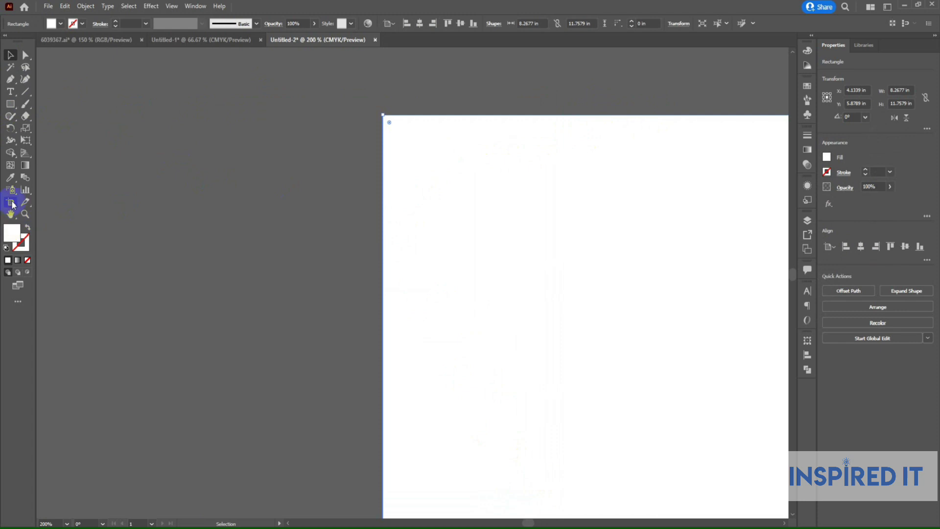
Step: Fill the rectangle with blue and snap its bottom edge to the page edge
double_click(12, 233)
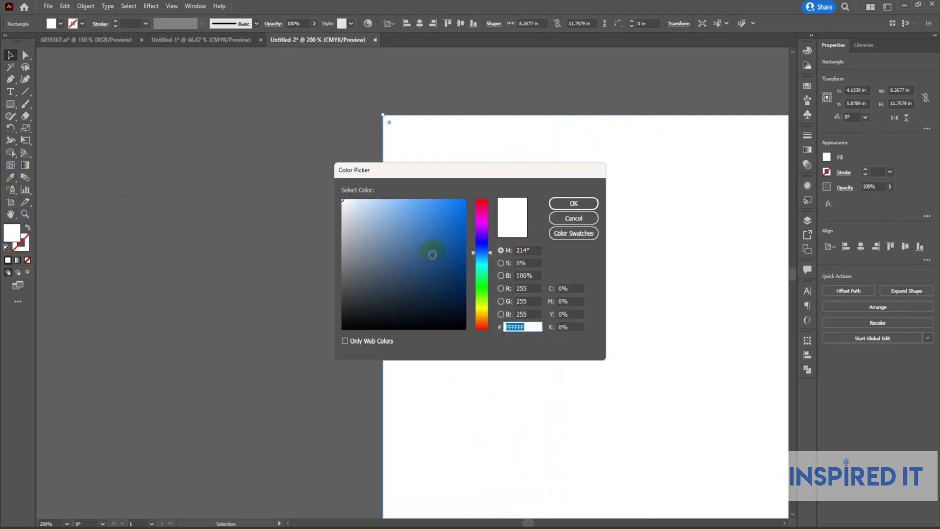
left_click(466, 244)
left_click(571, 204)
left_click(309, 214)
key("ctrl+0")
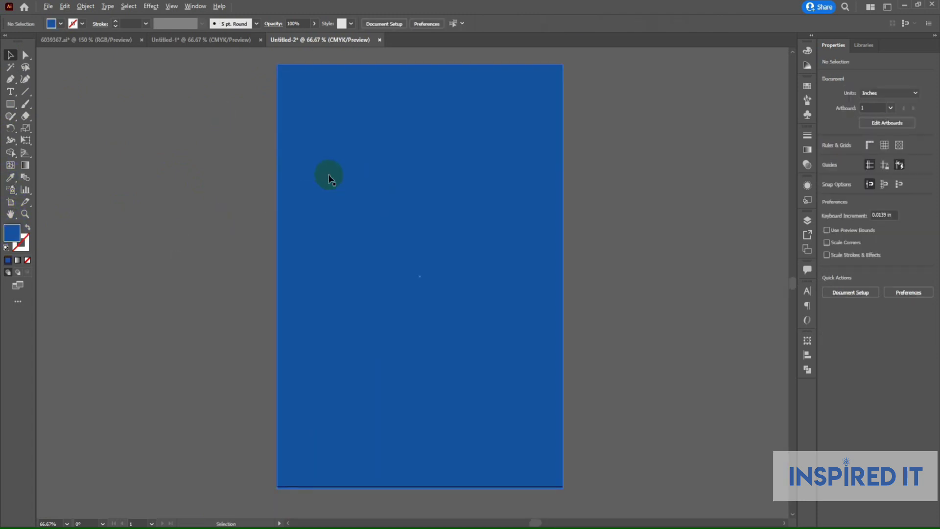
left_click(435, 181)
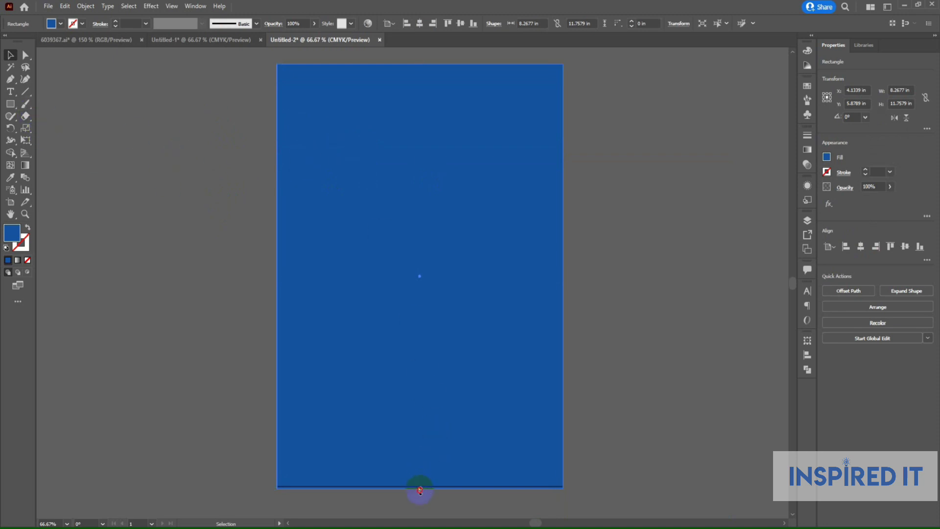
left_click_drag(420, 489, 420, 485)
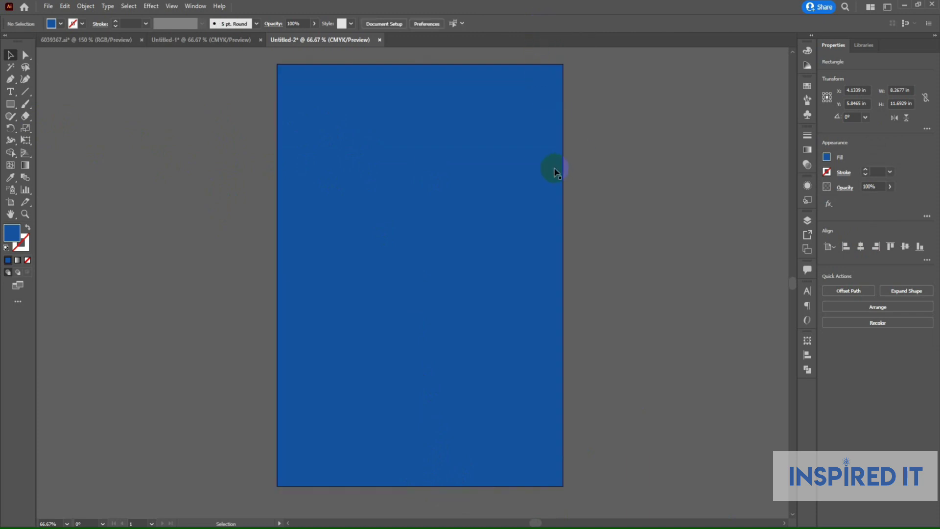
Step: Delete the blue rectangle and turn a centred 7.77 × 11.19 in rectangle into margin guides
key("Delete")
left_click(11, 104)
left_click(437, 239)
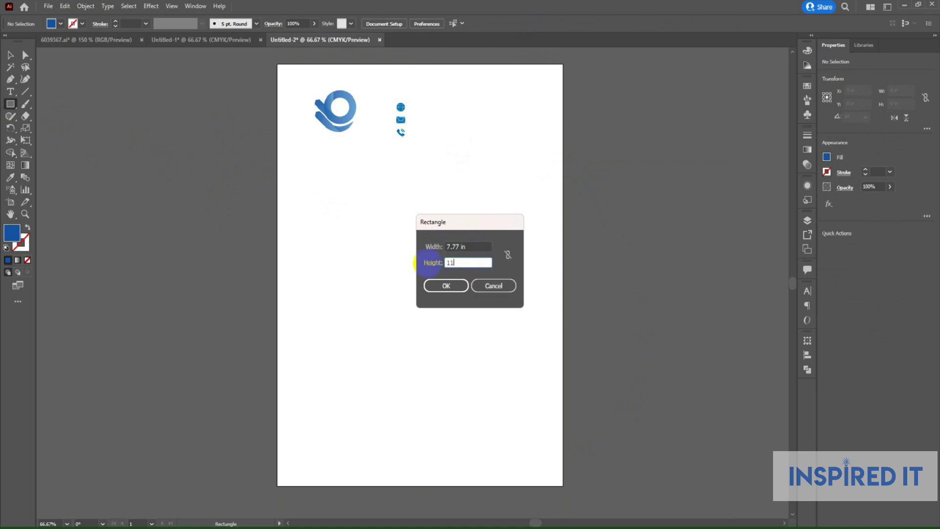
left_click(431, 284)
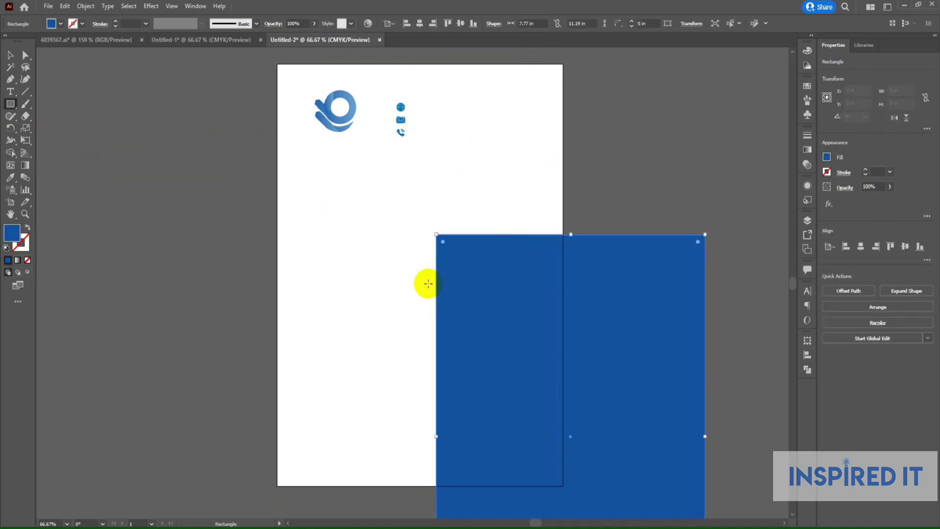
left_click(420, 23)
left_click(461, 23)
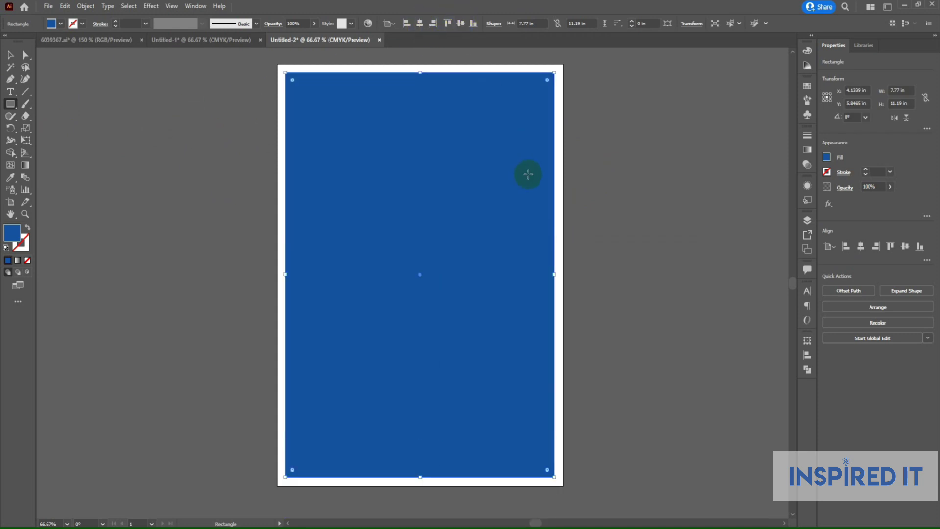
key("Delete")
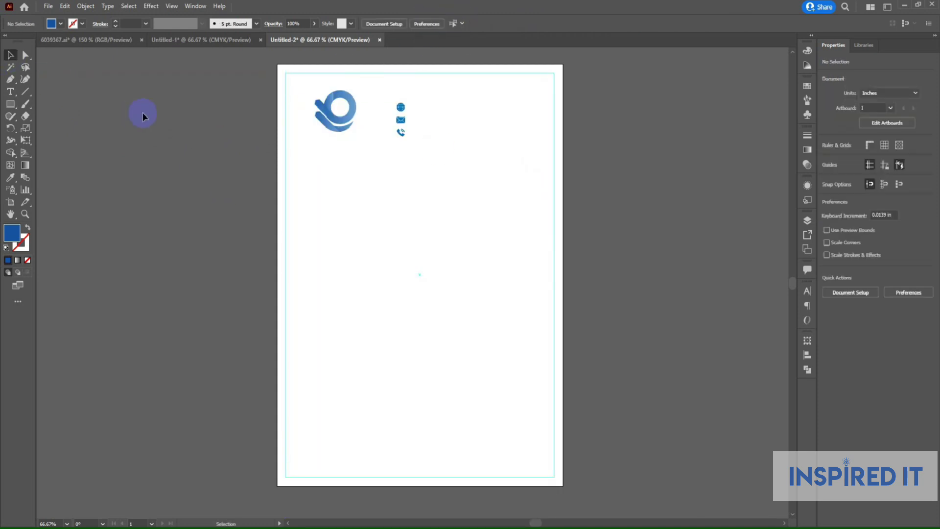
scroll(341, 201, "up", 3)
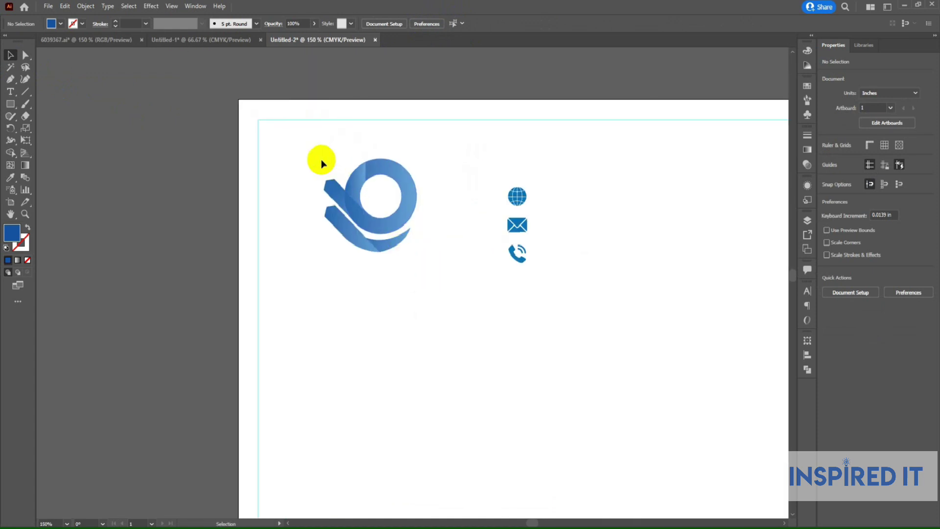
Step: Move the logo group into the top-left margin
left_click_drag(319, 160, 417, 248)
left_click_drag(401, 182, 336, 145)
left_click(403, 202)
scroll(496, 262, "right", 3)
scroll(495, 262, "down", 3)
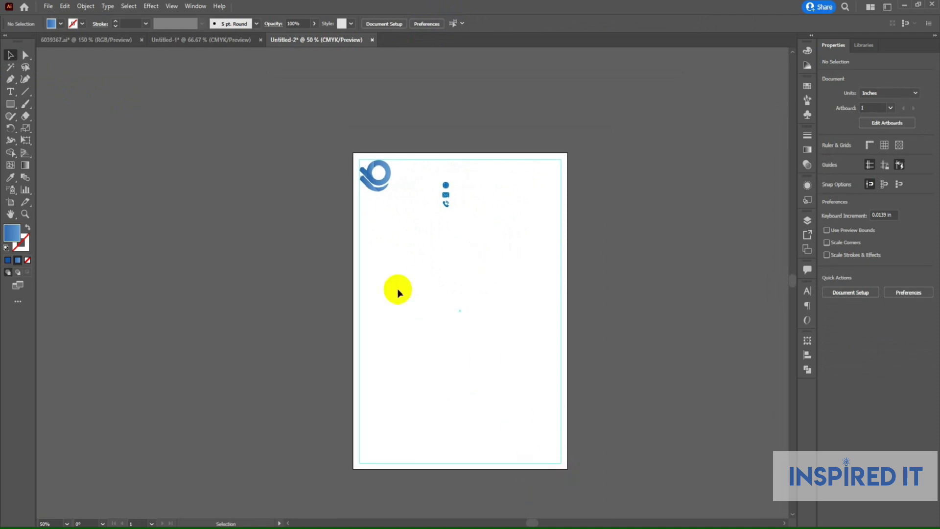
Step: Place the contact text and duplicate it into three side-by-side blocks
key("t")
scroll(405, 300, "up", 1)
left_click(412, 270)
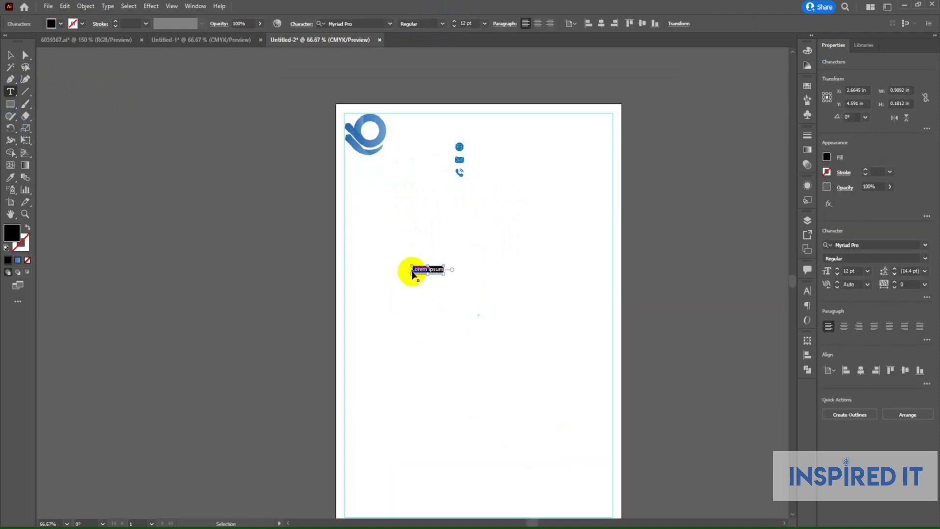
left_click(10, 54)
left_click(479, 294)
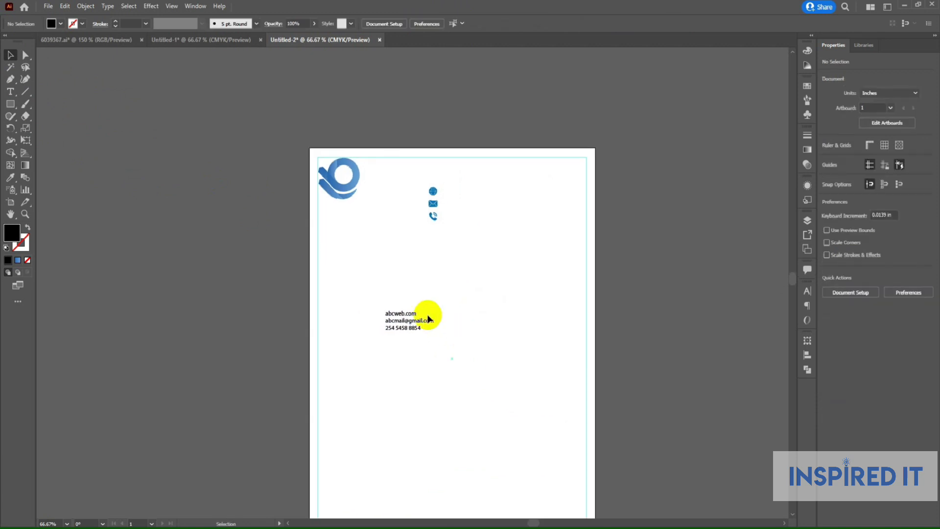
scroll(430, 315, "up", 5)
mouse_move(370, 324)
left_mouse_down()
mouse_move(381, 265)
mouse_move(365, 203)
mouse_move(532, 203)
left_mouse_up()
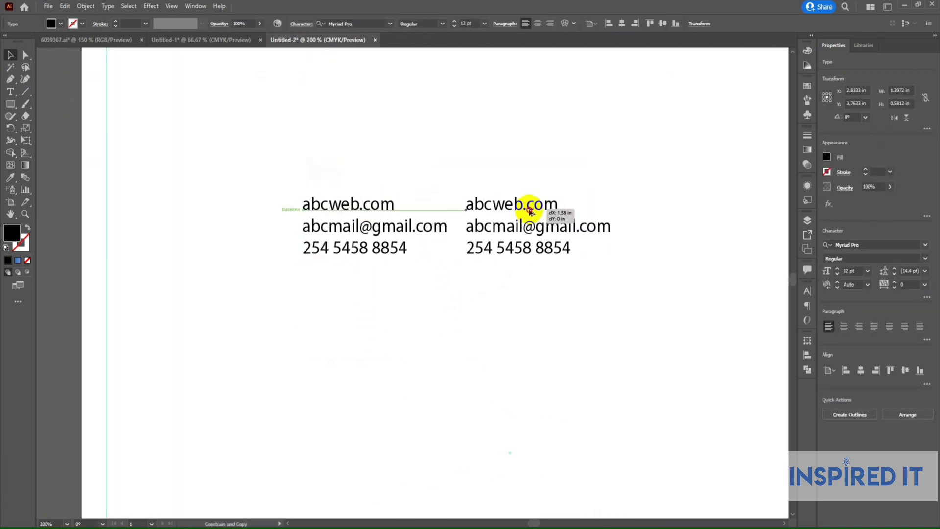
key("ctrl+d")
left_click(484, 172)
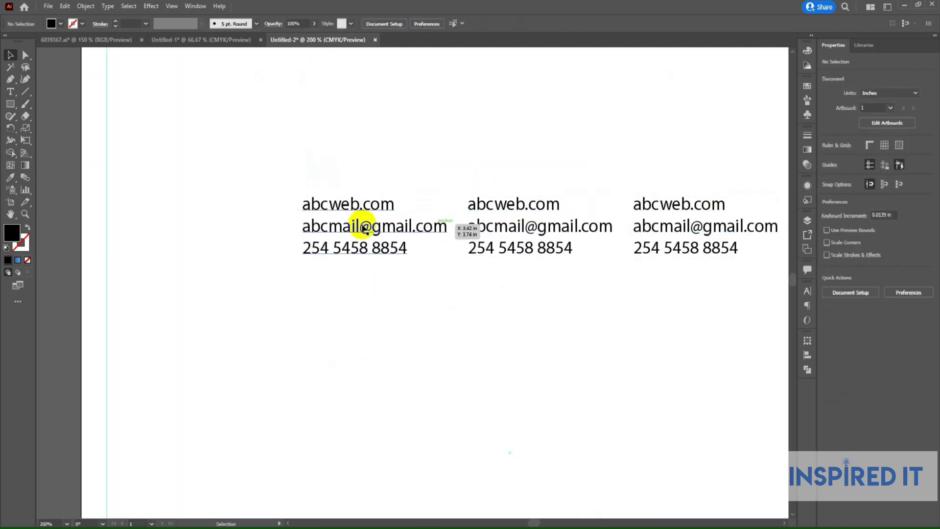
Step: Trim the first block to just abcweb.com
key("t")
left_click(401, 206)
left_click_drag(395, 204, 463, 294)
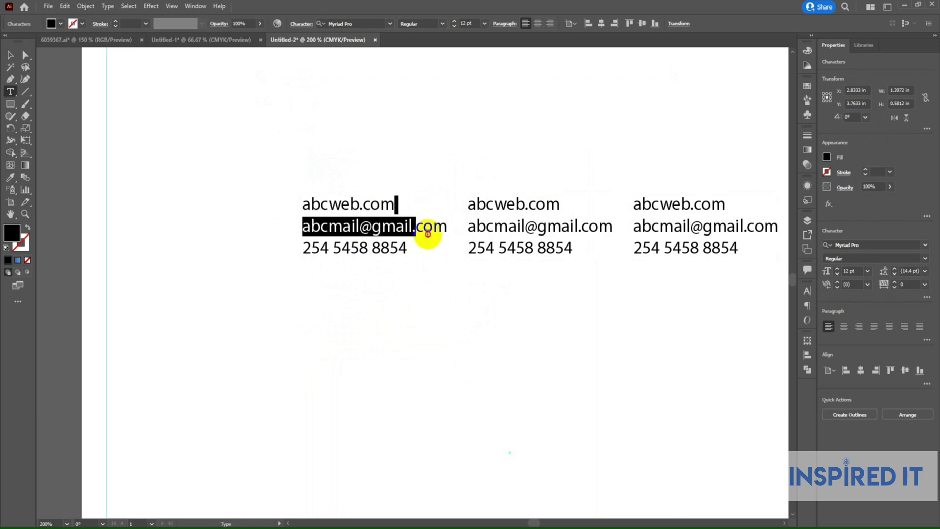
key("BackSpace")
left_click(13, 58)
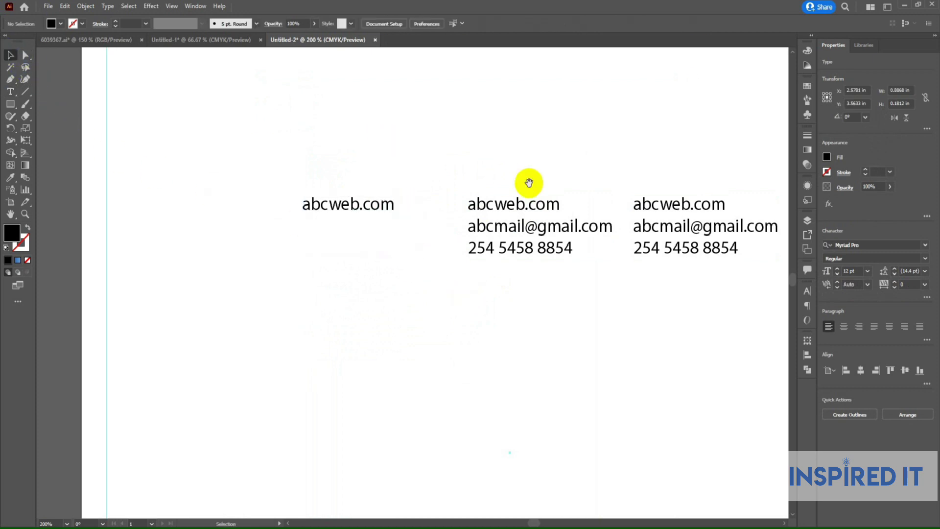
scroll(531, 185, "right", 2)
left_click(476, 201)
double_click(443, 205)
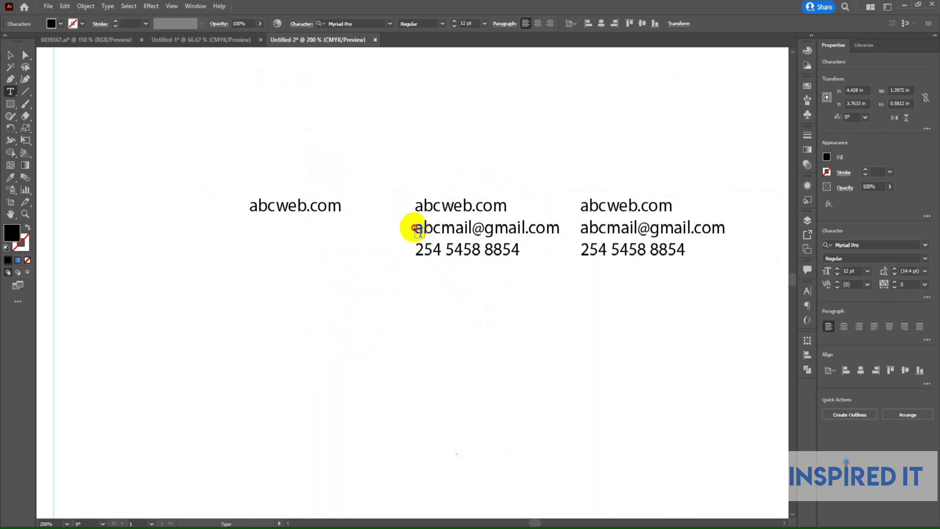
key("Escape")
left_click_drag(407, 226, 380, 191)
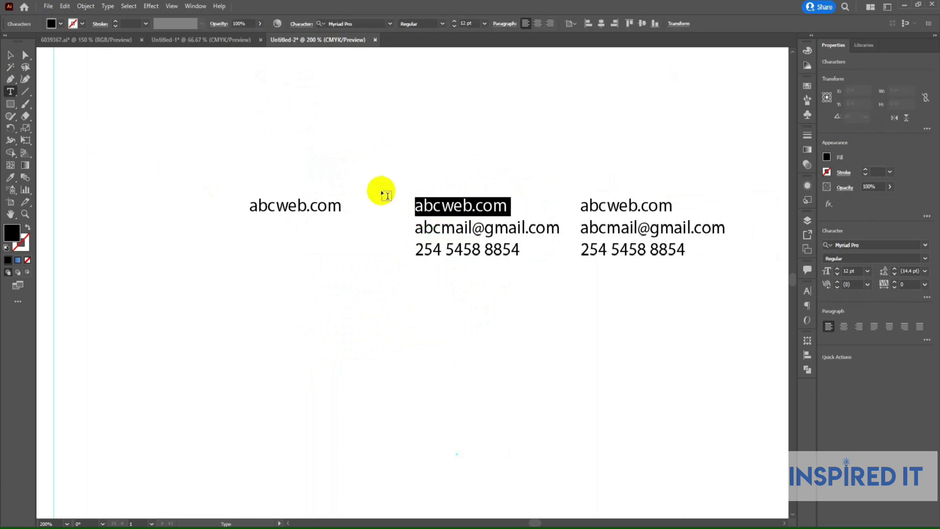
key("BackSpace")
left_click_drag(560, 207, 551, 243)
key("BackSpace")
left_click(10, 55)
left_click(167, 115)
left_click_drag(453, 220, 416, 221)
left_click(560, 212)
double_click(551, 212)
mouse_move(546, 211)
left_mouse_down()
mouse_move(653, 244)
mouse_move(693, 241)
left_mouse_up()
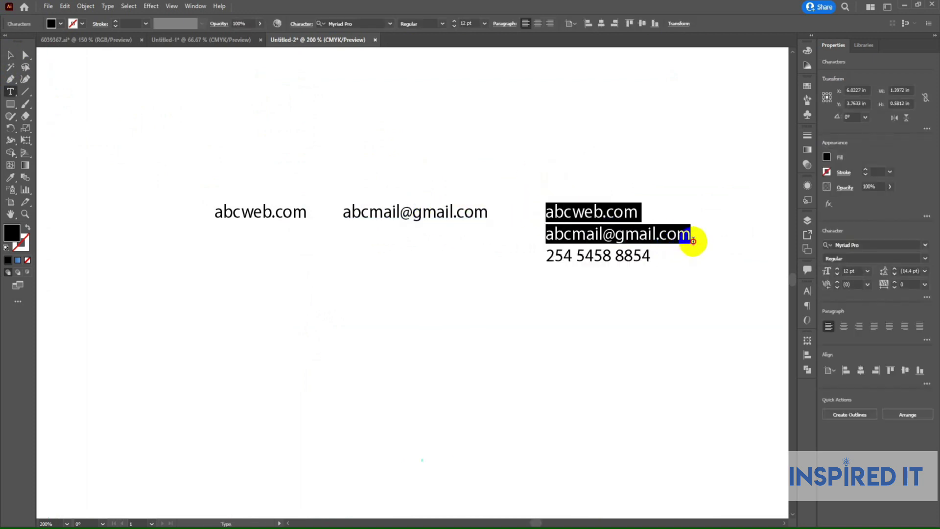
key("BackSpace")
key("BackSpace")
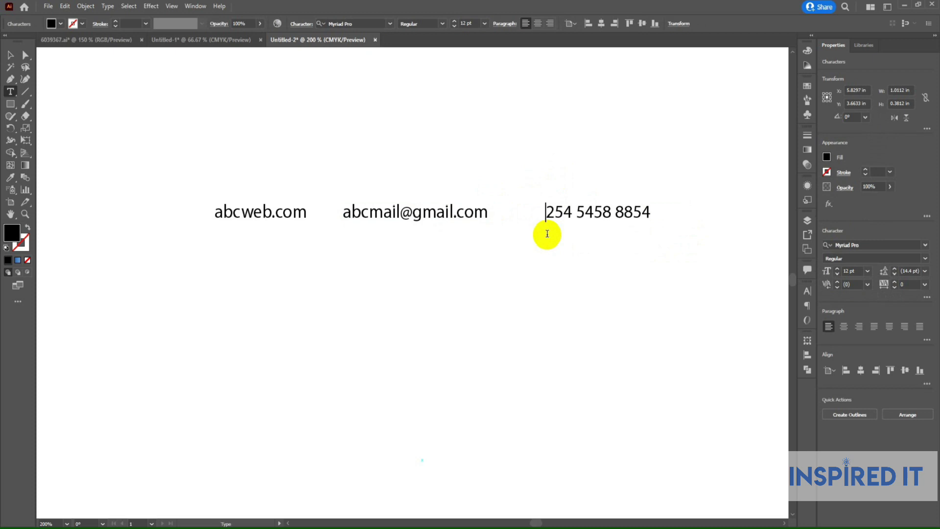
left_click(11, 55)
left_click(647, 234)
Step: Draw a small blue square beside the globe and place copies further right
scroll(647, 234, "down", 3)
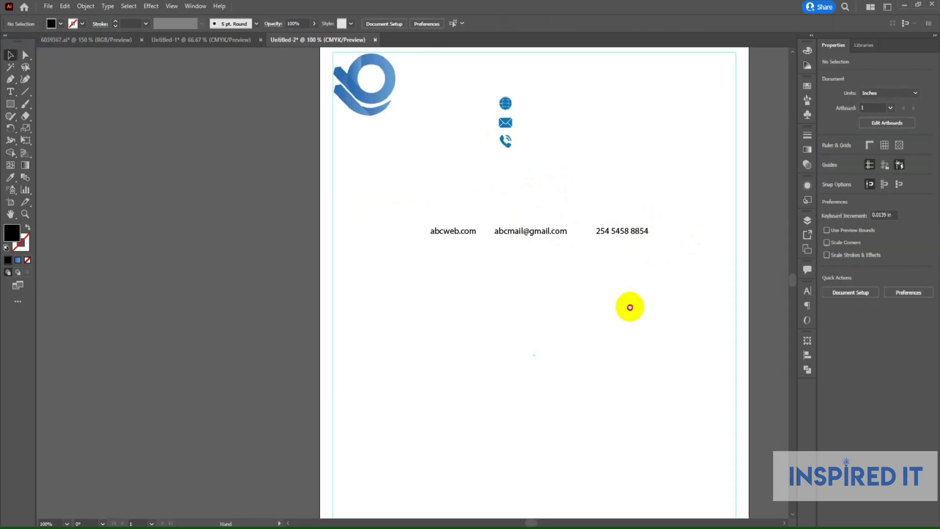
scroll(628, 307, "up", 2)
left_click(446, 179)
left_click(535, 195)
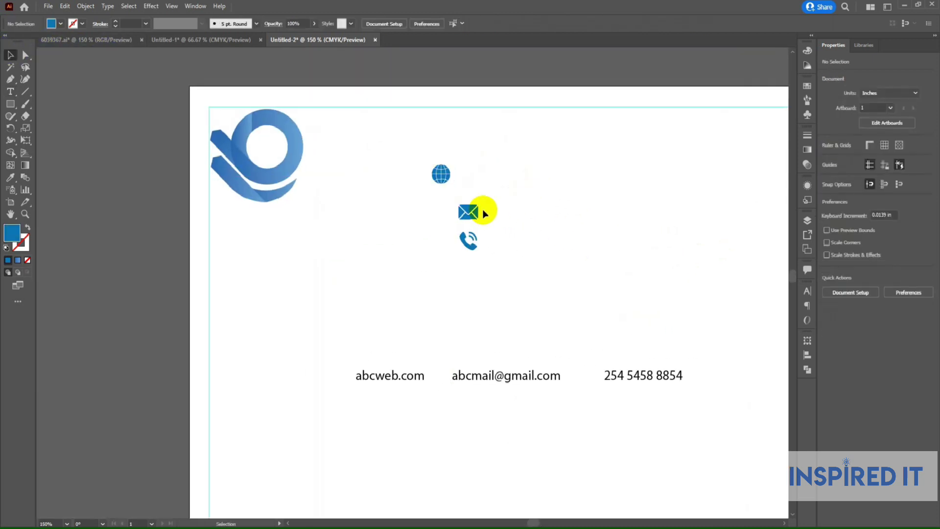
left_click(9, 104)
scroll(510, 216, "up", 2)
left_click_drag(510, 159, 542, 191)
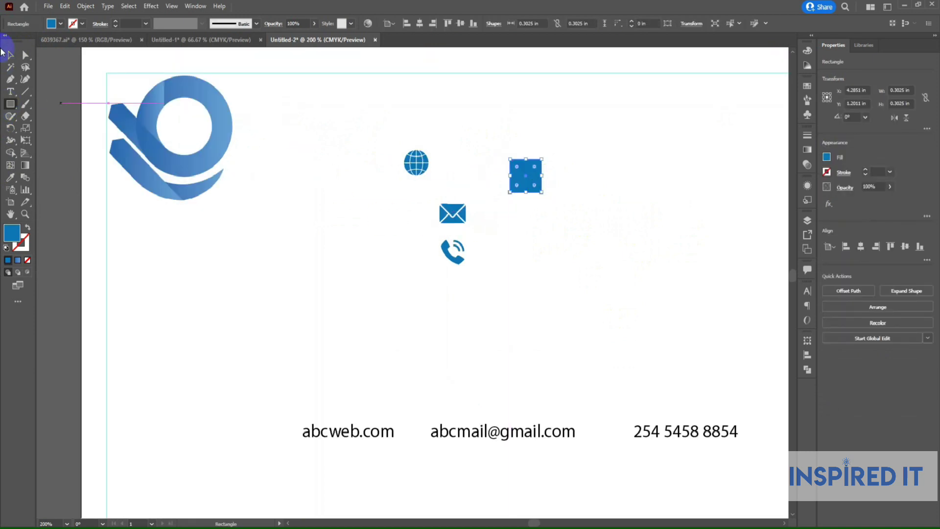
scroll(468, 159, "right", 3)
mouse_move(450, 184)
left_mouse_down()
mouse_move(429, 176)
mouse_move(492, 179)
left_mouse_up()
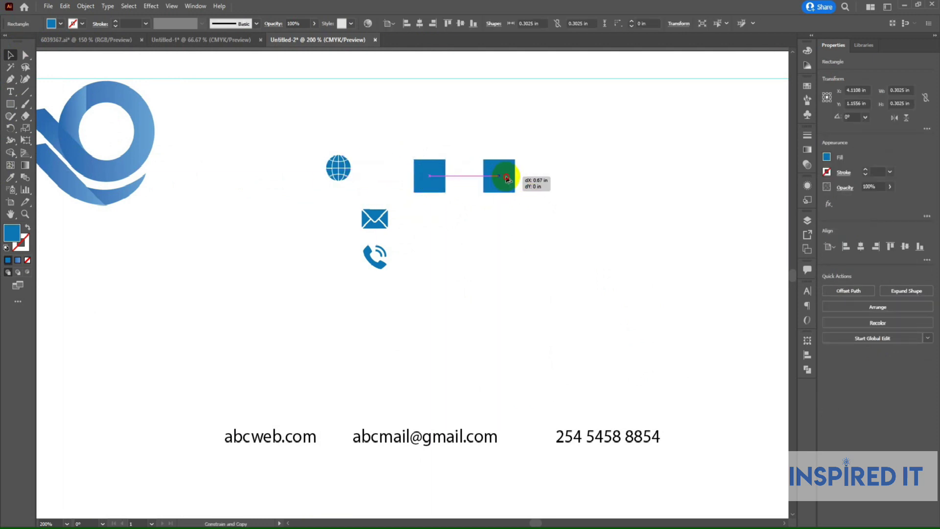
left_click_drag(492, 179, 553, 179)
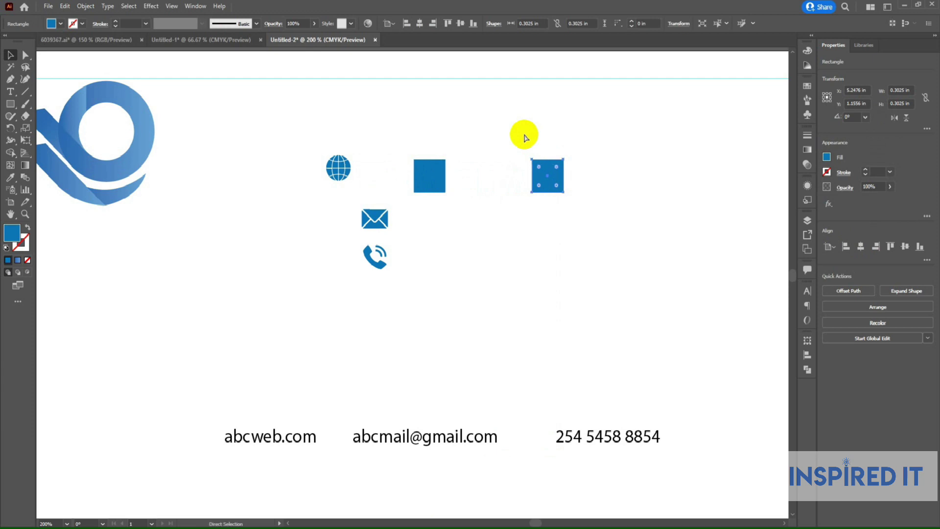
Step: Move the mail and globe icons onto the second and third blue squares
left_click(524, 137)
mouse_move(311, 146)
left_mouse_down()
mouse_move(380, 279)
mouse_move(427, 174)
left_mouse_up()
left_click(348, 212)
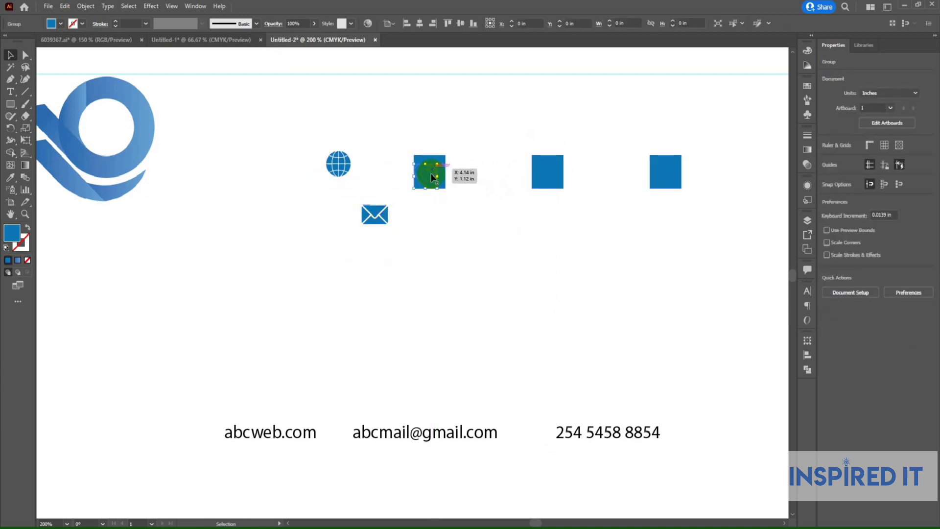
left_click_drag(384, 217, 553, 172)
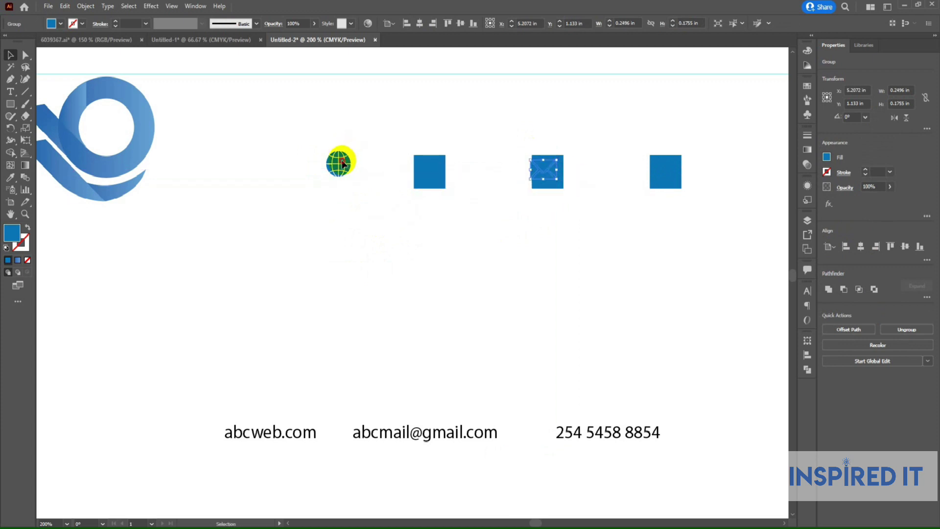
left_click_drag(342, 164, 670, 173)
left_click(657, 208)
Step: Send the blue squares behind the icons and zoom in on the icon row
left_click(654, 159)
left_click(565, 162, "shift")
right_click(444, 170)
mouse_move(473, 332)
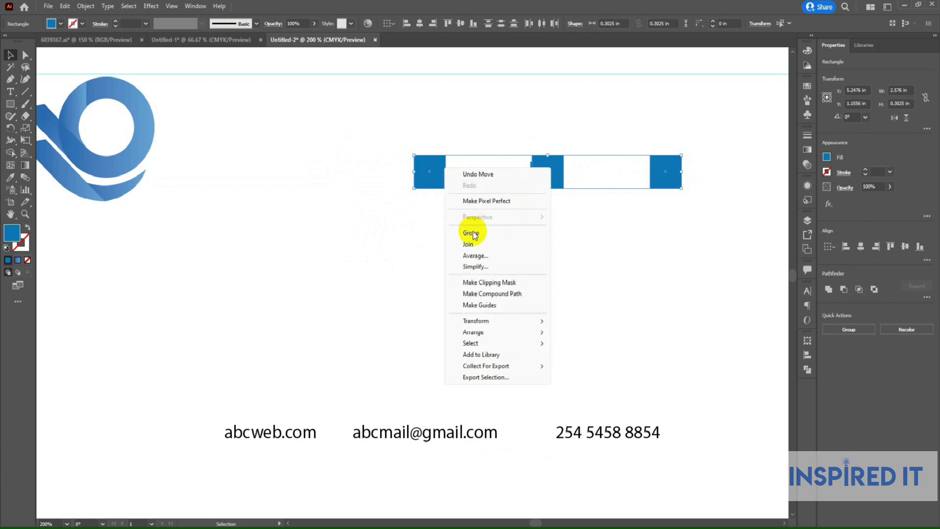
left_click(589, 367)
left_click(430, 176)
left_click(554, 175, "shift")
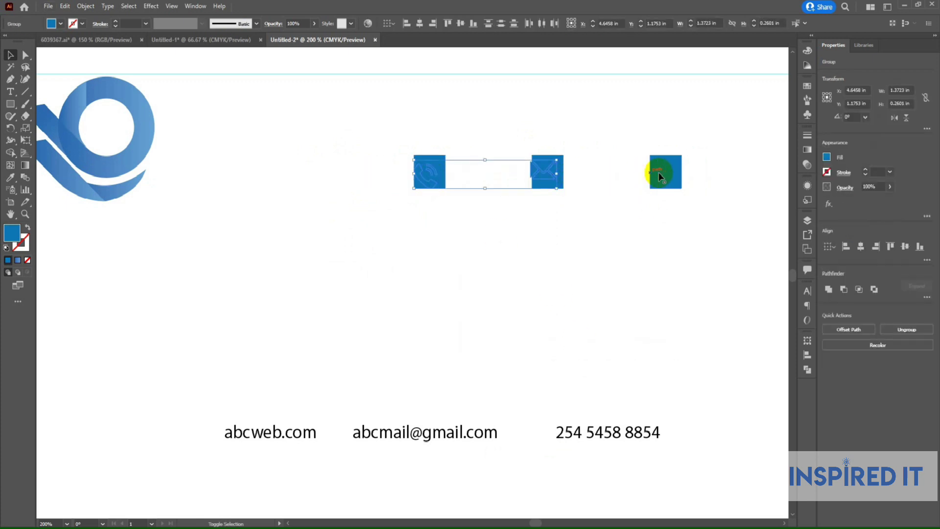
left_click(287, 205)
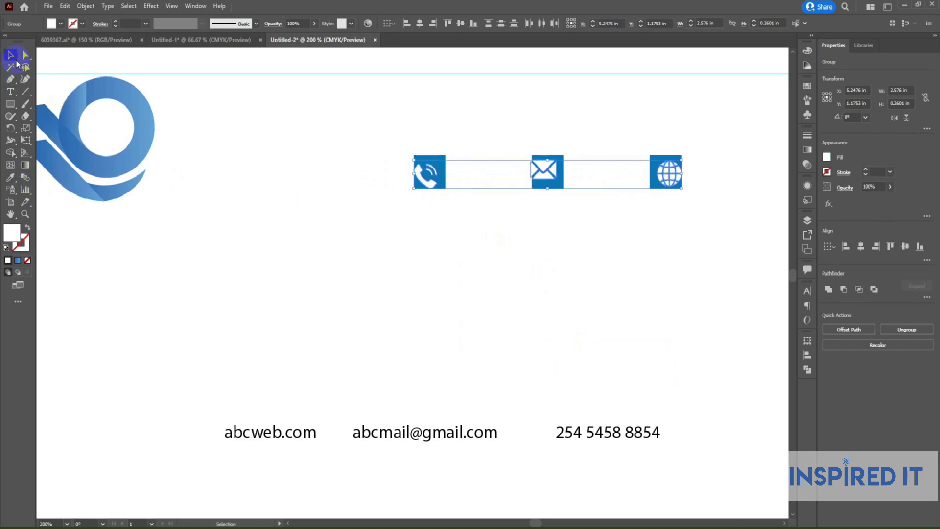
left_click_drag(448, 241, 406, 274)
key("ctrl+plus")
key("ctrl+plus")
left_click(311, 237)
Step: Centre the phone handset within its blue square
left_click(379, 218)
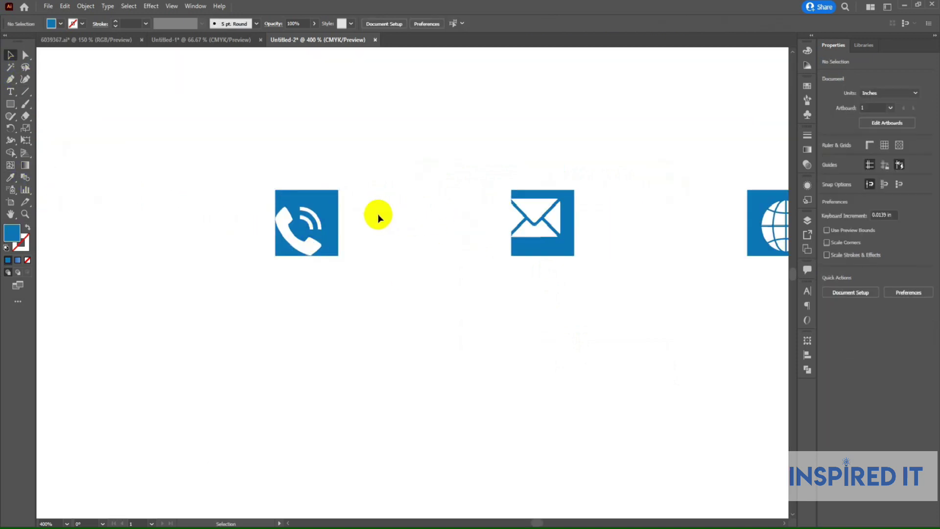
left_click(332, 207)
left_click(571, 206, "shift")
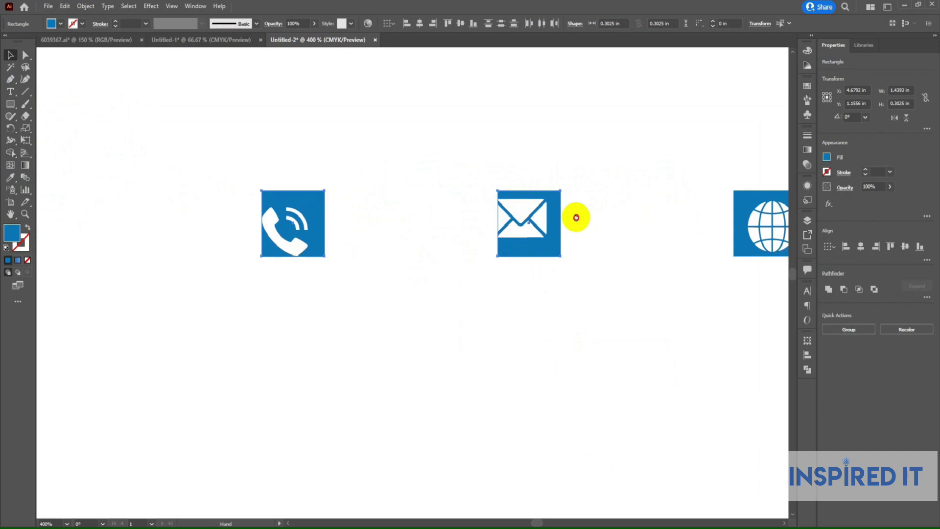
scroll(626, 215, "right", 3)
left_click(729, 204, "shift")
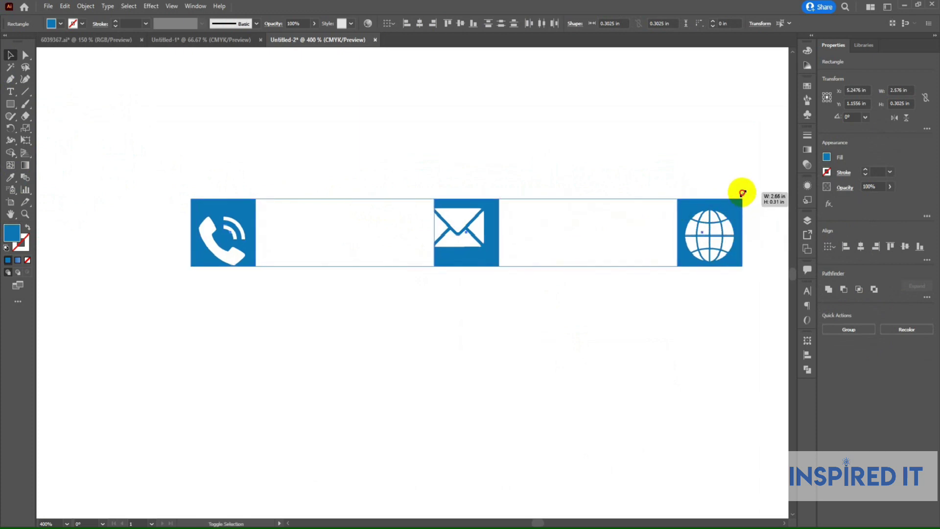
left_click(289, 273)
key("ctrl+plus")
left_click(278, 254)
left_click(196, 139, "shift")
left_click(424, 27)
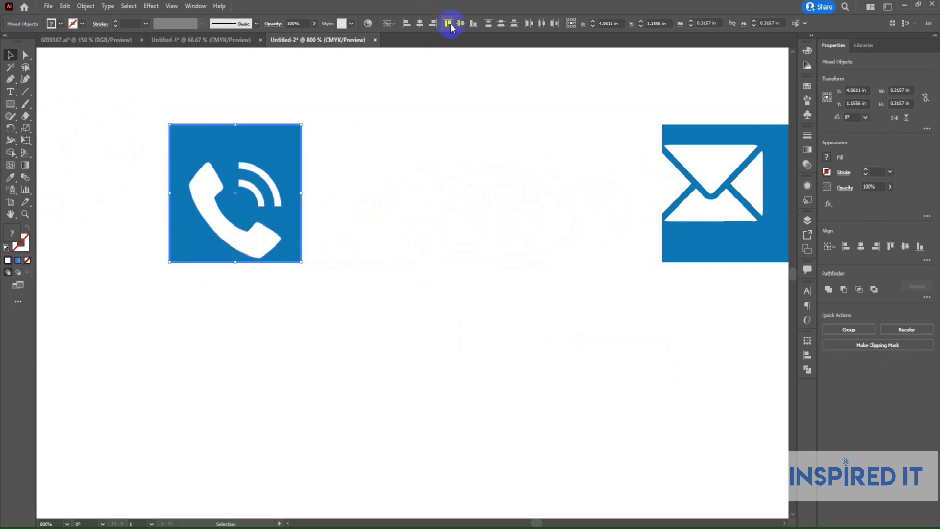
left_click(460, 23)
Step: Centre the envelope within its square, using the square as key object
scroll(435, 151, "right", 3)
scroll(435, 151, "up", 1)
left_click(536, 220)
left_click(631, 239, "shift")
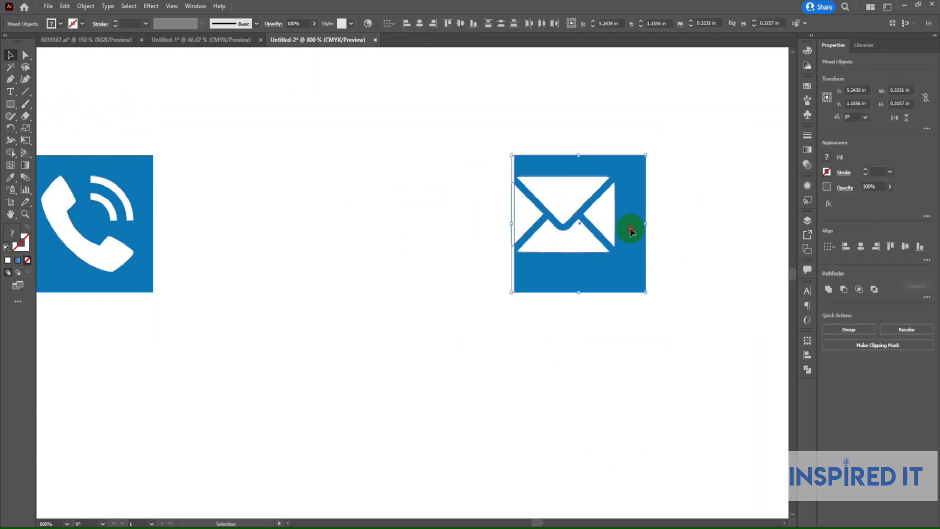
left_click(419, 23)
left_click(461, 23)
Step: Centre the globe horizontally and vertically in its square
scroll(459, 132, "right", 5)
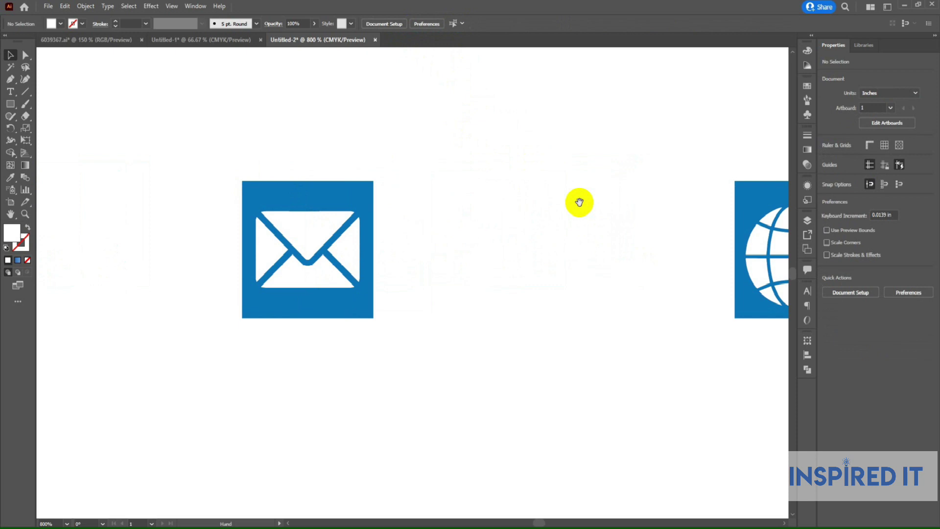
scroll(577, 202, "up", 1)
left_click(703, 211)
left_click(666, 190, "shift")
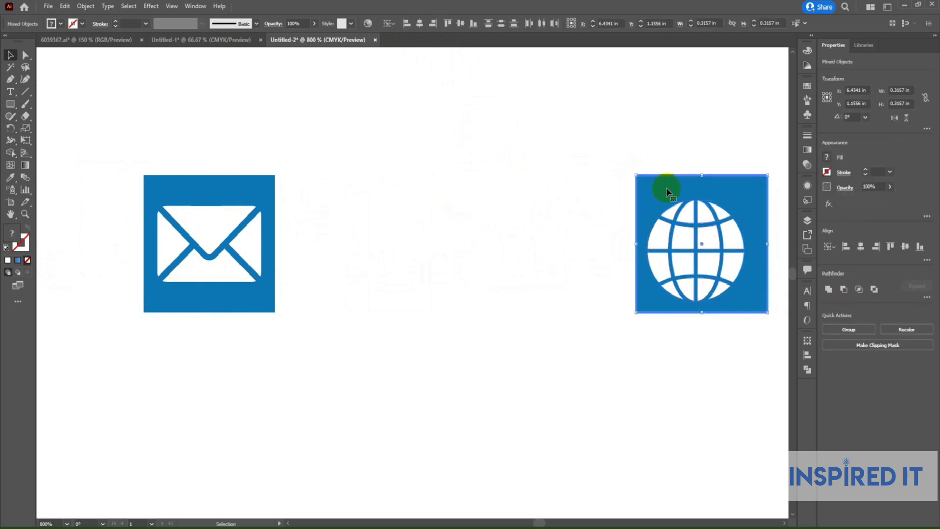
left_click(420, 23)
left_click(461, 23)
left_click(468, 194)
Step: Select the phone, envelope and globe icons, then delete a drag-selected object
scroll(479, 279, "down", 3)
scroll(479, 280, "up", 1)
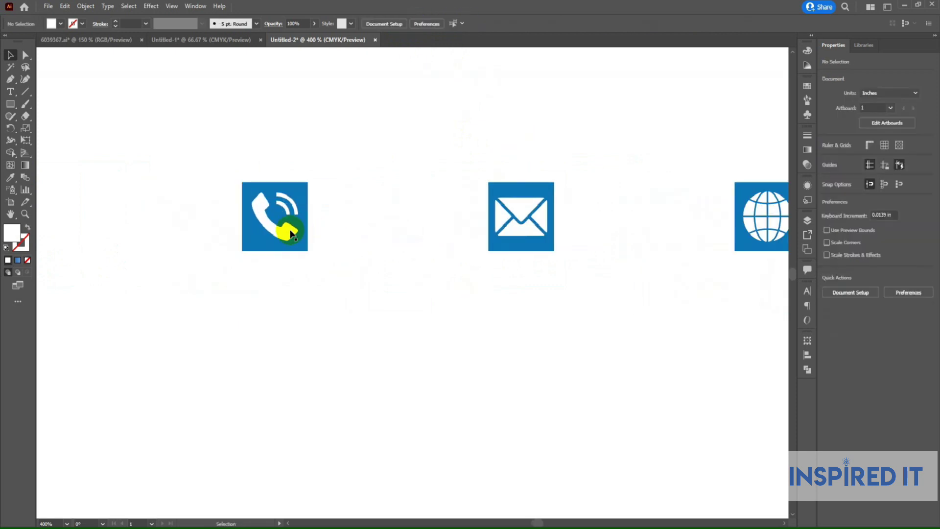
left_click(291, 232)
left_click(525, 212, "shift")
left_click(760, 204, "shift")
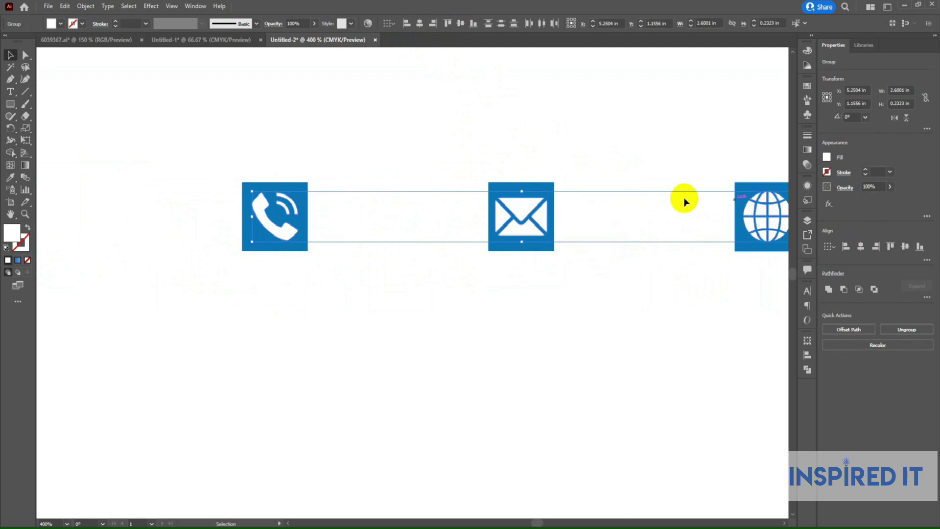
left_click_drag(250, 192, 447, 193)
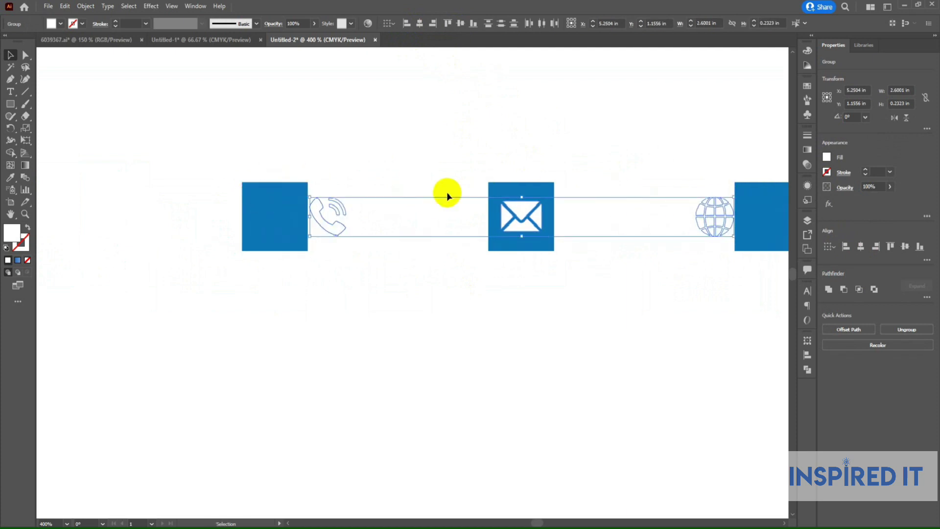
key("Delete")
Step: Re-centre the phone glyph within its square
left_click_drag(307, 223, 268, 210)
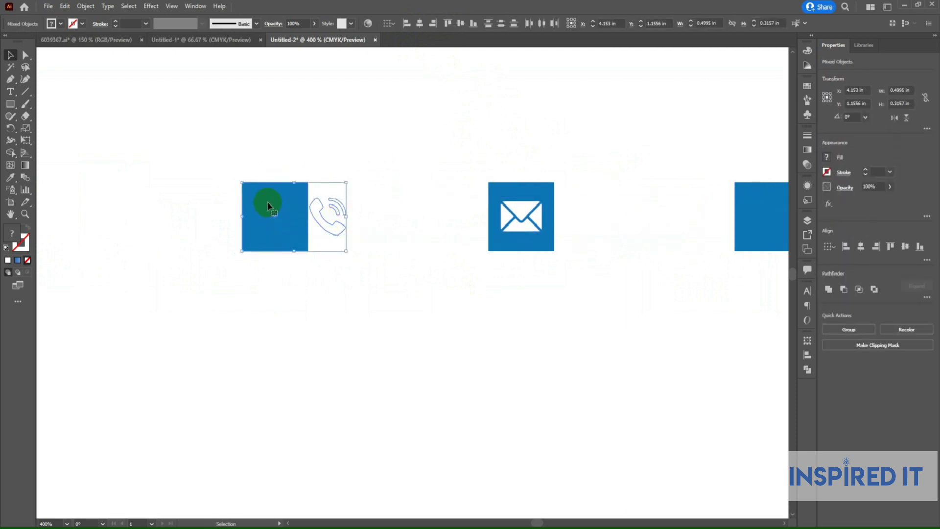
left_click(418, 32)
left_click(456, 141)
left_click(512, 203)
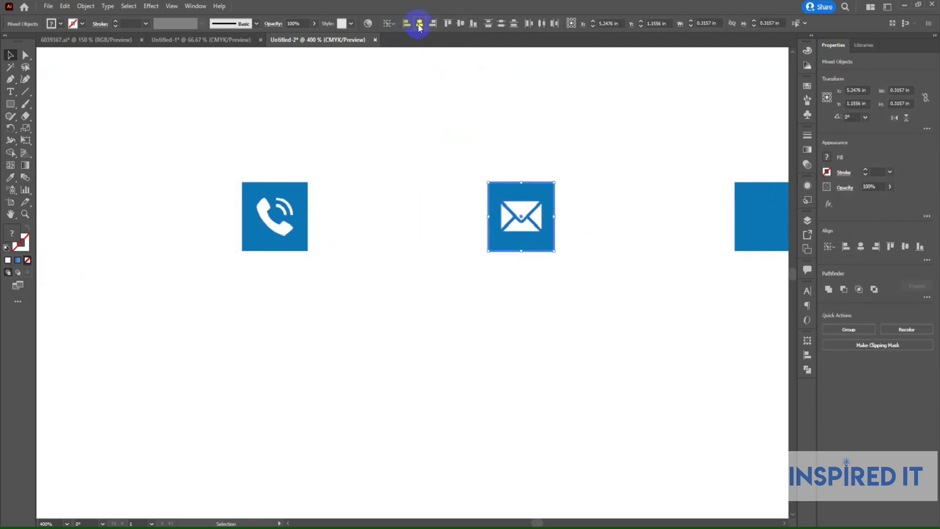
left_click(531, 123)
Step: Re-centre the globe on its square and select the envelope and globe squares
scroll(611, 204, "right", 5)
left_click(613, 223)
left_click(637, 212)
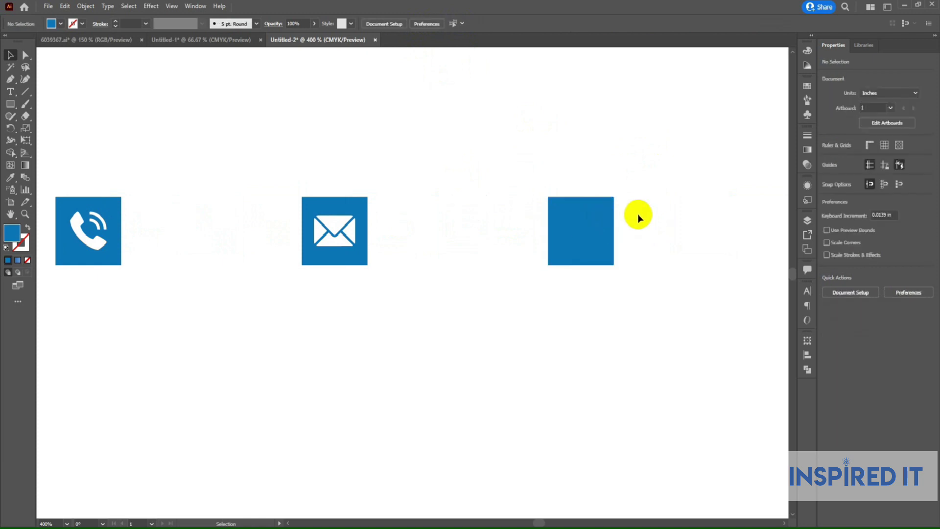
left_click(527, 205)
left_click(563, 248, "shift")
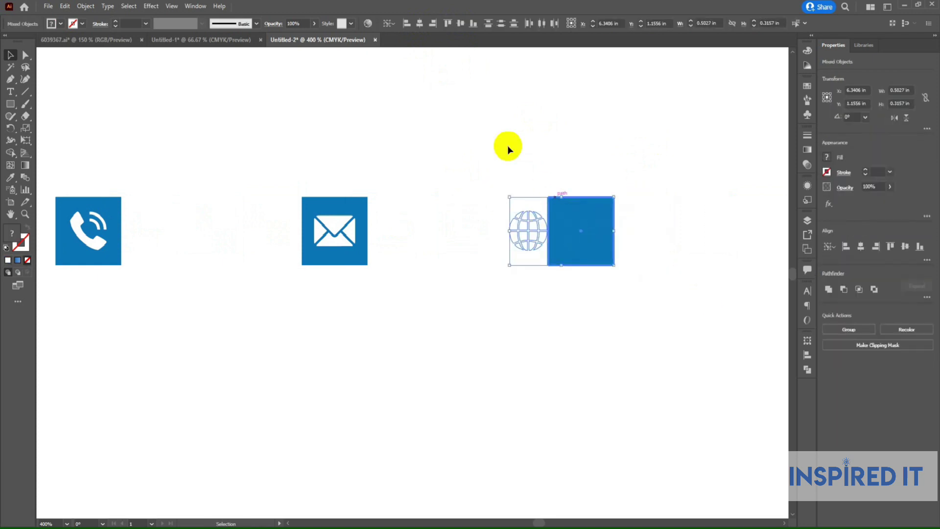
left_click(420, 23)
left_click_drag(486, 151, 606, 313)
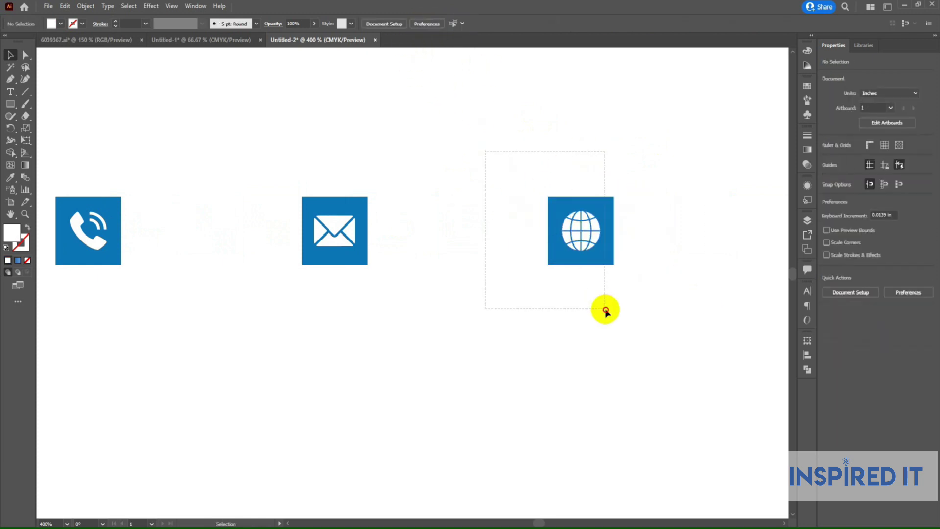
left_click(598, 203)
left_click(345, 205, "shift")
scroll(61, 209, "up", 3)
Step: Round the blue phone and envelope squares' corners to about 0.03 in, after trying and undoing 0.1 in
scroll(419, 248, "down", 3)
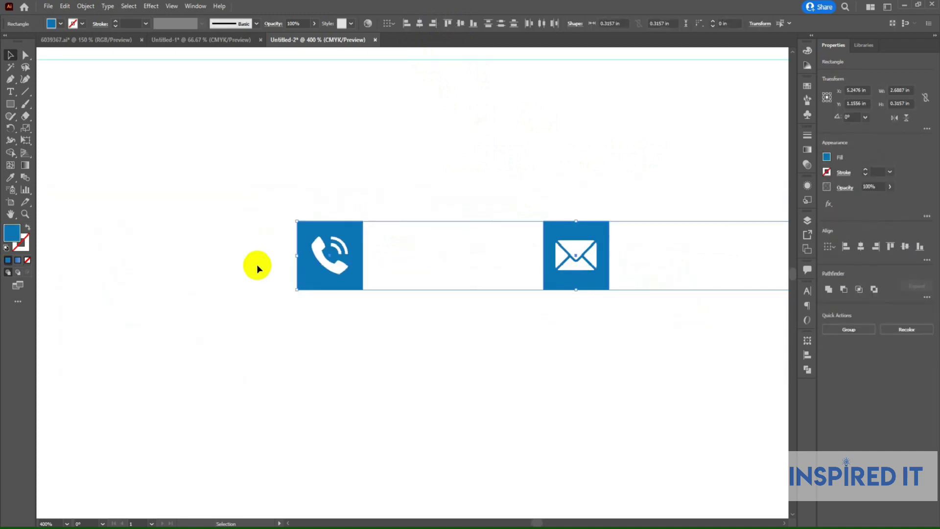
left_click(25, 56)
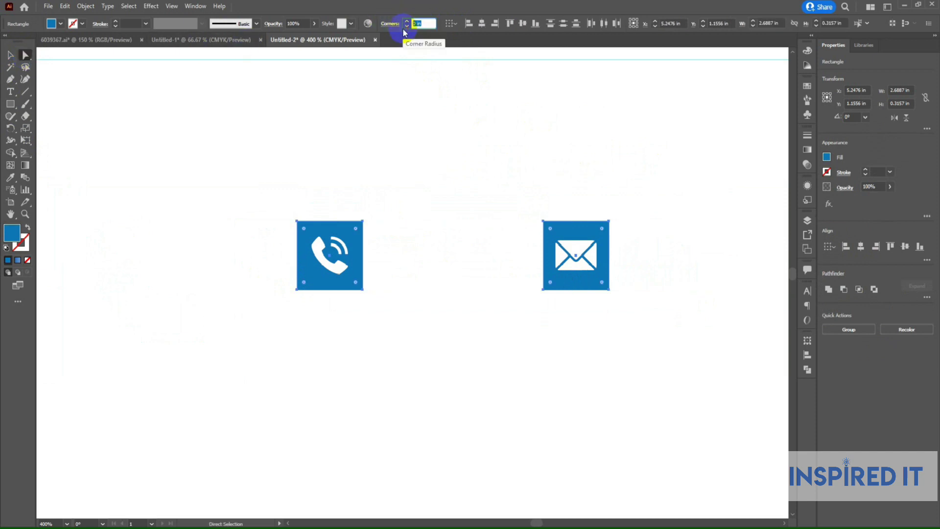
key("Return")
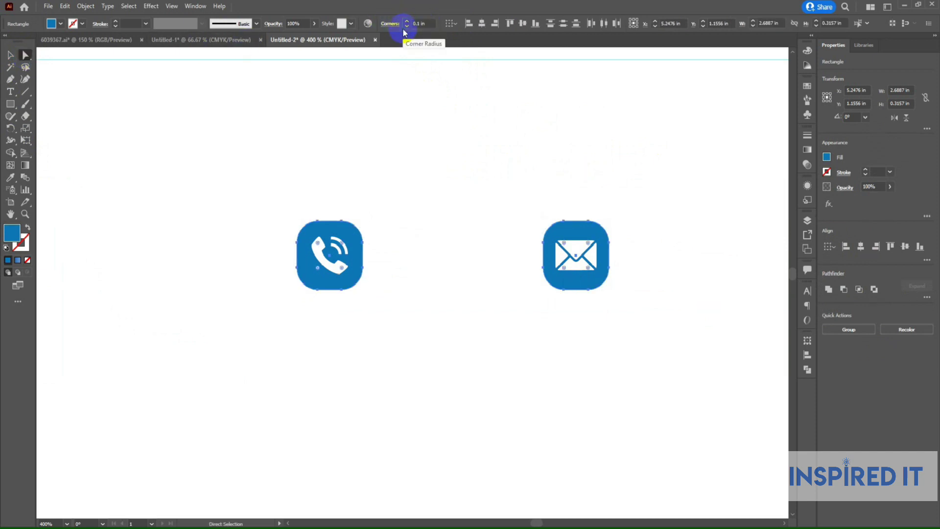
key("ctrl+z")
left_click(9, 56)
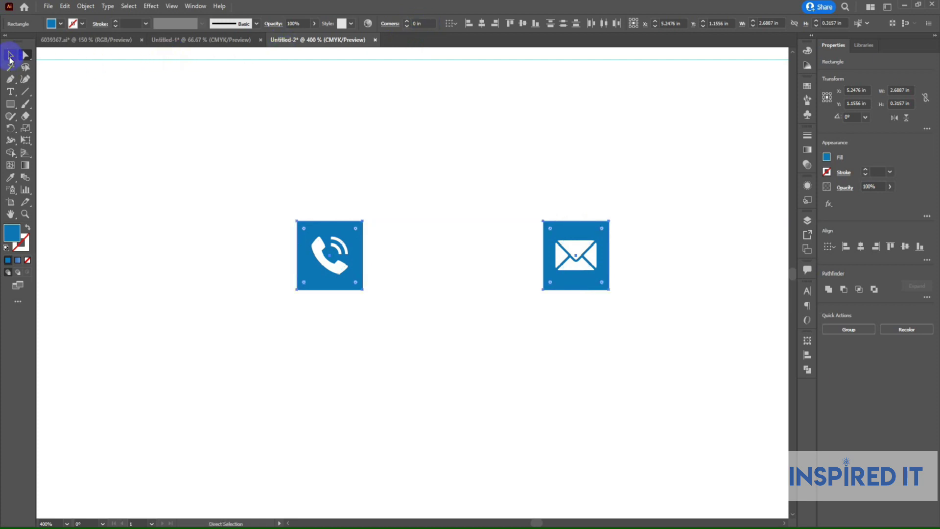
scroll(296, 215, "up", 1)
left_click_drag(300, 224, 307, 228)
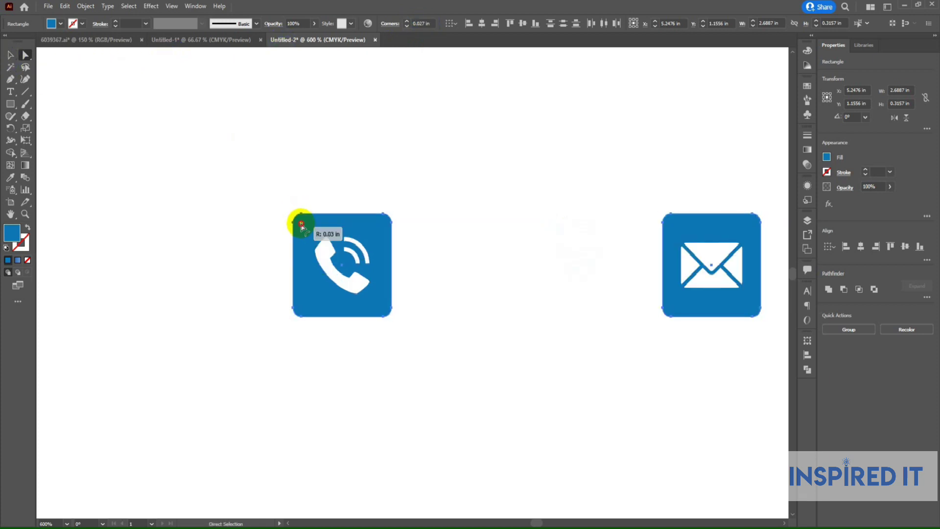
left_click(10, 55)
left_click(238, 146)
Step: Move the abcweb.com text upward toward the icon row
scroll(239, 146, "down", 3)
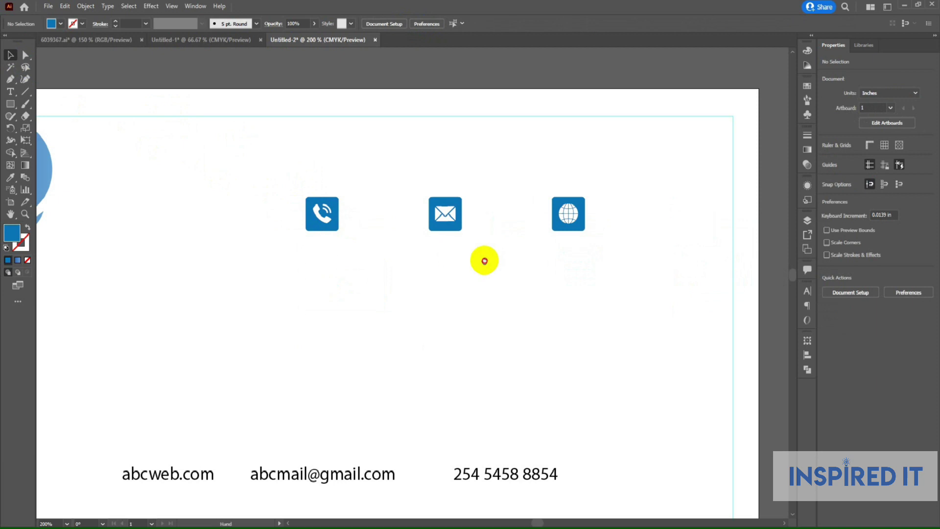
left_click_drag(531, 183, 575, 260)
key("v")
left_click(493, 281)
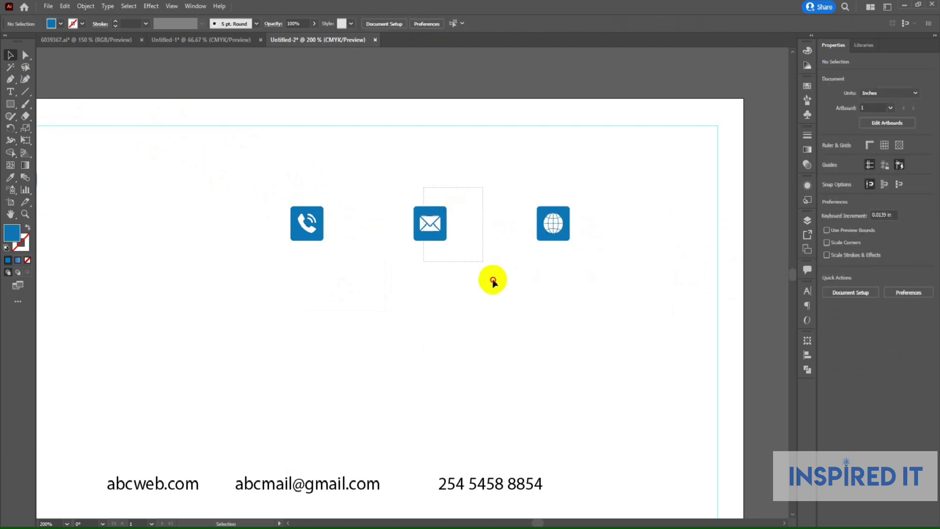
mouse_move(281, 191)
left_mouse_down()
mouse_move(354, 282)
mouse_move(483, 284)
left_mouse_up()
left_click(354, 282)
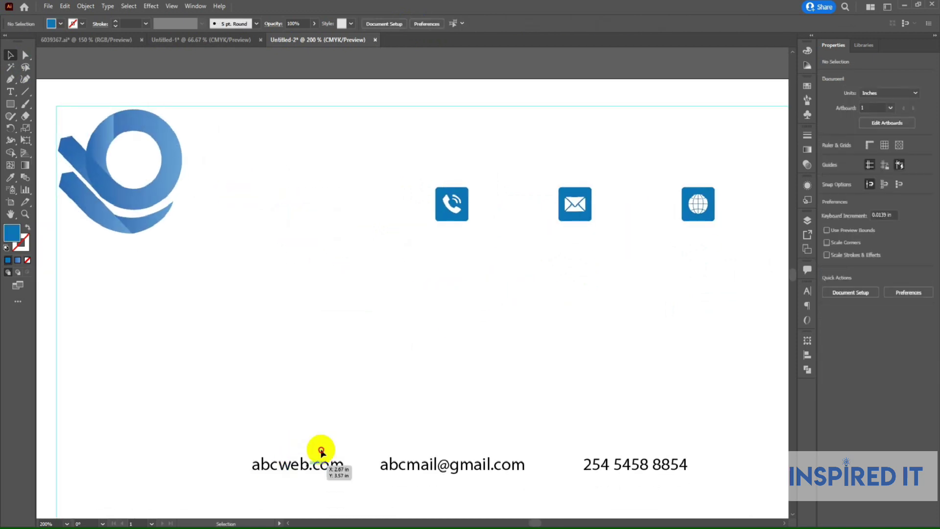
left_click_drag(322, 460, 384, 372)
Step: Set the web, email and phone texts in Montserrat Medium and move abcweb.com under the icons
left_click_drag(282, 300, 684, 479)
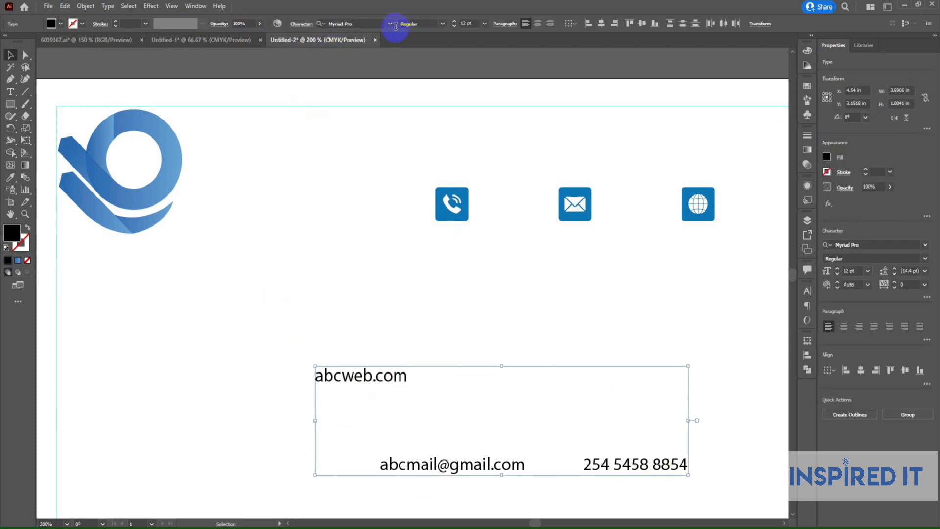
type("monts")
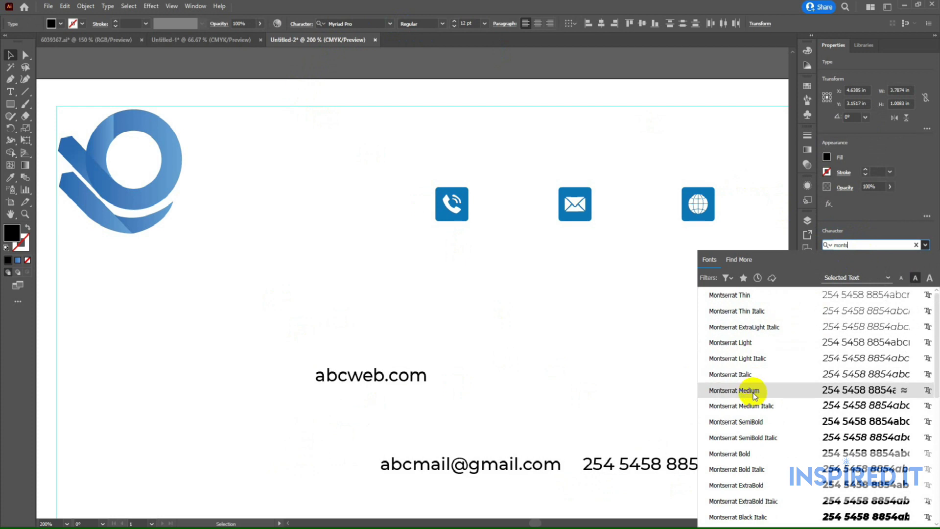
left_click(754, 391)
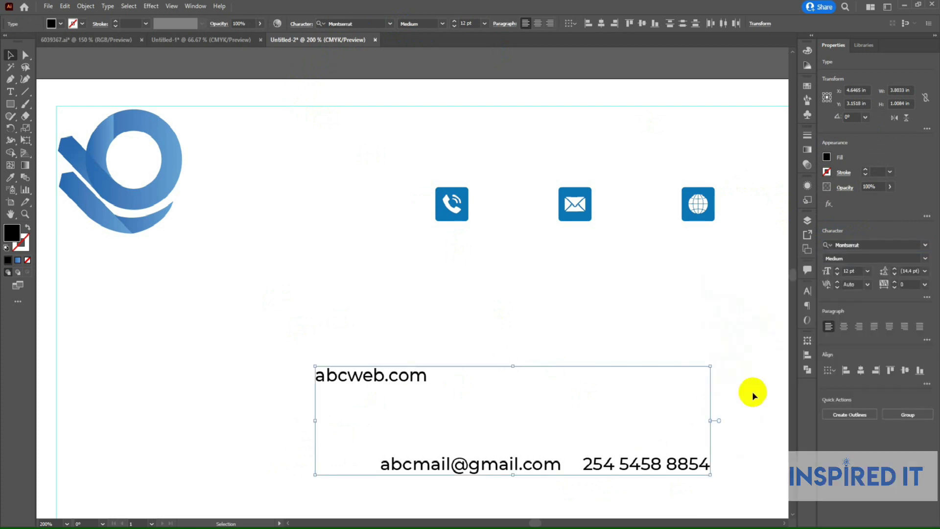
left_click(478, 370)
left_click_drag(421, 375, 486, 245)
Step: Drag the email, phone and web texts and the phone icon into a row beneath the icons
left_click(507, 433)
left_click_drag(493, 463, 605, 244)
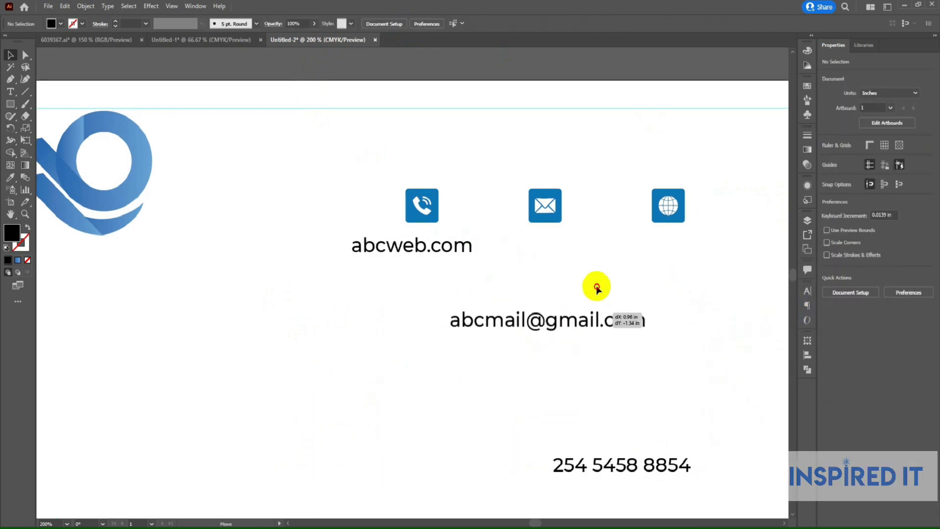
left_click_drag(624, 466, 745, 236)
scroll(560, 384, "right", 3)
scroll(560, 384, "up", 2)
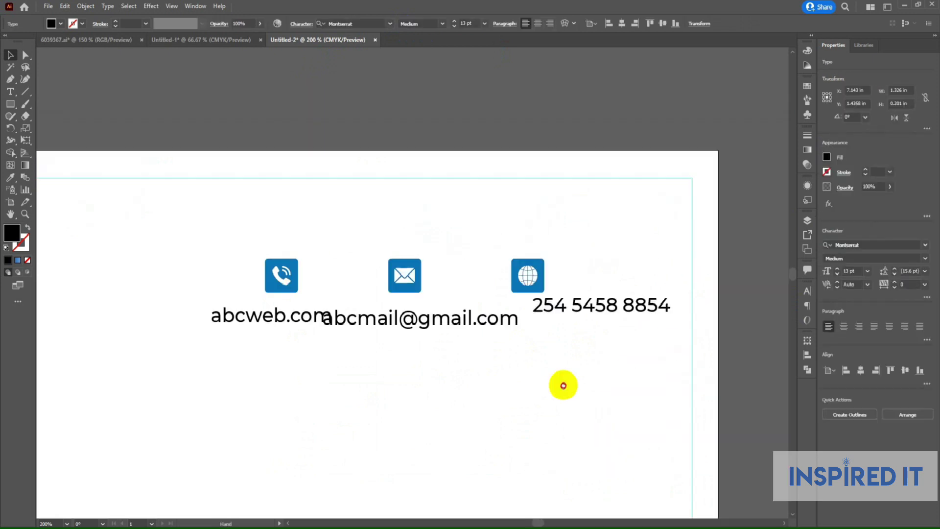
left_click_drag(243, 325, 536, 363)
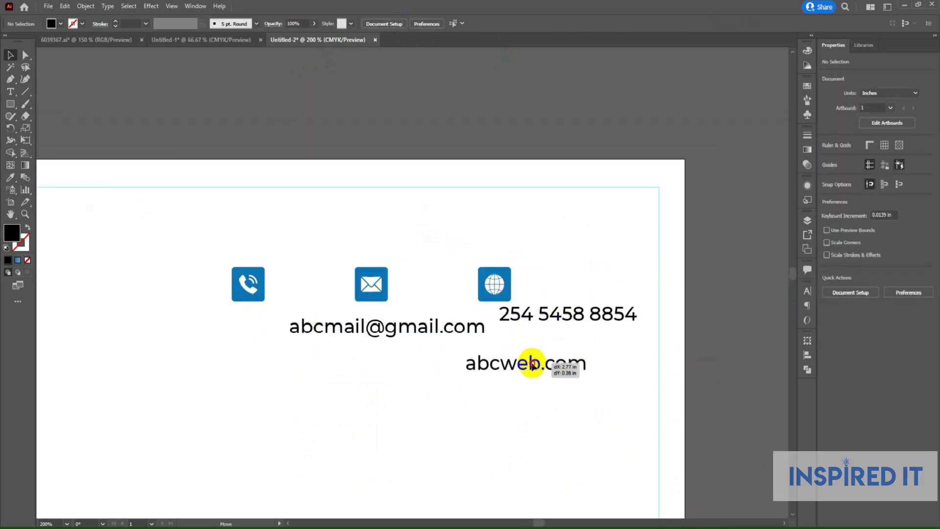
left_click_drag(571, 321, 209, 338)
scroll(268, 374, "left", 4)
scroll(269, 374, "down", 1)
mouse_move(471, 247)
left_mouse_down()
mouse_move(402, 252)
mouse_move(409, 250)
left_mouse_up()
Step: Align the email, phone and abcweb.com texts on one row
left_click(409, 293)
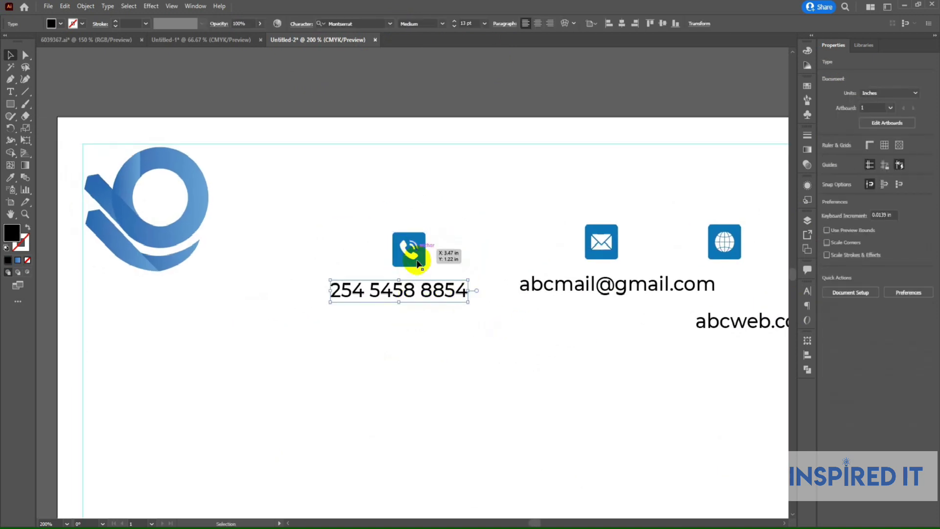
left_click(411, 260, "shift")
left_click(518, 202)
left_click(590, 251)
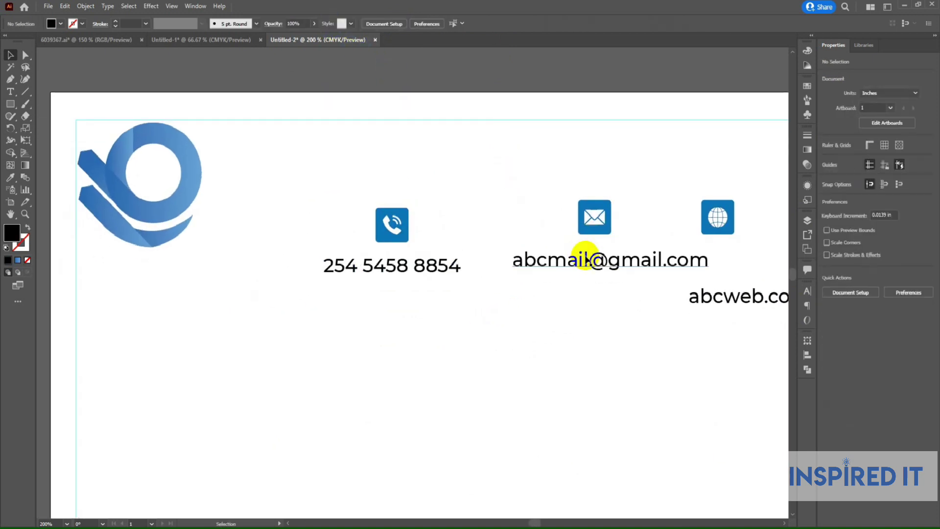
left_click(421, 272, "shift")
left_click(720, 298, "shift")
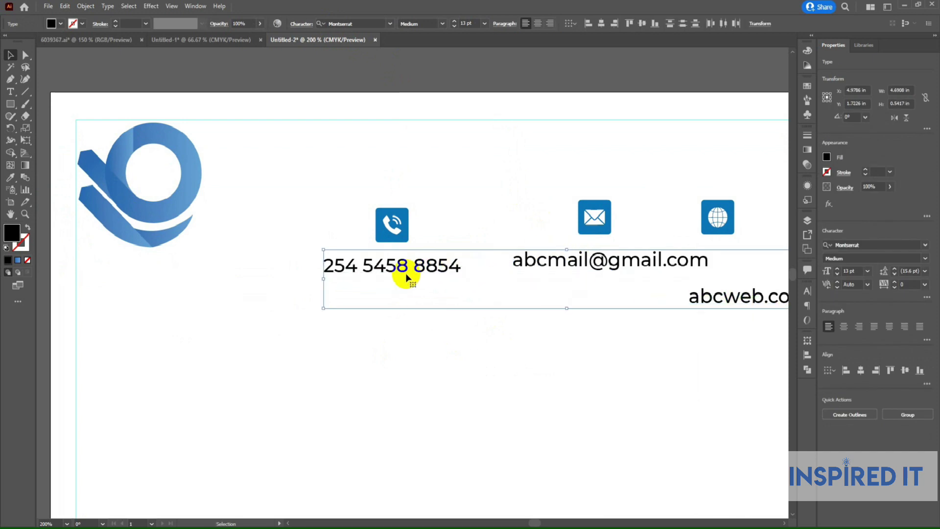
left_click(642, 23)
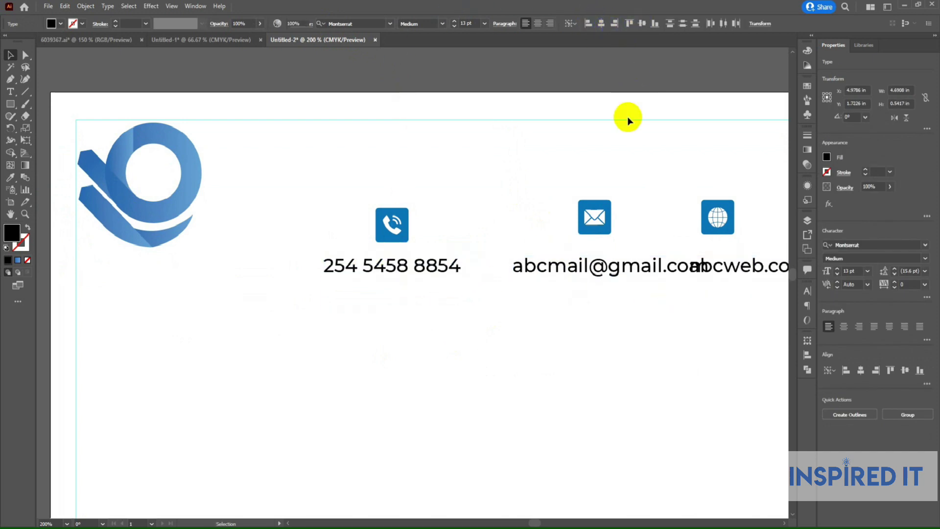
Step: Centre the envelope icon over the email text and the globe icon over abcweb.com
left_click(625, 120)
left_click(552, 260)
left_click(595, 217, "shift")
left_click(597, 271)
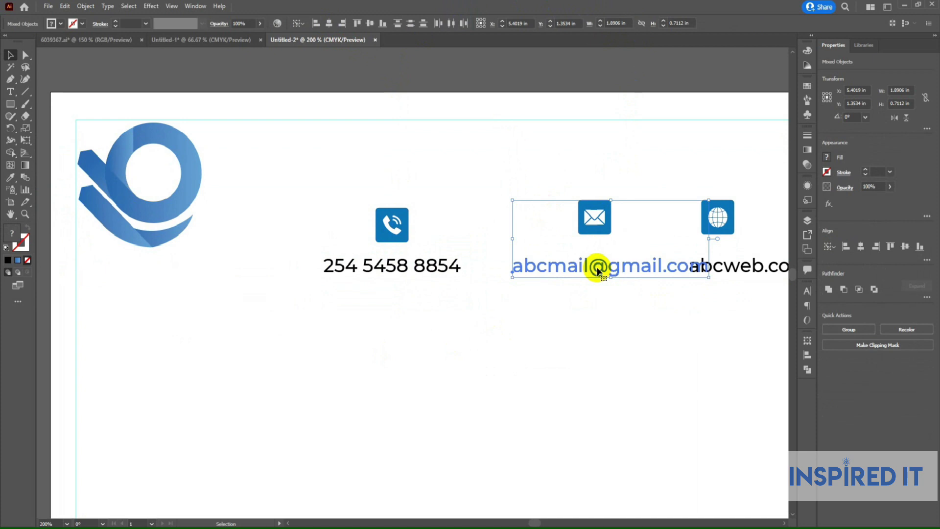
left_click(336, 25)
left_click(661, 133)
scroll(647, 196, "right", 5)
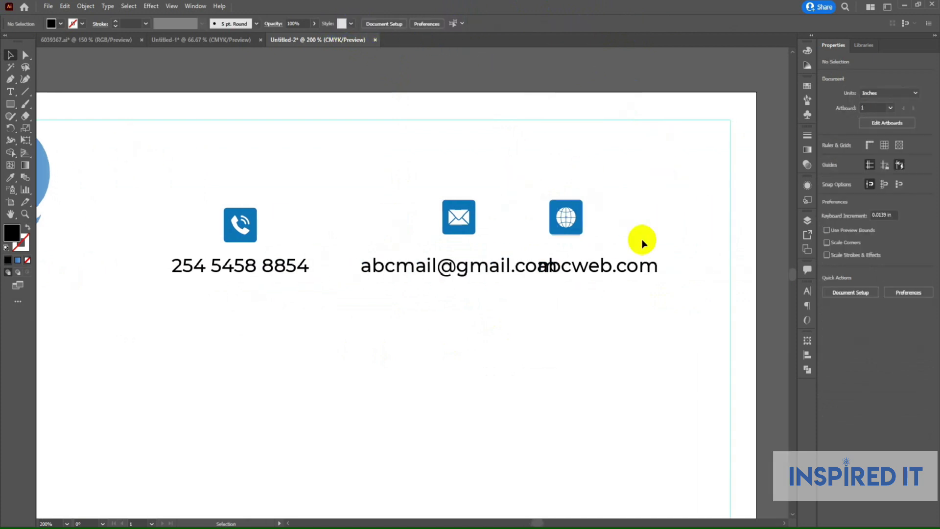
left_click(602, 274)
left_click(329, 23)
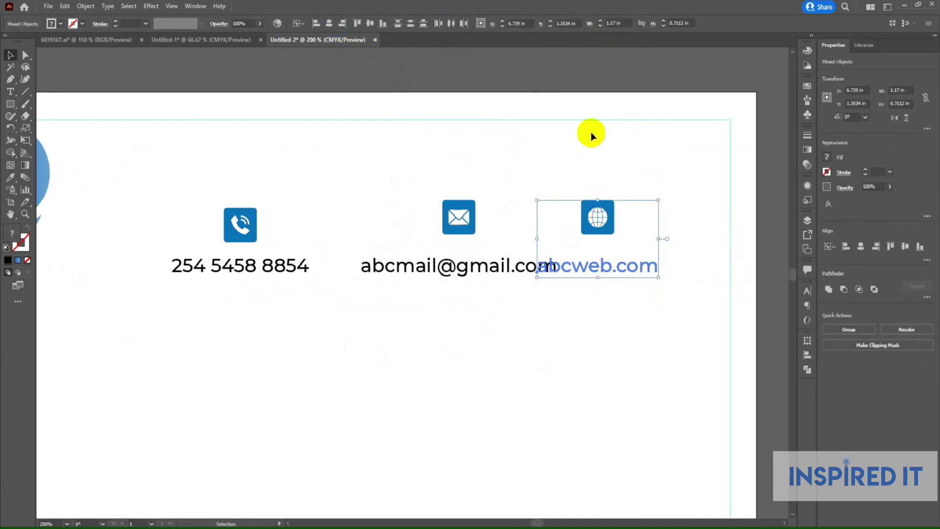
Step: Bottom-align the envelope, globe and phone icons and nudge them down toward the text
left_click(592, 134)
left_click(463, 221)
left_click(602, 223, "shift")
left_click(243, 227, "shift")
left_click(432, 24)
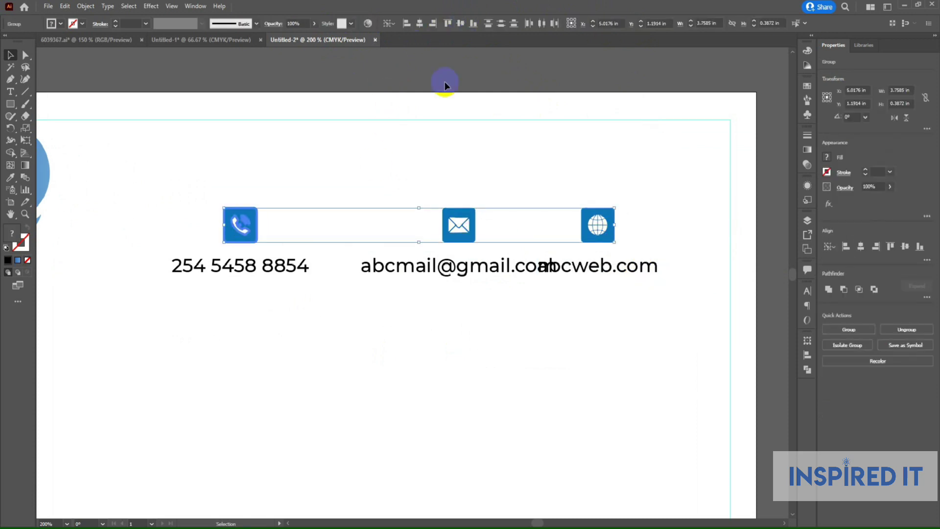
key("Down")
key("Down")
key("Down")
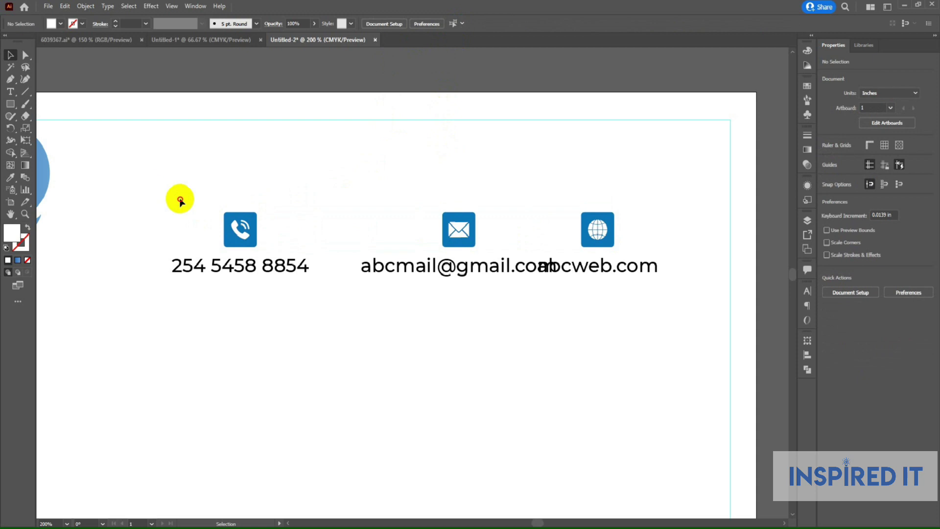
Step: Move the phone, email and globe icon-text groups up into rough row positions
left_click_drag(179, 195, 250, 294)
left_click(321, 206)
left_click_drag(410, 167, 451, 319)
left_click(448, 317)
left_click_drag(610, 204, 641, 311)
left_click(642, 311)
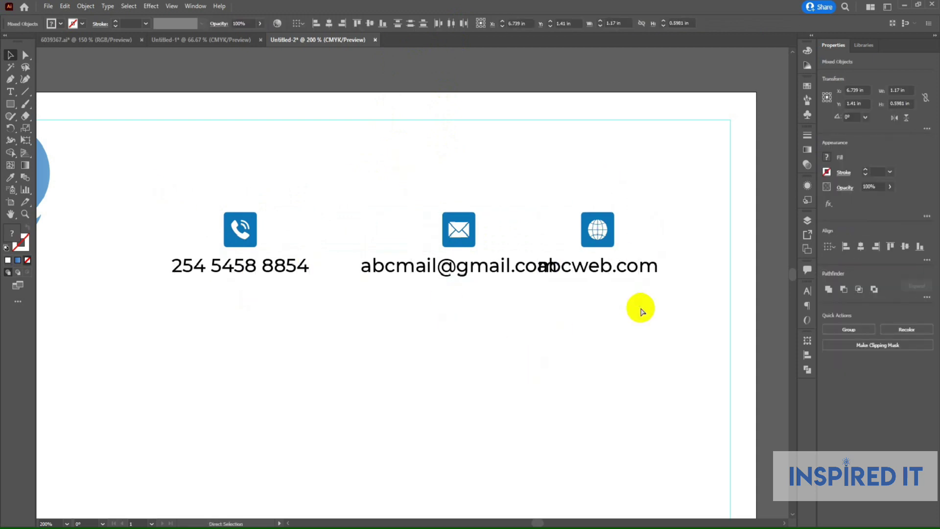
left_click_drag(241, 227, 302, 202)
left_click(417, 230)
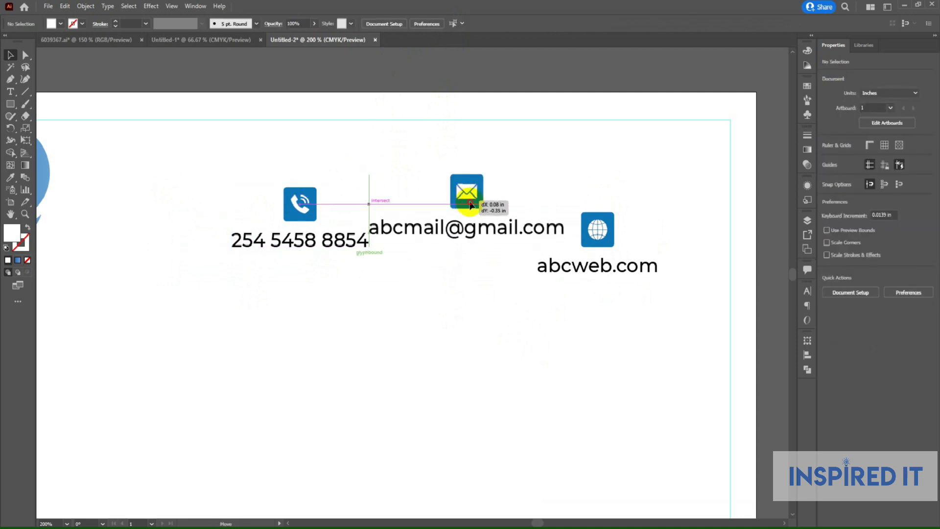
left_click_drag(453, 244, 473, 217)
left_click_drag(588, 245, 658, 215)
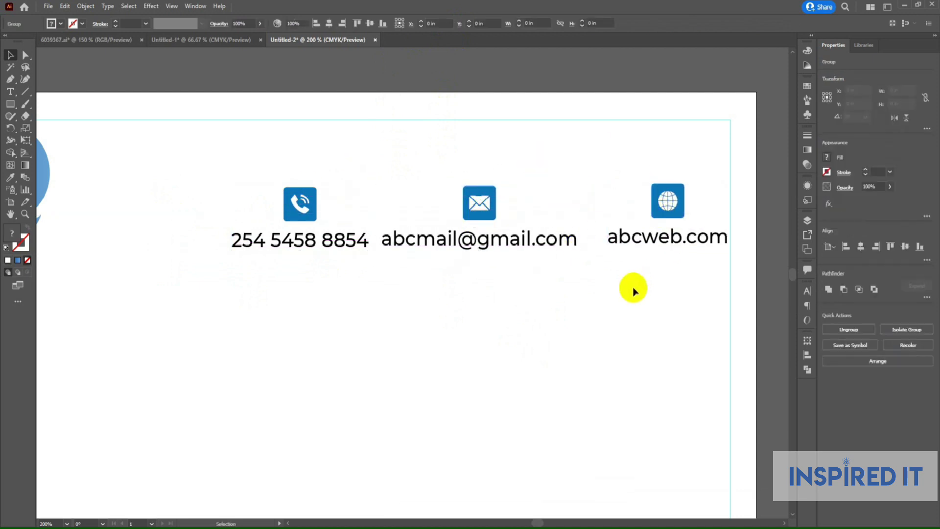
Step: Align the three contact groups on one row, undoing a zero-gap distribution attempt
left_click(672, 208)
left_click(490, 208, "shift")
left_click(304, 204, "shift")
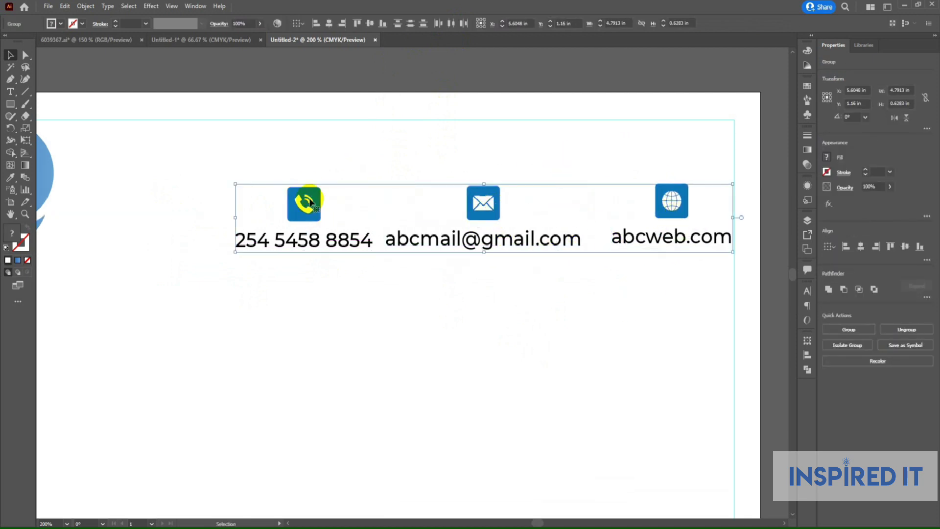
left_click(371, 24)
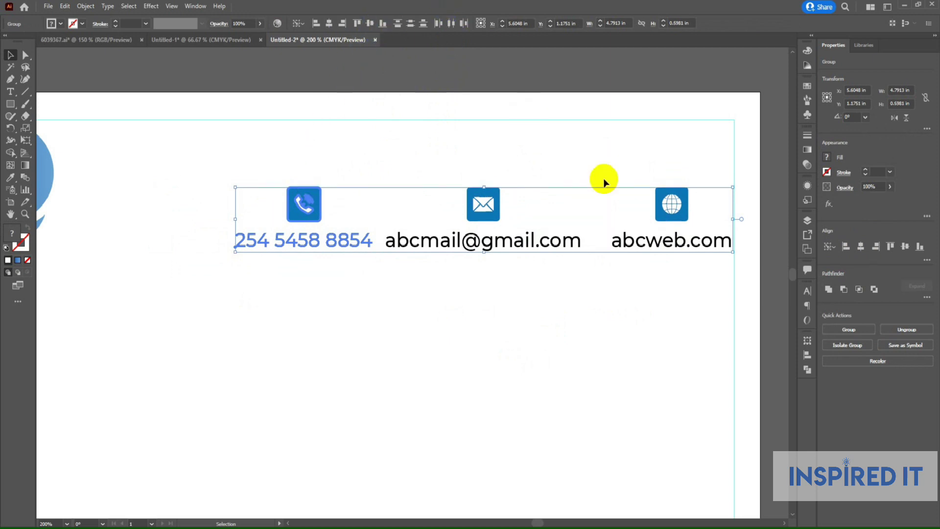
left_click(927, 260)
left_click(865, 348)
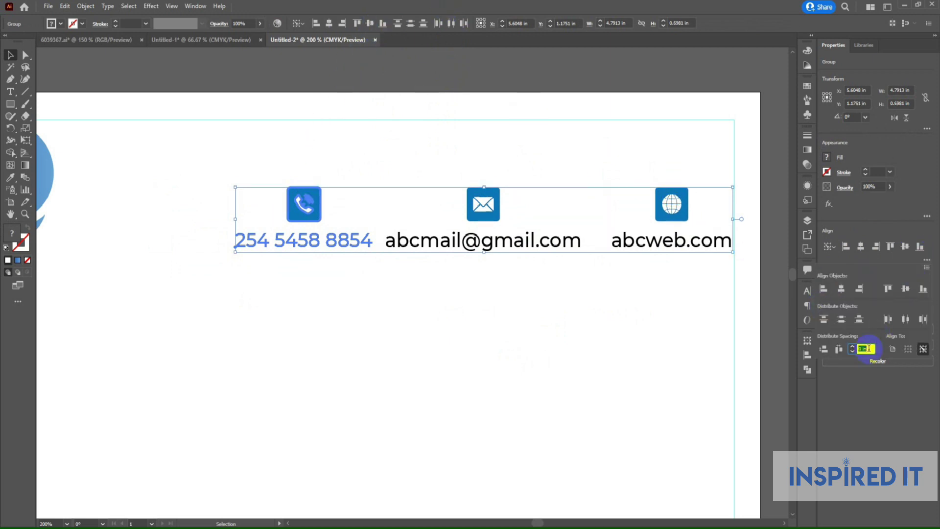
left_click(840, 350)
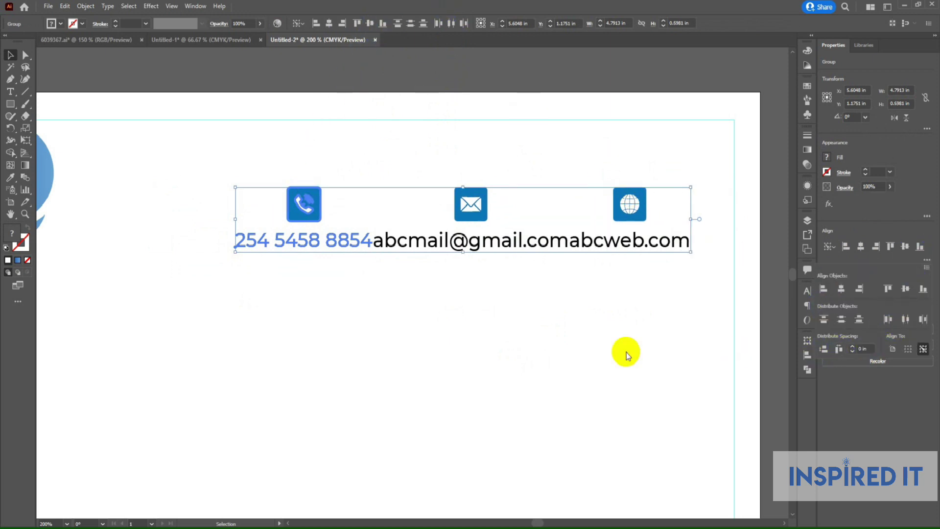
left_click(906, 319)
key("ctrl+z")
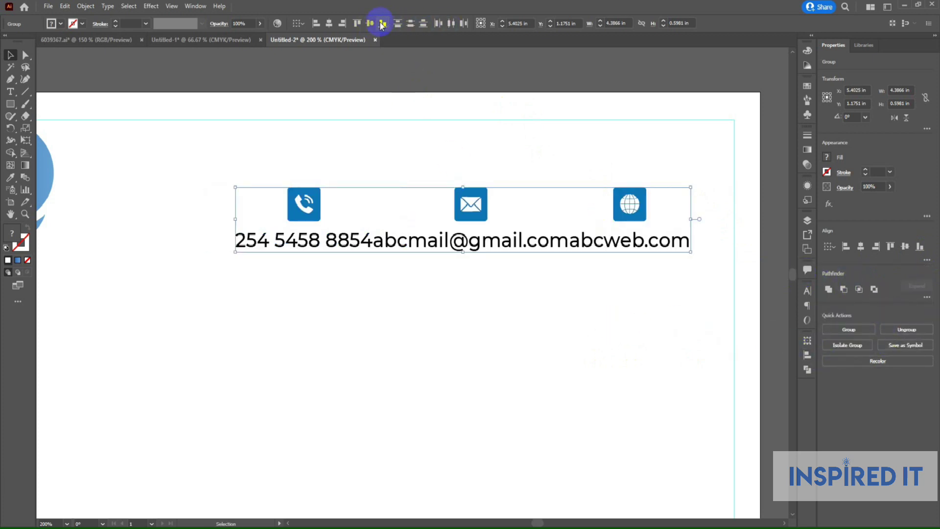
Step: Distribute horizontal space evenly across the contact row, shifting the web item further right
left_click(449, 24)
left_click_drag(224, 138, 689, 300)
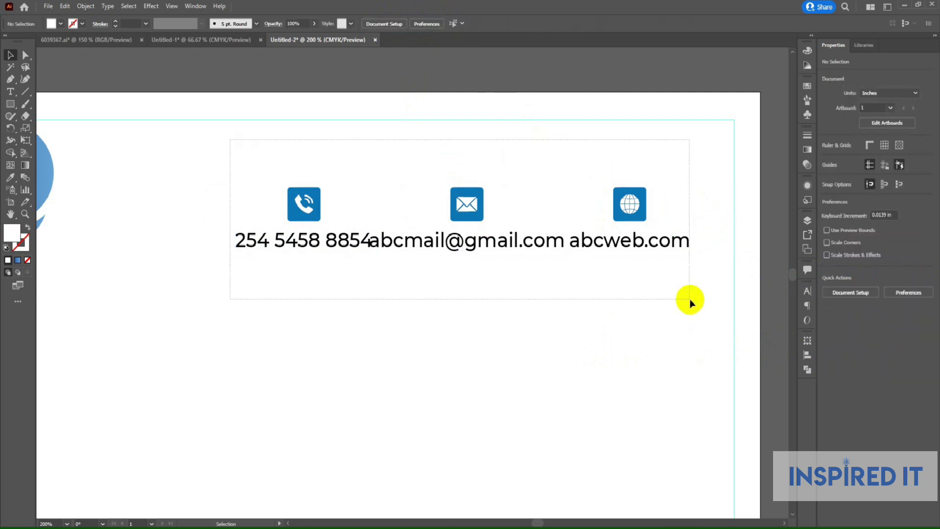
left_click(807, 355)
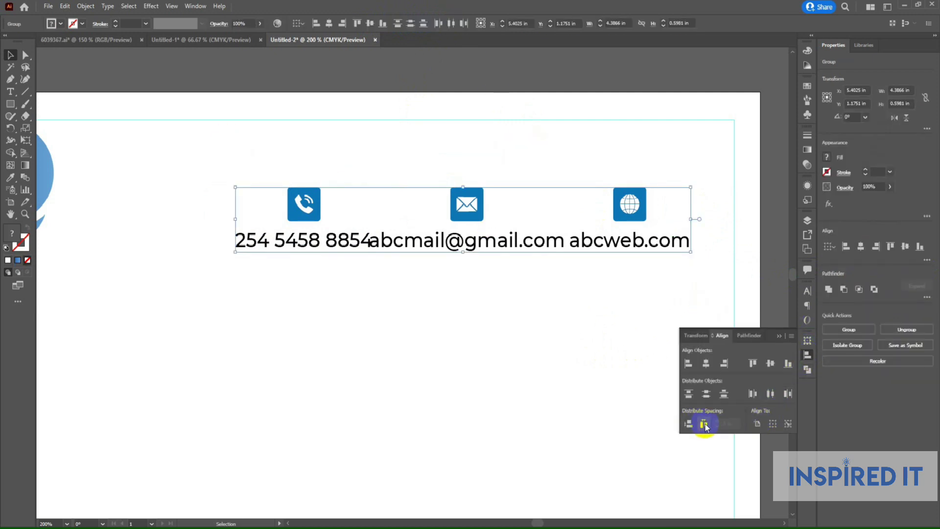
left_click(704, 424)
left_click(574, 297)
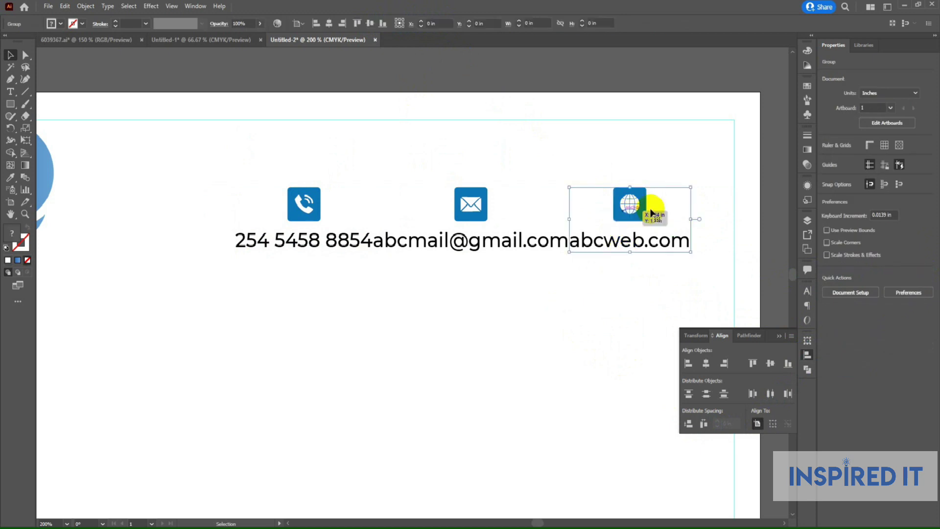
left_click_drag(650, 210, 680, 204)
mouse_move(265, 159)
left_mouse_down()
mouse_move(622, 267)
mouse_move(720, 280)
left_mouse_up()
left_click(704, 424)
left_click(531, 313)
Step: Vertically centre the contact row on the logo with Vertical Align Center
scroll(524, 294, "down", 2)
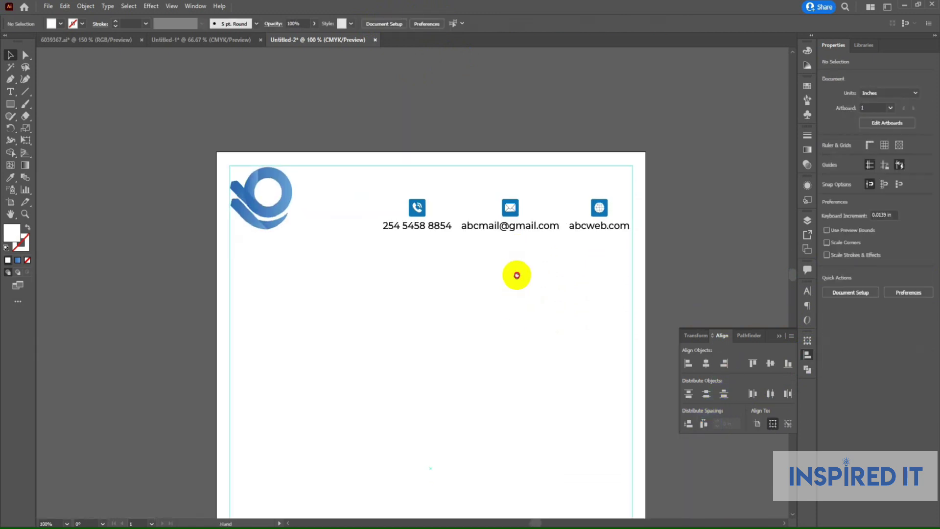
left_click(818, 360)
scroll(488, 216, "up", 2)
scroll(378, 183, "left", 1)
left_click_drag(298, 131, 726, 272)
left_click(736, 275)
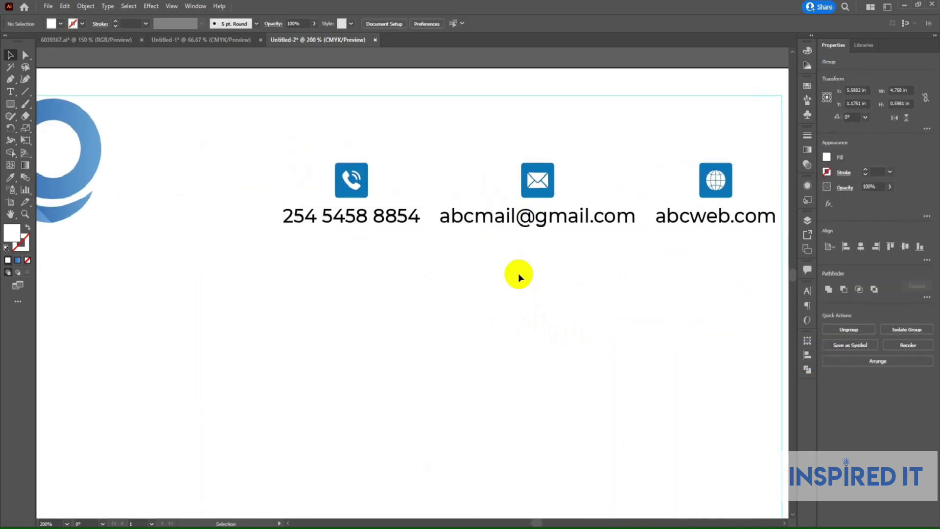
scroll(519, 273, "down", 2)
left_click(306, 199)
left_click(443, 221, "shift")
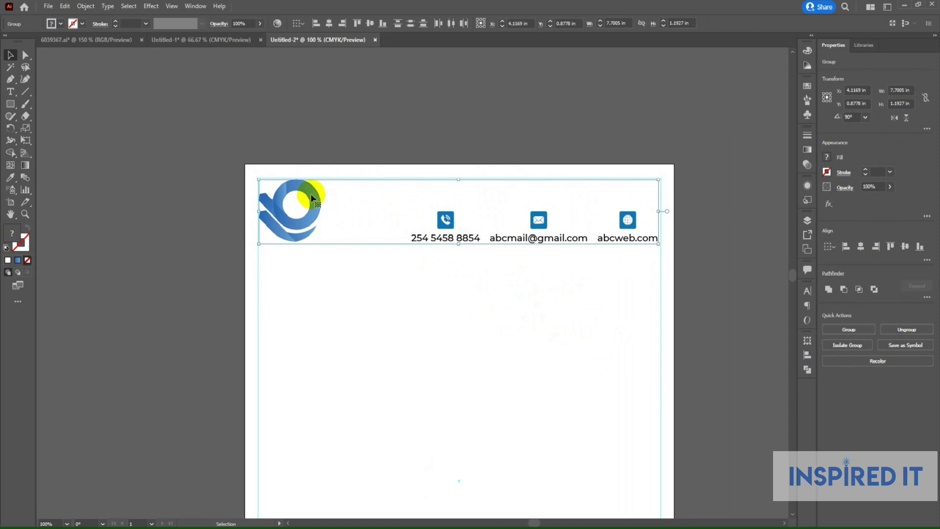
left_click(370, 24)
left_click(664, 284)
Step: Copy the invoice text, from Invoice through the Lorem line, from the Notepad notes
scroll(649, 283, "down", 1)
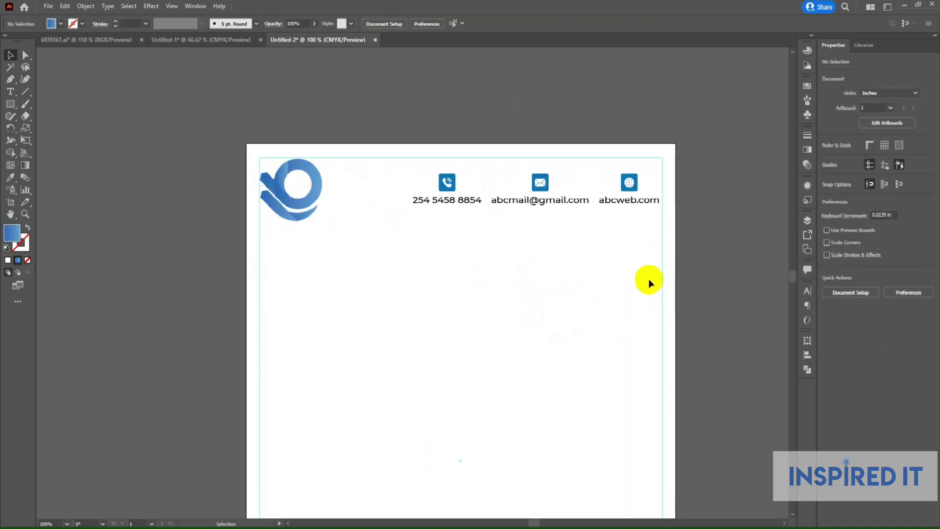
scroll(426, 337, "down", 3)
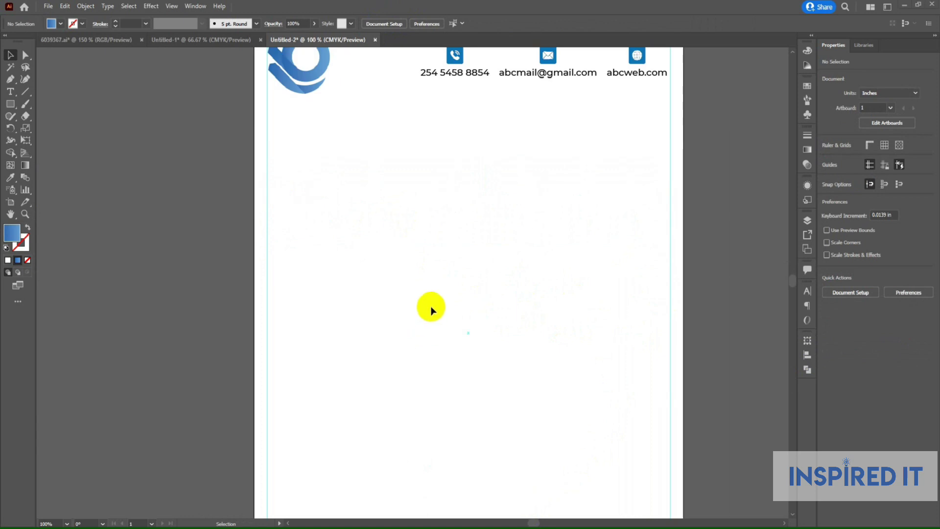
scroll(490, 293, "down", 1)
scroll(486, 248, "down", 1)
scroll(506, 137, "up", 1)
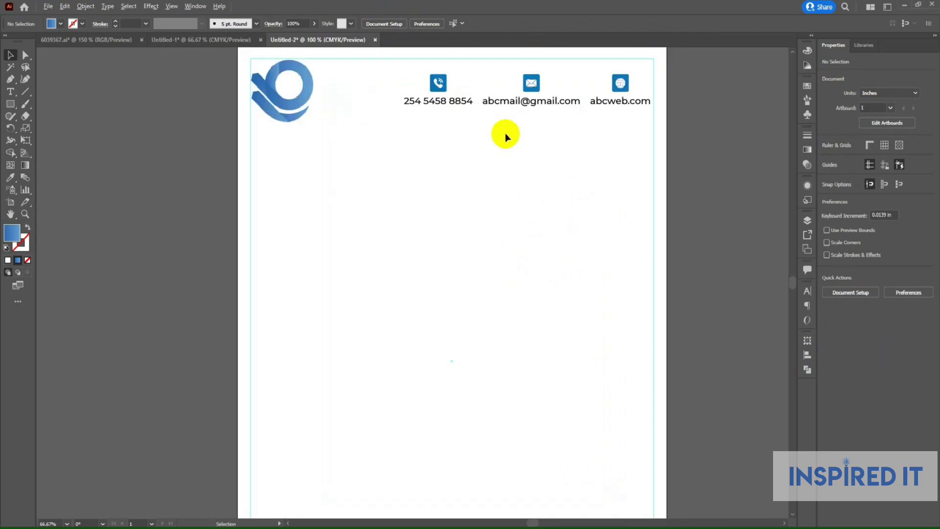
left_click_drag(501, 162, 499, 175)
key("alt+Tab")
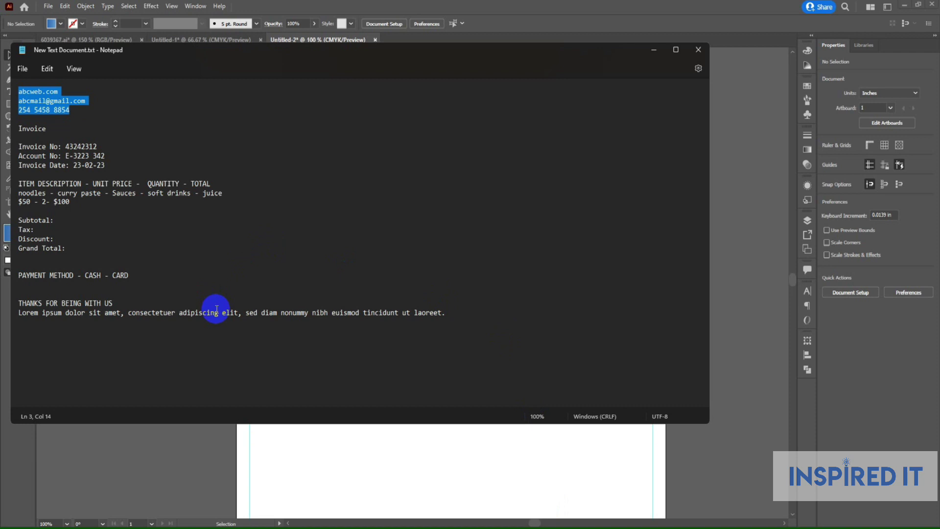
left_click_drag(447, 314, 14, 126)
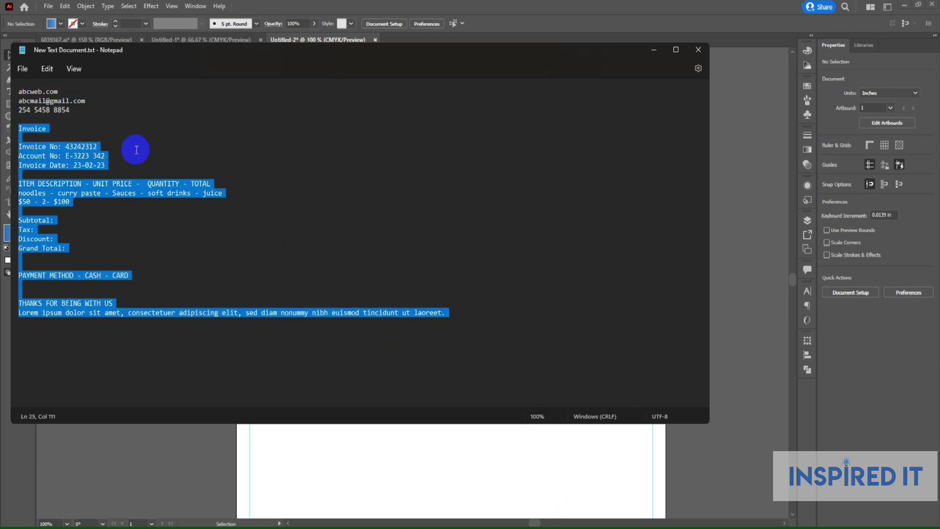
left_click(653, 49)
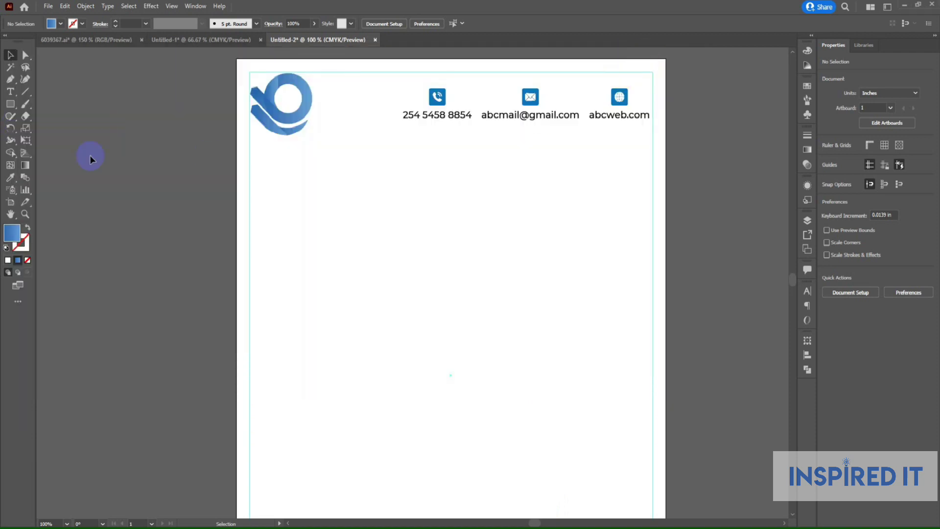
Step: Paste the copied invoice wording as a text block beside the A4 artboard
left_click(10, 92)
scroll(559, 263, "right", 5)
left_click(528, 214)
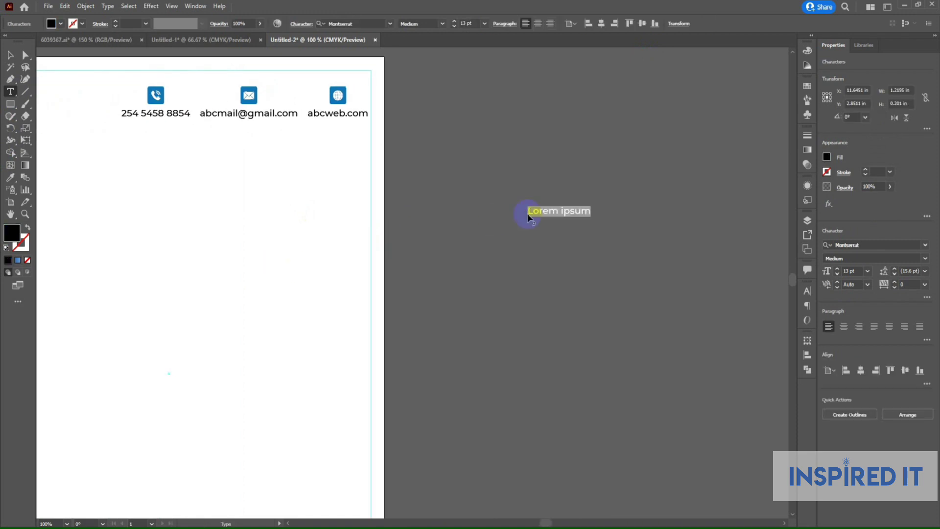
key("ctrl+v")
left_click(13, 58)
left_click(457, 150)
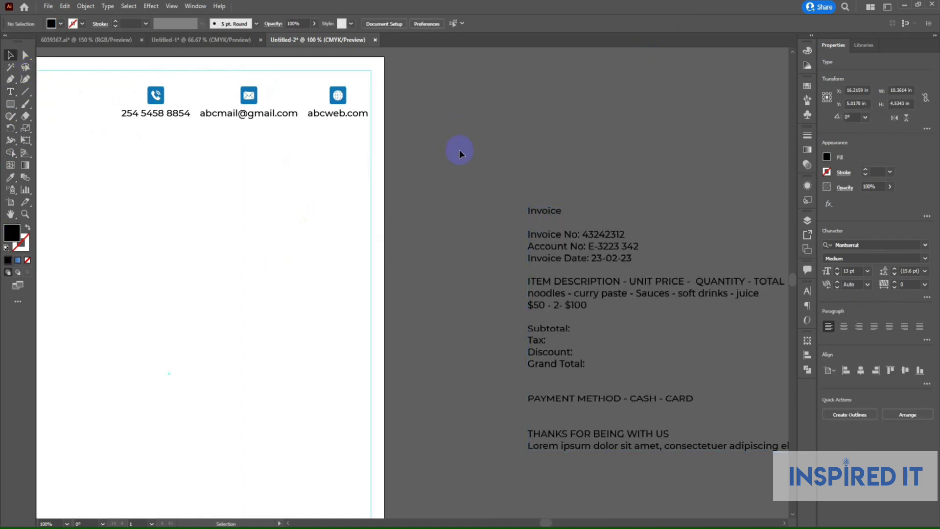
scroll(567, 156, "left", 5)
scroll(569, 205, "down", 1)
left_click_drag(568, 204, 570, 184)
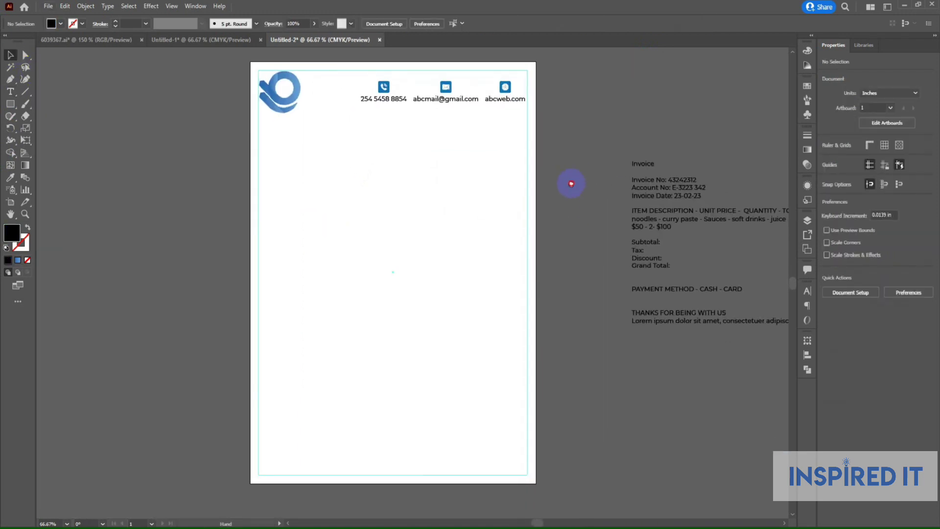
scroll(289, 166, "up", 1)
left_click(11, 104)
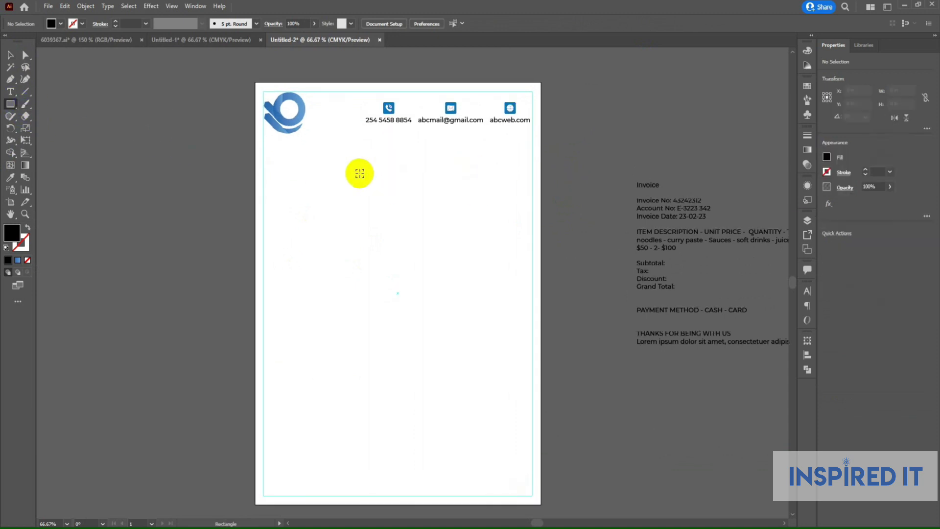
scroll(359, 173, "up", 1)
Step: Draw a wide banner rectangle below the header and fill it with the icons' blue
left_click_drag(224, 154, 629, 207)
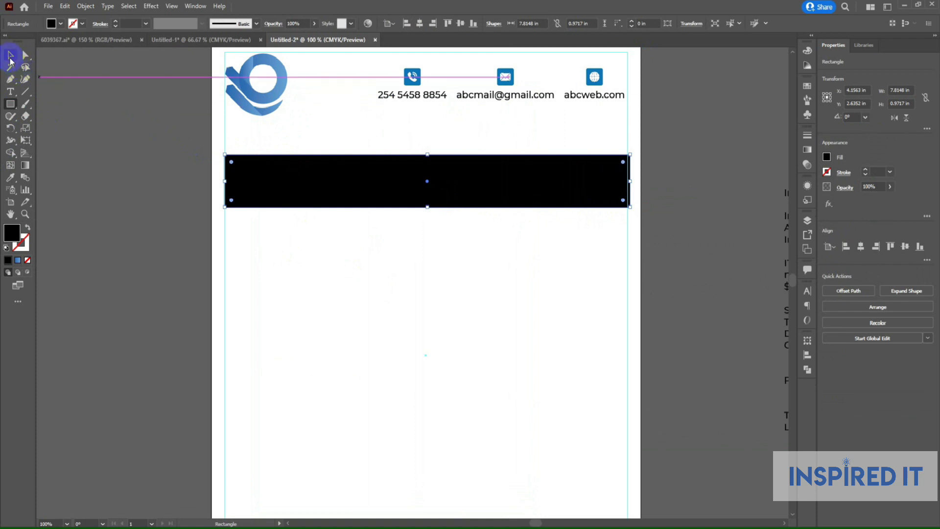
left_click(11, 56)
key("ctrl+plus")
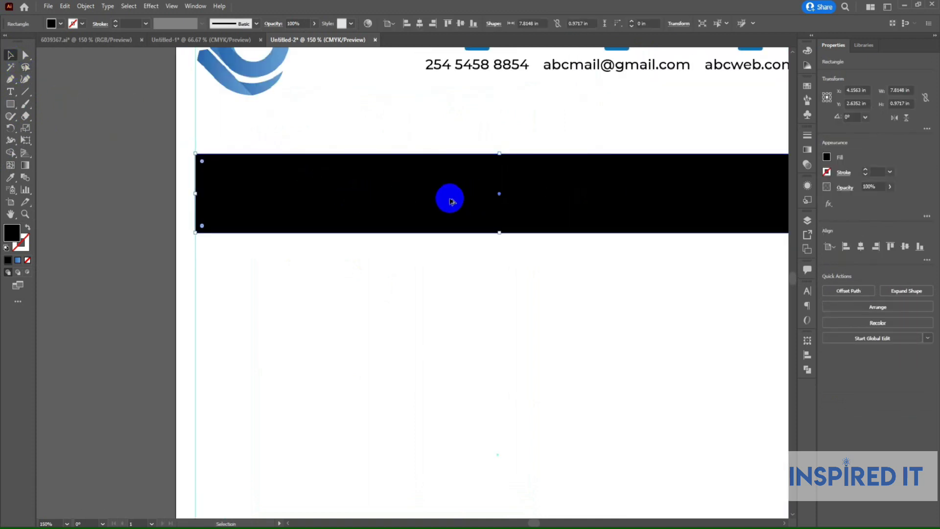
key("ctrl+minus")
left_click(10, 178)
left_click(475, 88)
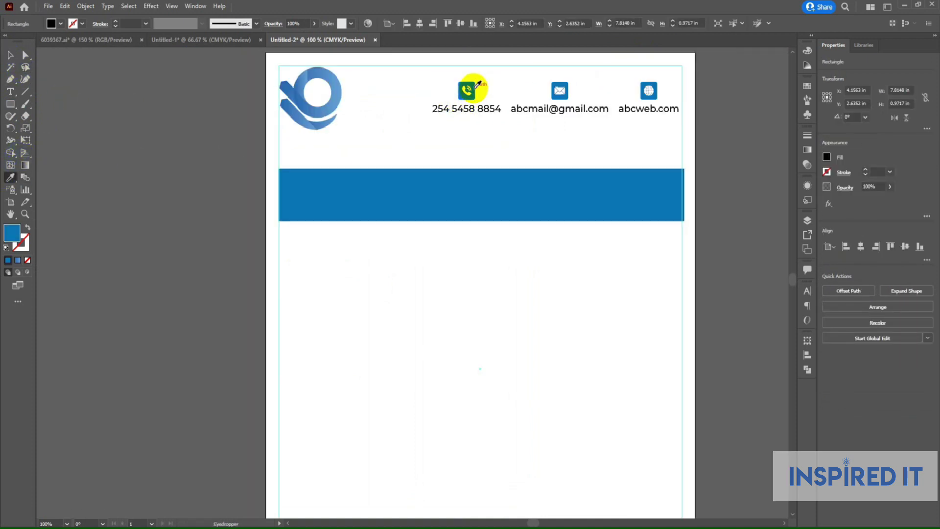
left_click(11, 55)
left_click(84, 94)
Step: Copy the word Invoice into a new text object below the banner
left_click_drag(789, 246, 581, 228)
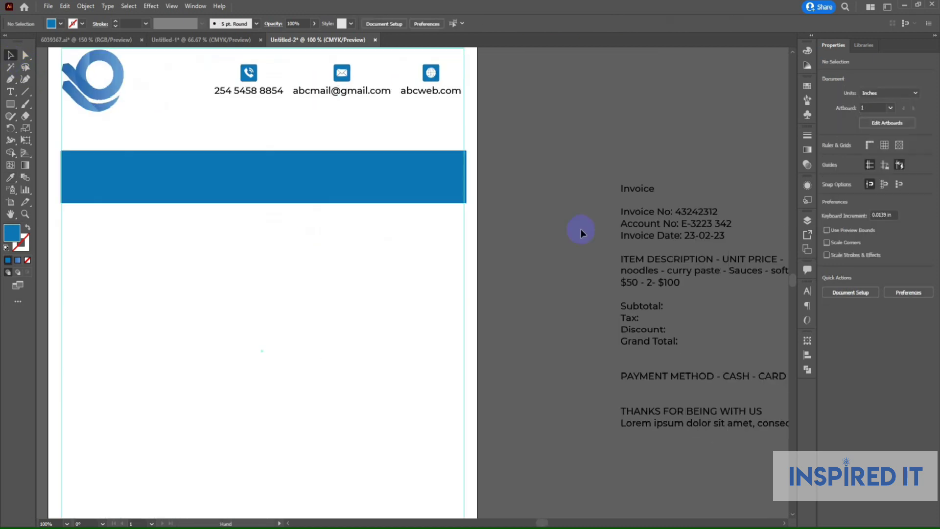
double_click(633, 190)
key("ctrl+c")
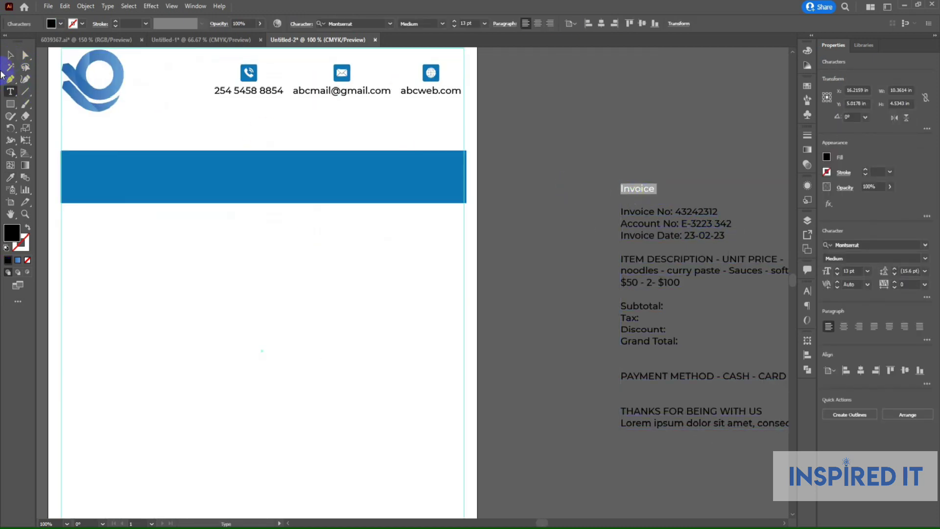
left_click(180, 255)
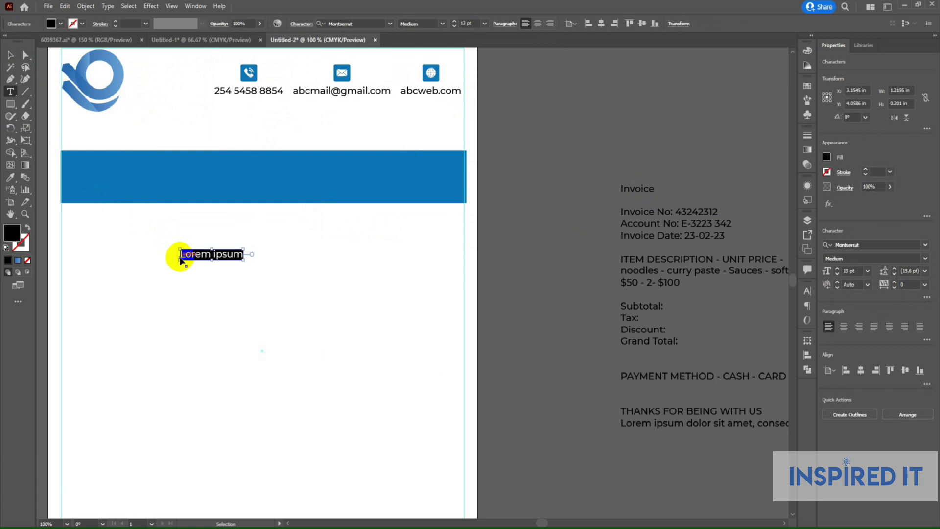
key("ctrl+v")
left_click(16, 59)
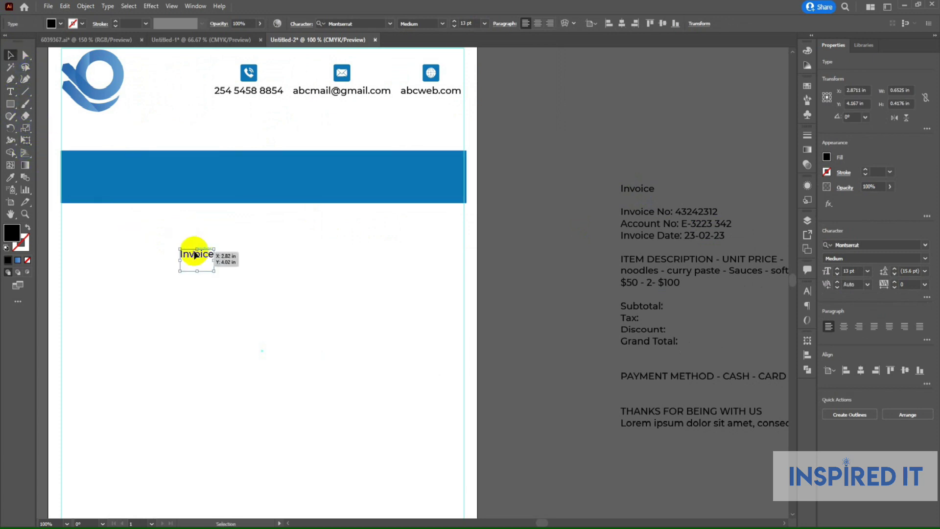
key("t")
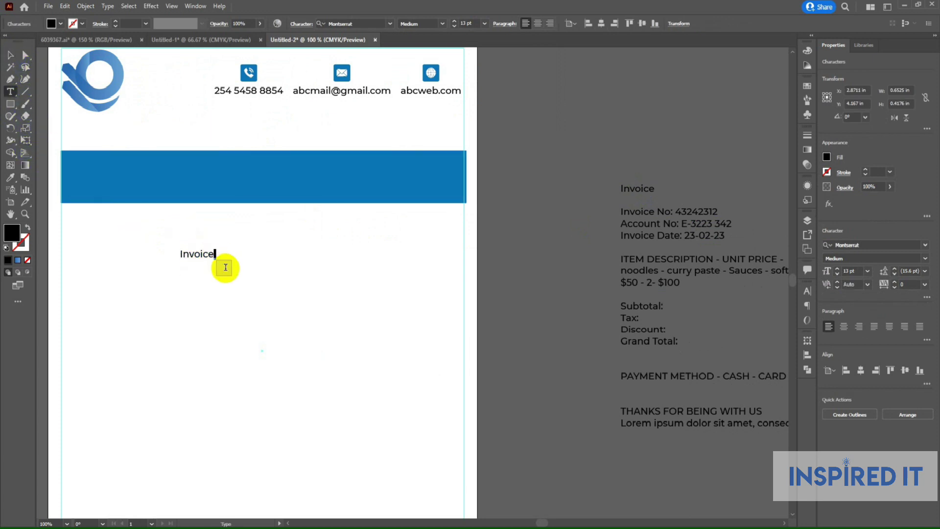
left_click(11, 56)
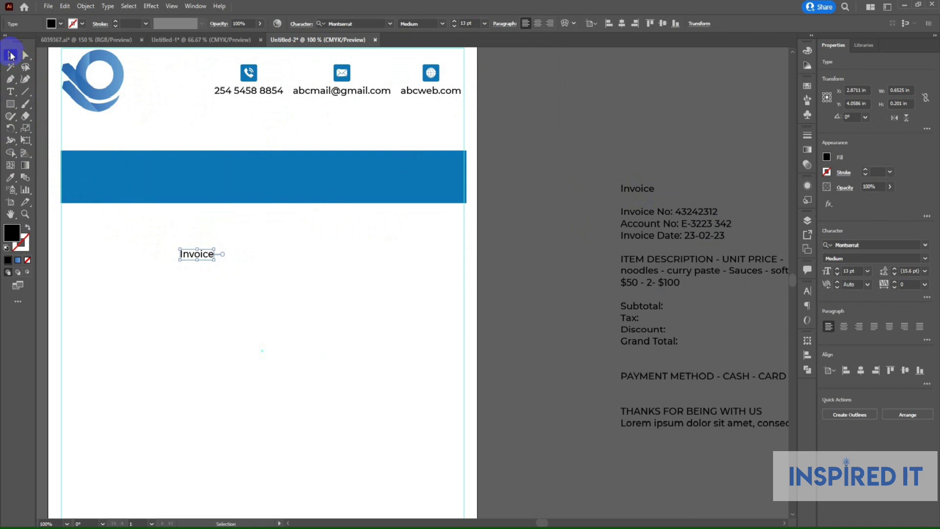
Step: Enlarge the INVOICE heading about 3.5 times, make it Montserrat Bold, and move it onto the banner
left_click(808, 291)
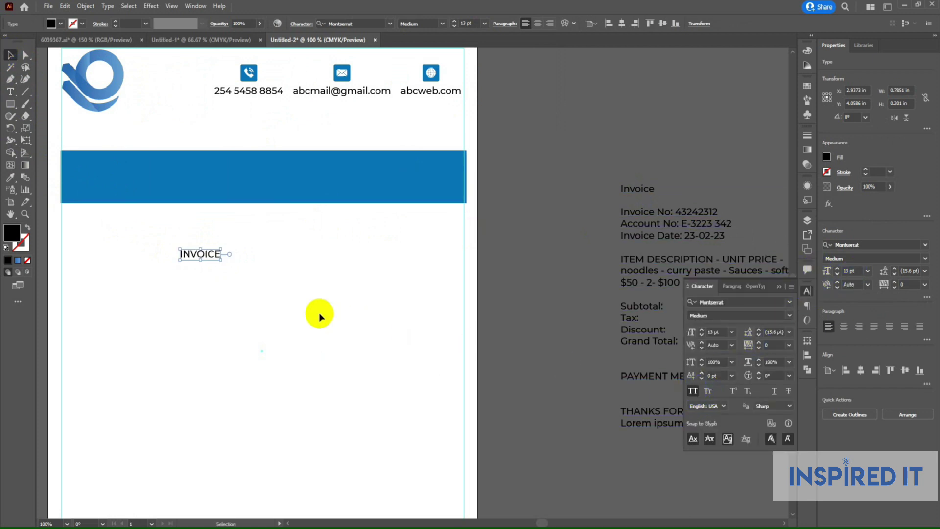
left_click_drag(222, 261, 277, 274)
left_click(235, 258)
left_click(428, 27)
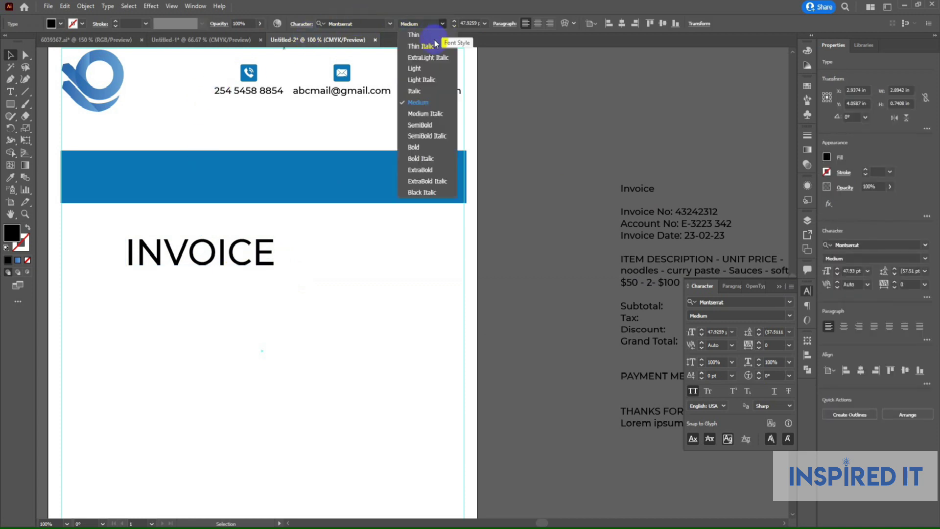
left_click(431, 166)
mouse_move(310, 268)
left_mouse_down()
mouse_move(376, 279)
mouse_move(389, 200)
left_mouse_up()
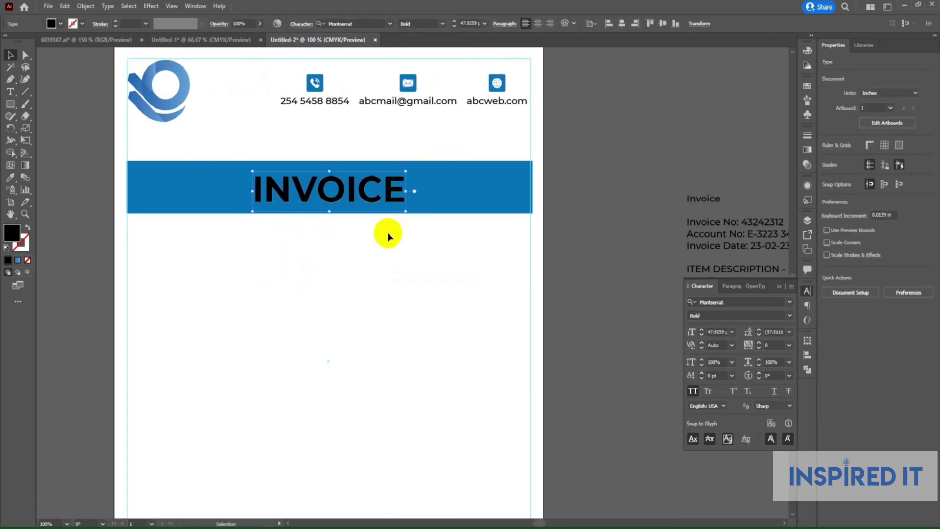
Step: Make the INVOICE title white and clear the selection
left_click(10, 177)
left_click(325, 262)
left_click(10, 55)
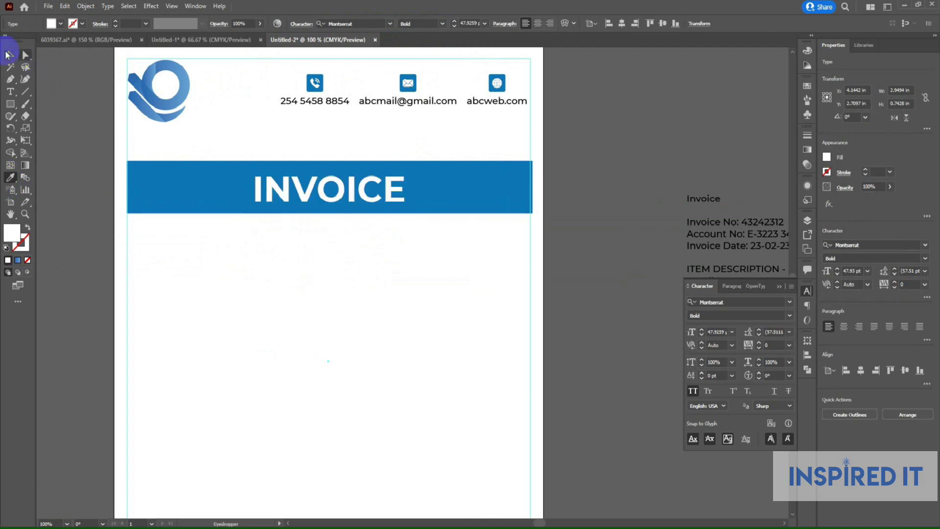
left_click(367, 283)
Step: Check the INVOICE title and banner together, then close the floating character settings
scroll(398, 234, "up", 1)
left_click(392, 242)
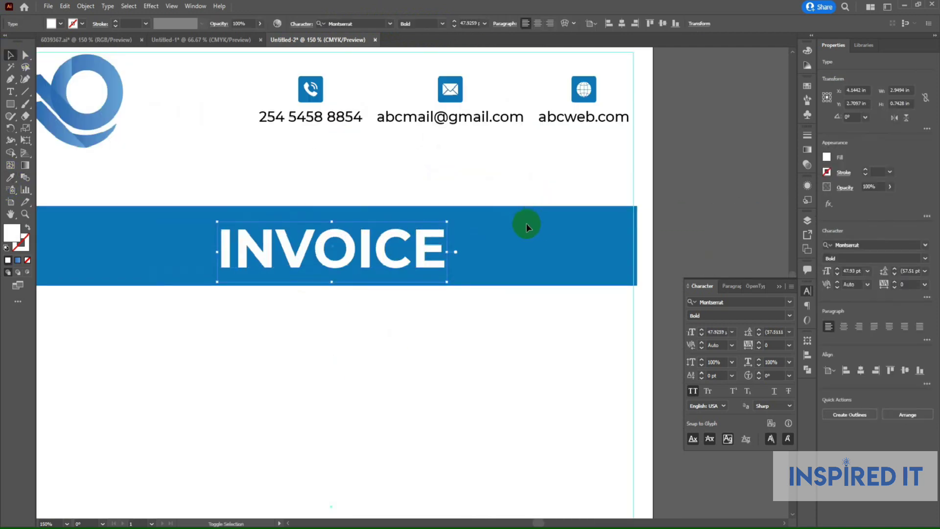
left_click(517, 239, "shift")
left_click(369, 147)
mouse_move(370, 147)
left_mouse_down()
mouse_move(488, 177)
mouse_move(445, 162)
left_mouse_up()
scroll(471, 195, "down", 1)
left_click(808, 291)
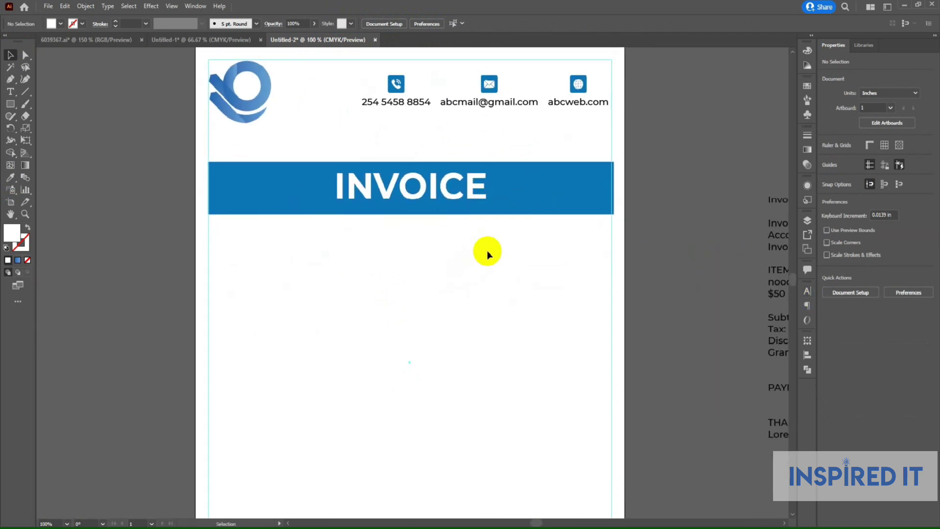
scroll(357, 256, "right", 3)
scroll(361, 256, "right", 3)
scroll(428, 267, "left", 2)
Step: Duplicate the blue banner directly below and shorten the copy to about half height (0.456 in)
scroll(386, 251, "up", 1)
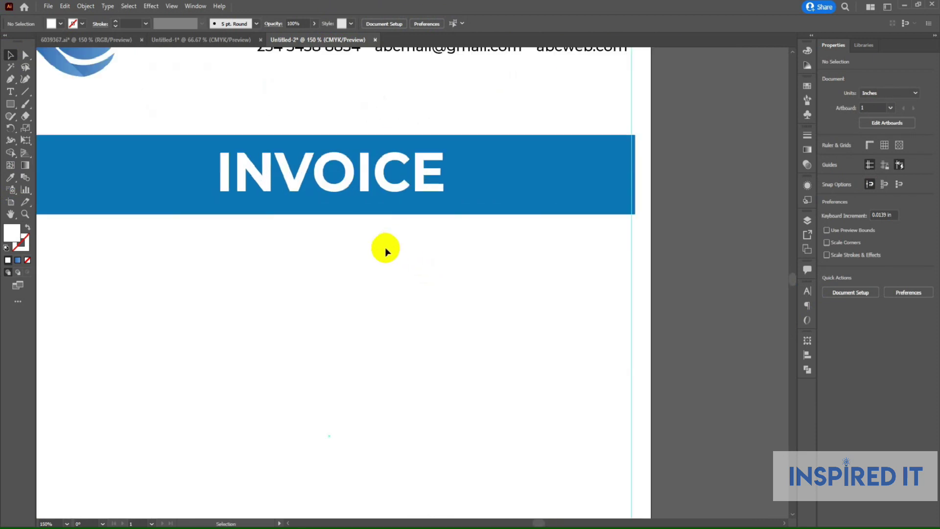
scroll(386, 250, "left", 2)
left_click_drag(409, 210, 410, 292)
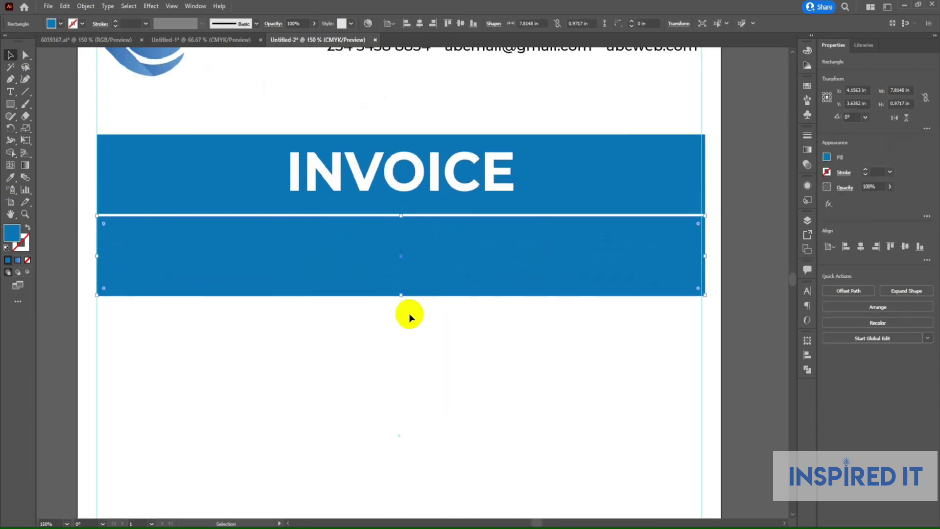
left_click_drag(402, 295, 402, 253)
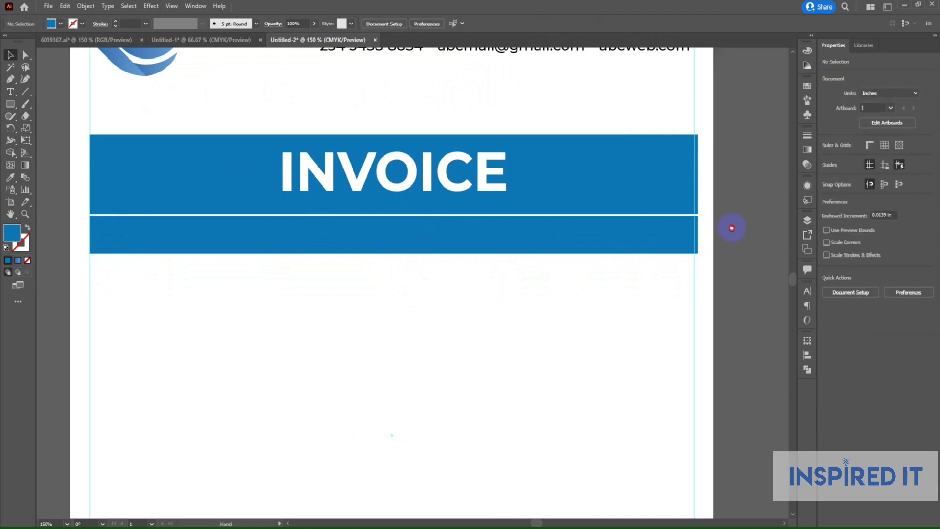
Step: Trim the right edge of both blue bands in slightly
left_click(686, 196, "shift")
scroll(688, 220, "up", 2)
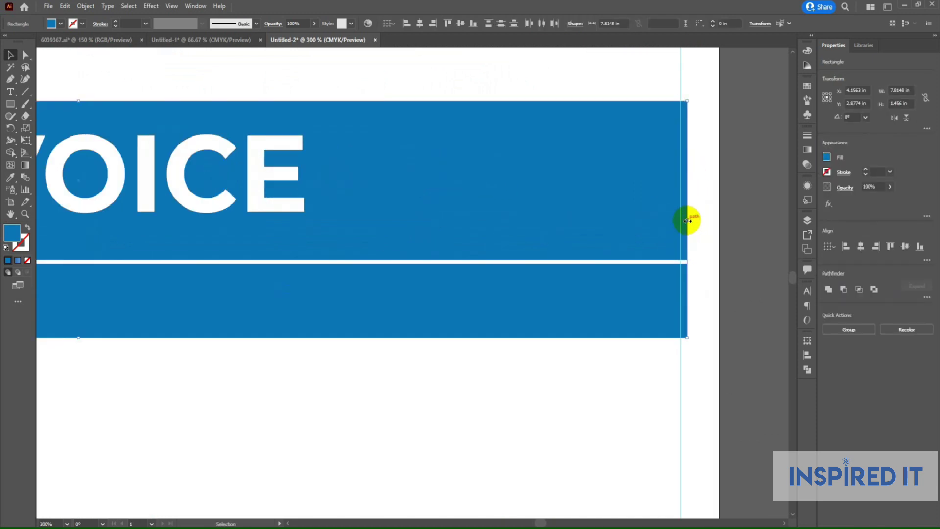
left_click_drag(688, 220, 679, 220)
left_click(703, 216)
scroll(483, 243, "down", 1)
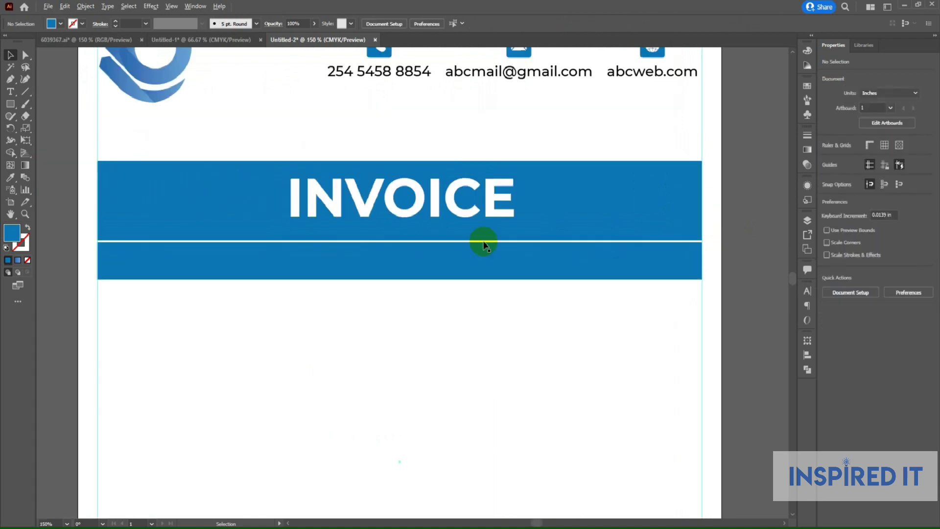
scroll(343, 225, "left", 3)
Step: Centre the INVOICE title horizontally and vertically on the top banner
left_click(240, 230)
left_click(488, 204, "shift")
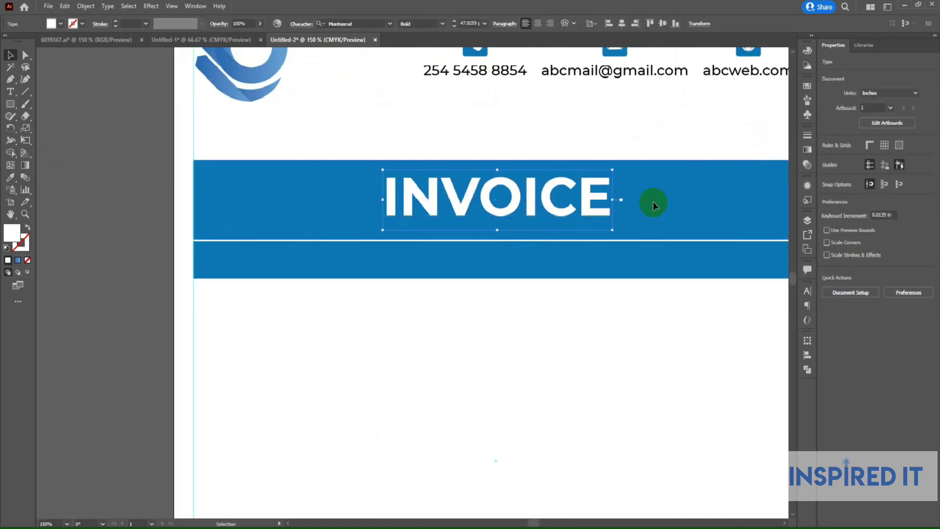
left_click(329, 23)
left_click(370, 23)
left_click(440, 133)
Step: Fit the page in view and select the lower blue strip
key("ctrl+0")
scroll(447, 254, "up", 3)
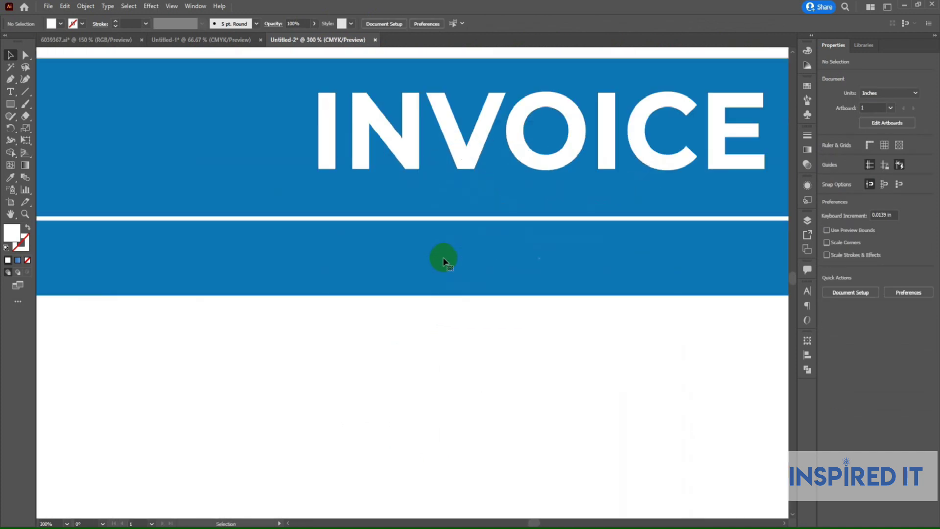
left_click(444, 261)
key("ctrl+0")
scroll(360, 215, "up", 3)
left_click(94, 7)
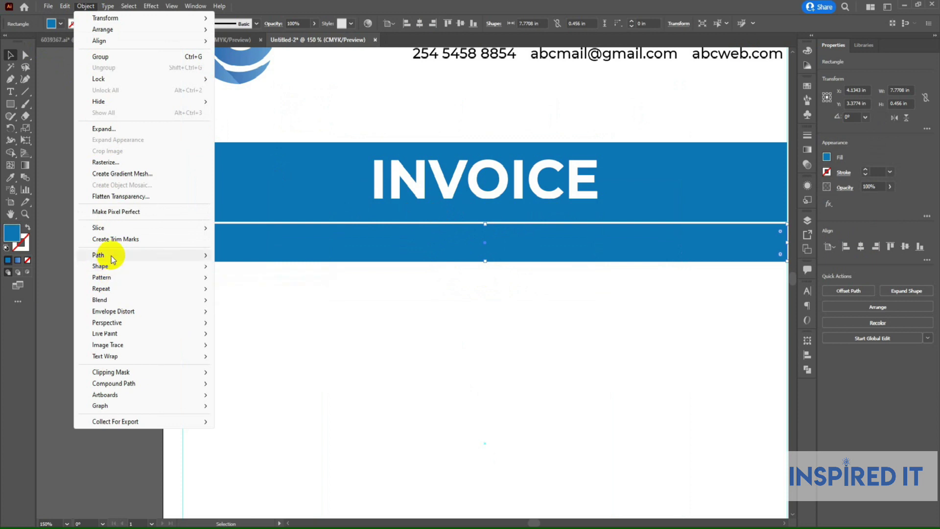
Step: Split the strip into a grid of 1 row and 3 columns, with Preview on
mouse_move(98, 255)
left_click(265, 370)
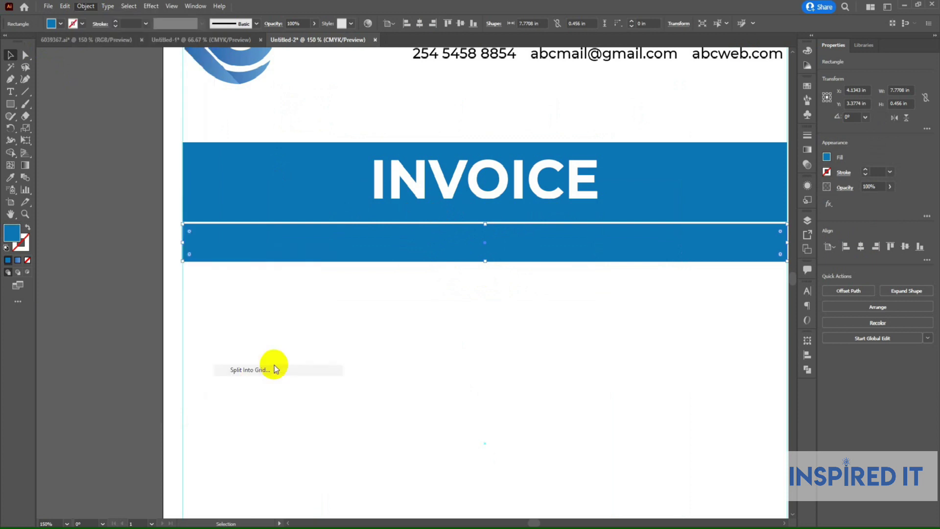
left_click_drag(420, 190, 278, 284)
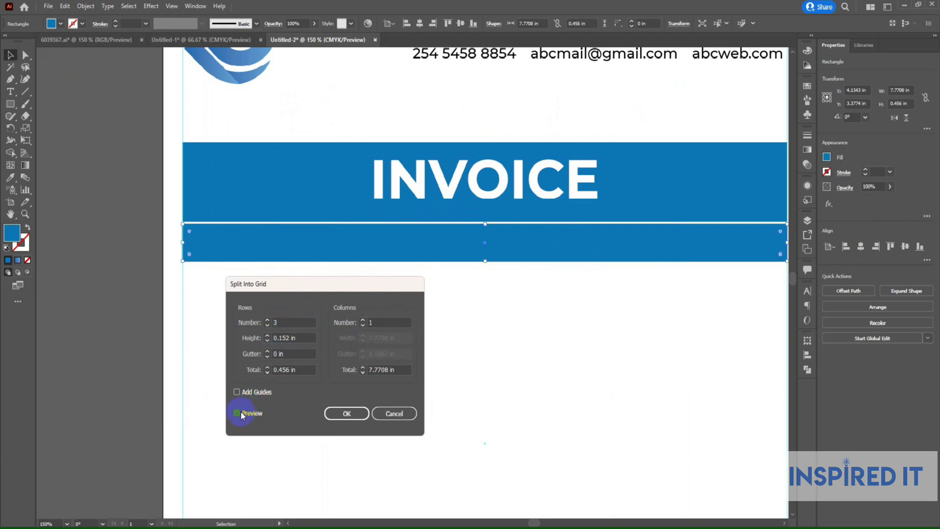
left_click(238, 413)
type("3")
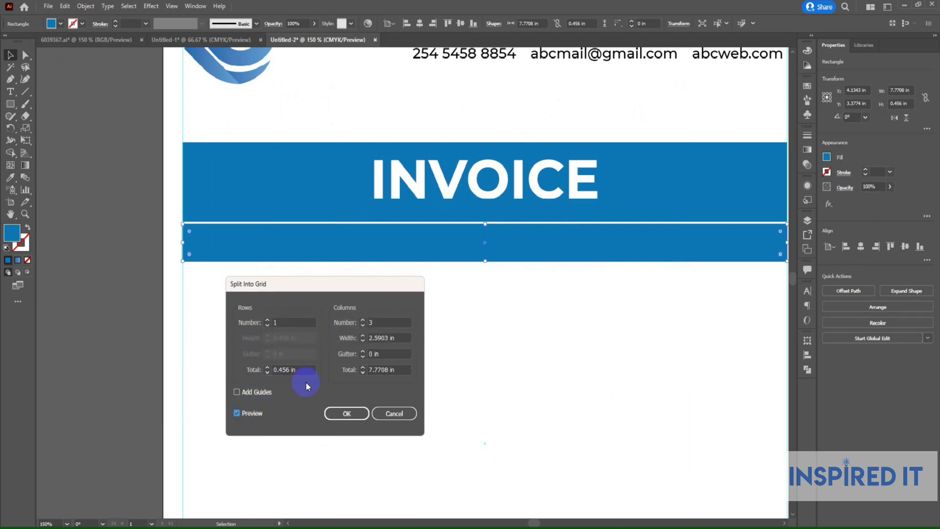
left_click(355, 415)
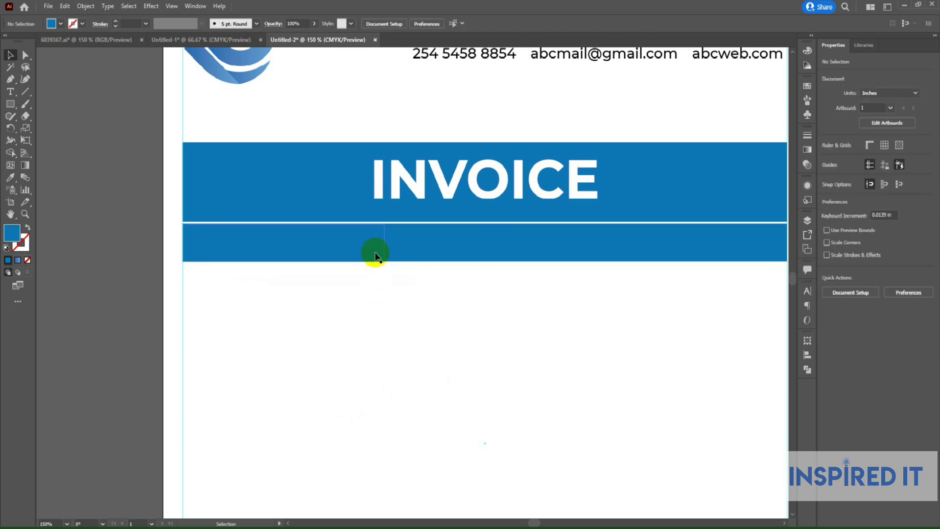
Step: Move the left piece to verify the split, then undo the move
left_click_drag(375, 254, 431, 305)
left_click(432, 307)
key("ctrl+z")
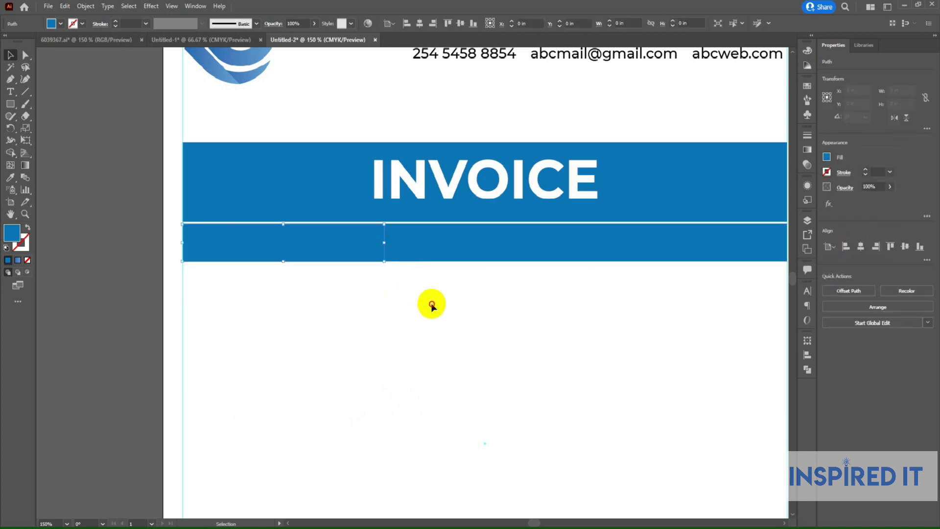
key("ctrl+z")
Step: Apply the logo's blue gradient to the left and middle pieces of the strip
scroll(399, 337, "up", 2)
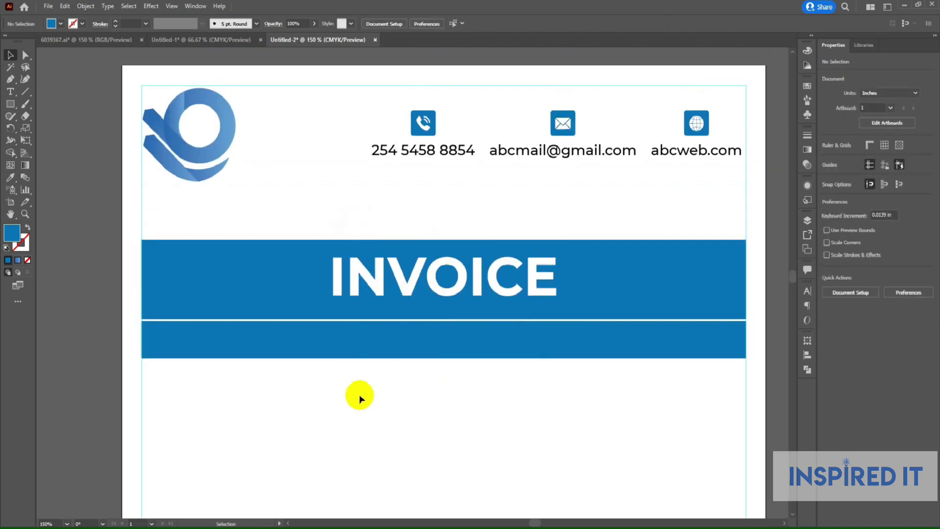
left_click(195, 334)
left_click(231, 137)
left_click(11, 55)
left_click(421, 353)
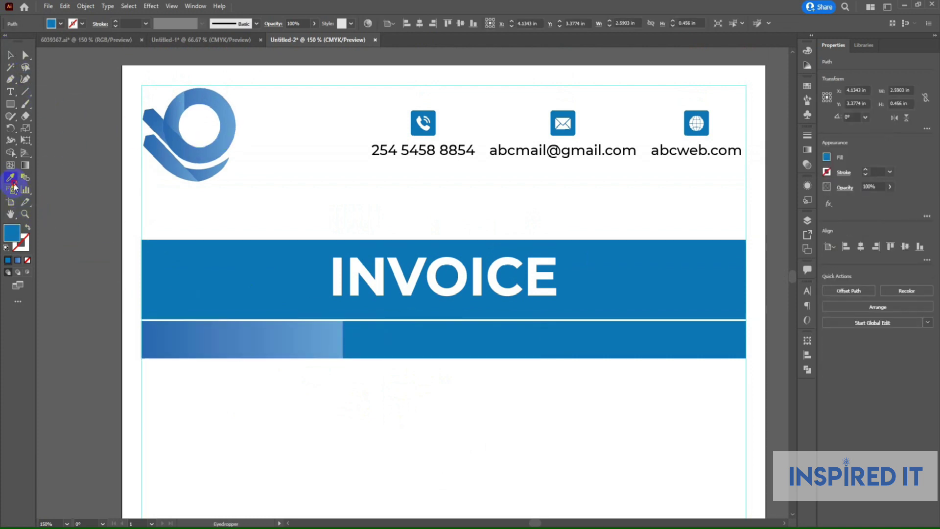
left_click(209, 336)
left_click(10, 55)
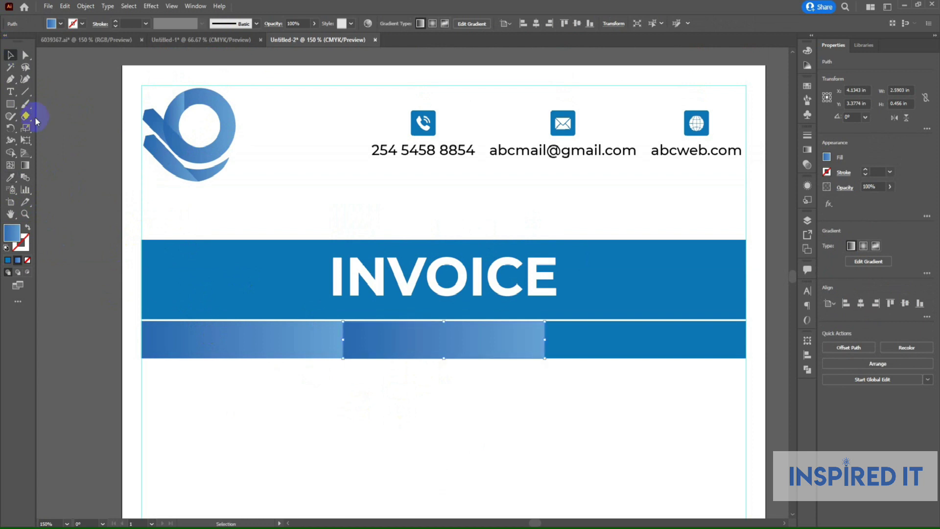
Step: Give the right piece of the strip a lighter blue fill
left_click(584, 336)
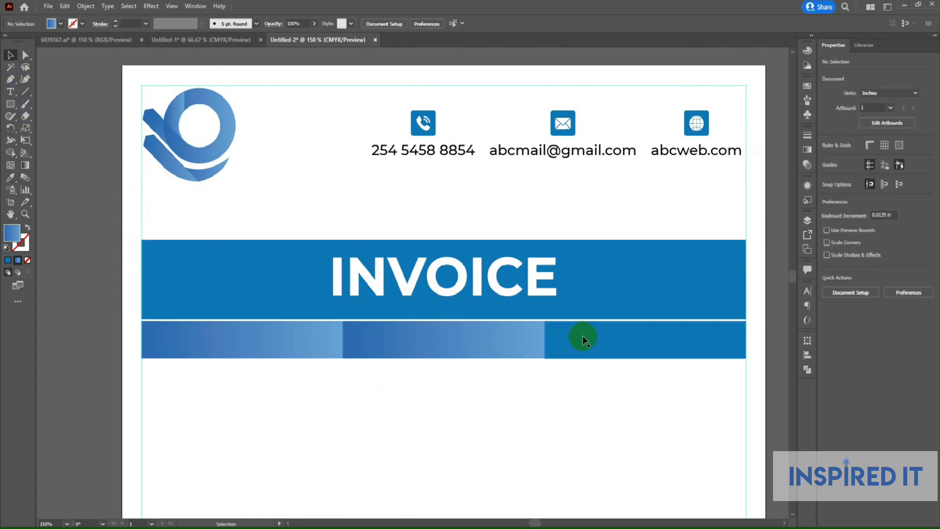
left_click(63, 214)
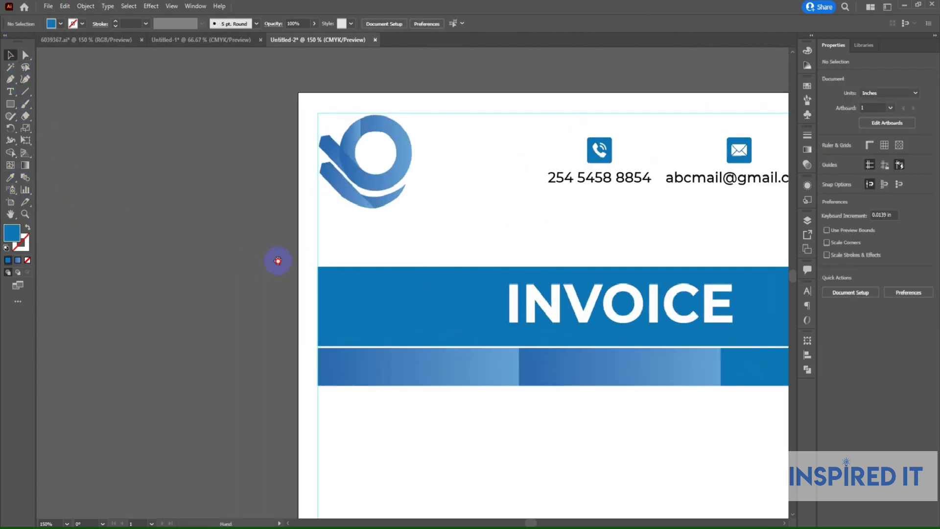
left_click(460, 359)
double_click(12, 232)
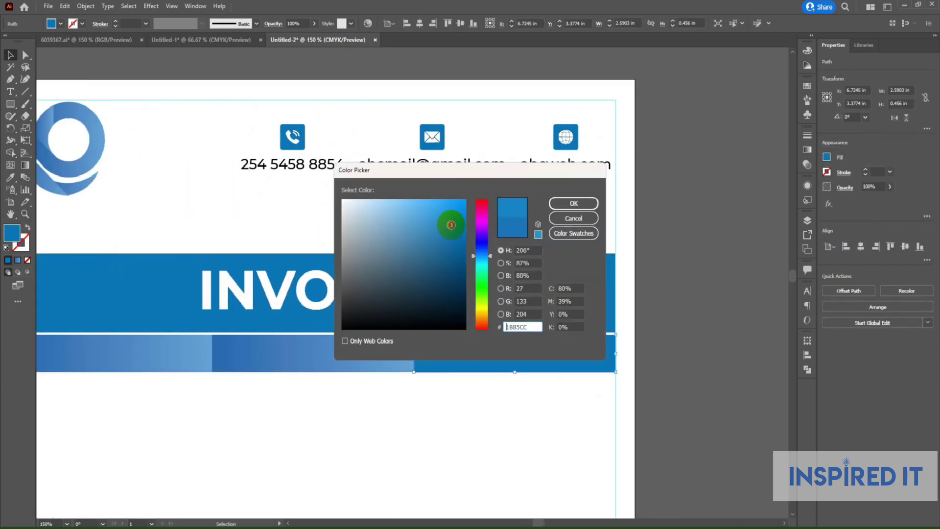
left_click(552, 210)
Step: Set the middle piece to a solid darker blue, #1674A8
left_click(504, 370)
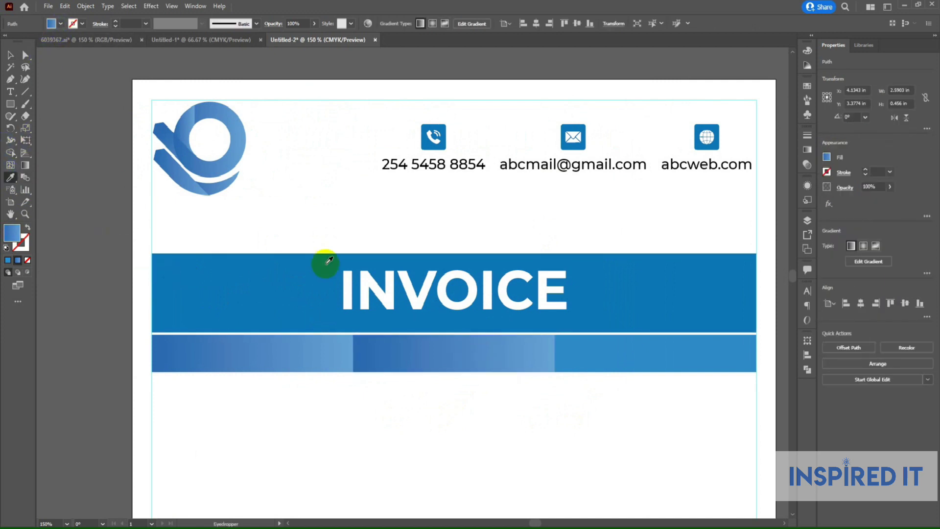
left_click(514, 331)
double_click(7, 237)
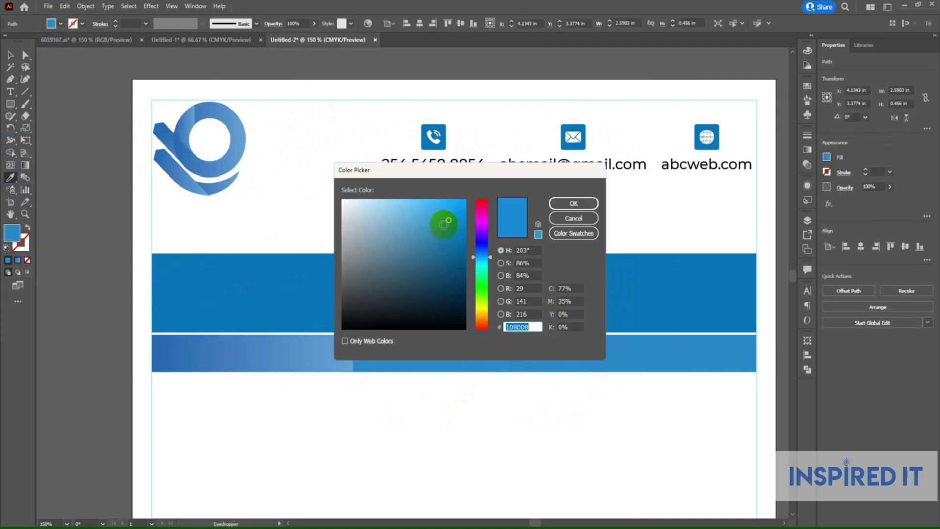
left_click(574, 203)
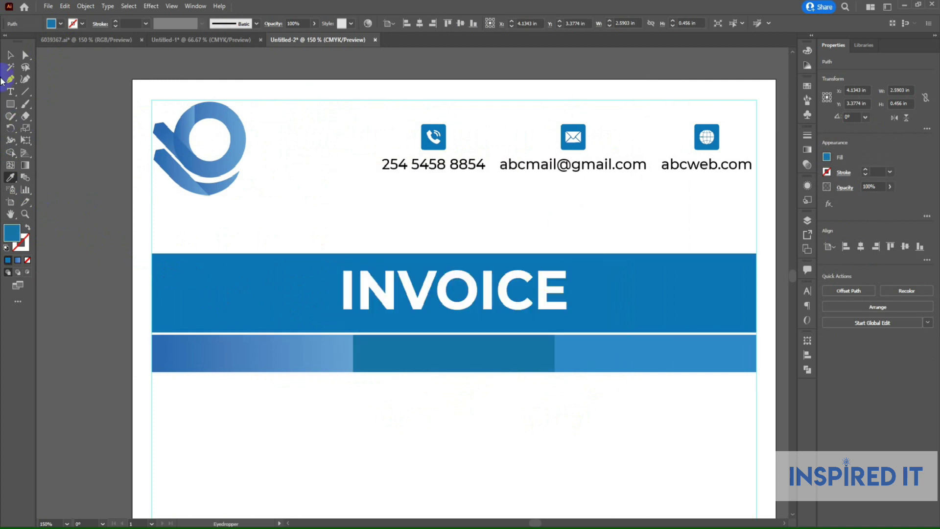
Step: Match the left piece to the right piece's light blue
left_click(262, 332)
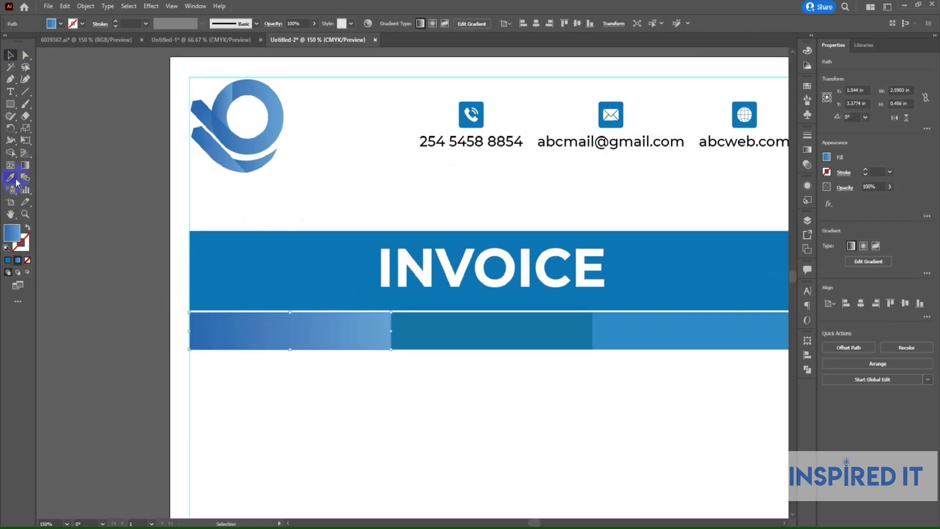
left_click(422, 340)
left_click(710, 319)
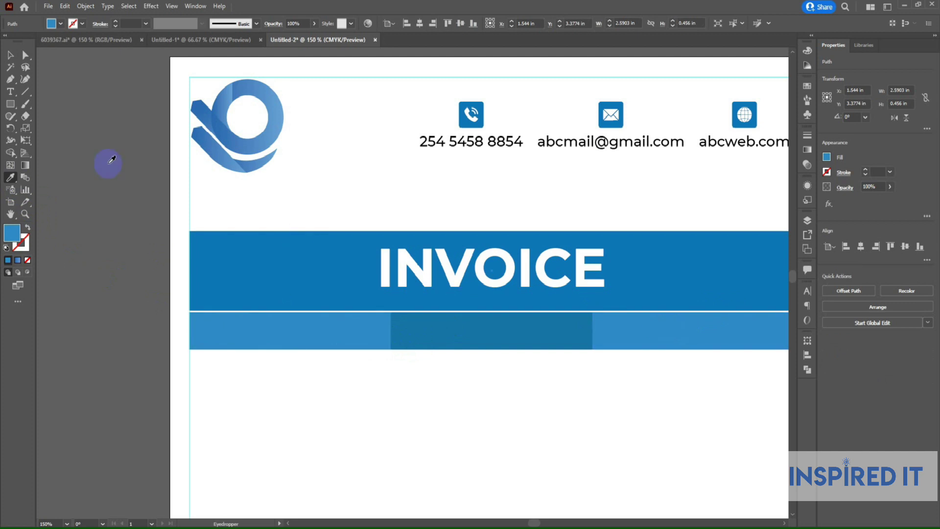
key("ctrl+minus")
Step: Paste the Invoice No line as new text and centre it in the first strip block
left_click(330, 351)
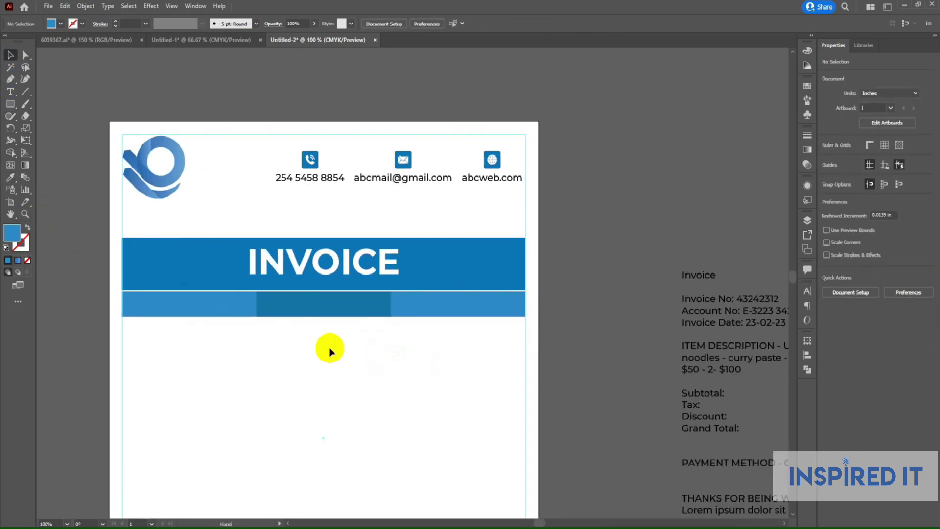
scroll(546, 283, "right", 5)
double_click(542, 268)
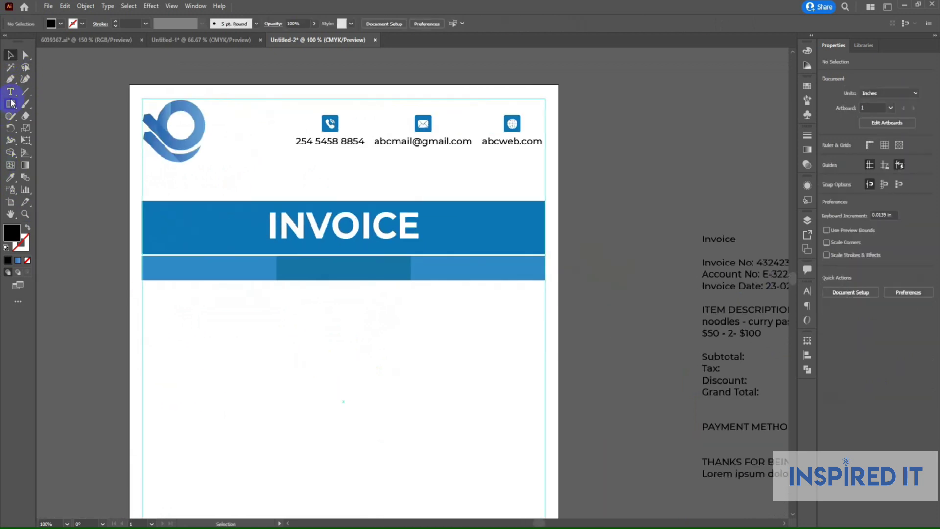
key("ctrl+v")
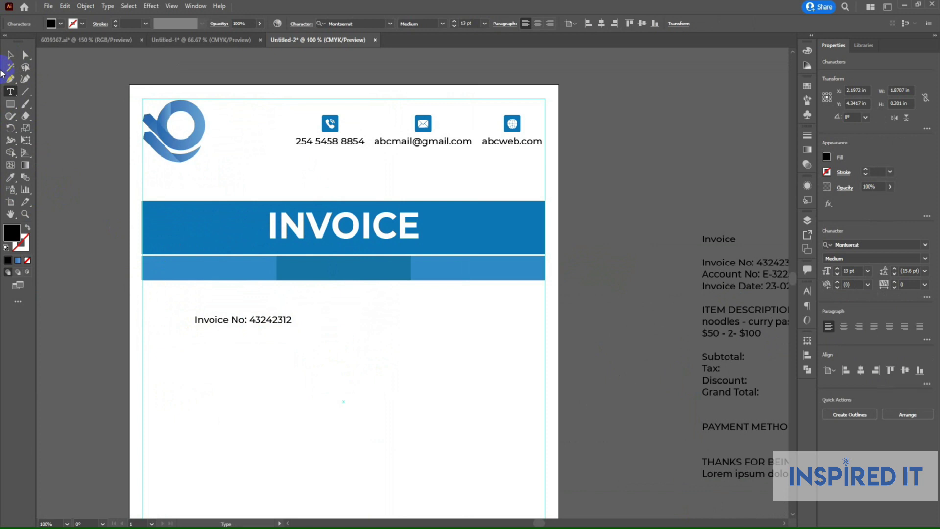
left_click(9, 55)
scroll(223, 274, "up", 1)
left_click(230, 273, "shift")
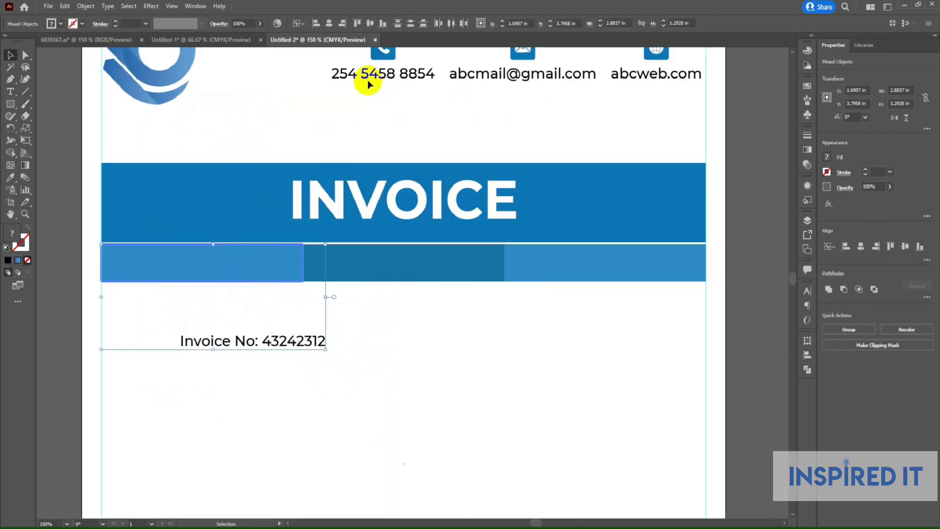
left_click(329, 24)
left_click(353, 303)
scroll(335, 357, "down", 1)
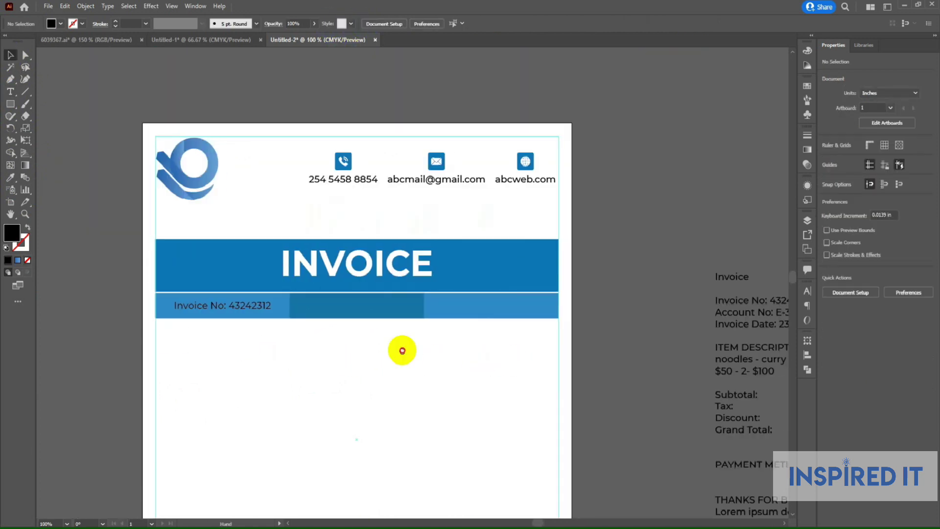
scroll(538, 333, "right", 3)
Step: Copy the Account No line from the details text into new text below the invoice number
double_click(618, 295)
left_click_drag(577, 295, 700, 297)
key("ctrl+c")
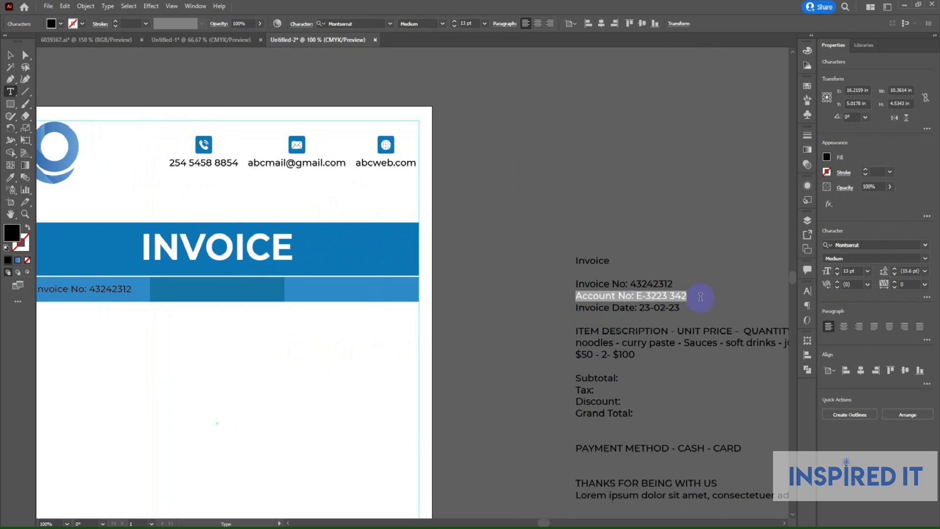
left_click(143, 342)
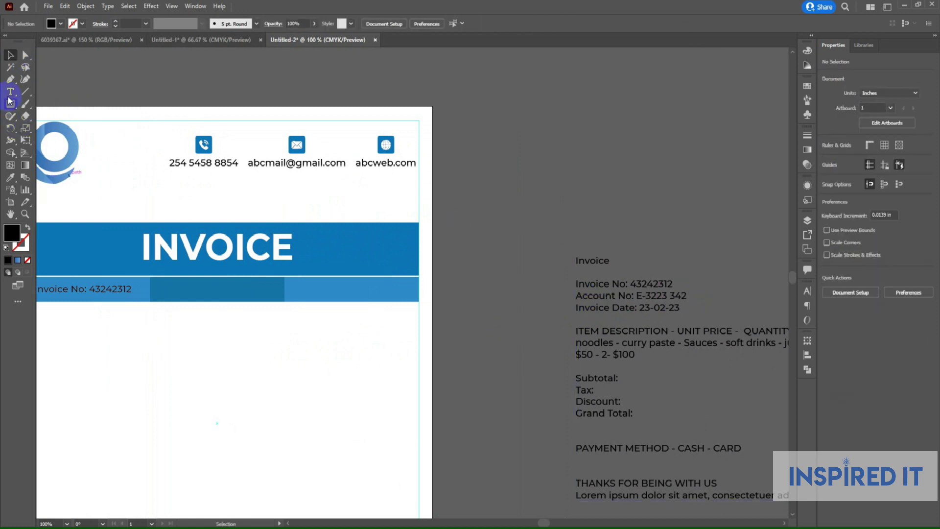
left_click(156, 343)
key("ctrl+v")
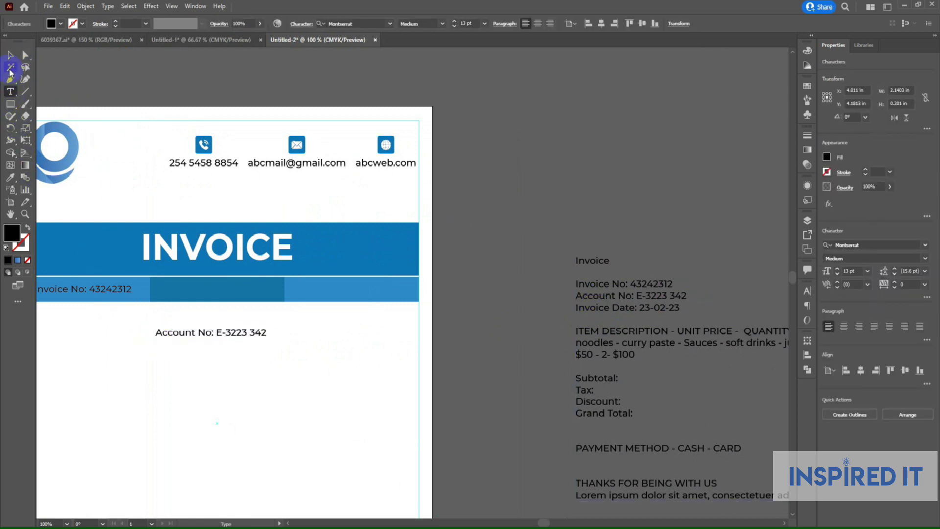
left_click(10, 55)
Step: Copy the Invoice Date line into new text and touch up its ending
double_click(607, 296)
left_click_drag(577, 308, 698, 314)
key("ctrl+c")
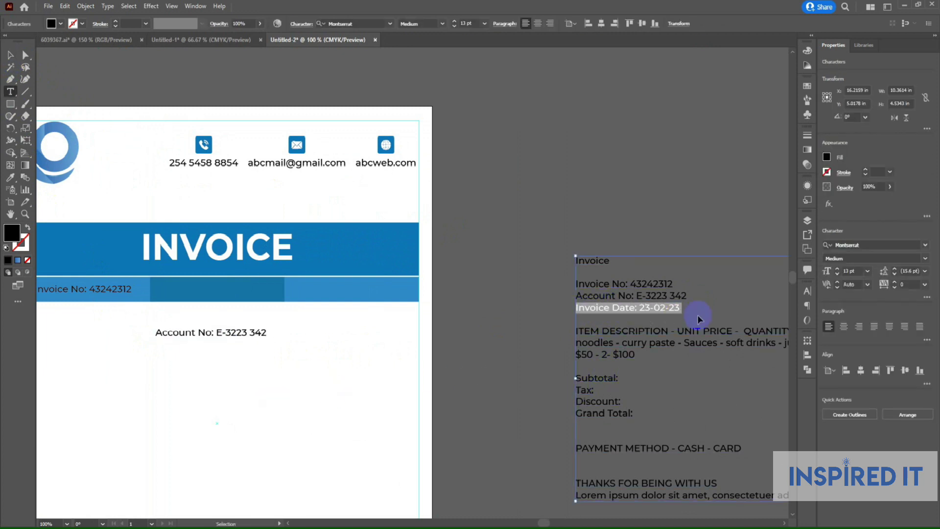
key("Escape")
scroll(209, 404, "left", 2)
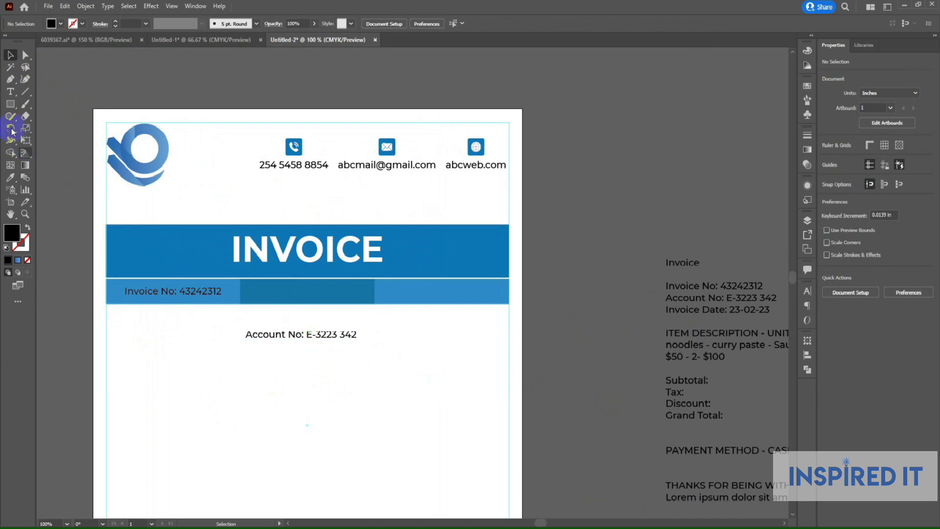
left_click(272, 368)
key("ctrl+v")
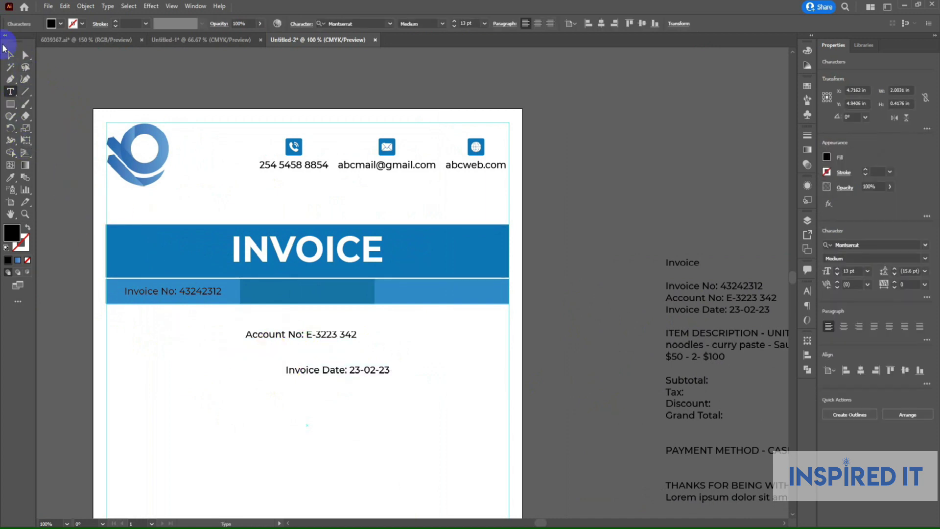
left_click(9, 55)
scroll(377, 368, "up", 2)
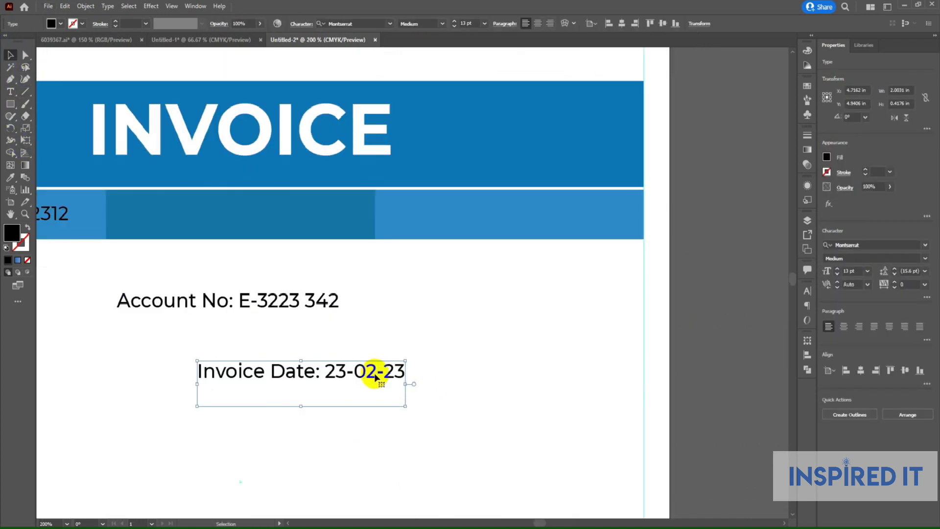
double_click(409, 375)
left_click(403, 370)
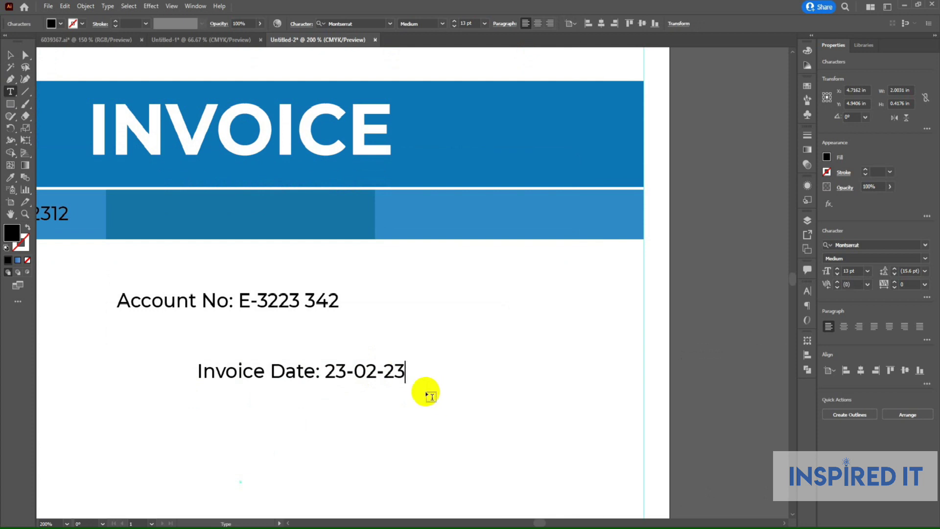
left_click(9, 55)
Step: Centre Account No and Invoice Date horizontally and vertically in their own strip blocks
left_click_drag(190, 295, 311, 340)
left_click(311, 340)
left_click(351, 269, "shift")
left_click(329, 23)
left_click(370, 23)
left_click(472, 348)
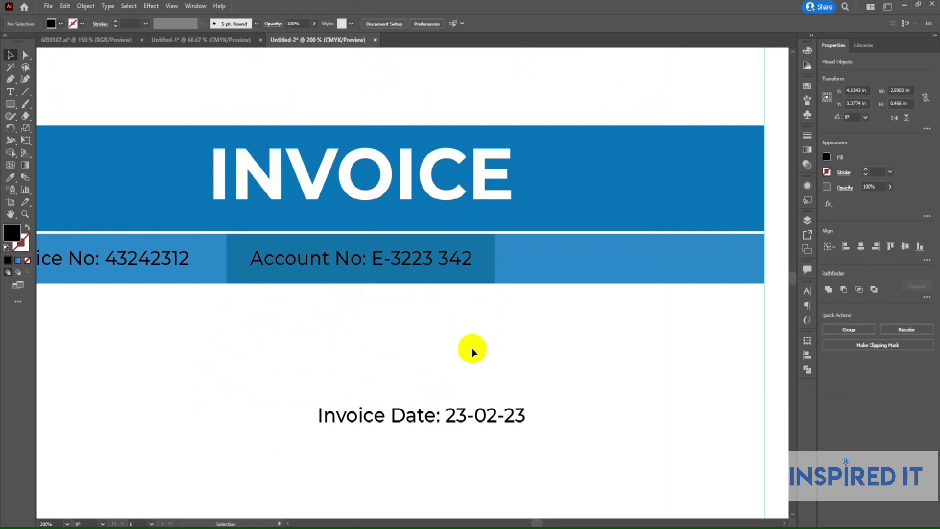
left_click(460, 427)
left_click(560, 287, "shift")
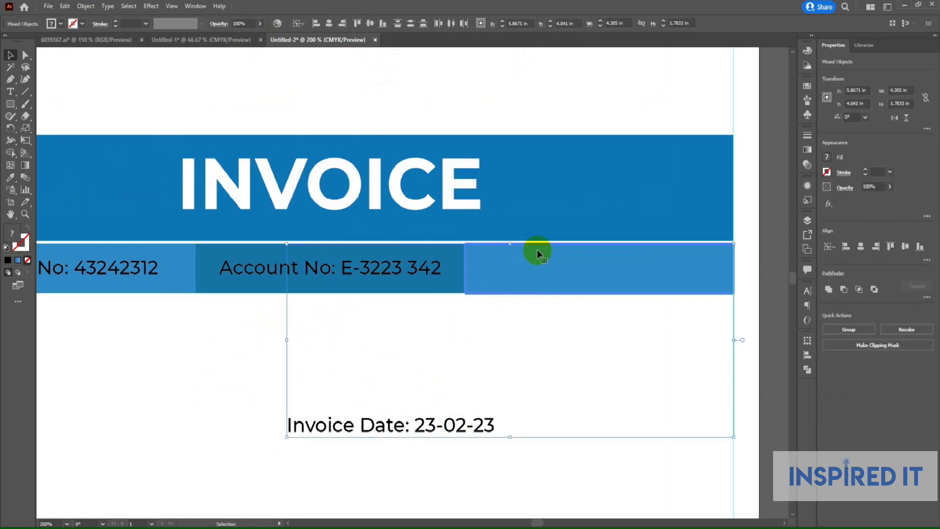
left_click(329, 23)
left_click(370, 23)
Step: Make the Invoice No, Account No and Invoice Date texts white with the Eyedropper
left_click(474, 369)
left_click(552, 279)
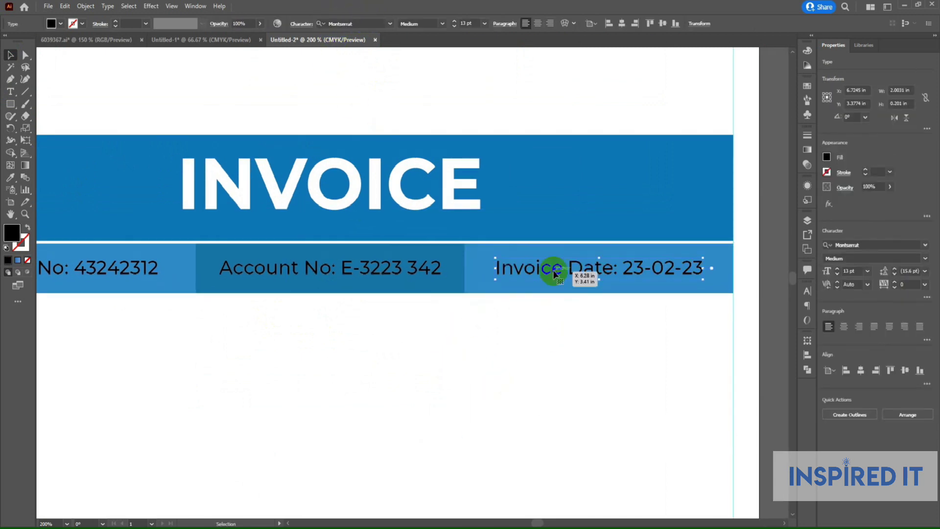
left_click(345, 282, "shift")
left_click(357, 336)
left_click(347, 266)
left_click(564, 264, "shift")
left_click(146, 273, "shift")
left_click(10, 178)
left_click(108, 100)
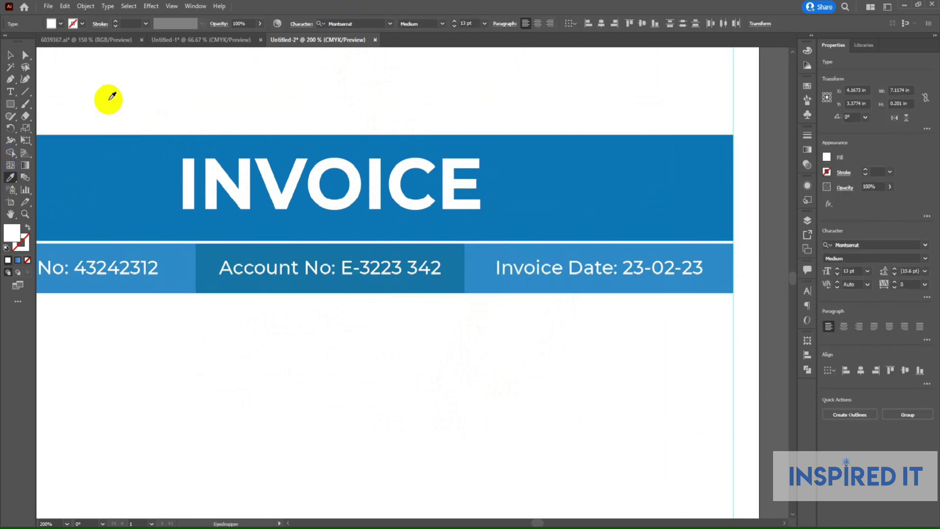
left_click(11, 55)
left_click(417, 382)
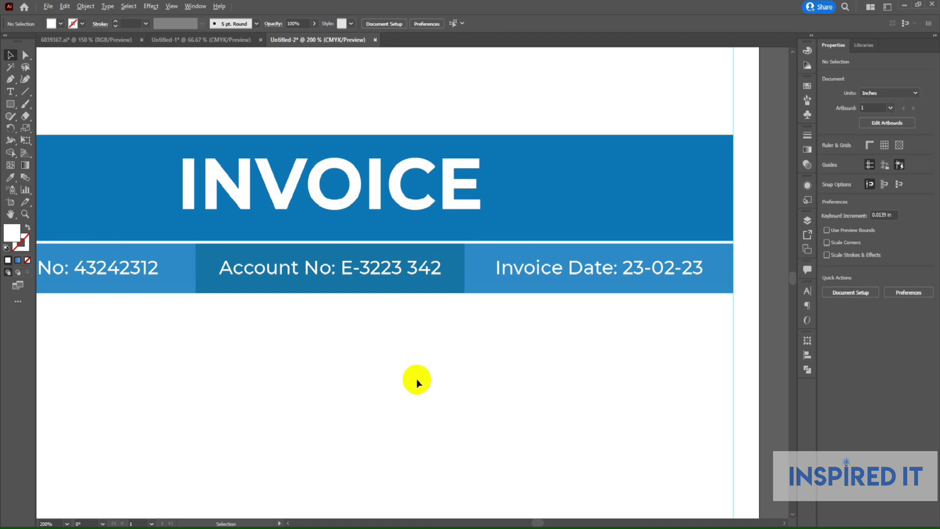
Step: Nudge the INVOICE banner and details strip slightly upward
key("ctrl+minus")
key("ctrl+minus")
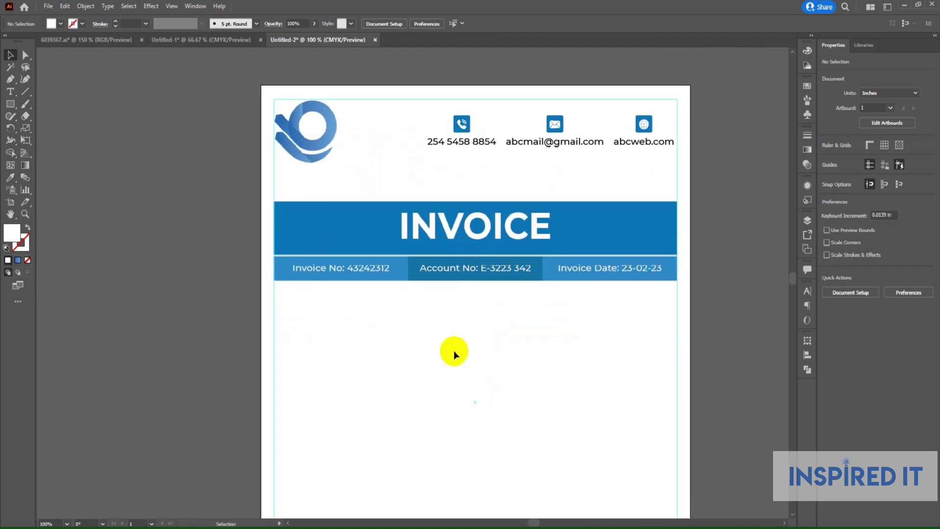
scroll(455, 318, "down", 3)
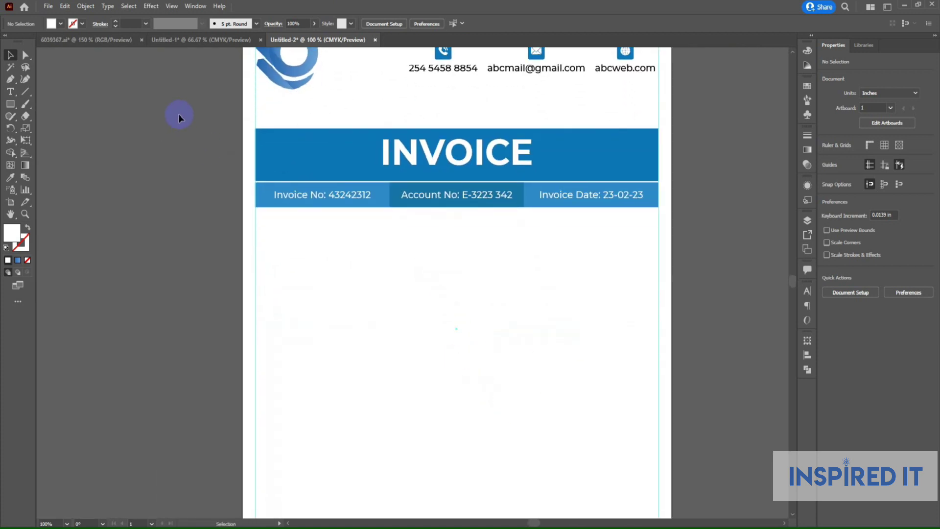
left_click_drag(179, 117, 654, 243)
key("Up")
key("Up")
key("Up")
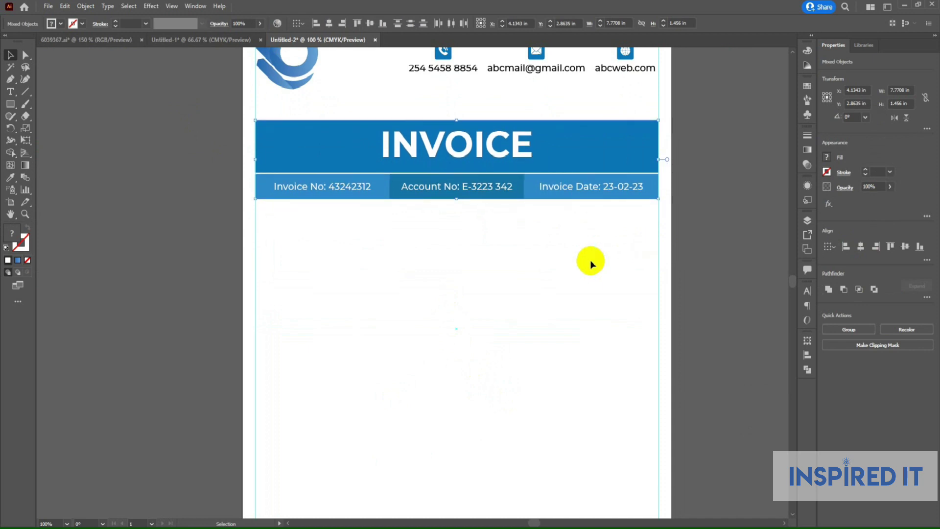
left_click(527, 260)
Step: Zoom and scroll around to review the finished invoice header and details strip
key("ctrl+minus")
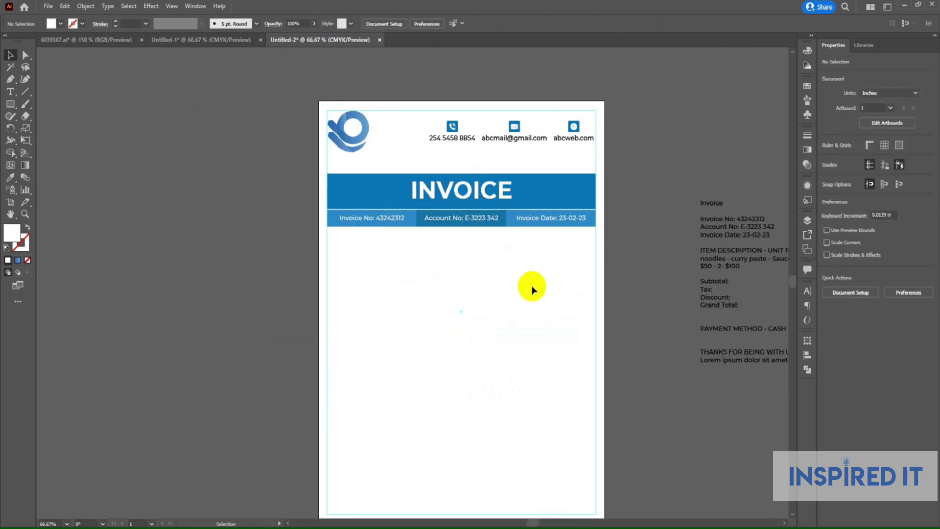
key("ctrl+plus")
key("ctrl+plus")
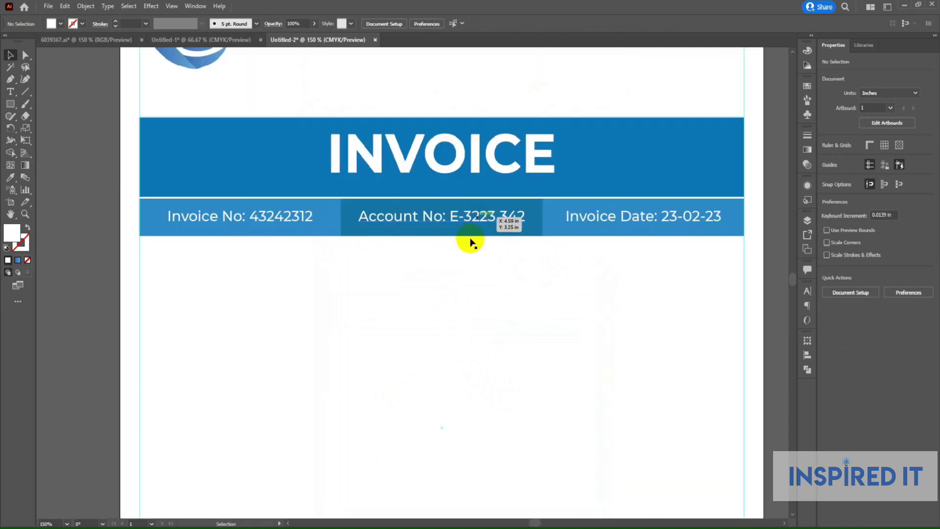
key("ctrl+minus")
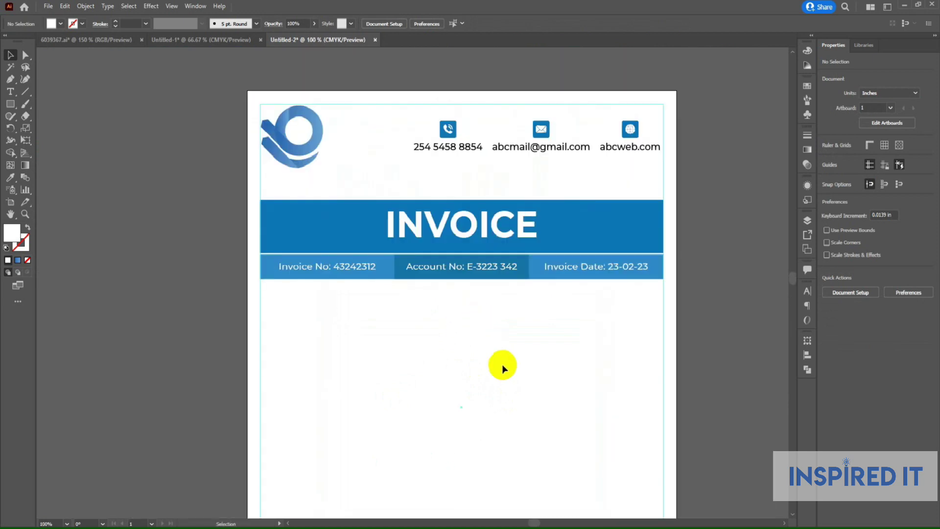
scroll(497, 294, "down", 1)
scroll(489, 220, "down", 4)
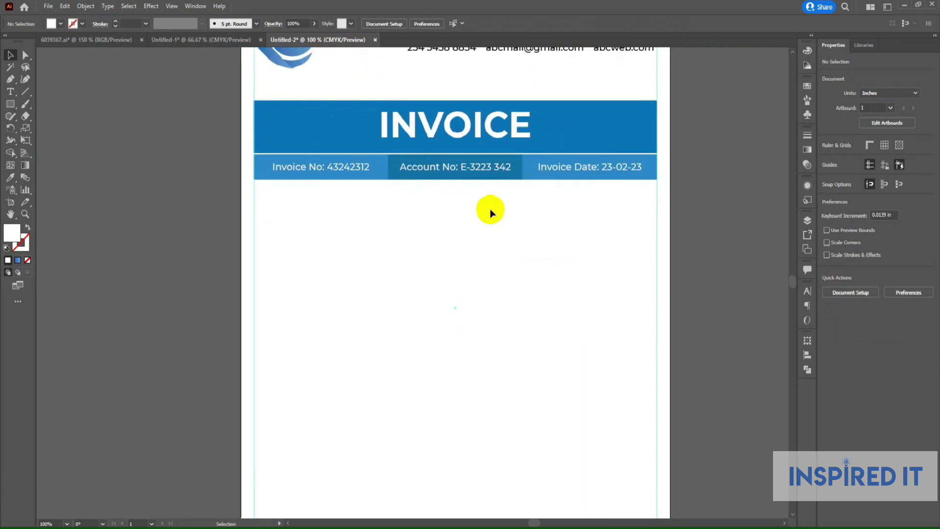
key("ctrl+minus")
key("ctrl+plus")
scroll(388, 268, "down", 1)
scroll(418, 212, "down", 1)
scroll(413, 181, "up", 1)
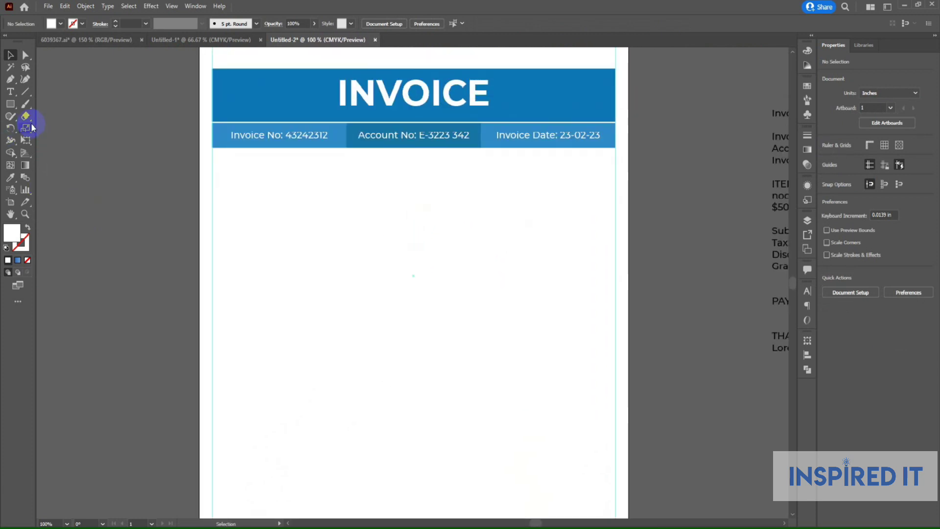
Step: Draw a trial rectangular grid below the details strip
left_click(10, 104)
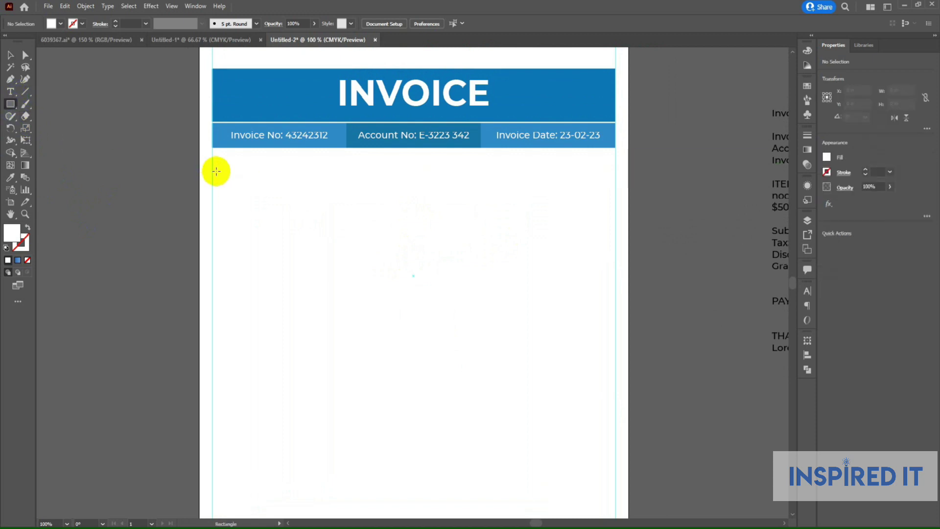
right_click(10, 105)
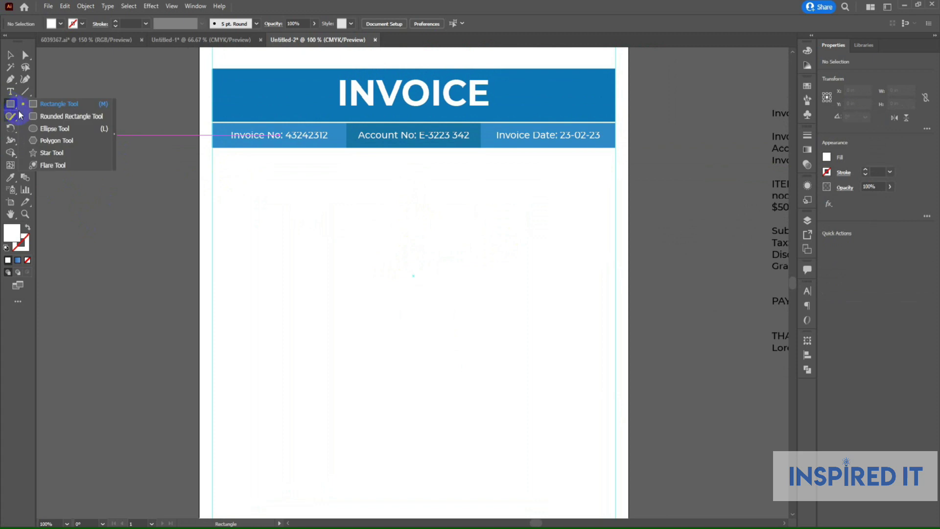
left_click(13, 109)
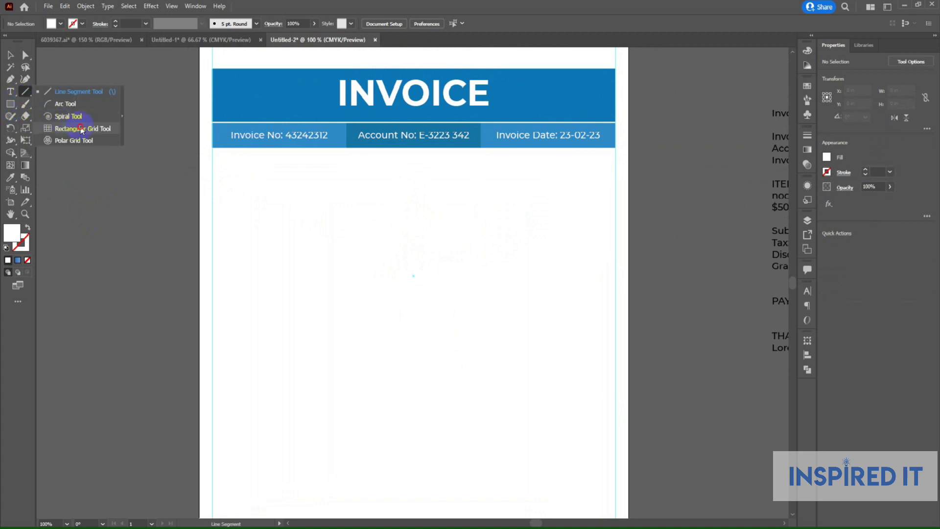
left_click_drag(23, 98, 81, 128)
mouse_move(214, 163)
left_mouse_down()
mouse_move(571, 390)
mouse_move(616, 397)
left_mouse_up()
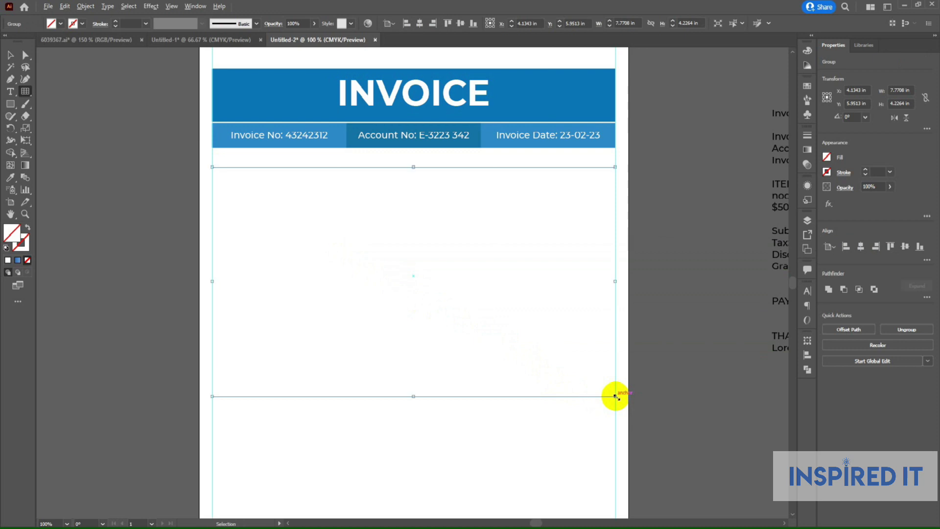
left_click(607, 385)
Step: Sample the header blue as fill and draw a blue table grid under the strip
double_click(11, 234)
key("Escape")
left_click(10, 177)
left_click(252, 100)
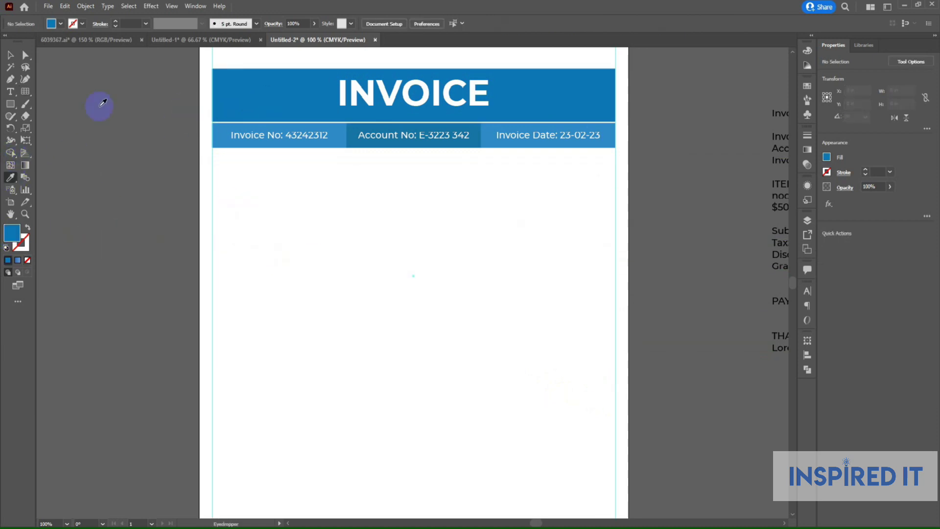
left_click(25, 92)
mouse_move(213, 166)
left_mouse_down()
mouse_move(524, 348)
mouse_move(616, 388)
left_mouse_up()
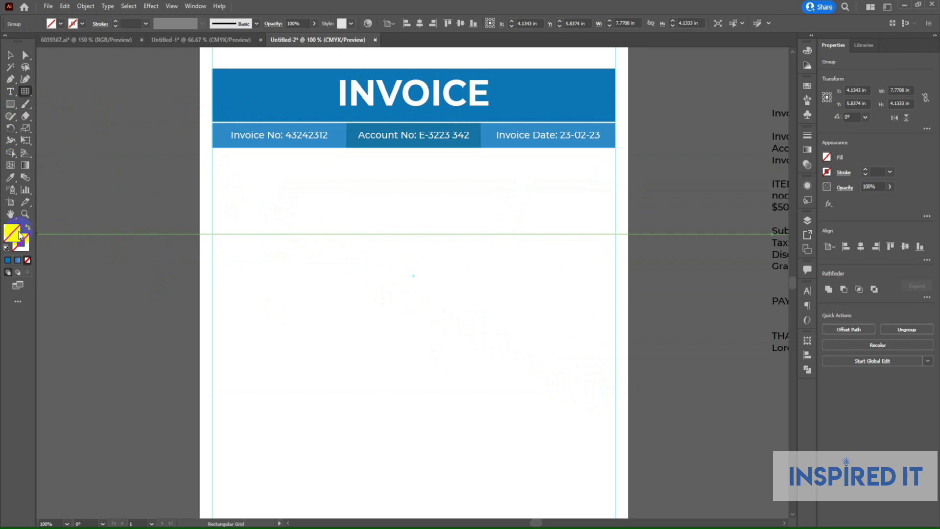
Step: Recolour the grid with a chosen blue shade, then delete the blue-filled grid
double_click(11, 234)
left_click(435, 232)
left_click(573, 204)
key("v")
left_click(25, 91)
left_click(11, 55)
left_click(283, 226)
key("Delete")
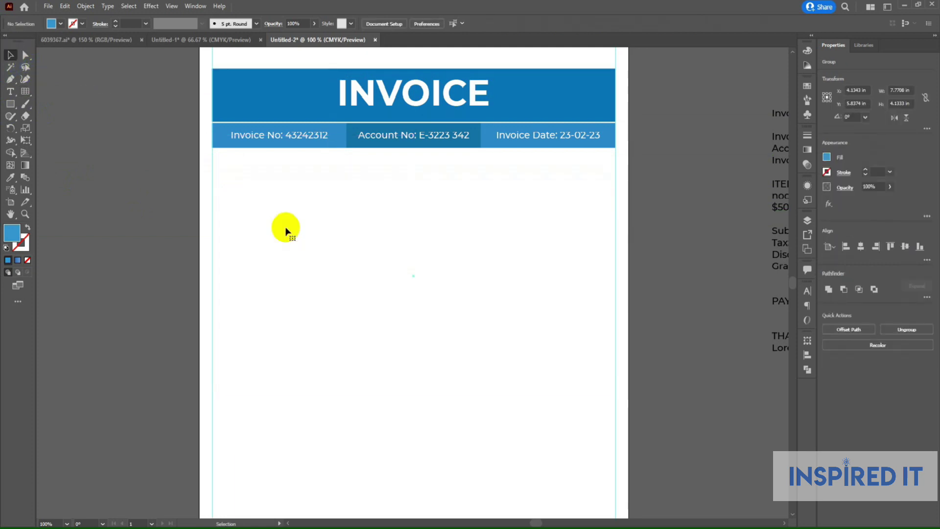
Step: Set Fill to none and Stroke to blue, testing with a grid on the pasteboard
key("ctrl")
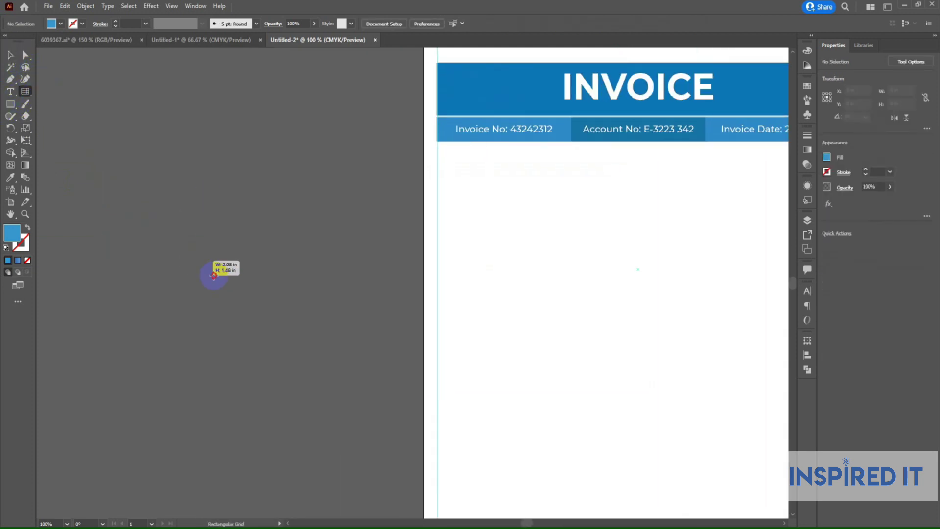
left_click_drag(272, 318, 272, 319)
key("ctrl+z")
left_click(62, 27)
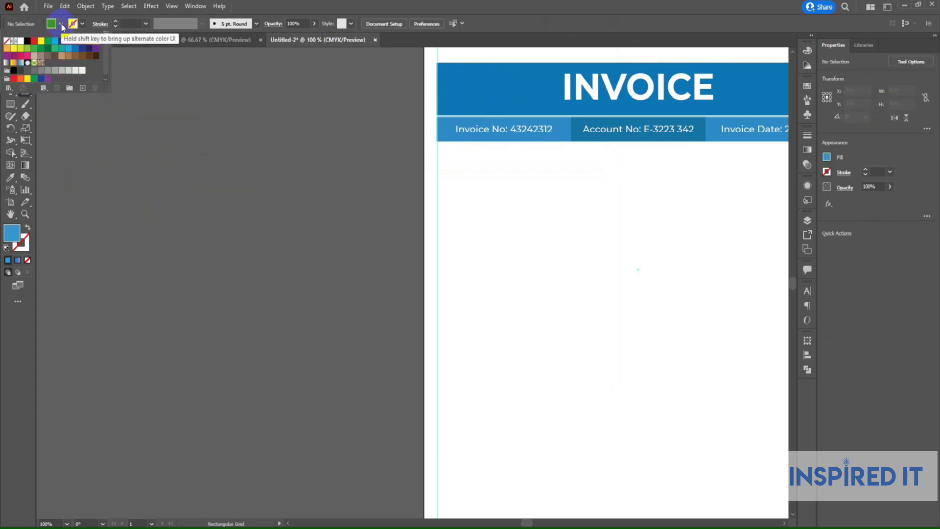
left_click(28, 228)
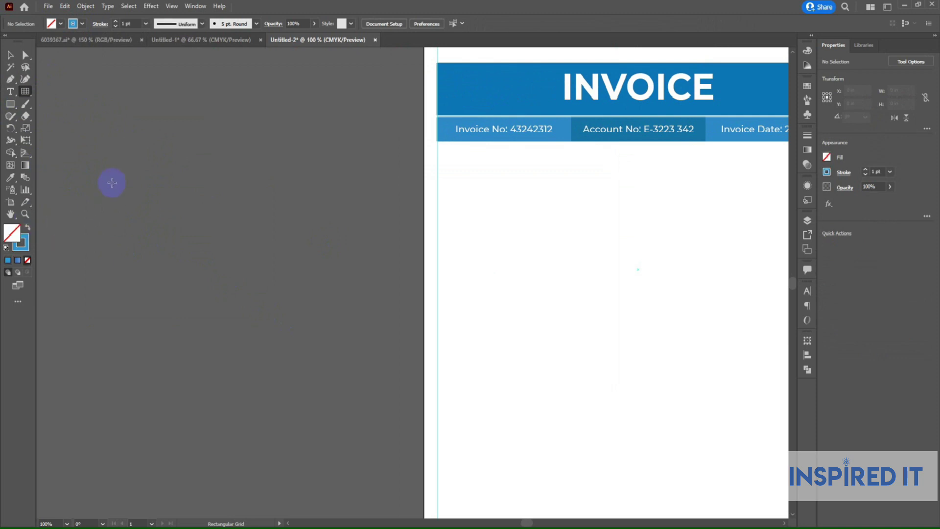
left_click_drag(110, 145, 400, 322)
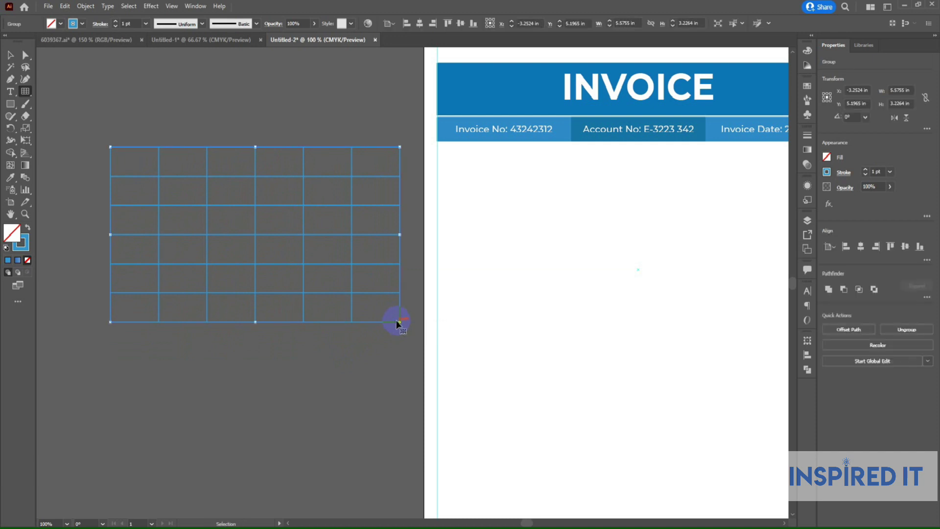
key("Delete")
left_click(11, 55)
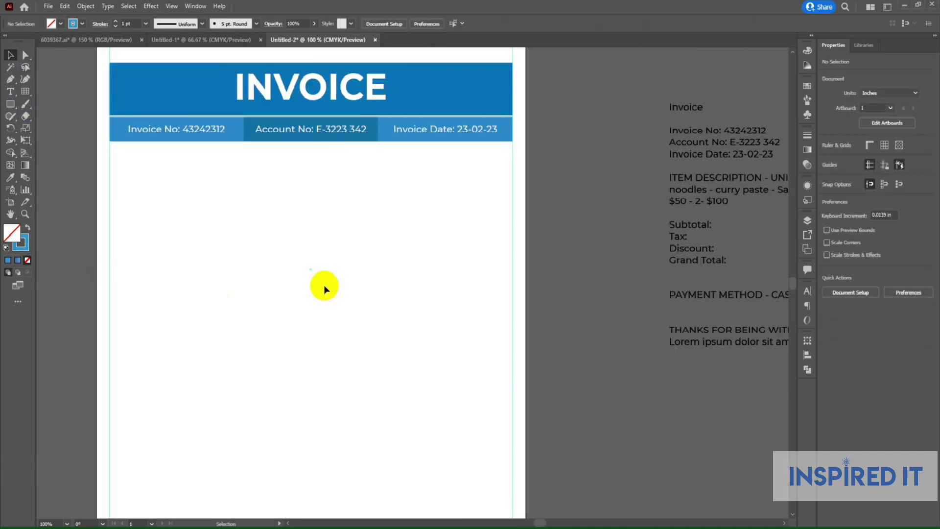
Step: Pan to bring the off-canvas invoice text into view, then return to the page
scroll(462, 308, "right", 3)
scroll(563, 248, "right", 6)
scroll(490, 244, "up", 2)
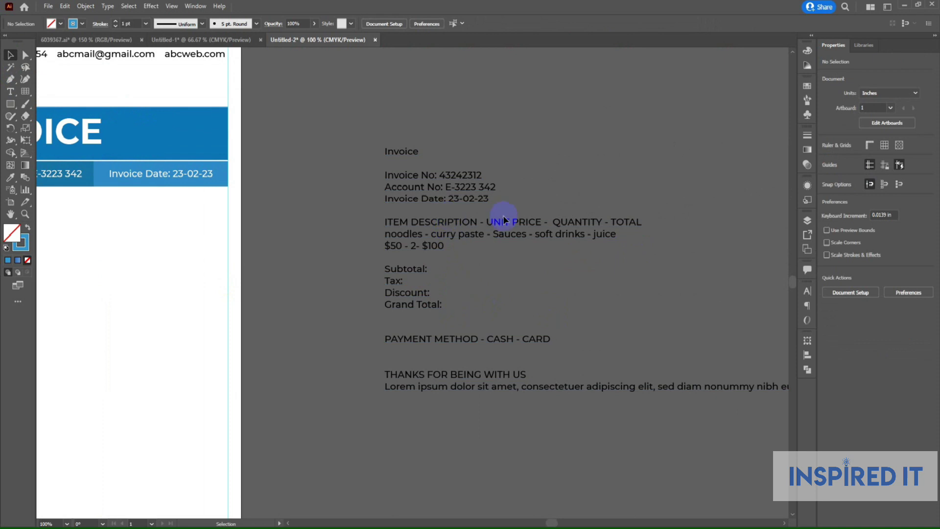
left_click_drag(551, 278, 672, 258)
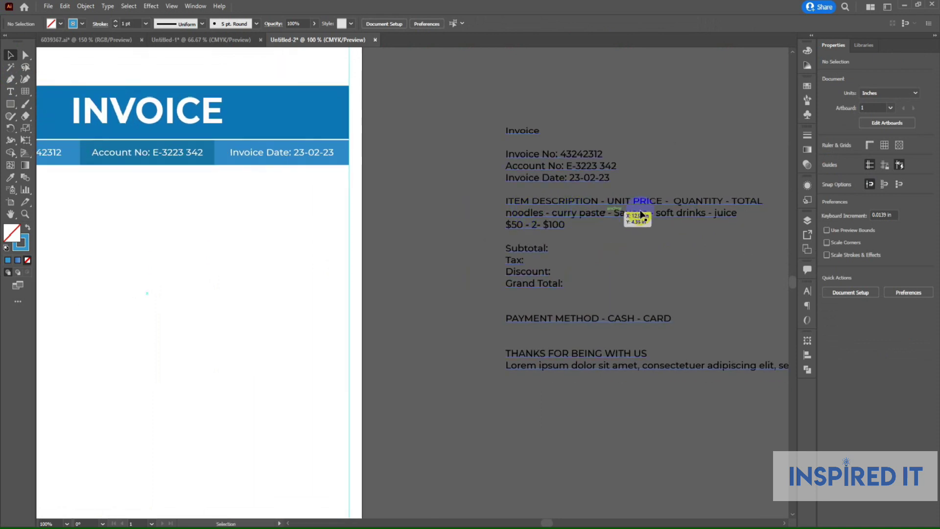
scroll(458, 300, "left", 1)
scroll(342, 289, "left", 3)
scroll(293, 284, "down", 1)
left_click(232, 277)
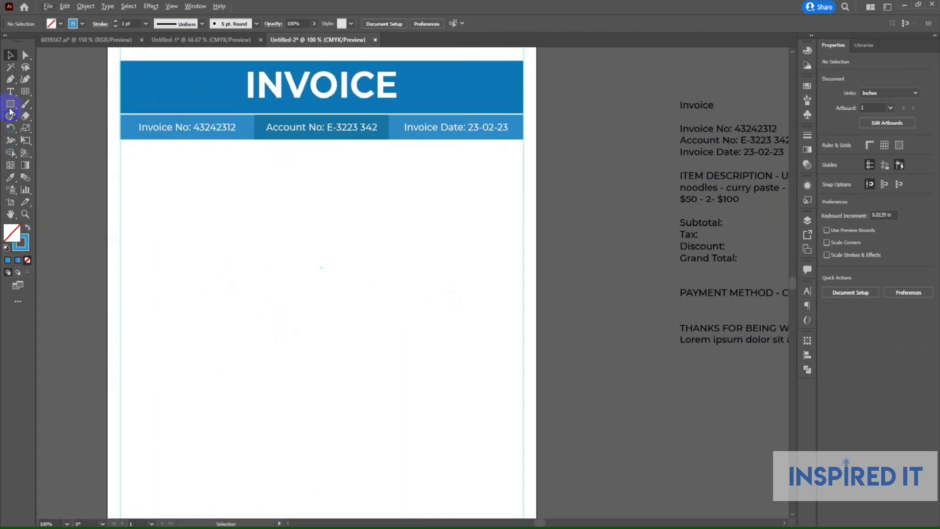
Step: Draw a rectangular grid below the details strip, reduced to four columns
left_click(25, 91)
left_click_drag(120, 188, 523, 356)
key("Left")
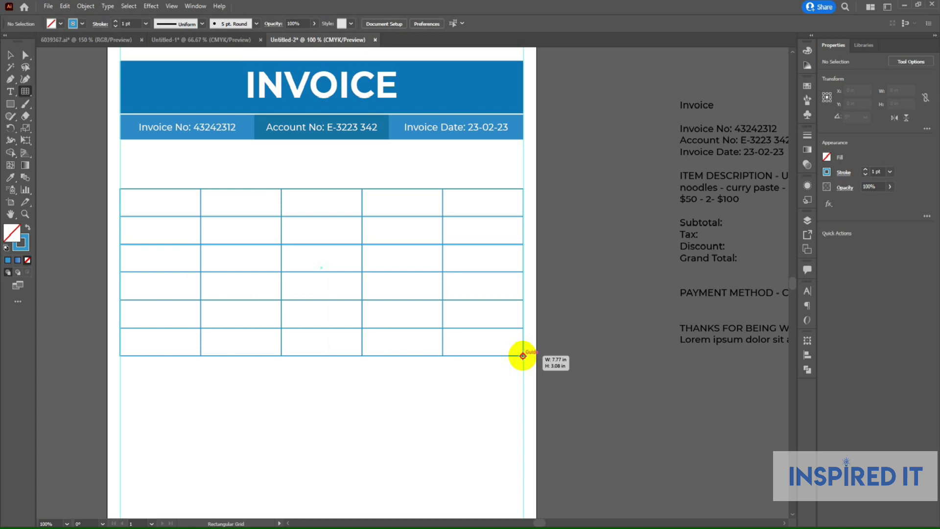
key("Left")
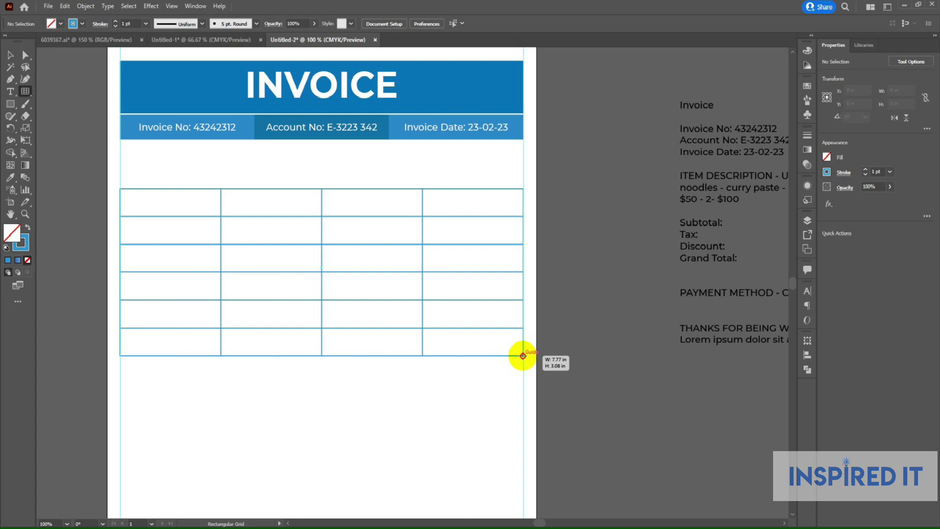
left_click_drag(523, 356, 523, 356)
left_click(7, 56)
left_click(66, 179)
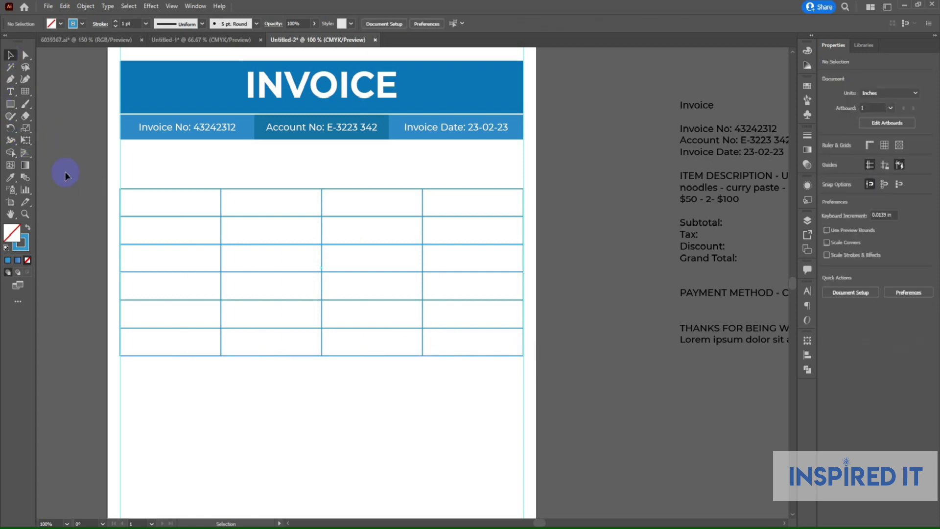
Step: Ungroup the table grid and delete its extra top horizontal line
scroll(220, 189, "left", 1)
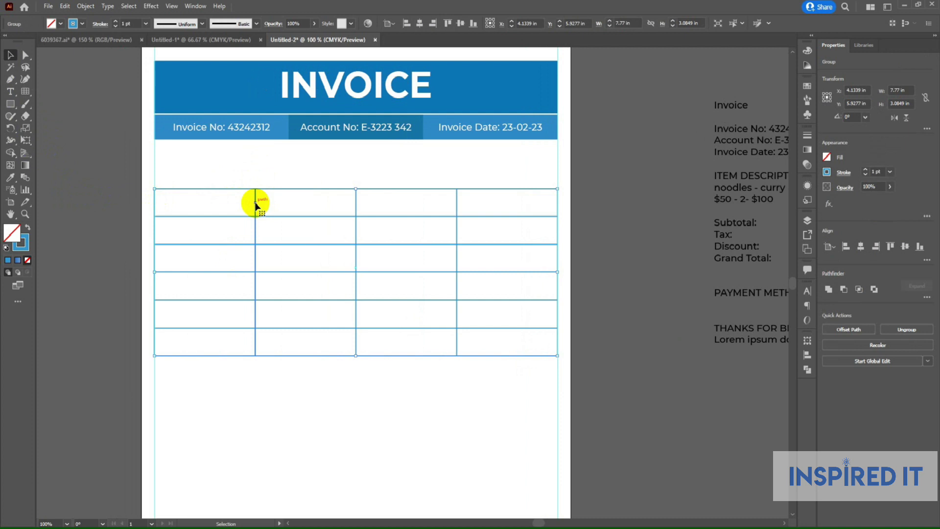
right_click(256, 232)
left_click(291, 290)
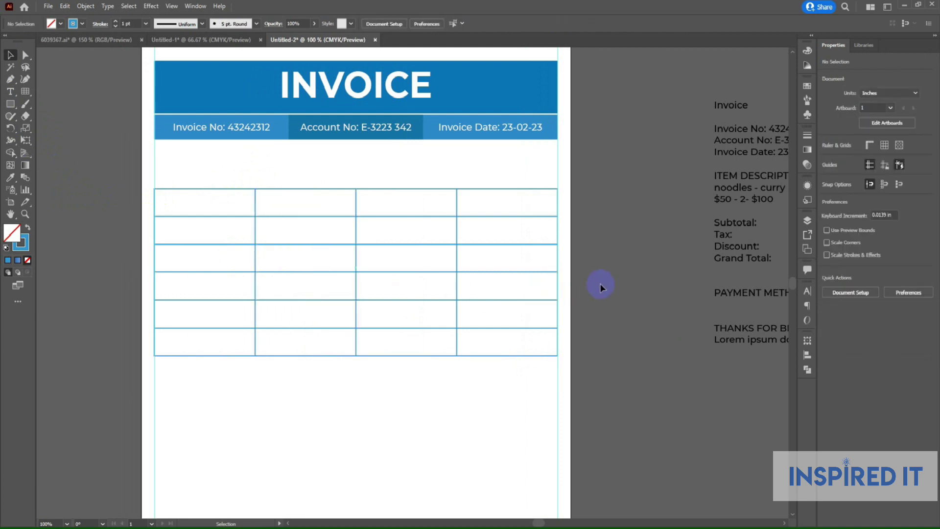
scroll(588, 274, "left", 1)
left_click(515, 205)
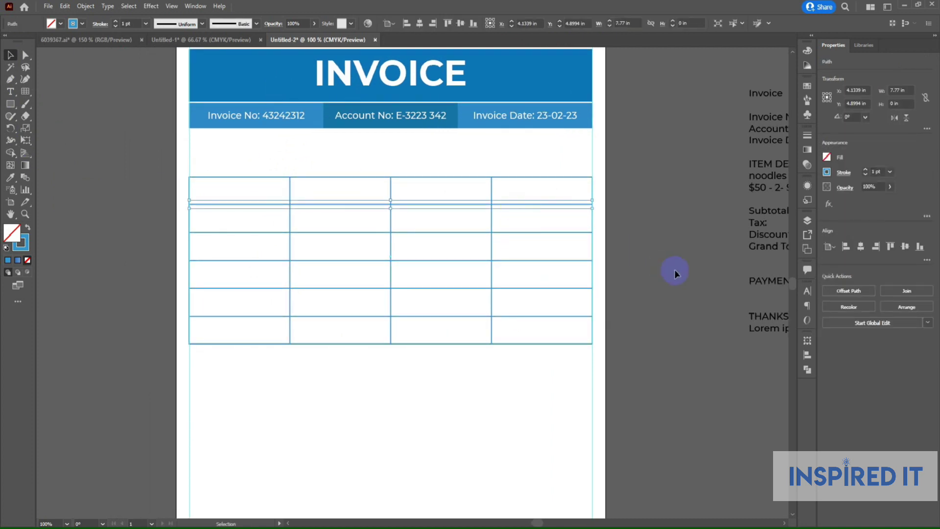
key("Delete")
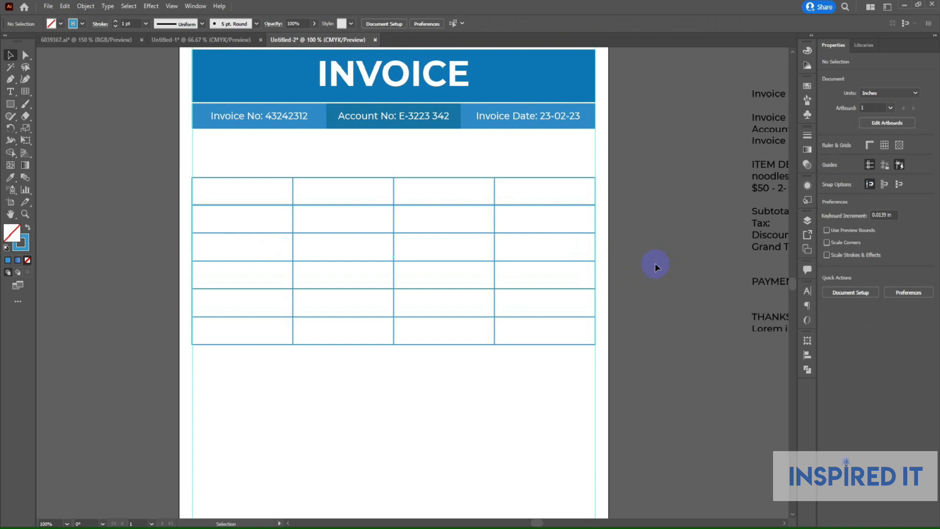
scroll(656, 267, "up", 2)
left_click_drag(179, 216, 604, 242)
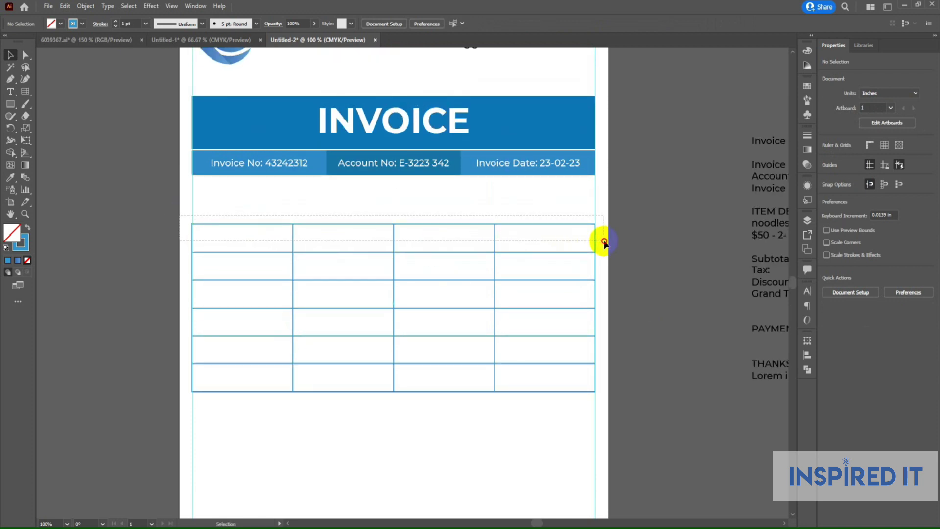
left_click(496, 234)
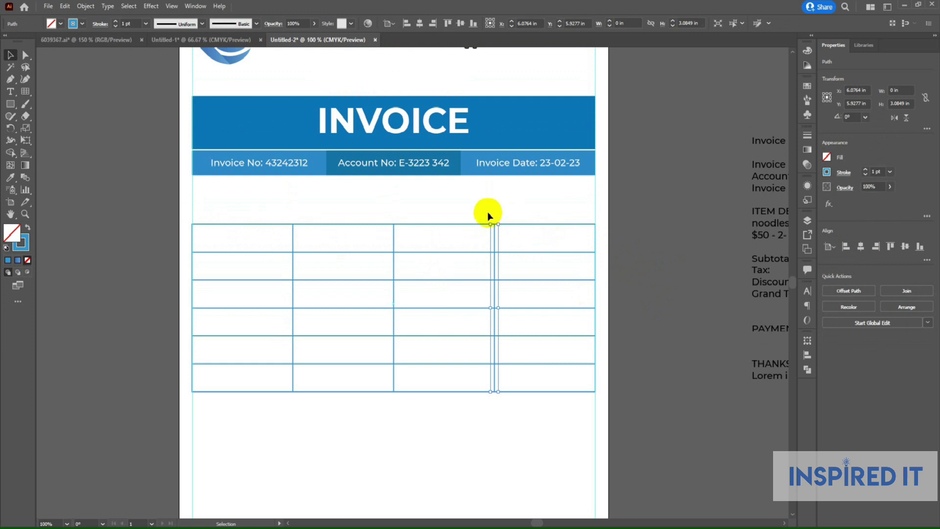
left_click(487, 215)
scroll(406, 201, "right", 5)
Step: Copy the words ITEM DESCRIPTION from the invoice text block
left_click(672, 251)
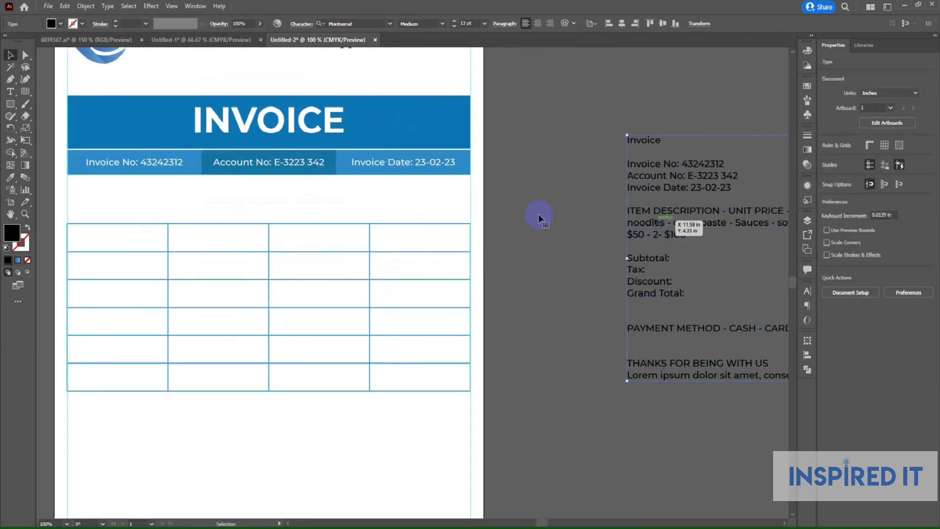
scroll(539, 214, "right", 6)
double_click(504, 233)
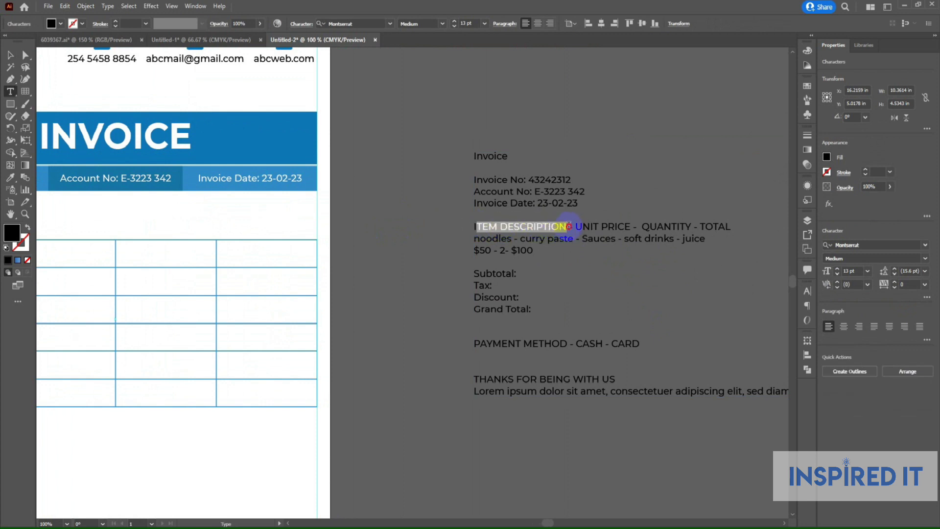
left_click_drag(473, 227, 497, 226)
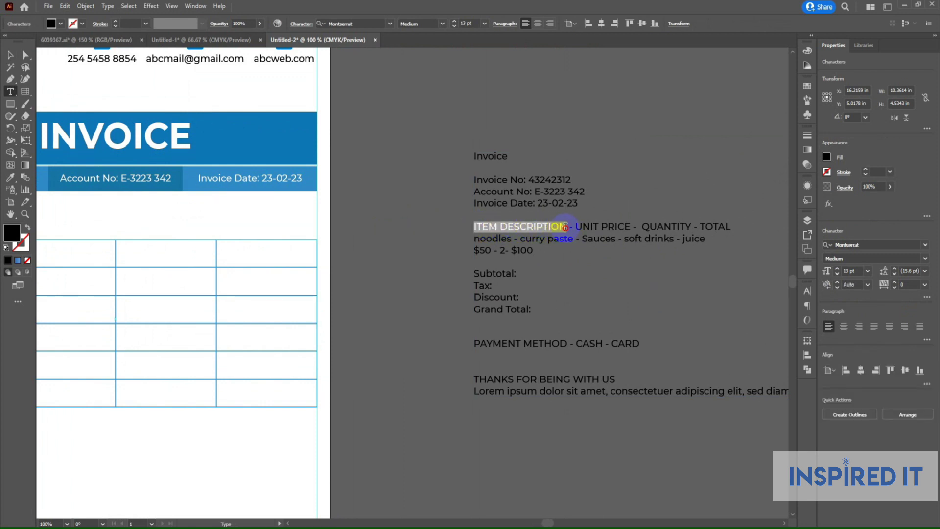
left_click(11, 54)
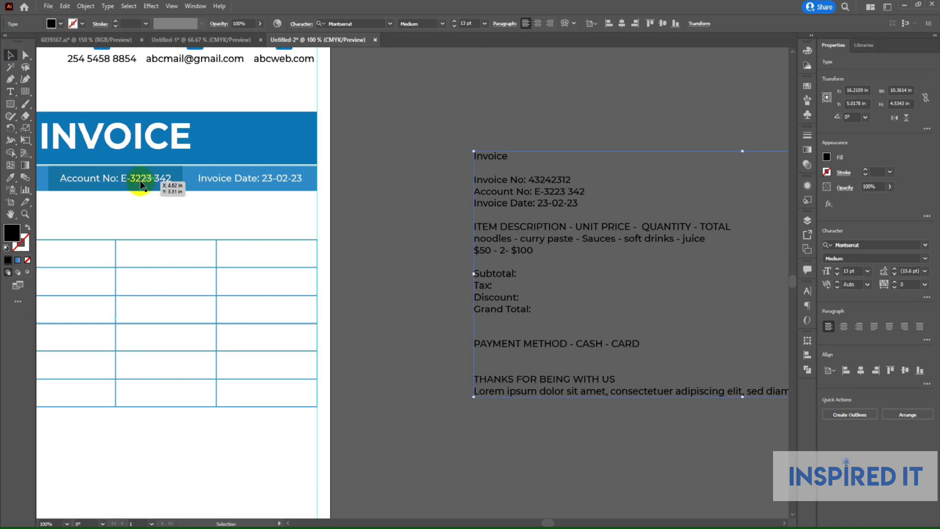
Step: Paste ITEM DESCRIPTION as a label in the table's top-left cell
left_click_drag(121, 215, 406, 216)
left_click(8, 94)
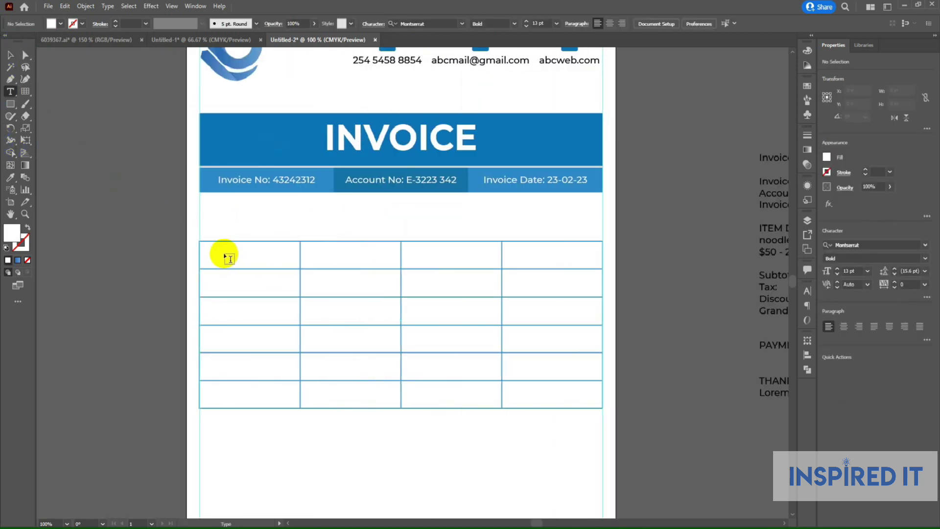
left_click(225, 251)
type("ITEM DESCRIPTION")
left_click(11, 55)
key("ctrl+plus")
left_click_drag(279, 268, 248, 270)
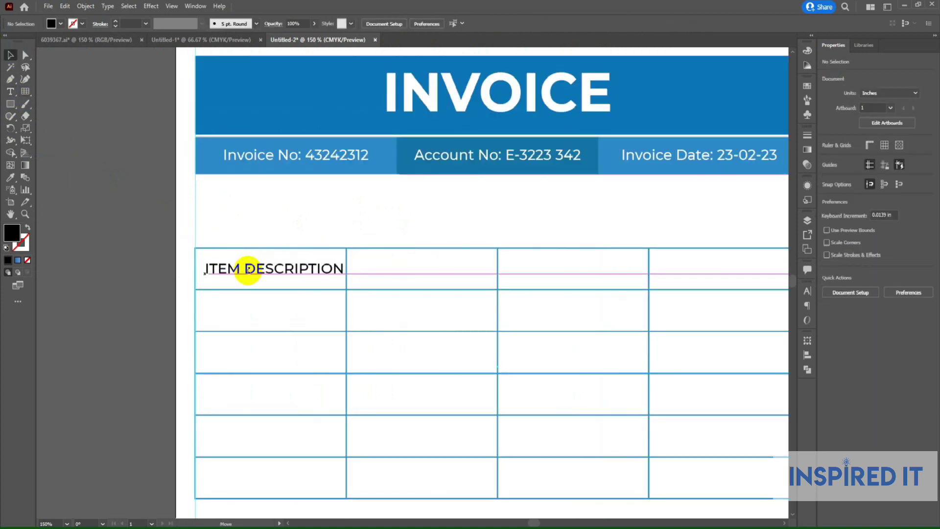
Step: Drag the first column divider right to widen the column for the label
scroll(279, 244, "right", 3)
left_click(280, 290)
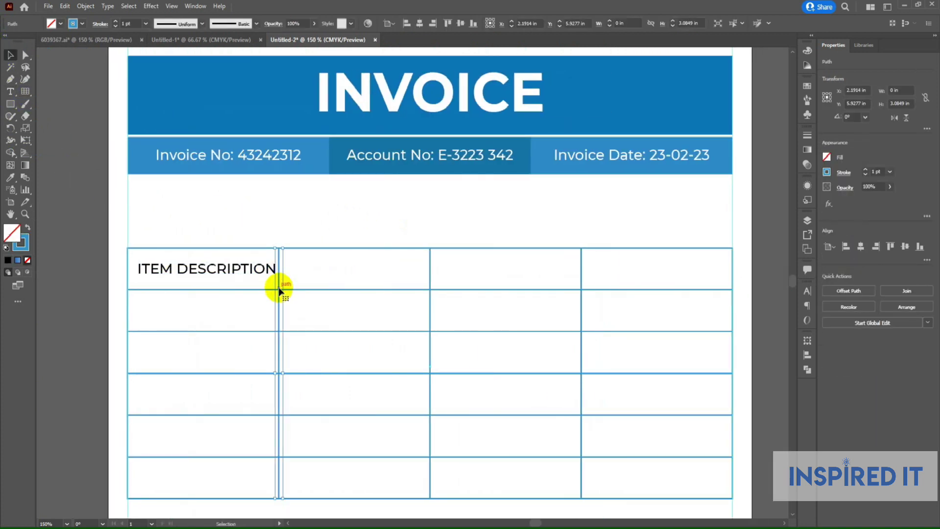
left_click_drag(279, 290, 292, 289)
left_click(314, 209)
key("ctrl+minus")
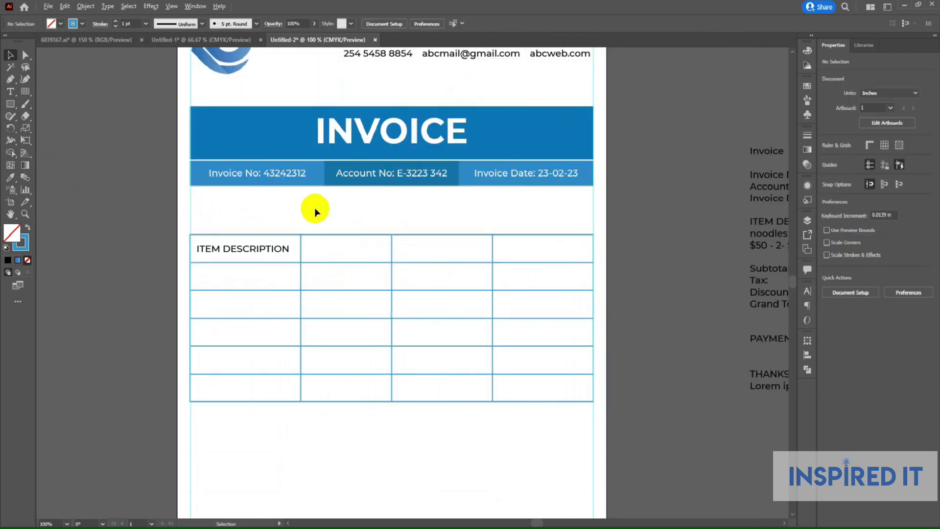
scroll(472, 231, "right", 3)
scroll(667, 223, "right", 3)
Step: Copy the column heading line from the invoice notes text block
left_click_drag(621, 230, 527, 230)
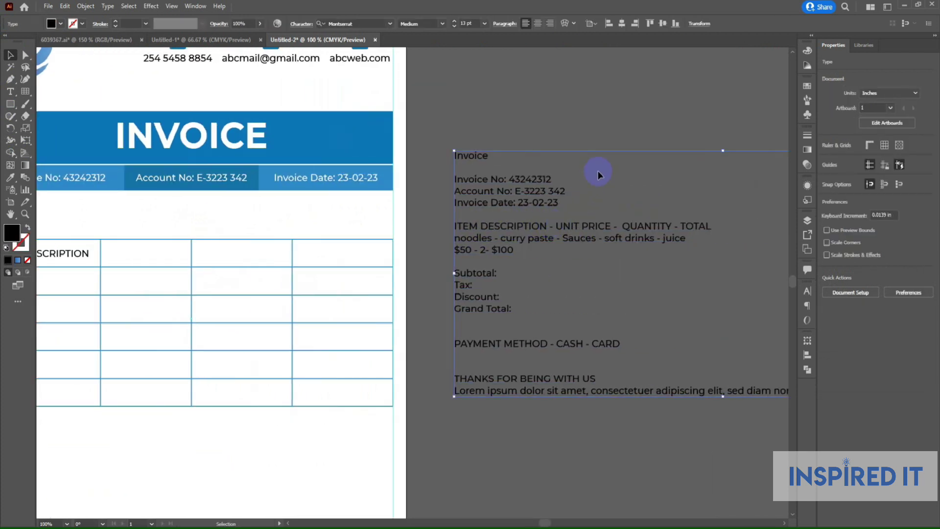
double_click(523, 227)
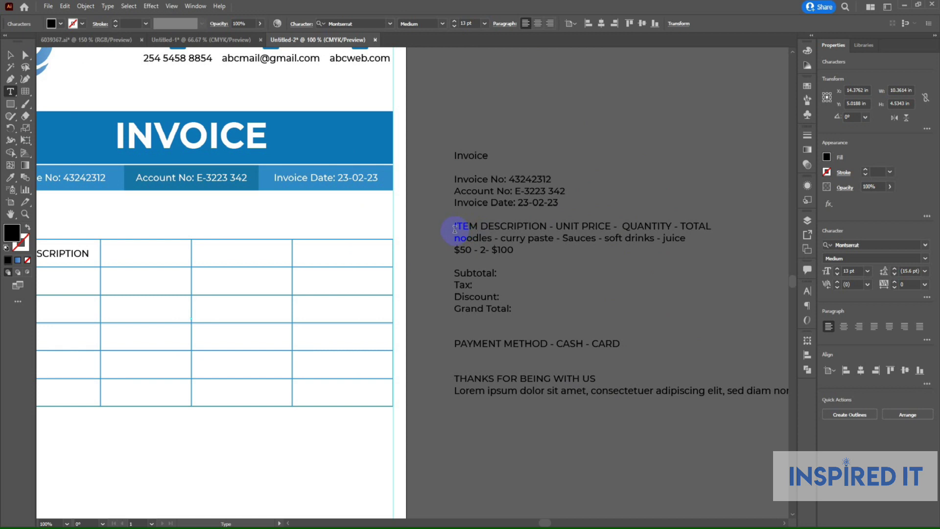
left_click_drag(455, 227, 713, 223)
key("ctrl+c")
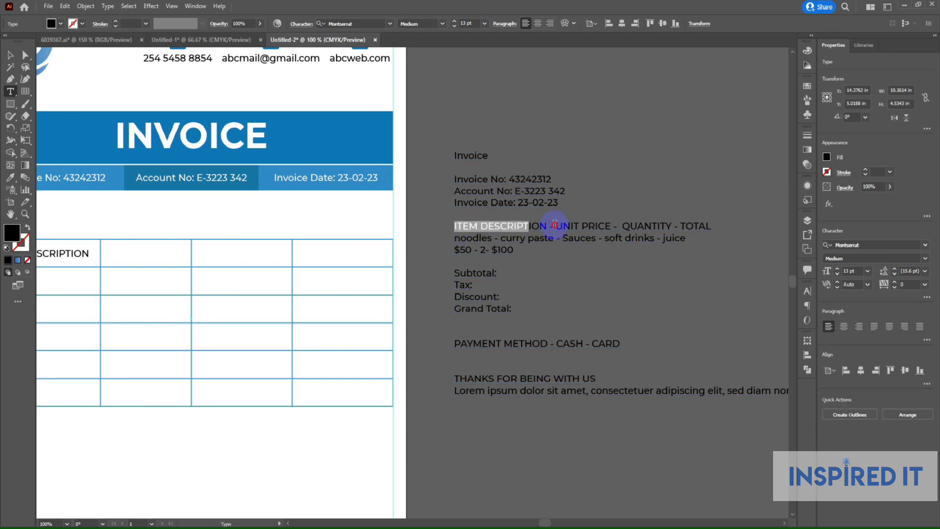
left_click(12, 56)
Step: Paste the heading line below the table and delete its ITEM DESCRIPTION part
scroll(289, 240, "down", 3)
scroll(289, 240, "left", 5)
left_click(289, 240)
key("t")
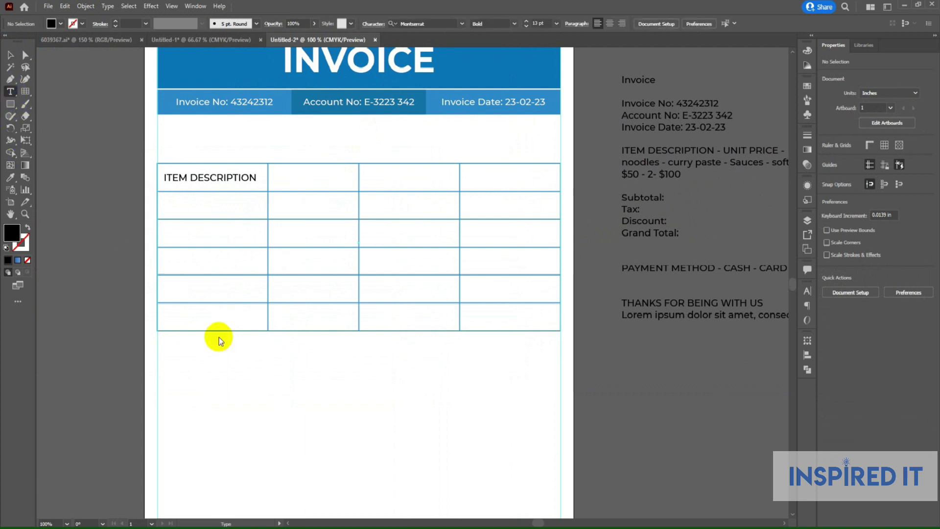
left_click(236, 365)
key("ctrl+v")
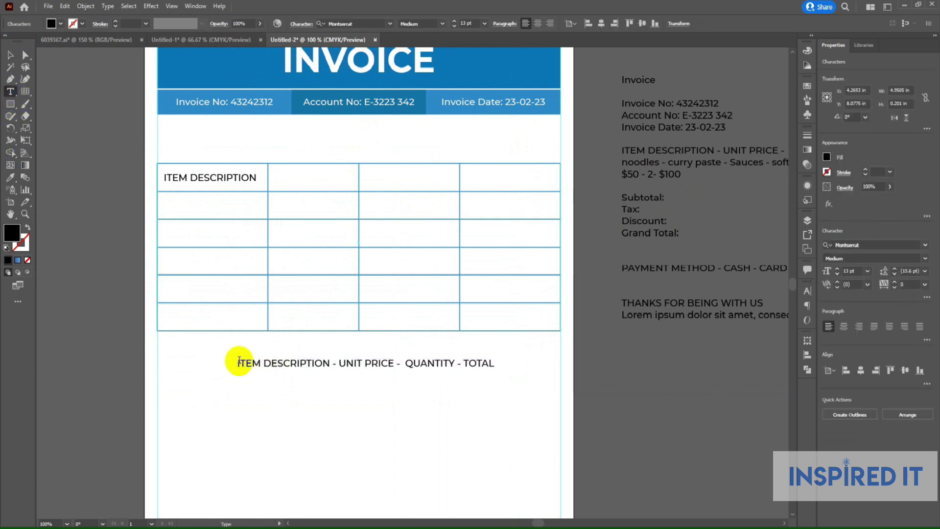
left_click_drag(237, 364, 336, 363)
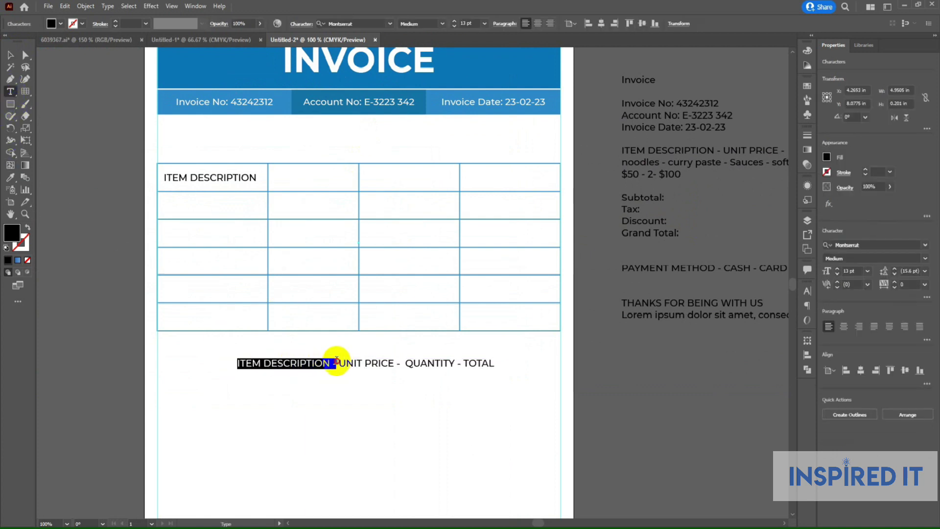
key("BackSpace")
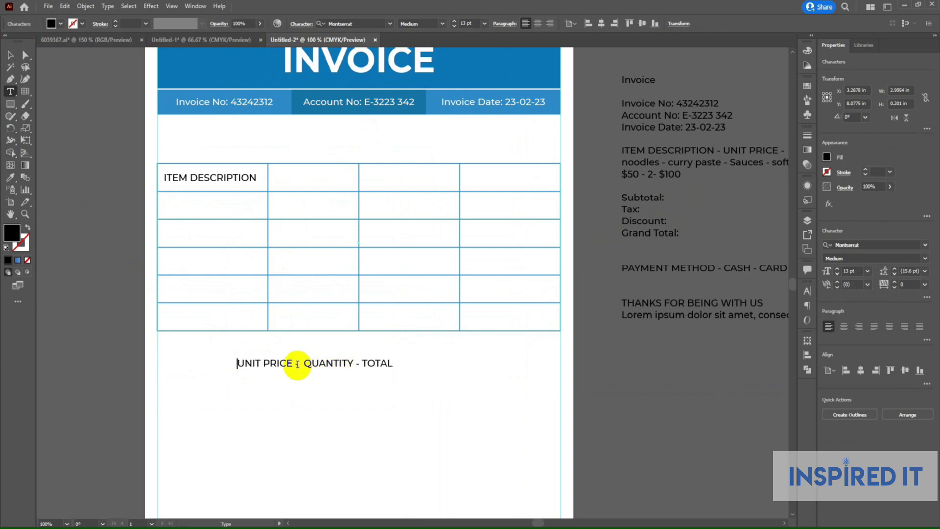
left_click(9, 56)
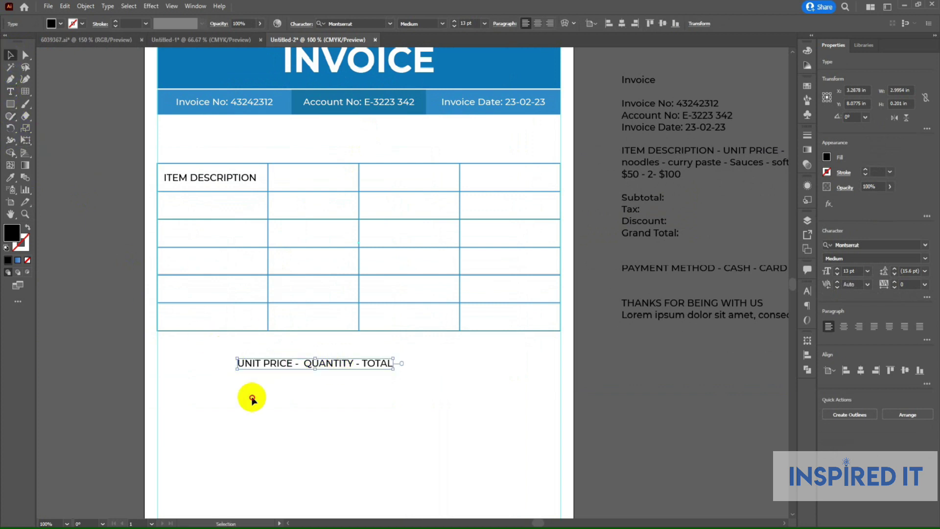
Step: Make two copies of the heading line and trim the first to UNIT PRICE
mouse_move(309, 377)
left_mouse_down()
mouse_move(310, 395)
mouse_move(432, 381)
left_mouse_up()
key("ctrl+d")
scroll(289, 374, "up", 1)
double_click(297, 380)
key("BackSpace")
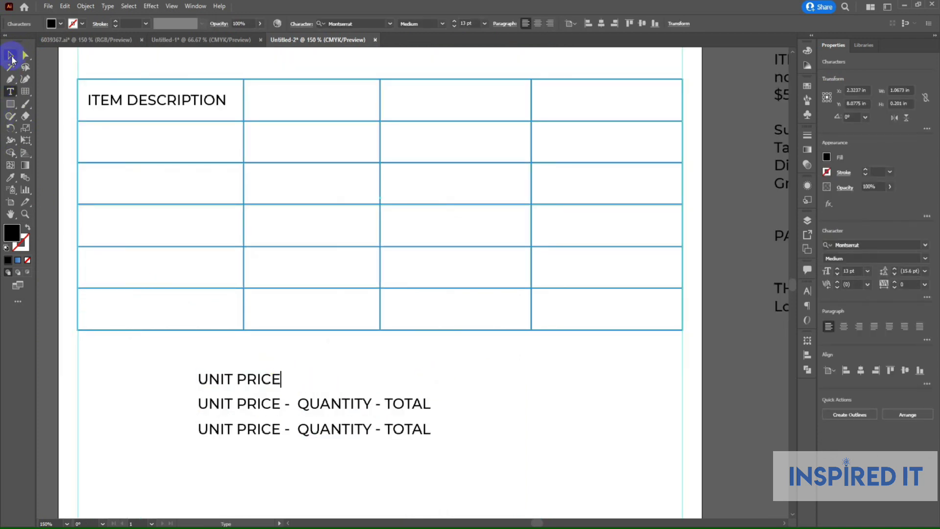
Step: Trim the other two lines so they read only QUANTITY and TOTAL
left_click(290, 404)
left_click_drag(297, 404, 172, 405)
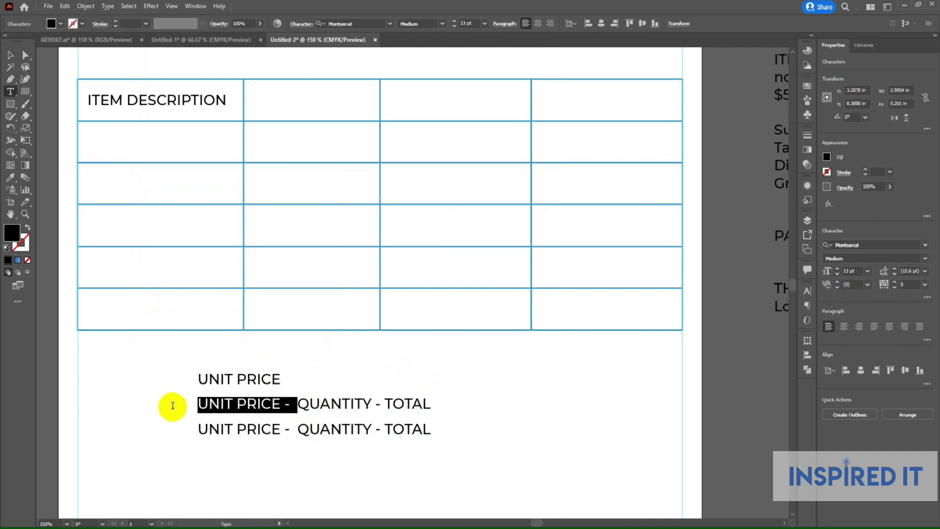
key("BackSpace")
left_click_drag(270, 404, 349, 409)
key("BackSpace")
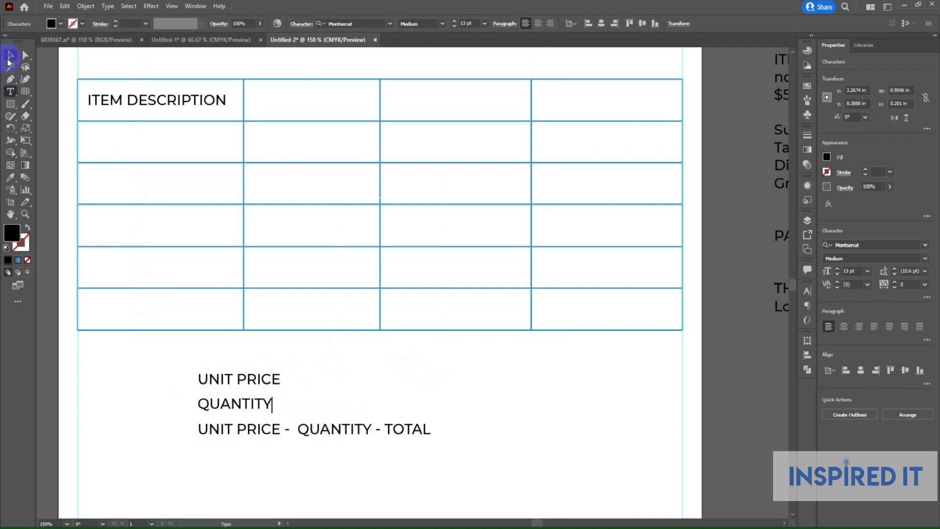
left_click_drag(195, 428, 384, 430)
key("BackSpace")
key("Escape")
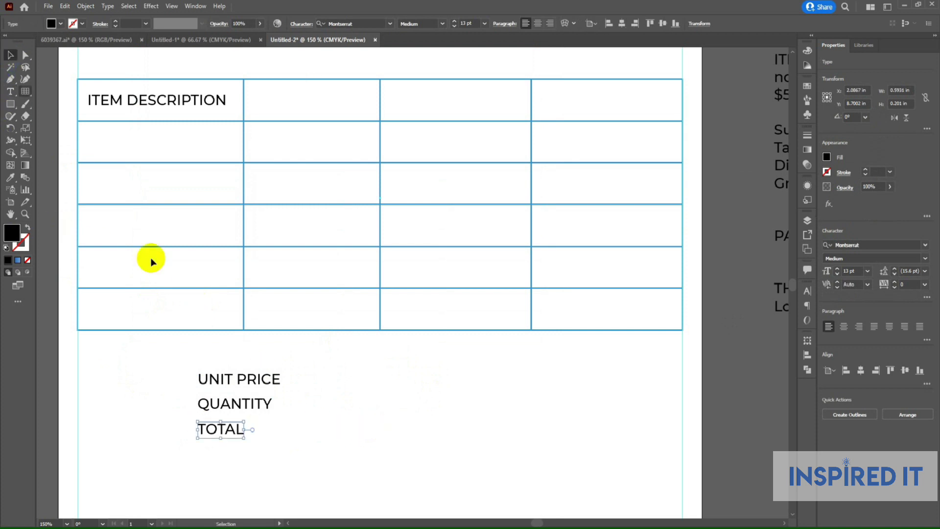
Step: Move UNIT PRICE, QUANTITY and TOTAL into the second, third and fourth header cells
scroll(151, 262, "up", 2)
left_click_drag(297, 441, 367, 167)
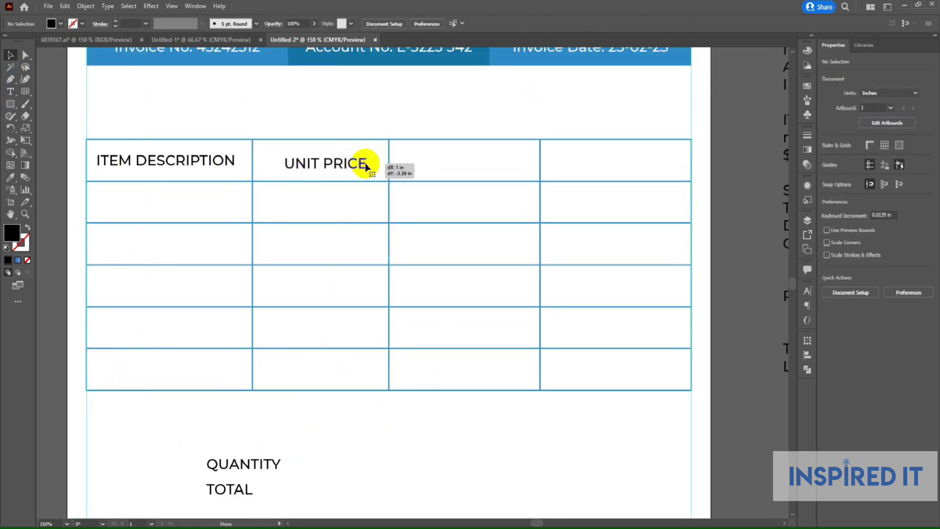
left_click_drag(282, 465, 443, 257)
left_click_drag(484, 163, 488, 166)
left_click_drag(238, 490, 639, 161)
Step: Distribute the three vertical column dividers evenly using Align > Distribute Spacing
left_click(541, 155)
left_click(389, 162, "shift")
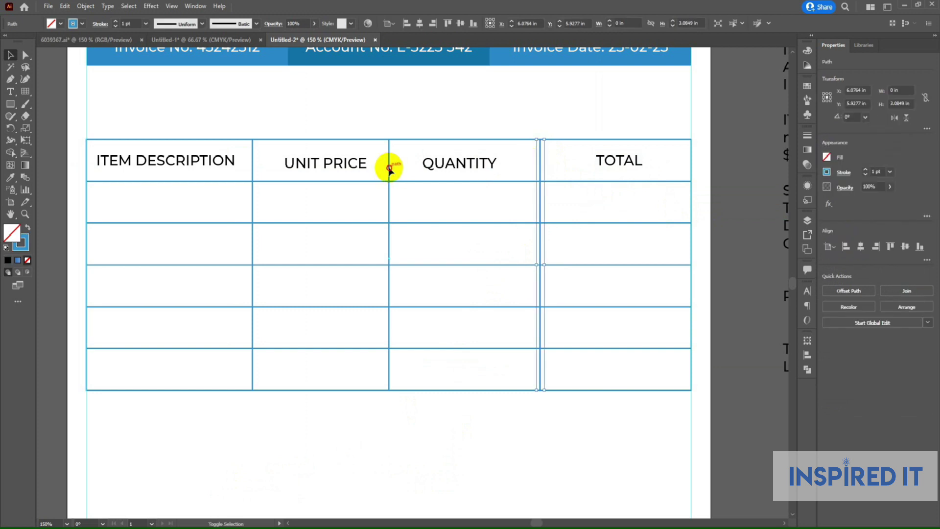
left_click(253, 171, "shift")
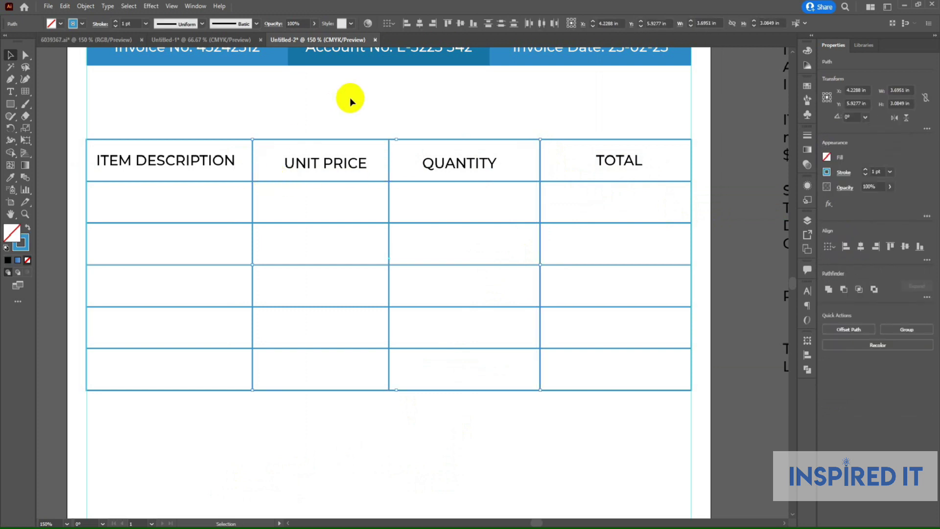
left_click(808, 354)
left_click(703, 425)
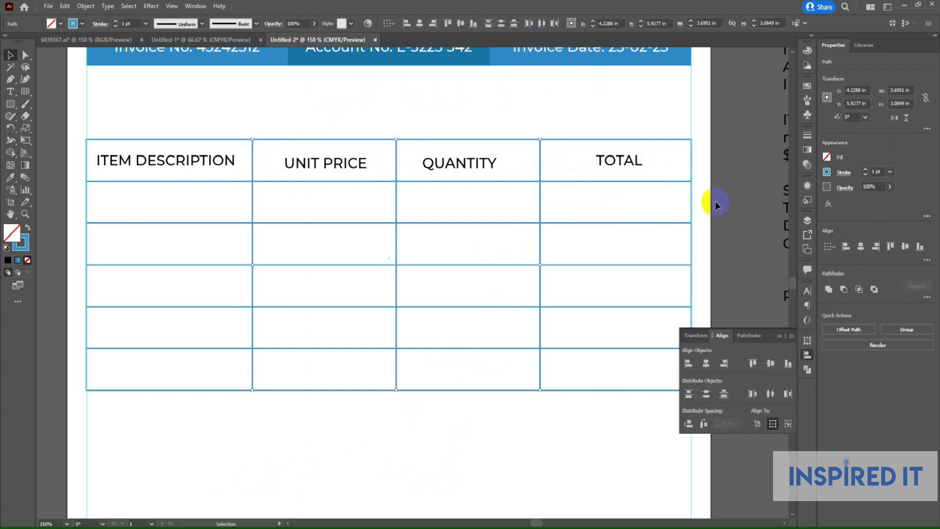
left_click(739, 160)
left_click_drag(688, 265, 664, 257)
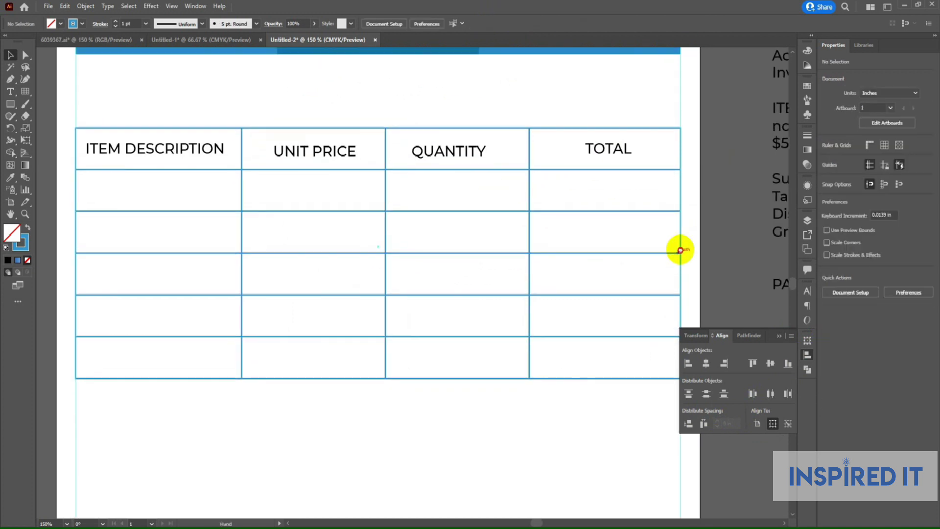
left_click(808, 354)
left_click_drag(466, 365, 484, 365)
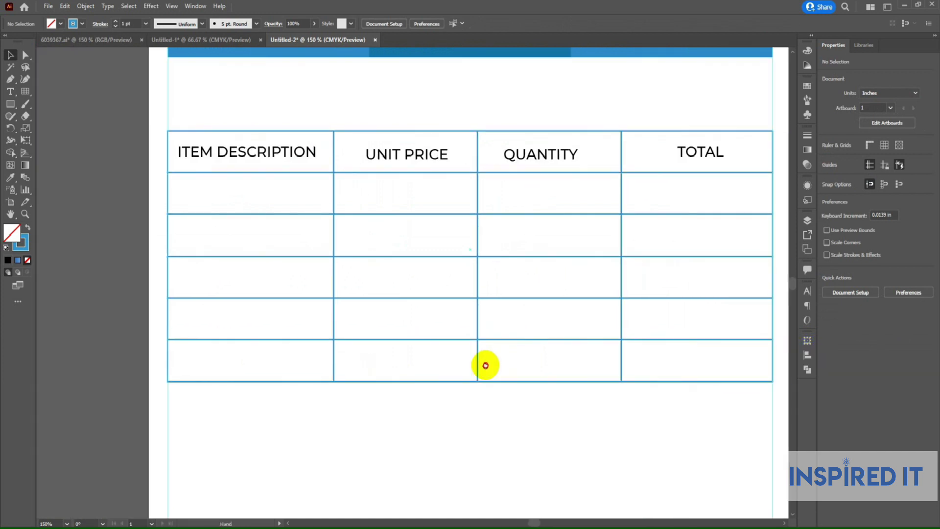
Step: Set ITEM DESCRIPTION, UNIT PRICE, QUANTITY and TOTAL headings to Bold
left_click(289, 155)
left_click(387, 154, "shift")
left_click(537, 155, "shift")
left_click(676, 151, "shift")
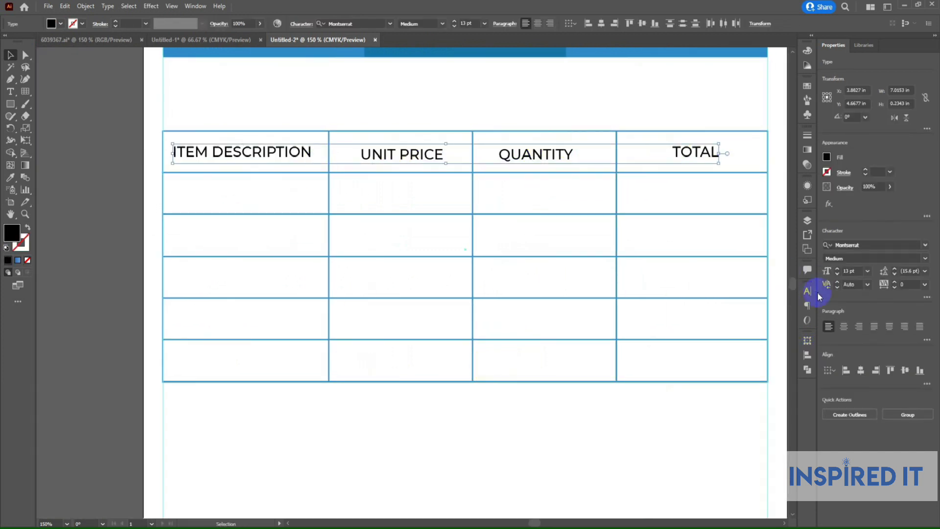
left_click(925, 259)
left_click(843, 358)
left_click(573, 417)
scroll(523, 162, "right", 2)
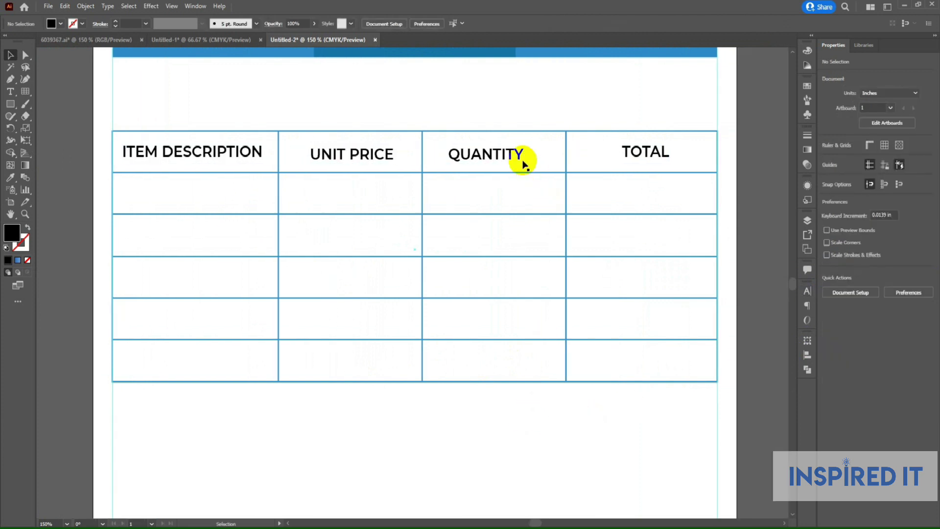
scroll(523, 162, "up", 1)
Step: Select the column dividers, try Distribute Spacing, and undo the unwanted shift
left_click(514, 154)
left_click(583, 153)
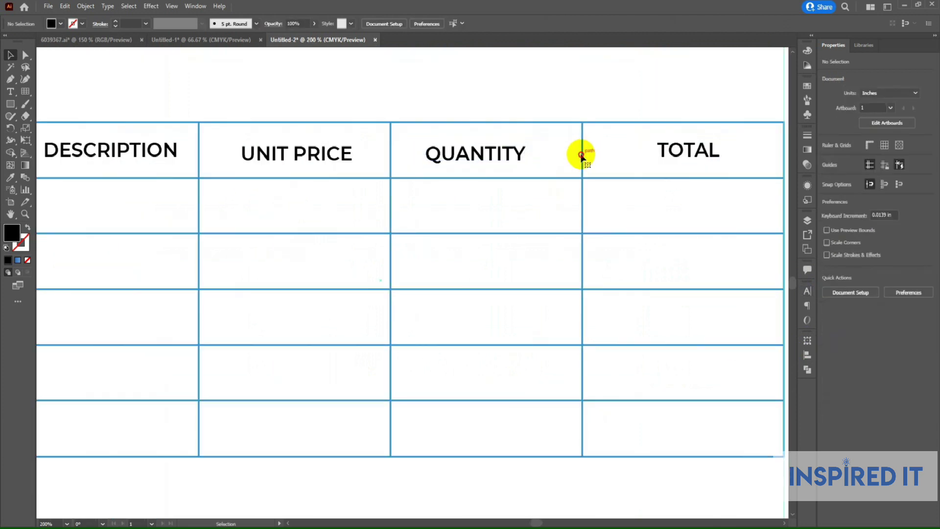
left_click(391, 153)
left_click(477, 157, "shift")
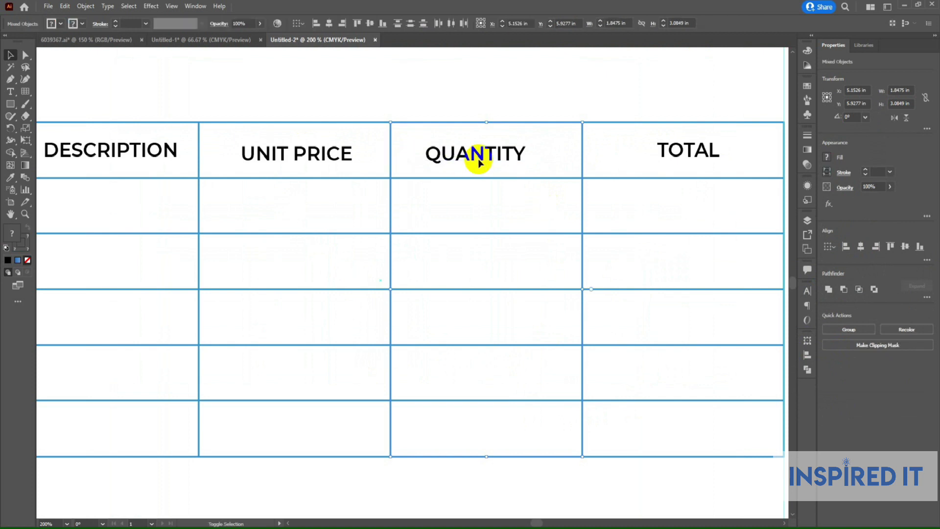
left_click(808, 359)
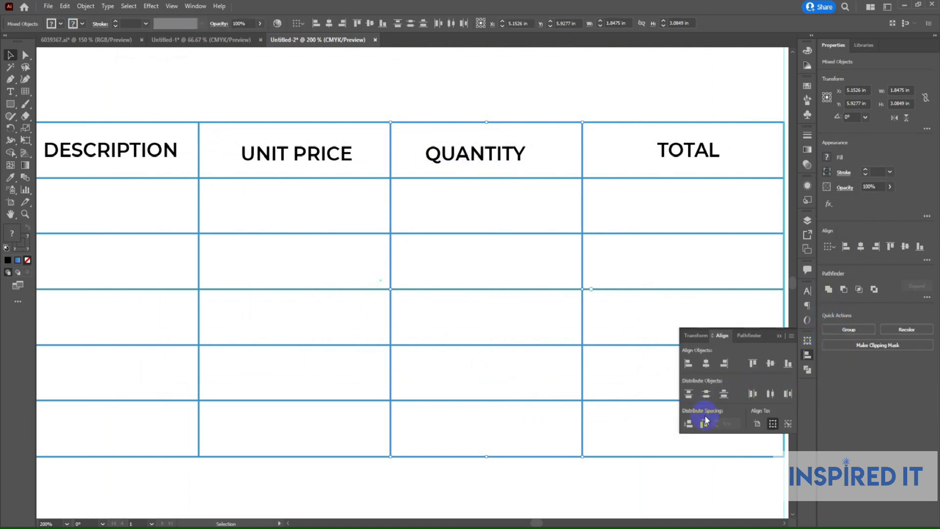
left_click(583, 156)
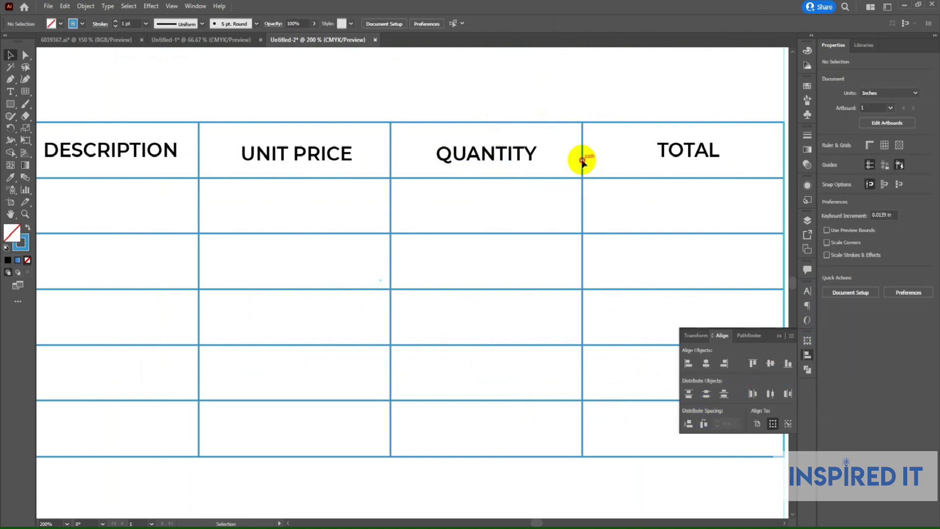
left_click(783, 155, "shift")
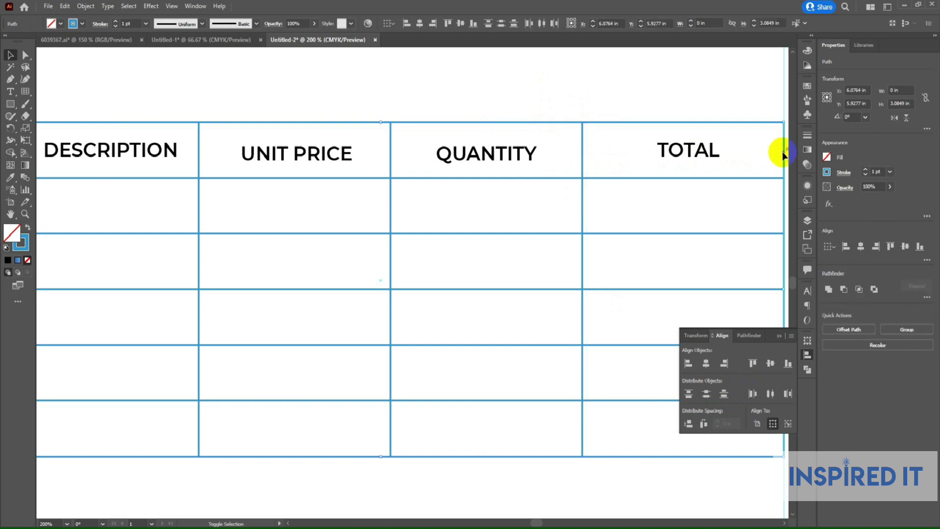
left_click(709, 152, "shift")
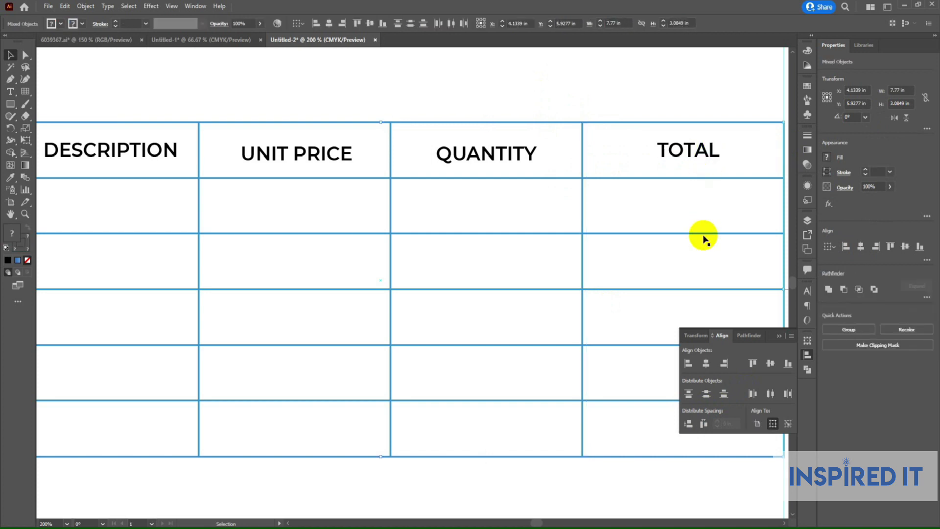
left_click(701, 424)
key("ctrl+z")
Step: Try widening the TOTAL column via the table's right edge, undo, and reselect two dividers
mouse_move(630, 60)
left_mouse_down()
mouse_move(557, 143)
mouse_move(741, 28)
mouse_move(745, 48)
left_mouse_up()
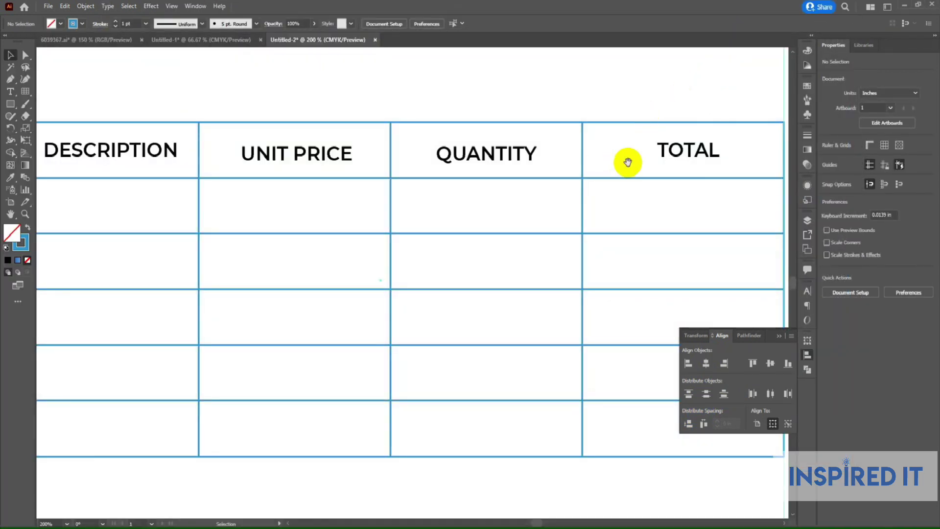
scroll(607, 185, "right", 5)
scroll(524, 161, "up", 1)
left_click(525, 161)
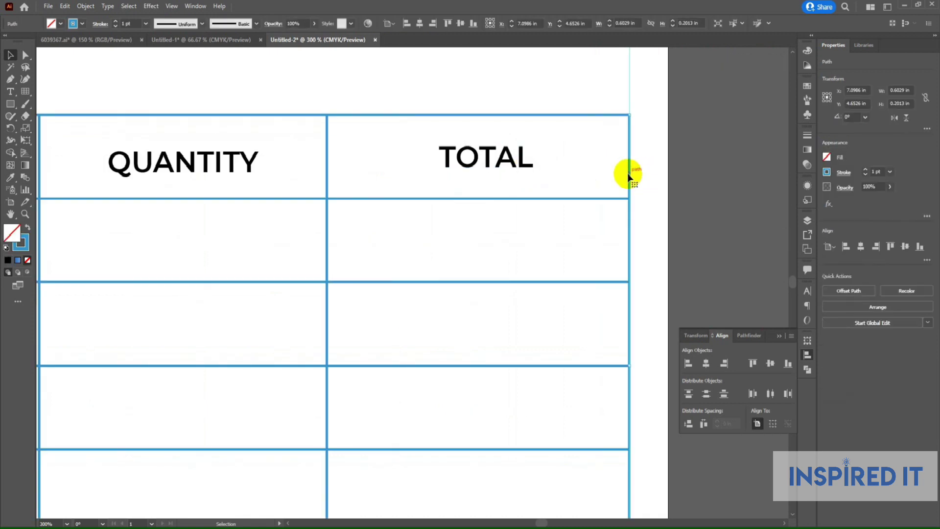
left_click_drag(628, 175, 718, 172)
key("ctrl+z")
left_click(693, 170)
scroll(563, 158, "down", 1)
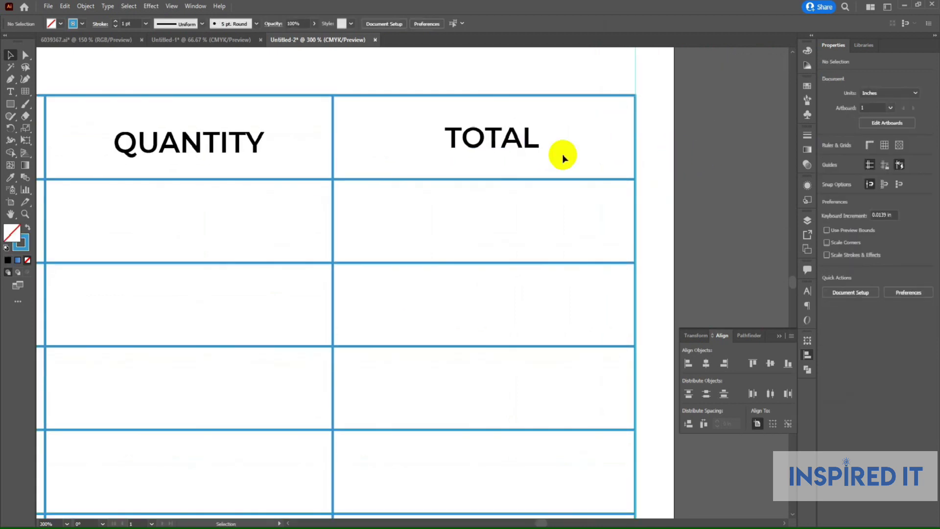
left_click(635, 146)
left_click(535, 143, "shift")
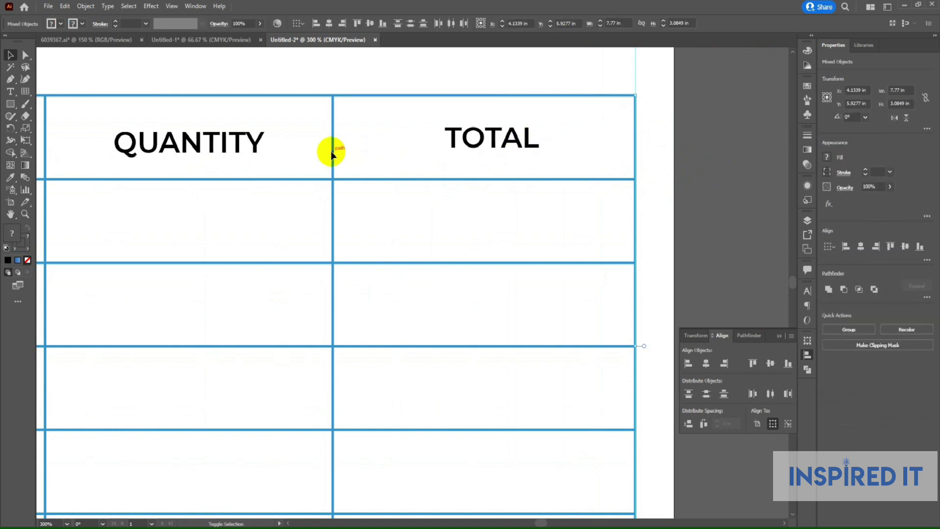
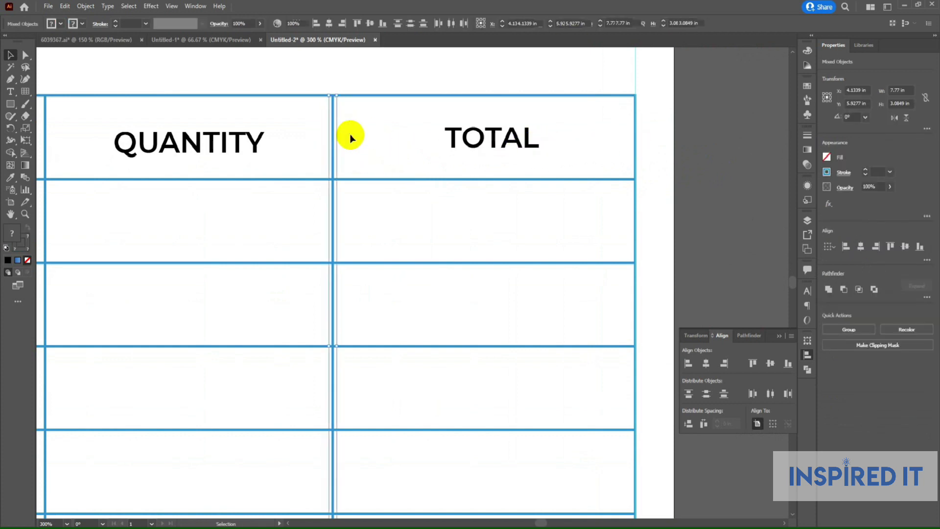
Step: Try spacing the table's column dividers evenly, then undo the change
left_click(349, 135)
key("ctrl+a")
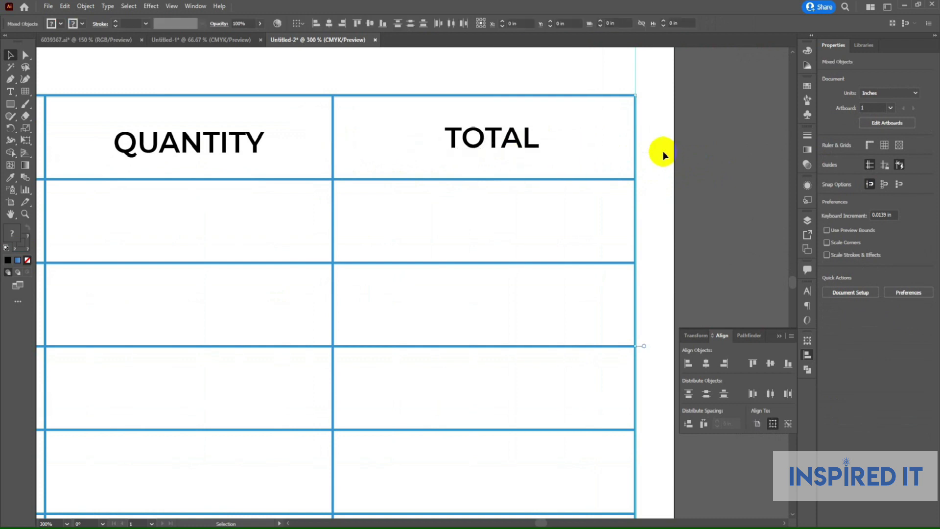
left_click(703, 424)
left_click(668, 225)
key("ctrl+z")
key("ctrl+minus")
key("ctrl+minus")
scroll(309, 178, "up", 2)
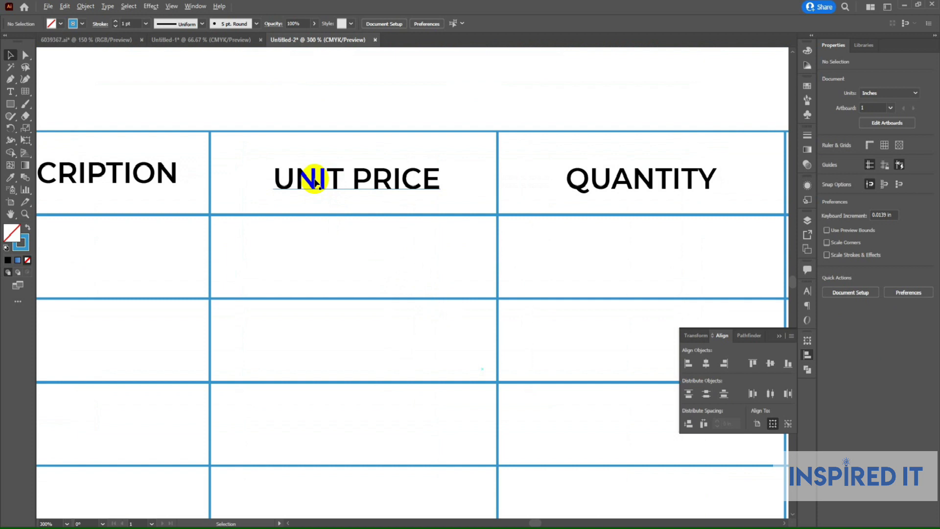
left_click(211, 193)
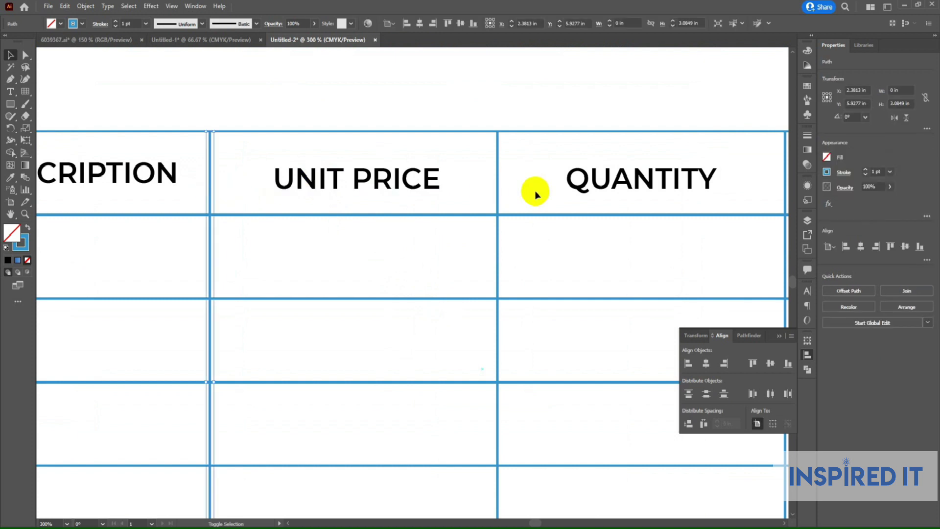
left_click(498, 196, "shift")
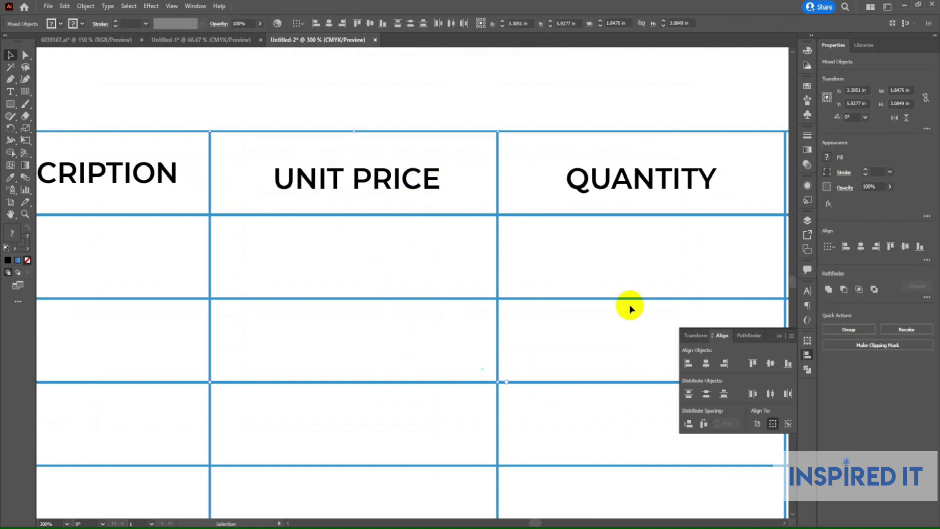
left_click(521, 105)
scroll(470, 105, "down", 1)
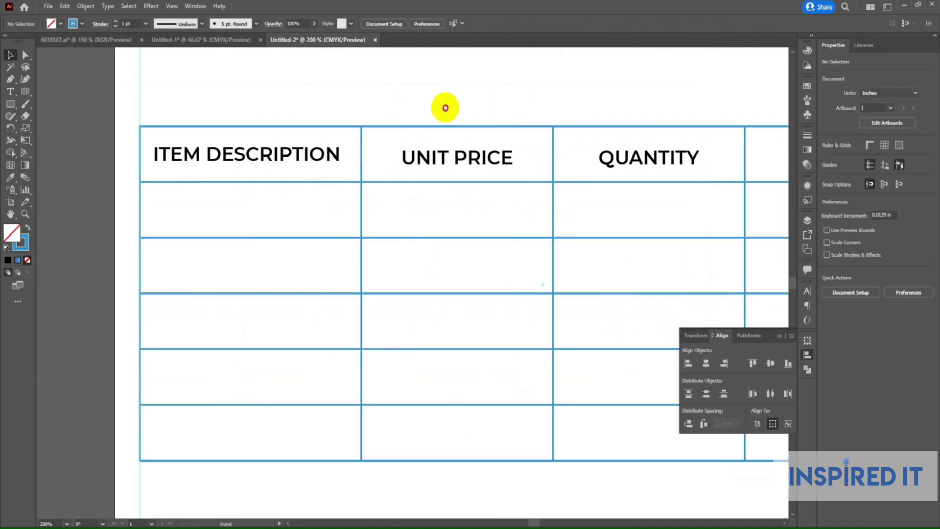
Step: Set the fill to a dark navy shade with no outline
left_click_drag(365, 103, 383, 104)
left_click(157, 132)
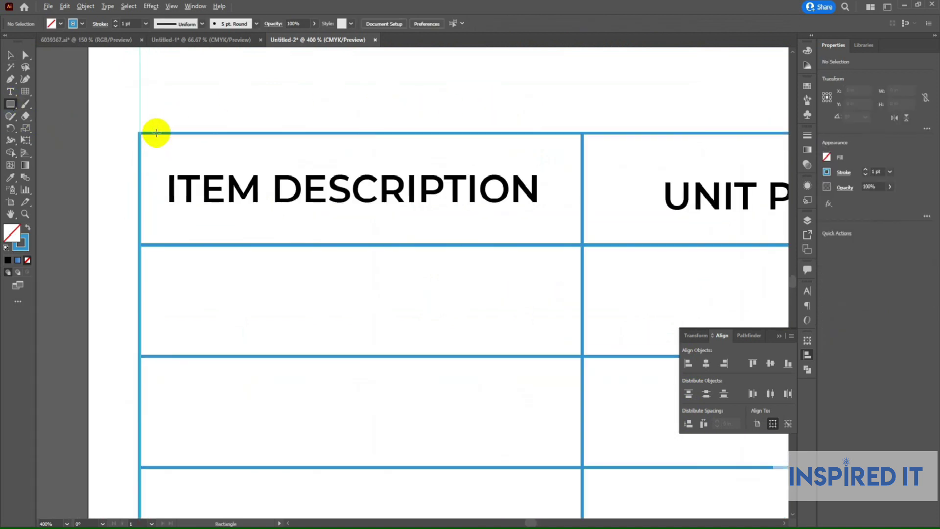
left_click_drag(138, 132, 460, 218)
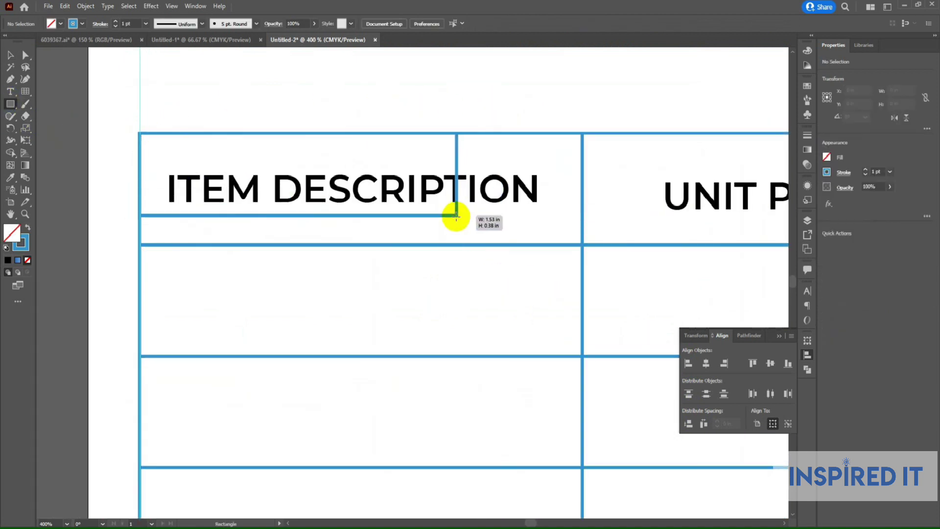
left_click(433, 111)
left_click(28, 228)
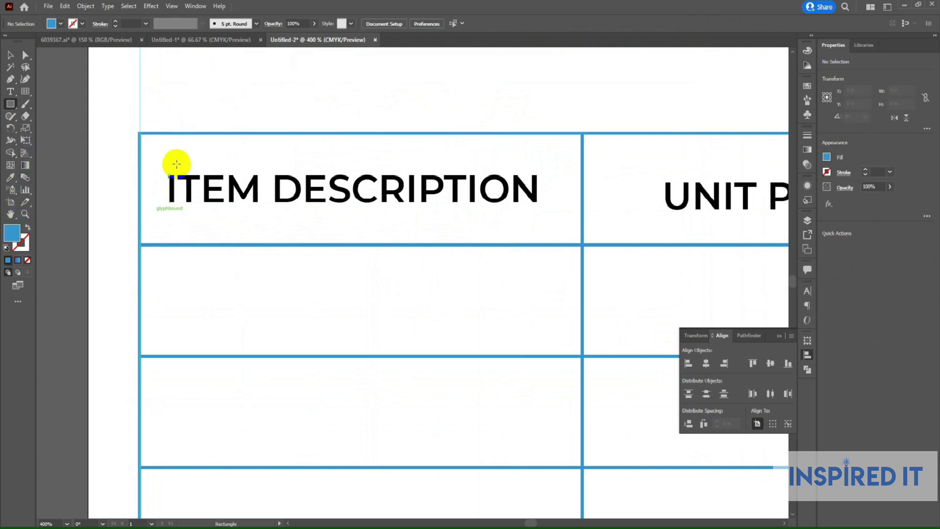
double_click(14, 234)
left_click(453, 283)
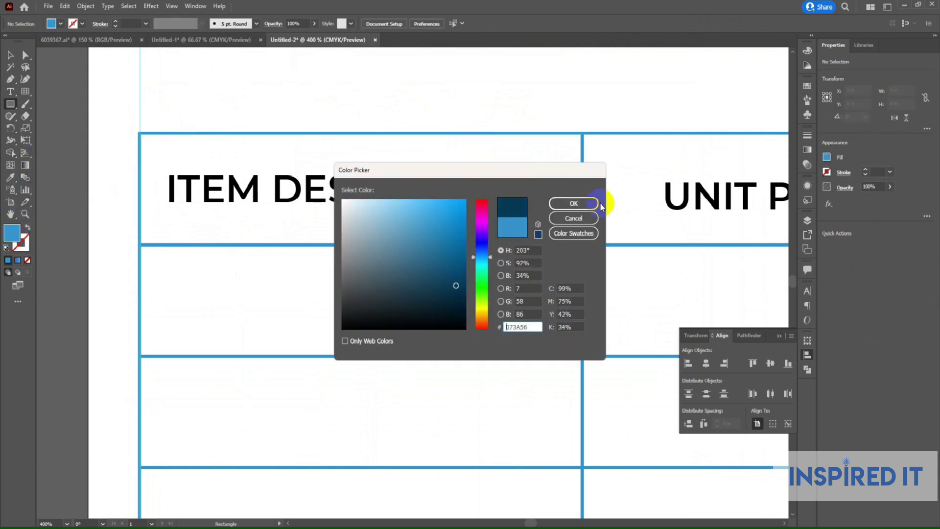
left_click(582, 204)
Step: Draw a navy rectangle over the ITEM DESCRIPTION cell and send it behind the title
left_click_drag(139, 133, 583, 244)
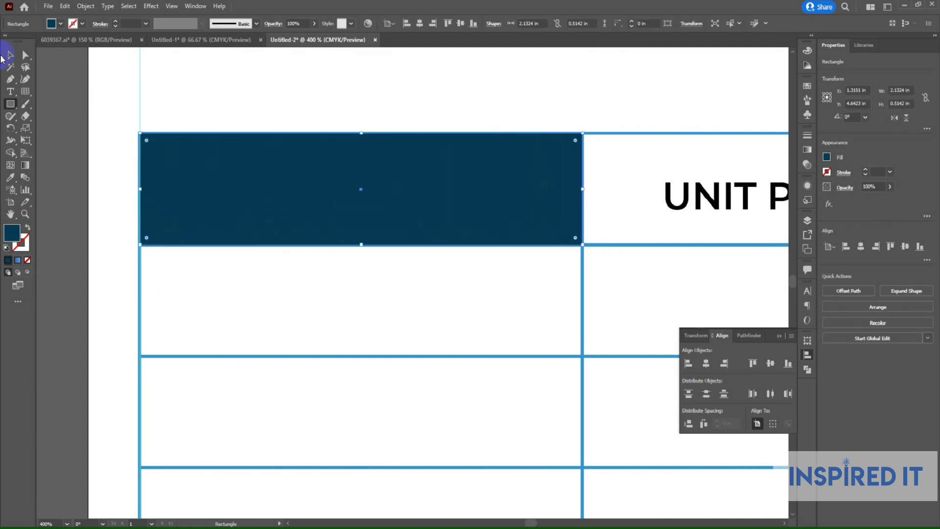
right_click(237, 152)
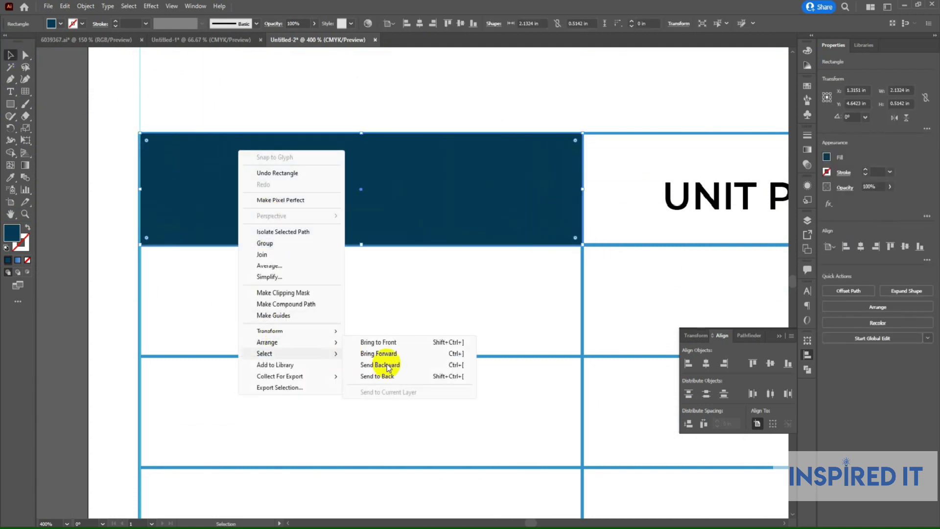
left_click(377, 376)
Step: Alt-drag a copy of the navy rectangle rightward toward UNIT PRICE
left_click(417, 177)
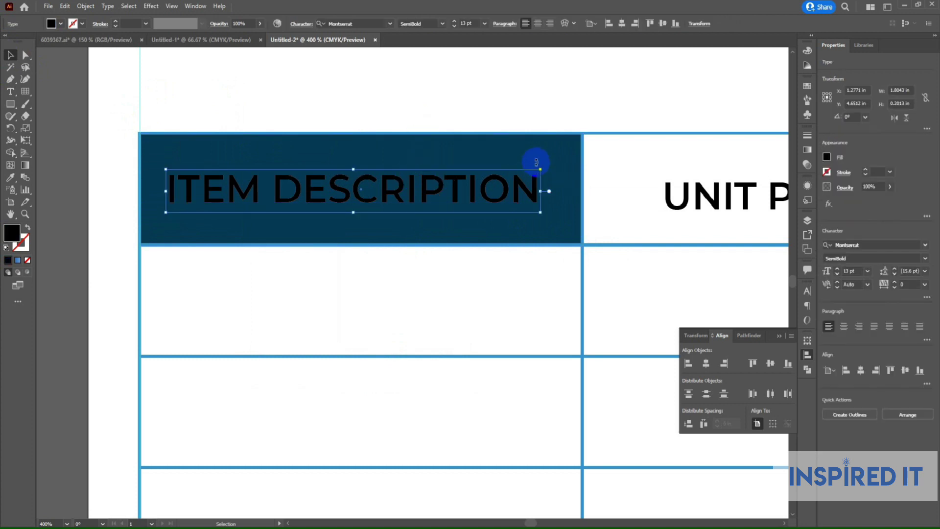
left_click(513, 118)
scroll(513, 117, "down", 1, "alt")
mouse_move(537, 109)
left_mouse_down()
mouse_move(248, 157)
mouse_move(348, 180)
mouse_move(552, 183)
left_mouse_up()
scroll(248, 157, "down", 1)
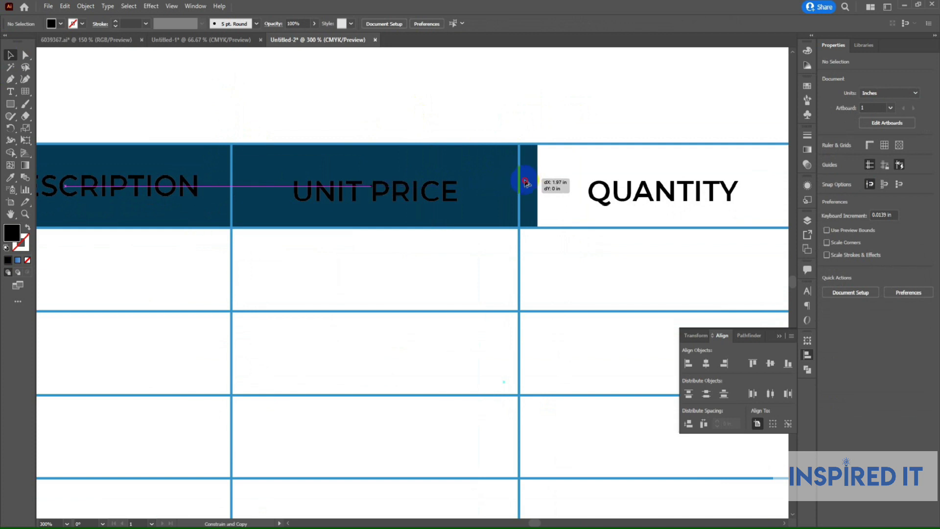
Step: Trim the copied navy rectangle's width to fit the UNIT PRICE column
mouse_move(552, 183)
left_mouse_down()
mouse_move(563, 184)
mouse_move(520, 185)
mouse_move(541, 188)
left_mouse_up()
left_click(514, 130)
scroll(498, 185, "up", 2, "alt")
left_click(498, 185)
scroll(315, 184, "down", 2, "alt")
scroll(241, 176, "right", 3)
mouse_move(242, 177)
left_mouse_down()
mouse_move(507, 180)
mouse_move(566, 194)
left_mouse_up()
scroll(529, 181, "up", 2, "alt")
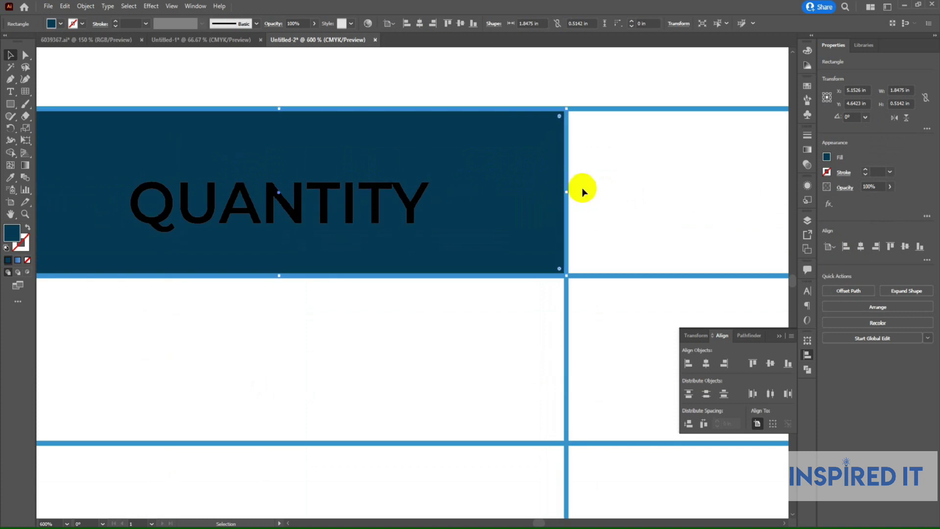
key("ctrl+shift+a")
scroll(521, 193, "down", 3, "alt")
scroll(447, 203, "up", 2, "alt")
Step: Copy the navy rectangle over the QUANTITY and TOTAL columns, with TOTAL as alignment reference
left_click_drag(302, 204, 738, 200)
scroll(722, 204, "up", 1, "alt")
scroll(738, 200, "down", 1, "alt")
left_click(655, 191)
left_click(588, 192)
left_click(238, 212, "shift")
left_click(457, 194)
scroll(457, 193, "down", 3)
Step: Centre the ITEM DESCRIPTION title horizontally within its navy header cell
scroll(487, 274, "down", 3, "alt")
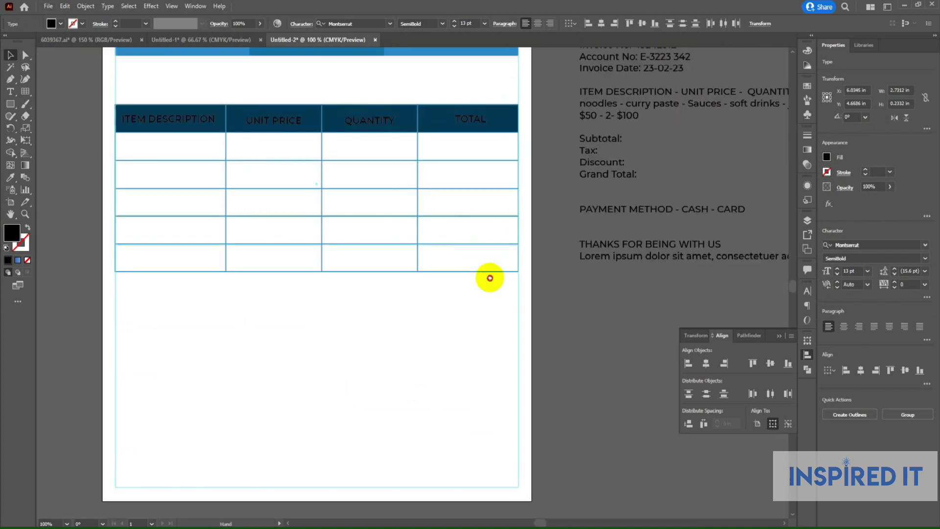
scroll(487, 274, "up", 3, "alt")
left_click(309, 190, "shift")
left_click_drag(160, 193, 39, 188)
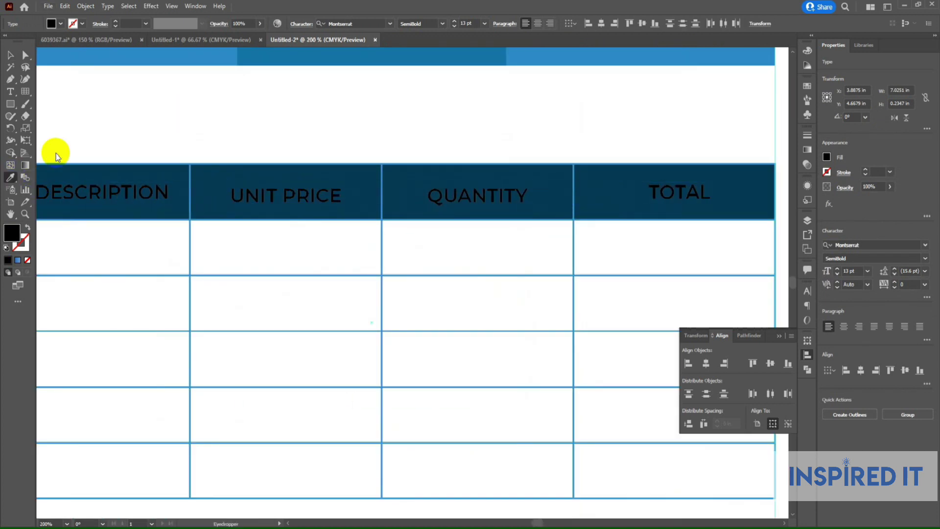
left_click(134, 88)
left_click_drag(111, 154, 367, 157)
left_click(434, 195)
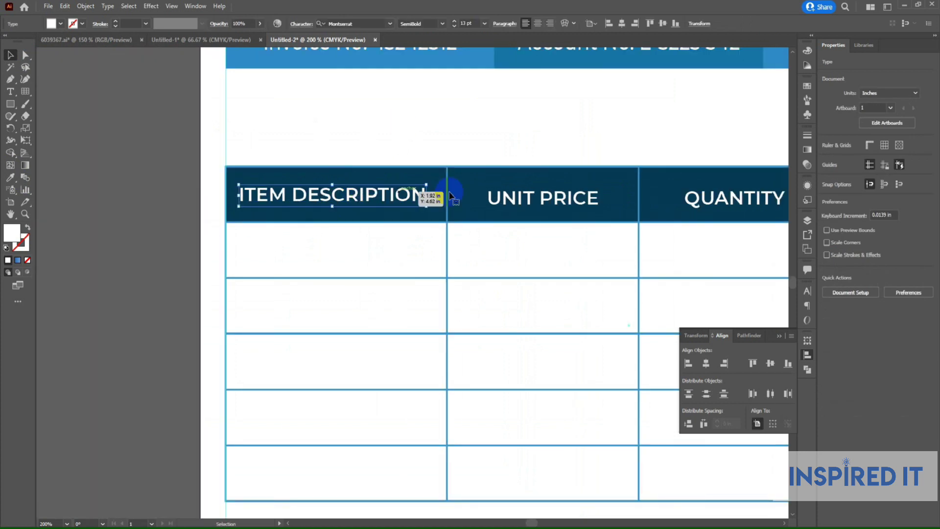
left_click(433, 195)
left_click(329, 25)
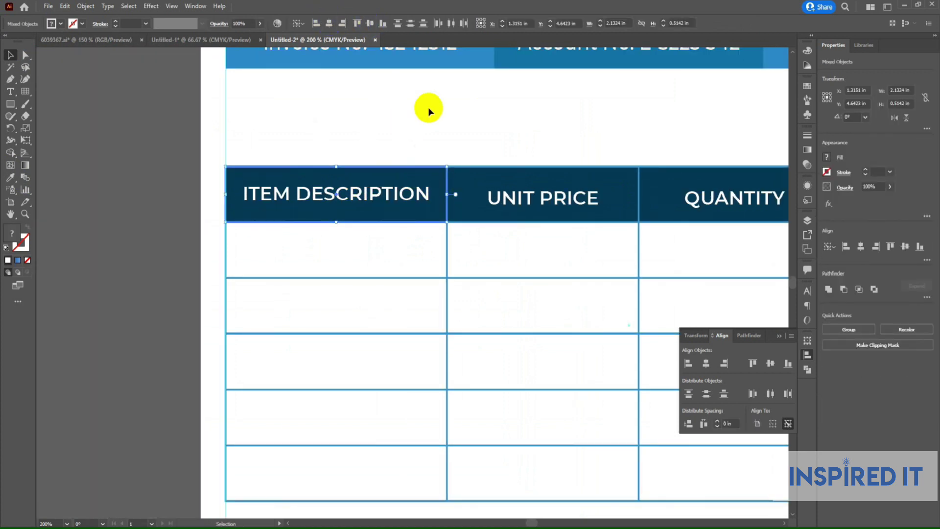
Step: Centre the UNIT PRICE and QUANTITY titles within their navy header cells
left_click_drag(550, 211, 497, 218)
left_click(538, 209)
left_click(564, 191, "shift")
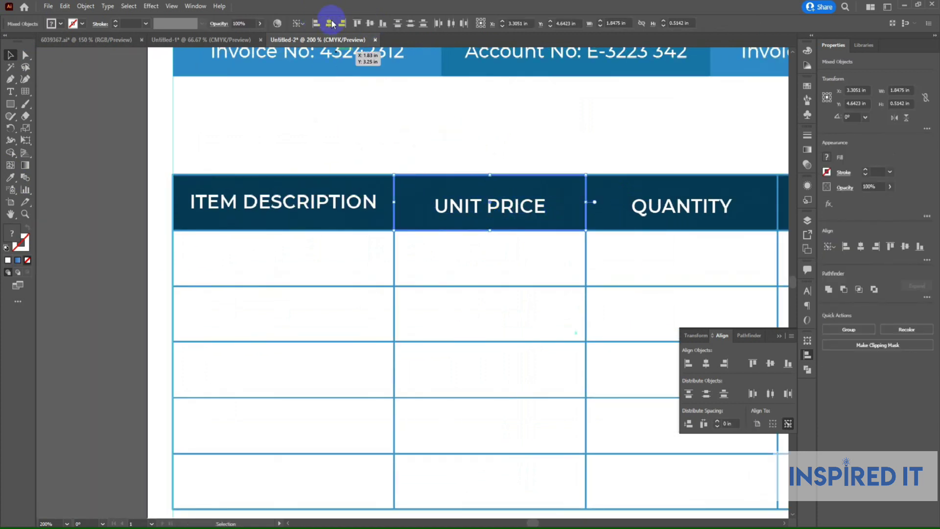
left_click(371, 24)
left_click(487, 157)
left_click(655, 204)
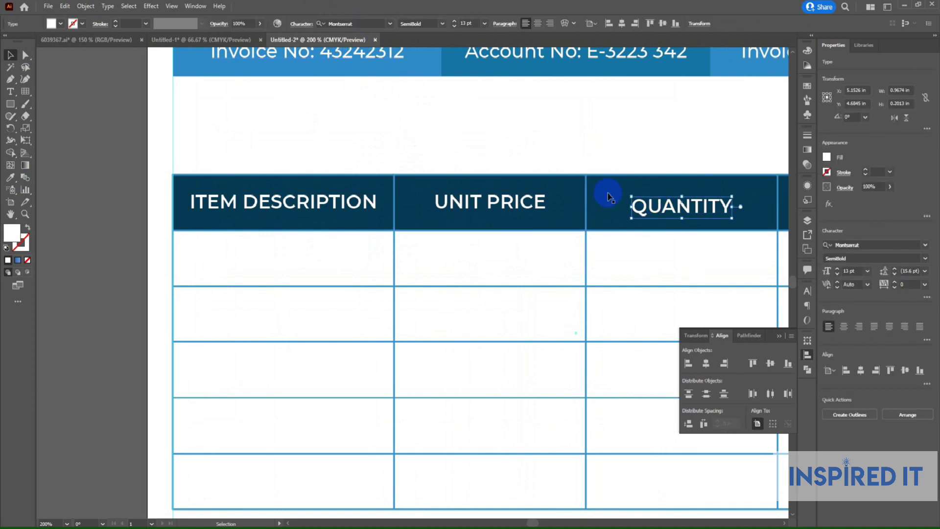
left_click(610, 209, "shift")
left_click(330, 24)
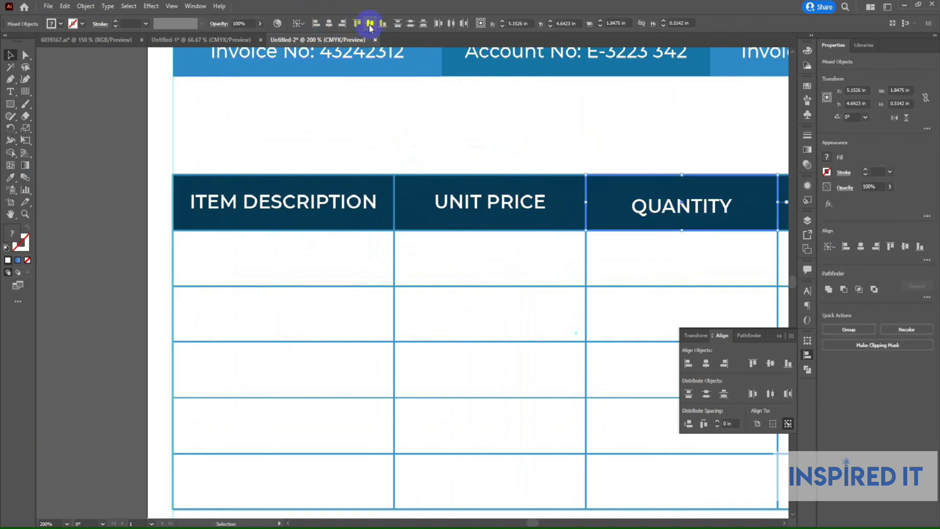
left_click(370, 24)
left_click(665, 139)
Step: Centre the TOTAL title horizontally and vertically in its cell, then view the whole invoice
scroll(636, 171, "right", 5)
left_click(632, 215)
left_click(296, 24)
left_click(330, 24)
left_click(371, 25)
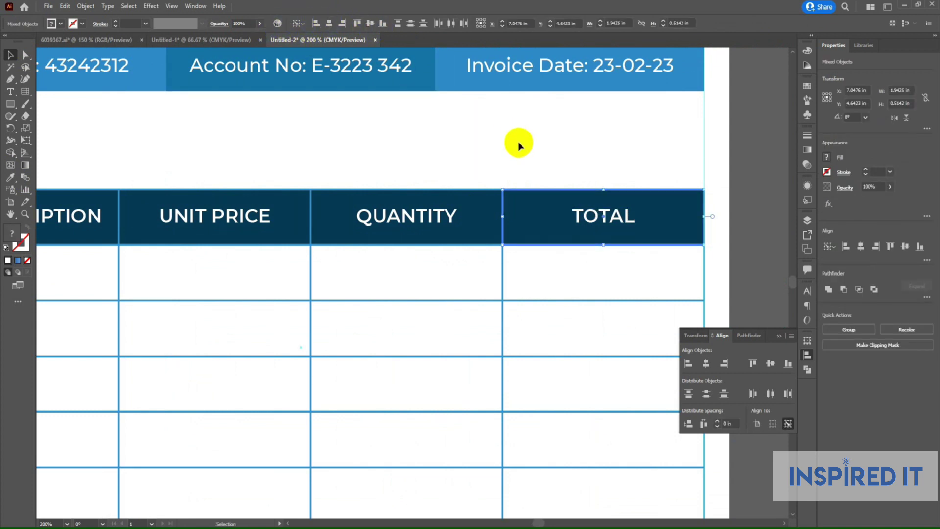
left_click(518, 143)
key("ctrl+1")
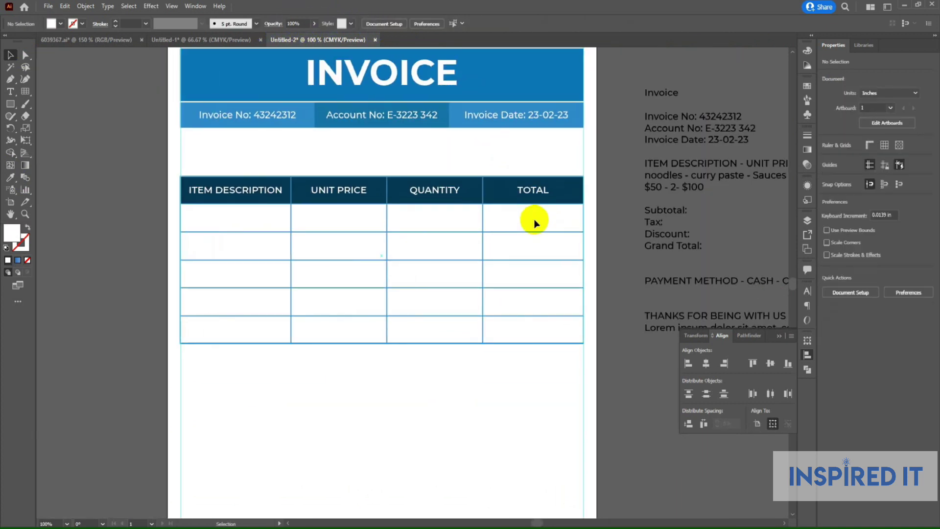
Step: Copy the 'noodles - curry paste - Sauces - soft drinks - juice' notes line into new text below the table
left_click(808, 355)
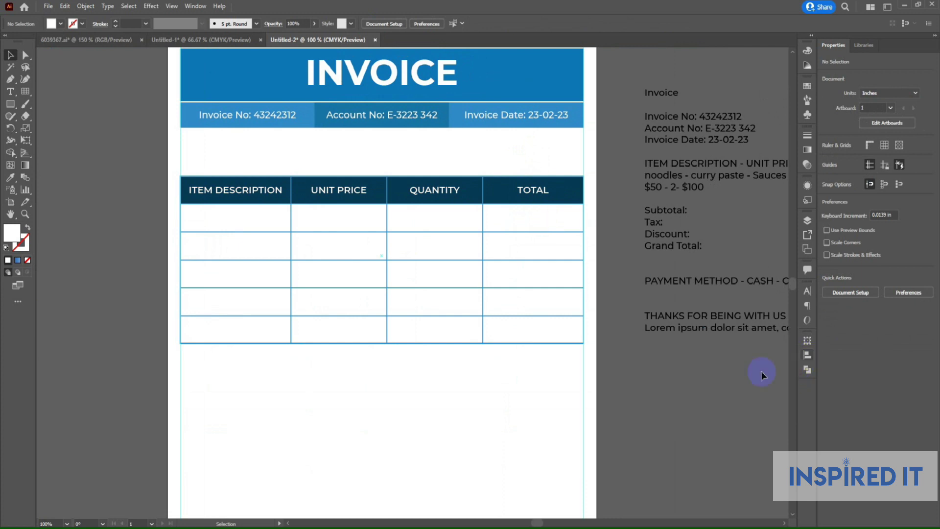
left_click_drag(731, 359, 650, 387)
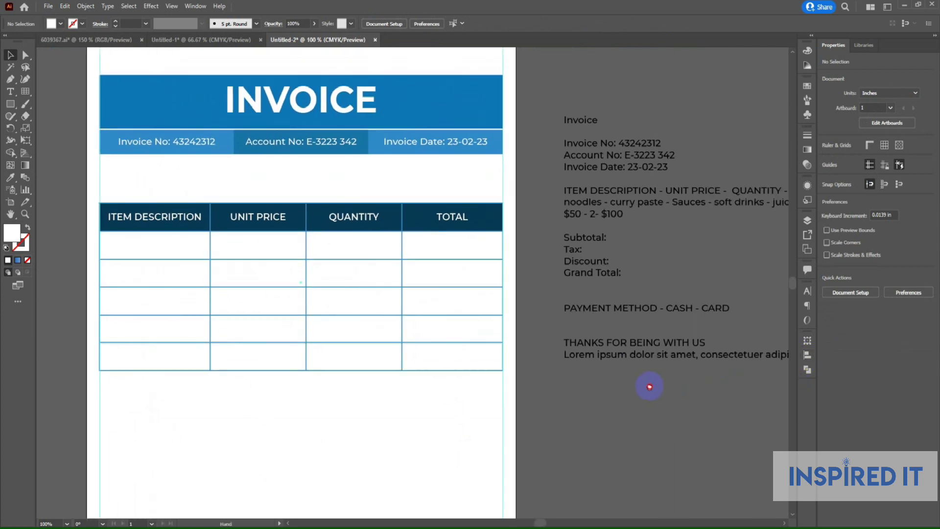
double_click(606, 207)
left_click_drag(564, 201, 709, 214)
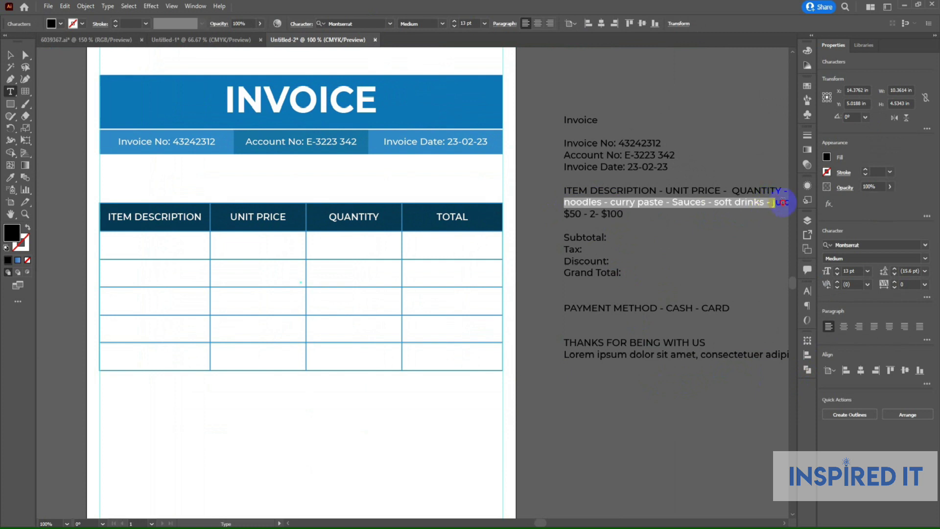
left_click_drag(782, 202, 695, 211)
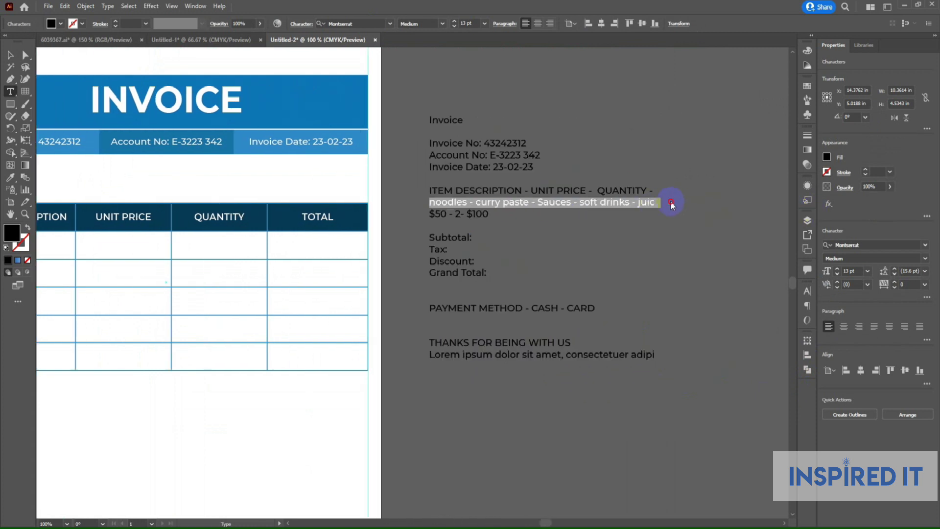
mouse_move(657, 203)
left_mouse_down()
mouse_move(419, 207)
mouse_move(639, 203)
left_mouse_up()
key("Escape")
left_click(394, 313)
left_click_drag(395, 314, 541, 265)
left_click(10, 92)
left_click(227, 337)
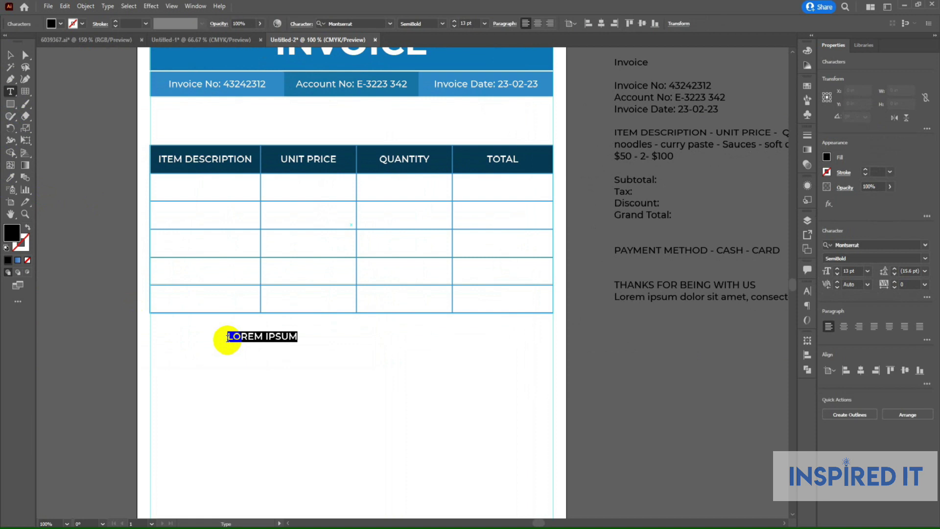
type("noodles - curry paste - Sauces - soft drinks - juice")
Step: Duplicate the item line several times and trim the top copy to just noodles
left_click(9, 55)
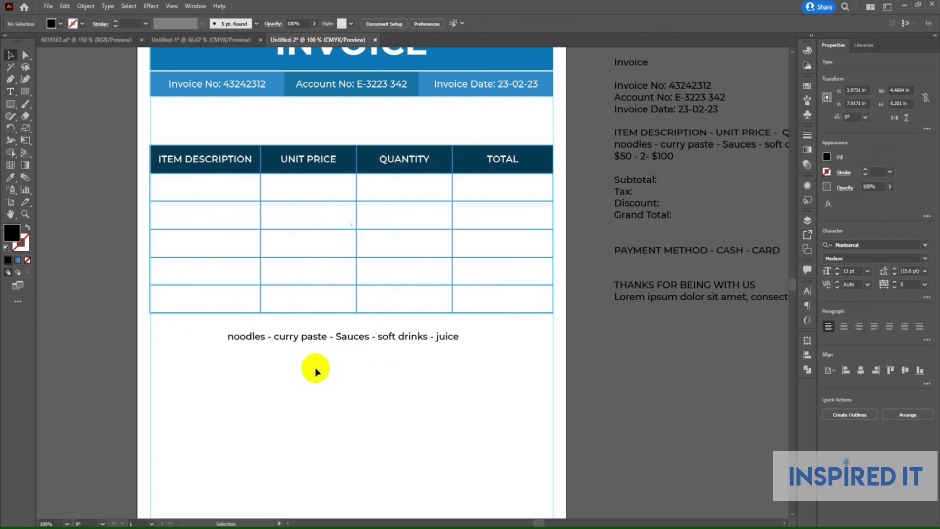
scroll(293, 333, "up", 1)
left_click_drag(294, 337, 315, 362)
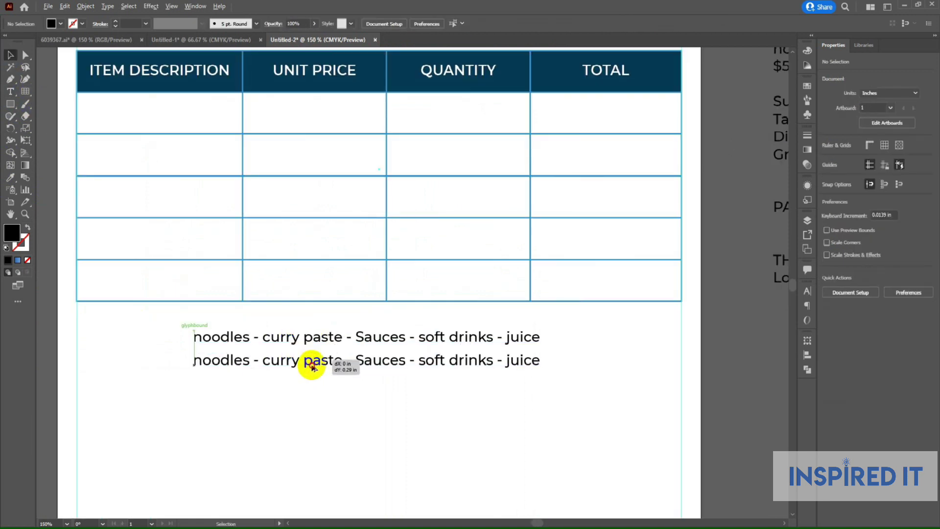
key("ctrl+d")
key("ctrl+d")
key("ctrl+d")
left_click(568, 425)
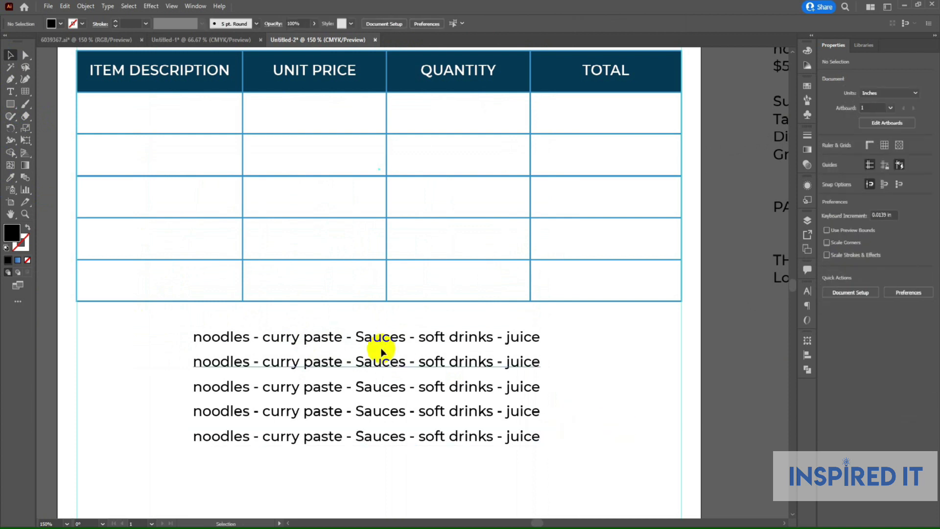
left_click(344, 343)
double_click(257, 341)
left_click_drag(251, 337, 555, 334)
key("BackSpace")
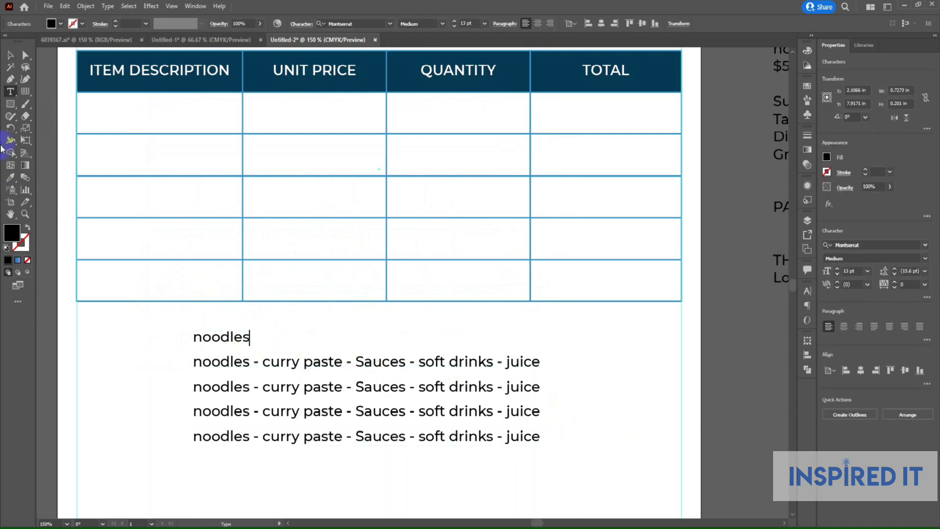
left_click(8, 55)
Step: Trim the next copies to single items, leaving Sauces alone on the third line
left_click(257, 363)
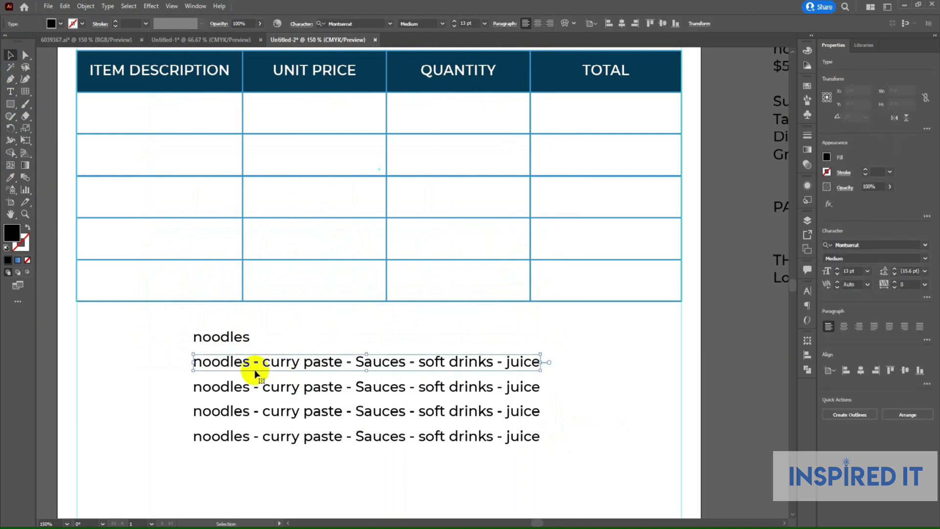
triple_click(263, 361)
mouse_move(257, 362)
left_mouse_down()
mouse_move(223, 362)
mouse_move(479, 364)
left_mouse_up()
key("BackSpace")
key("BackSpace")
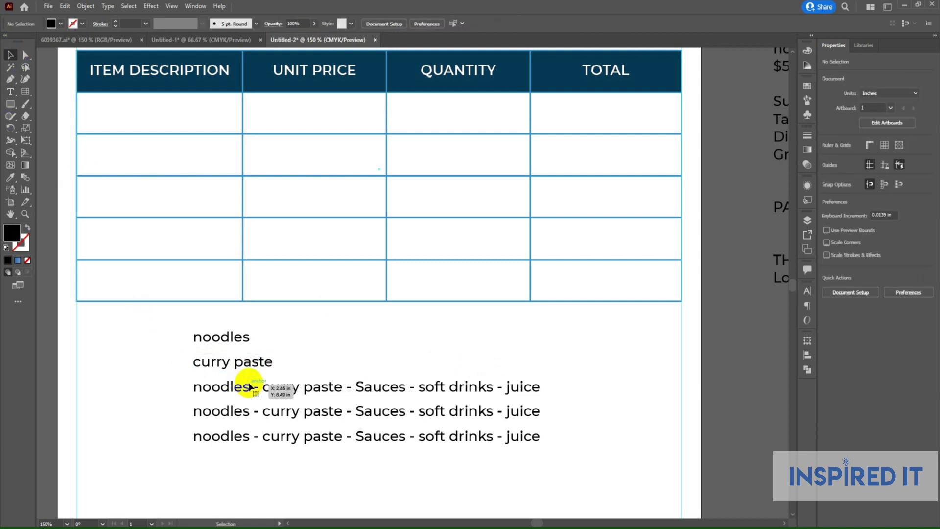
left_click_drag(193, 387, 350, 387)
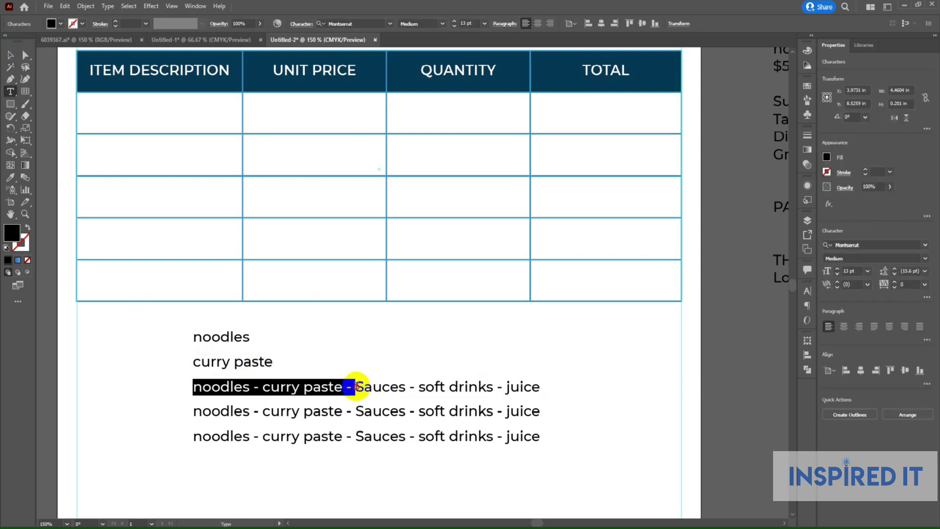
key("BackSpace")
left_click_drag(240, 390, 373, 390)
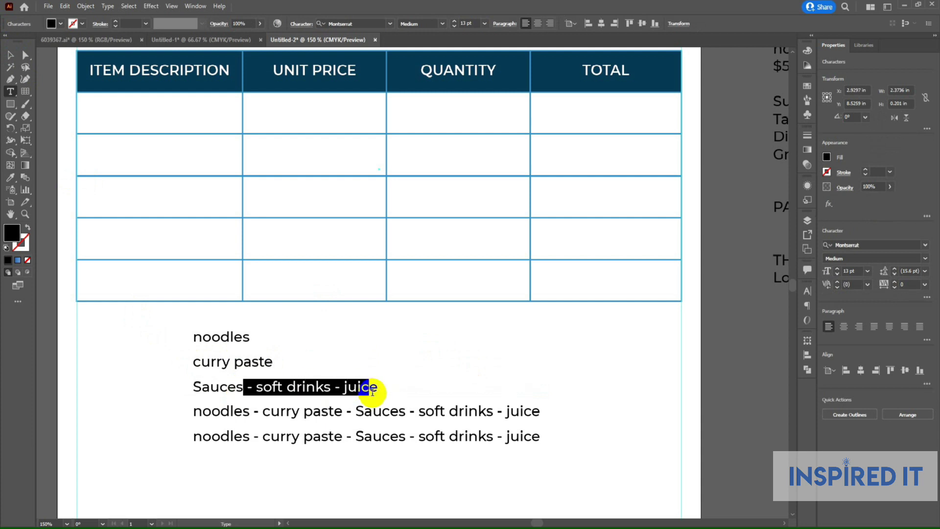
key("BackSpace")
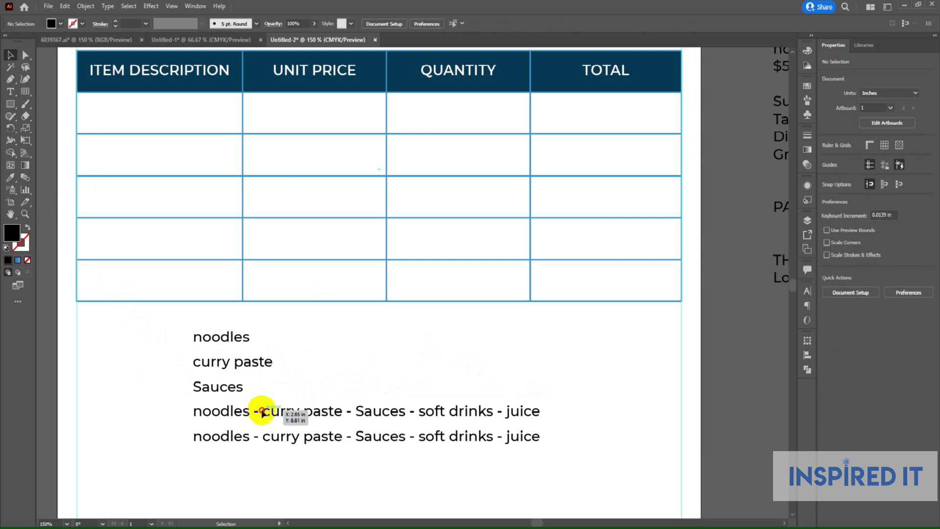
mouse_move(193, 411)
left_mouse_down()
mouse_move(455, 421)
mouse_move(416, 430)
left_mouse_up()
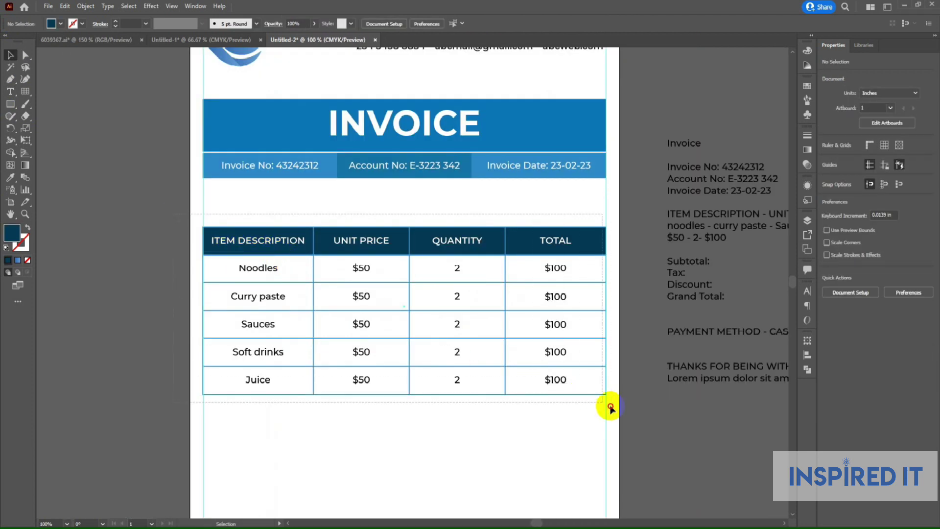
Step: Group the item table pieces and move the table up toward the header band
left_click_drag(182, 225, 614, 411)
key("ctrl+g")
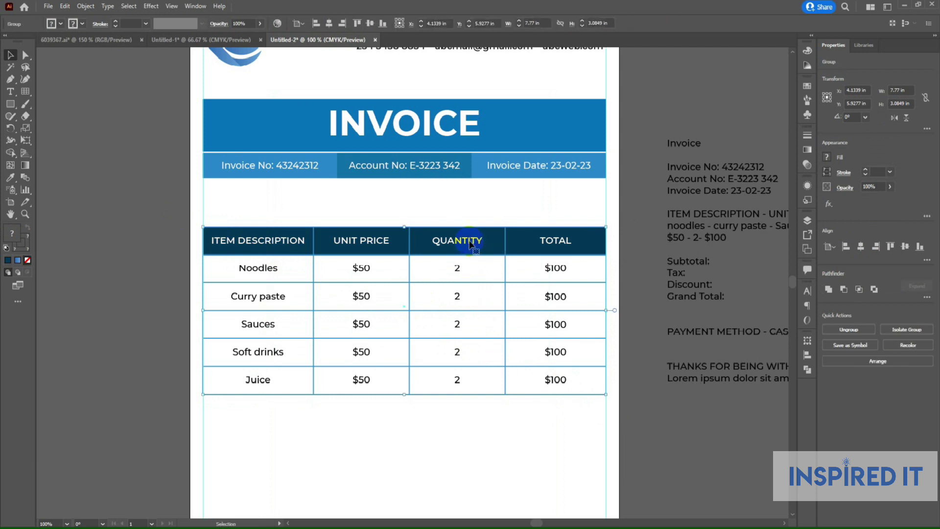
left_click_drag(470, 243, 475, 207)
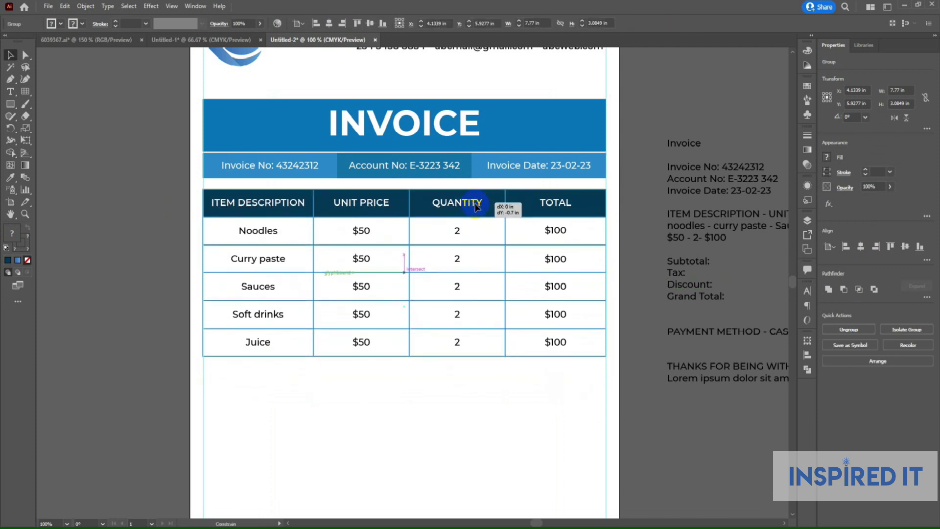
left_click(462, 391)
key("ctrl+minus")
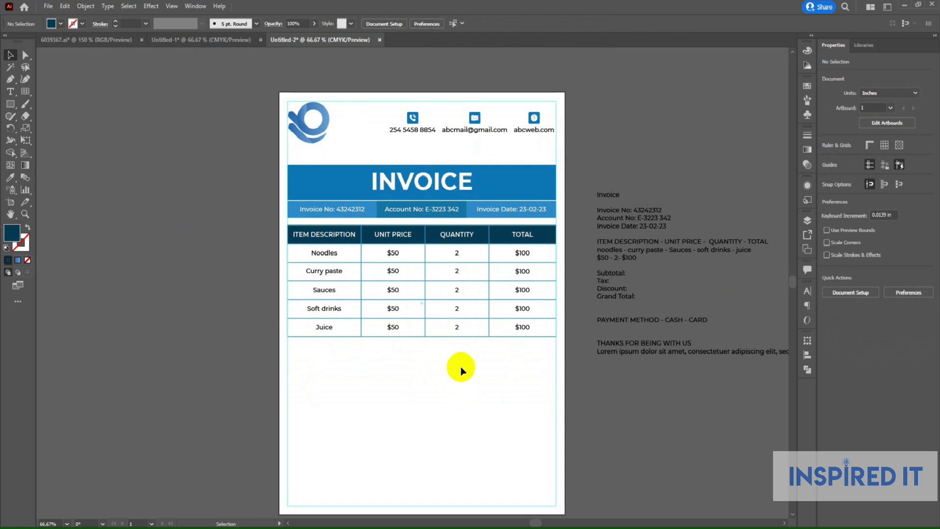
scroll(587, 314, "down", 1)
scroll(626, 249, "up", 1, "alt")
Step: Copy the Subtotal through Grand Total lines from the reference text into new text below the table
left_click(600, 251)
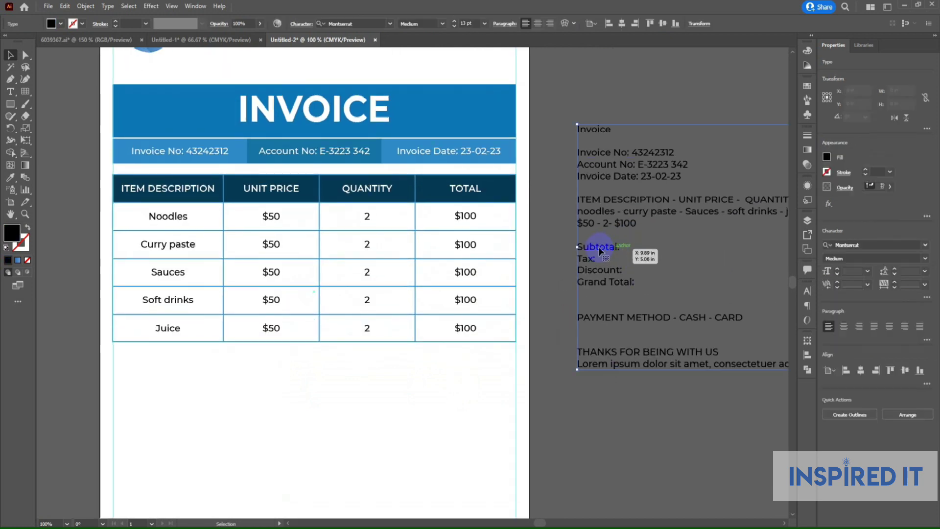
double_click(601, 251)
left_click_drag(583, 249, 621, 279)
key("ctrl+c")
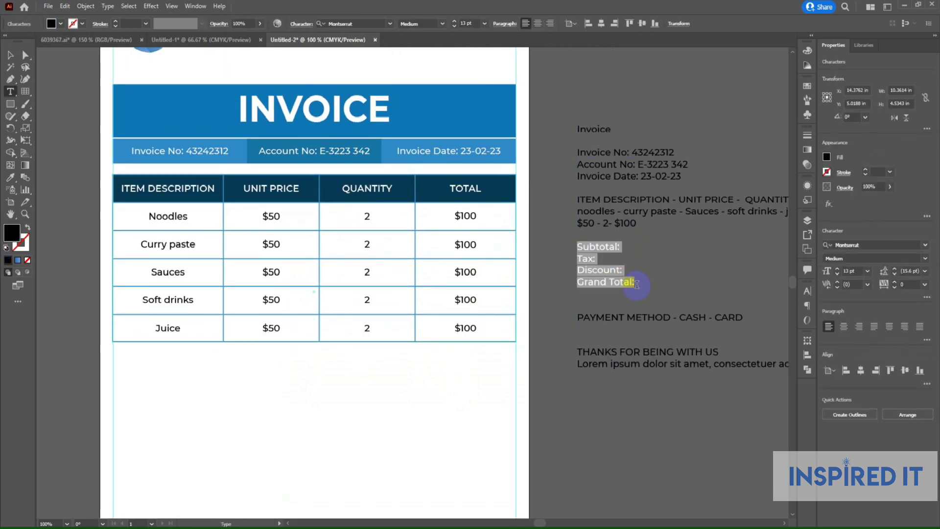
left_click(10, 54)
left_click(263, 378)
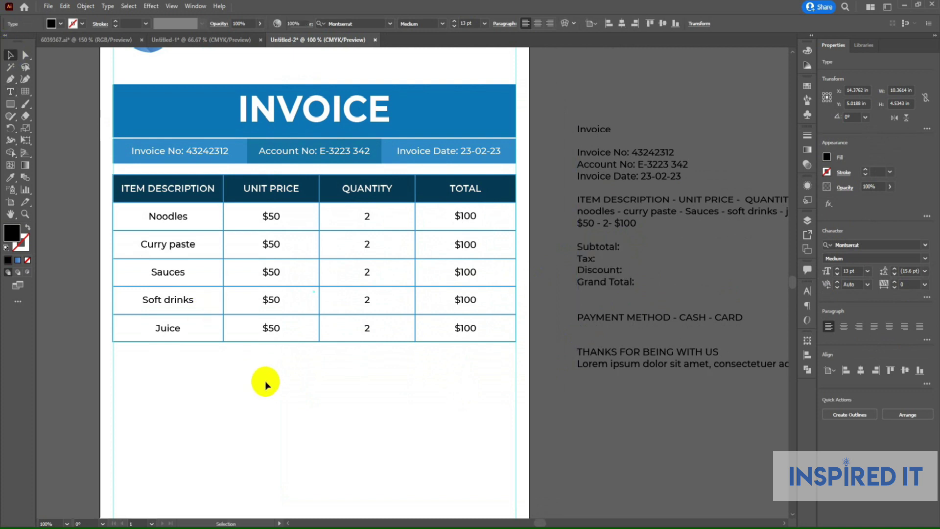
left_click(10, 91)
left_click(271, 409)
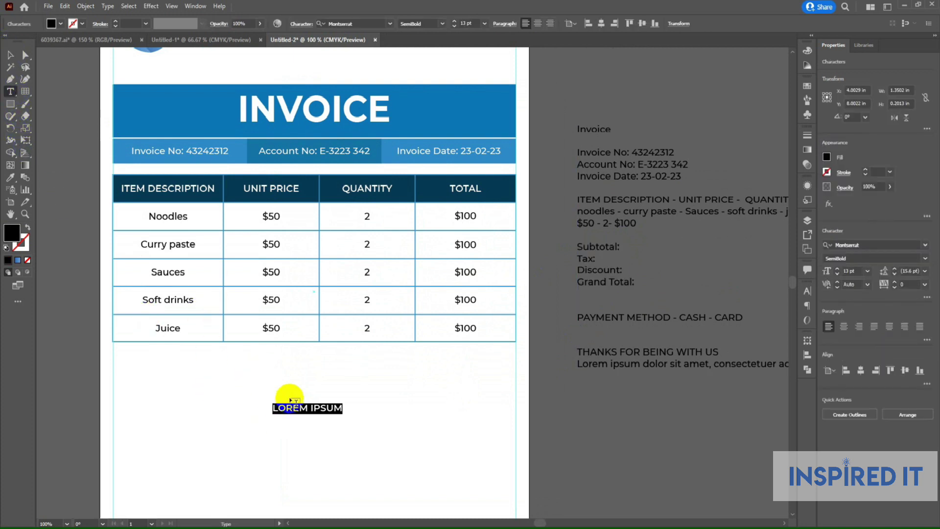
key("ctrl+v")
Step: Move the totals labels block under the table's right side
left_click(10, 55)
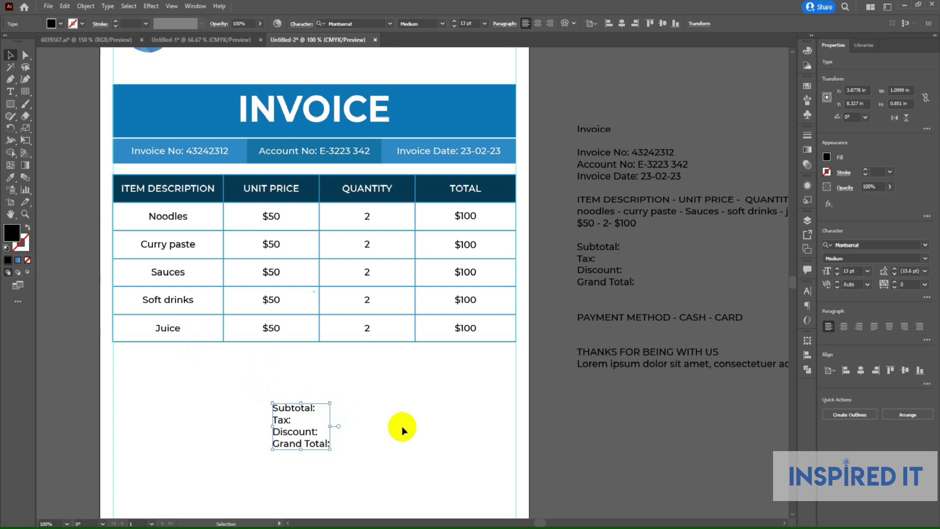
left_click(388, 393)
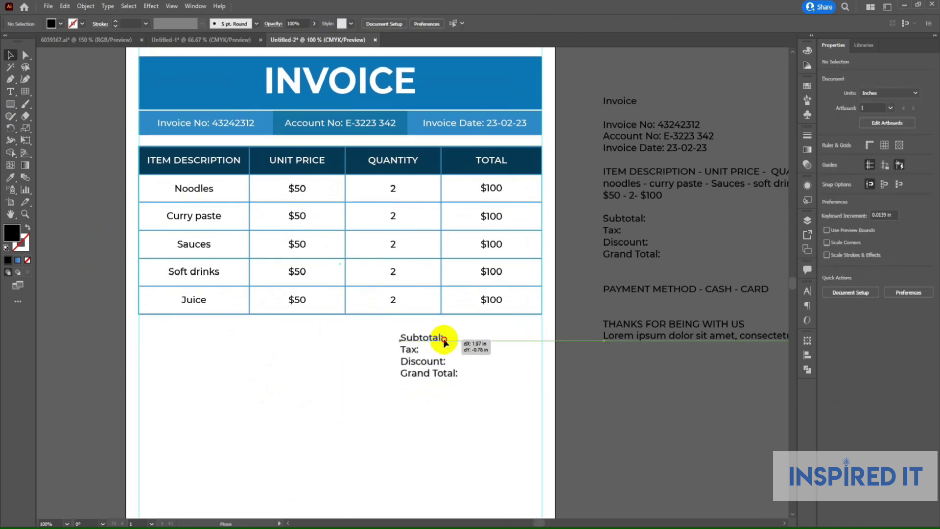
left_click_drag(341, 384, 421, 342)
left_click(487, 357)
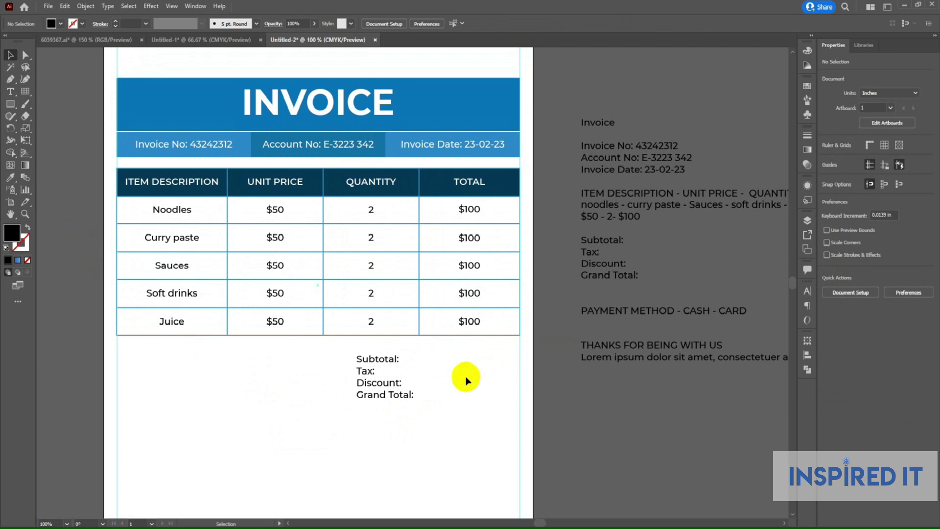
scroll(424, 362, "up", 1, "alt")
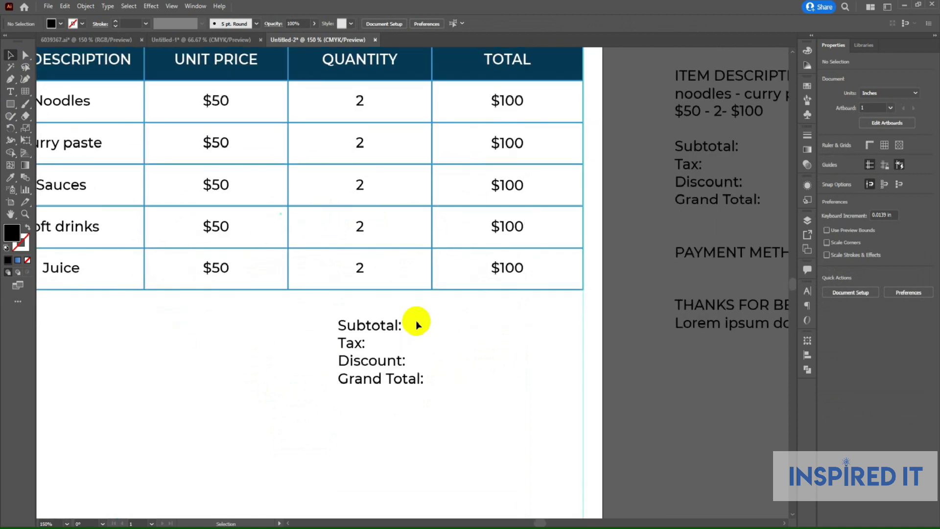
scroll(462, 352, "down", 1, "alt")
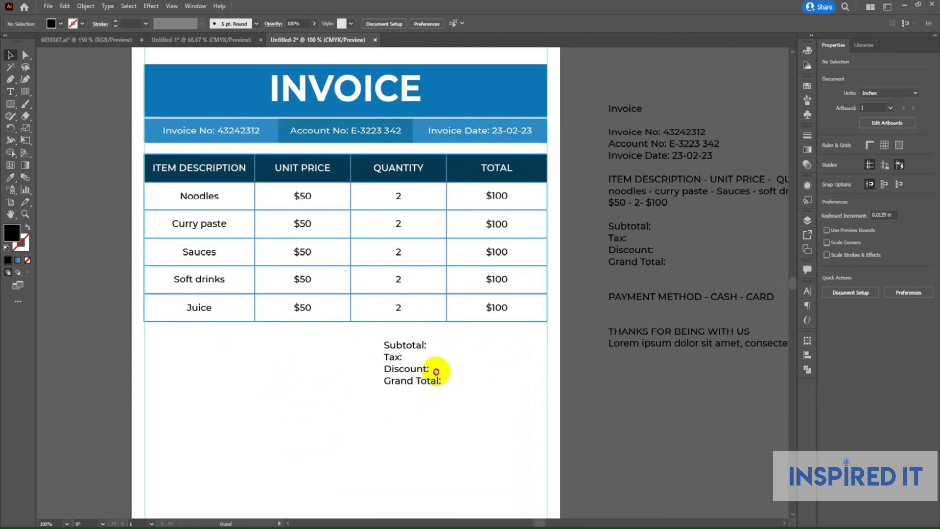
scroll(455, 365, "up", 1, "alt")
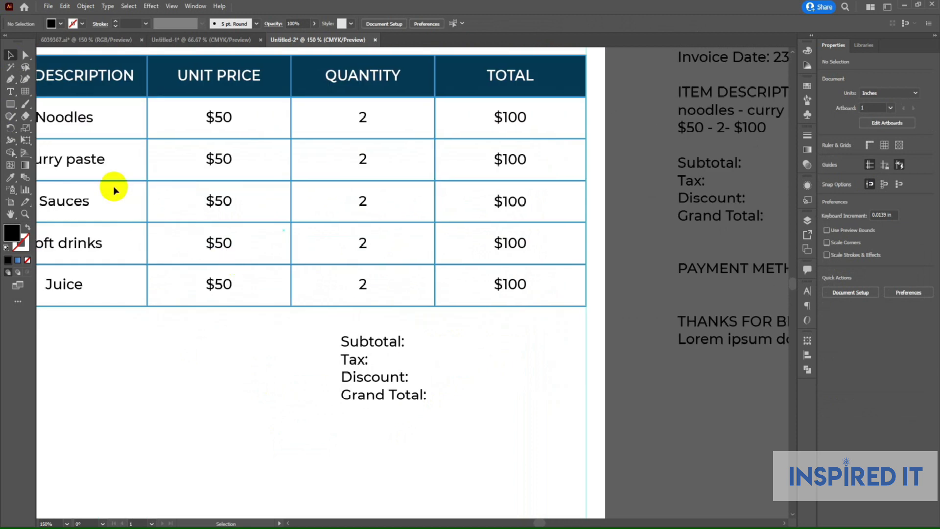
Step: Move the Grand Total line out of the labels block into its own copied text line reading 'Grand Total:'
right_click(392, 346)
double_click(377, 391)
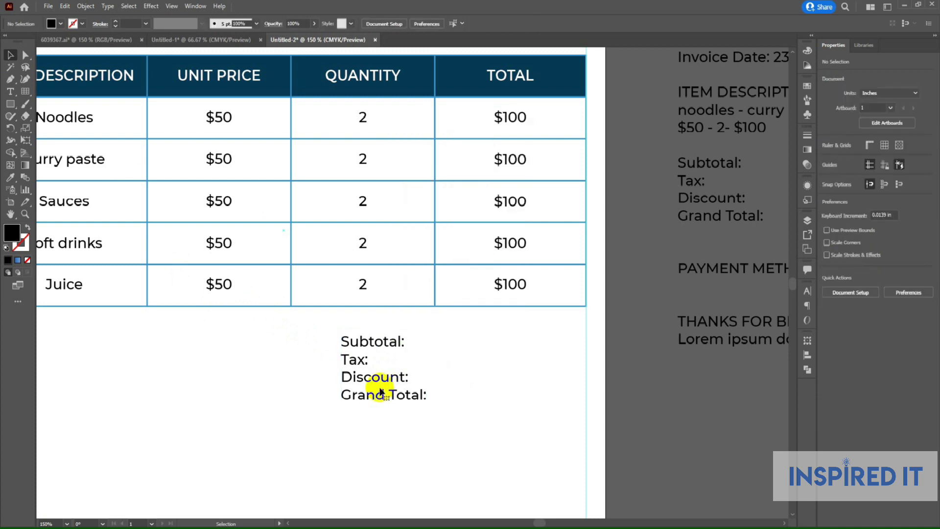
left_click_drag(340, 392, 440, 398)
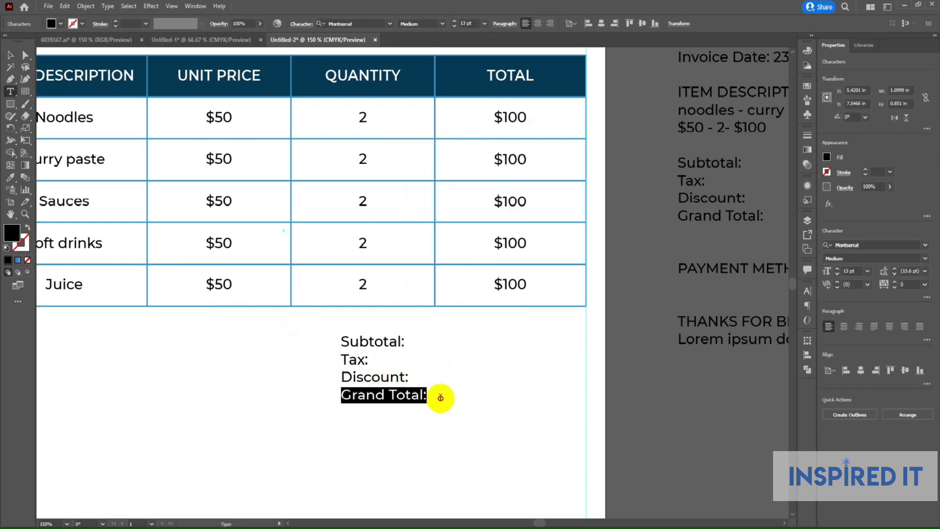
key("BackSpace")
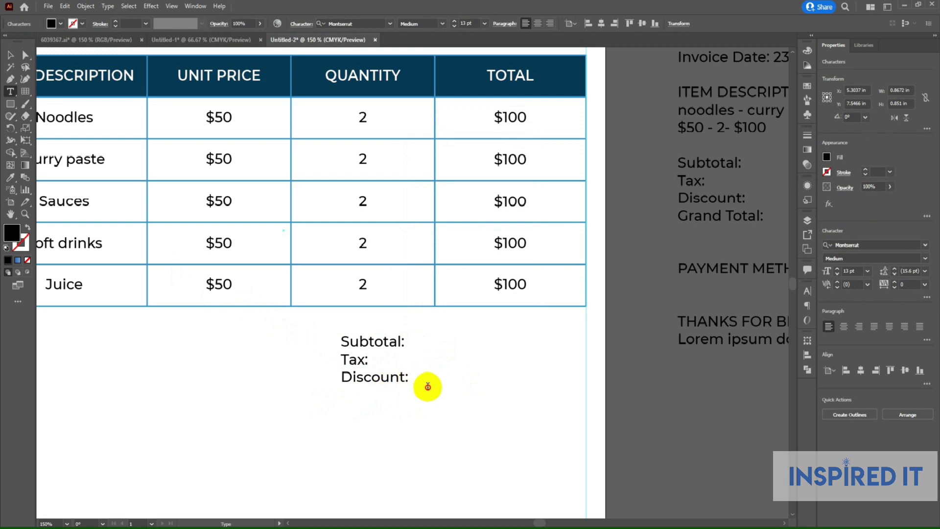
key("BackSpace")
left_click(14, 63)
mouse_move(371, 350)
left_mouse_down()
mouse_move(370, 419)
mouse_move(426, 462)
left_mouse_up()
double_click(371, 416)
type("Grand Total:")
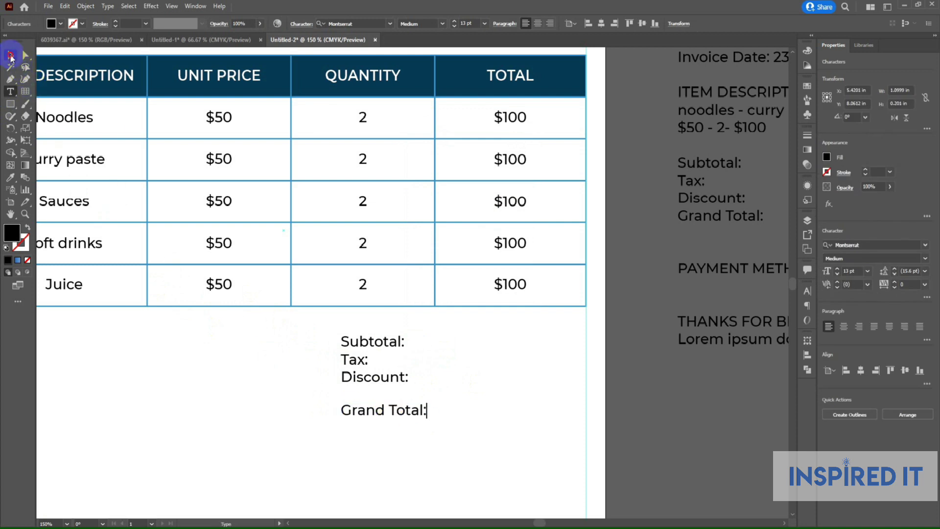
left_click(11, 56)
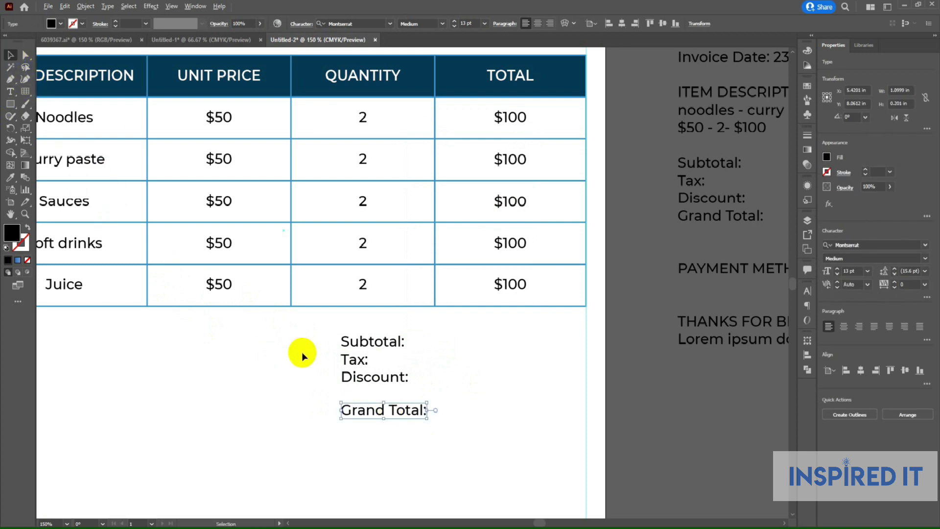
Step: Set Grand Total to all capitals and SemiBold weight in the Character panel
left_click(808, 292)
left_click(698, 396)
left_click(485, 370)
key("ctrl+minus")
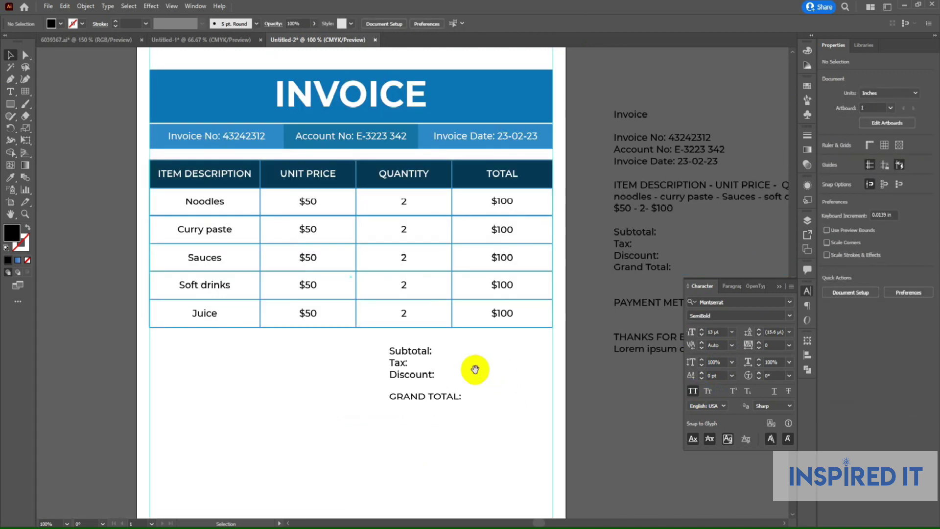
left_click(788, 316)
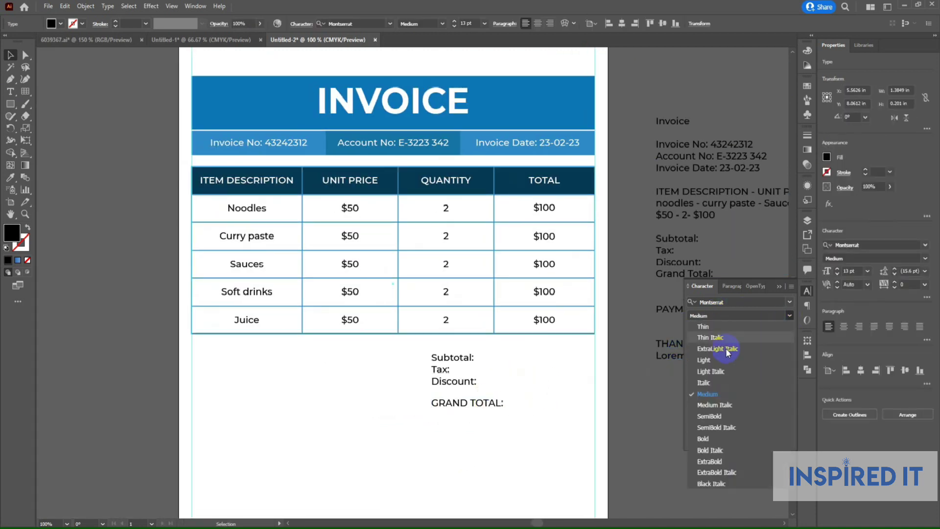
left_click(711, 414)
scroll(519, 389, "up", 1)
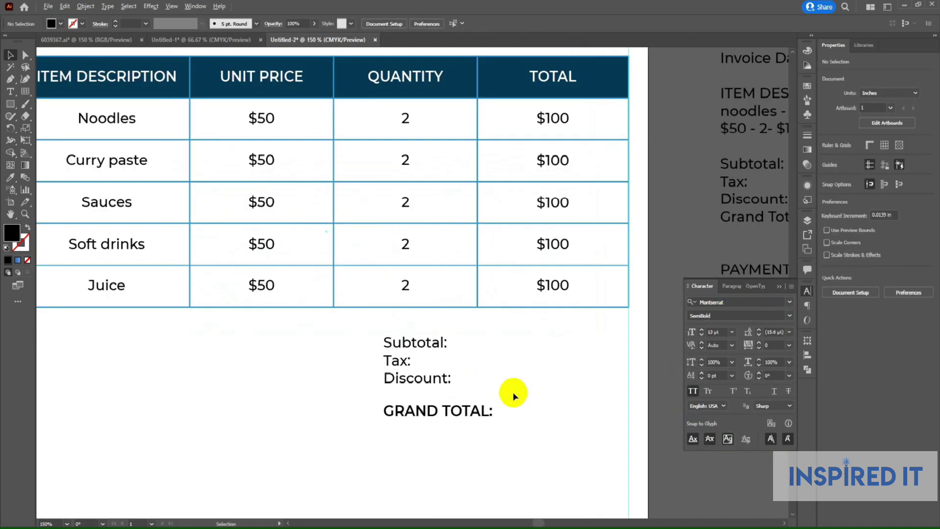
Step: Align GRAND TOTAL's right edge to the Subtotal block as the key object
left_click(427, 378, "shift")
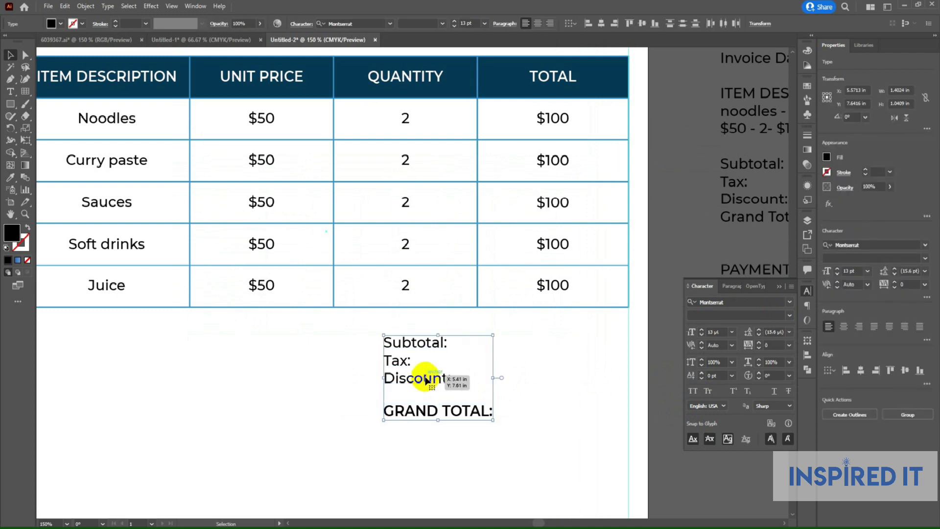
left_click(608, 27)
left_click(512, 395)
left_click(416, 362)
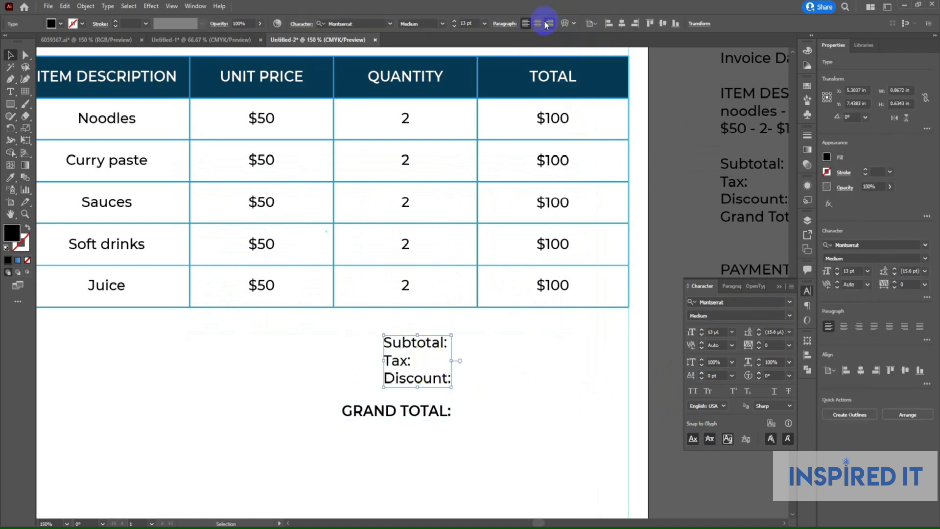
left_click(521, 336)
Step: Right-align the Subtotal, Tax and Discount lines and align both blocks' right edges
left_click(430, 343)
left_click(550, 25)
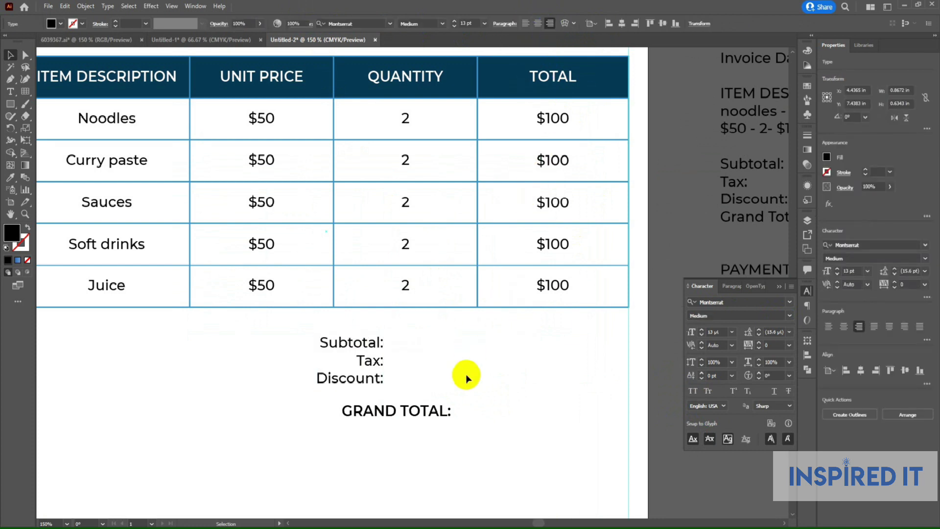
left_click(374, 361)
left_click(436, 412, "shift")
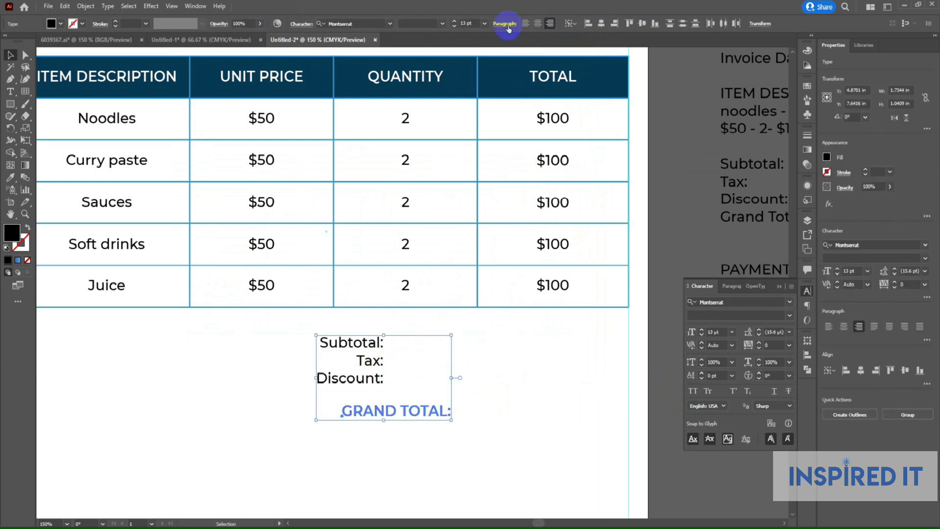
left_click(600, 27)
left_click(535, 342)
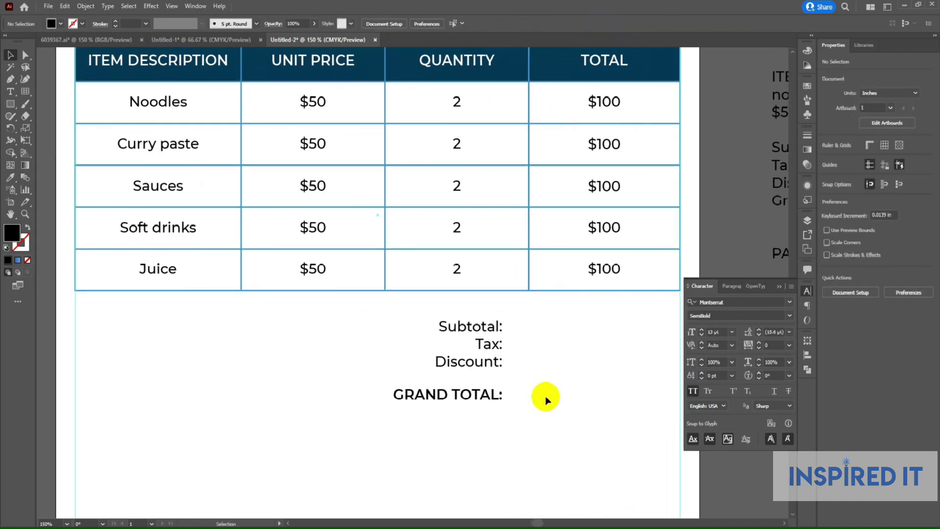
scroll(546, 399, "right", 3)
left_click(531, 407)
scroll(530, 406, "up", 1)
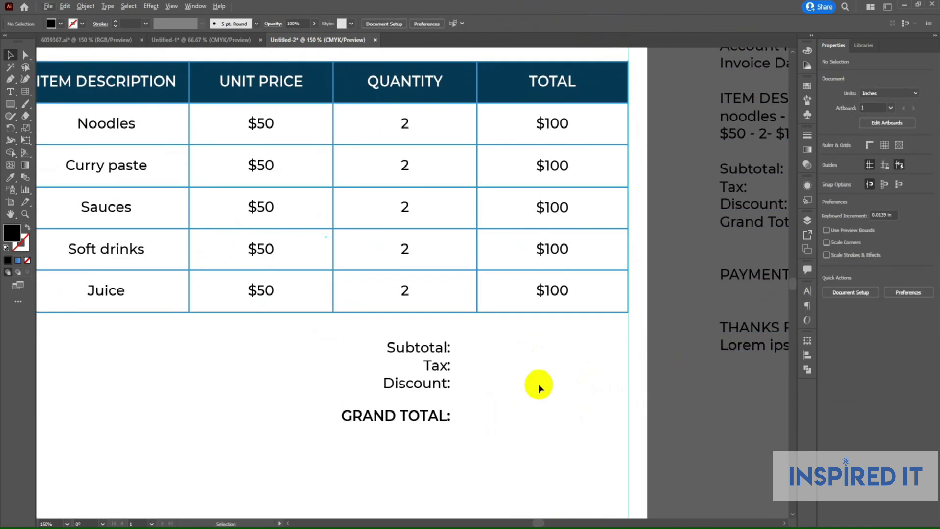
Step: Copy a blue bar from the invoice header and place it behind GRAND TOTAL
key("ctrl+0")
scroll(483, 237, "up", 3)
mouse_move(500, 183)
left_mouse_down()
mouse_move(522, 437)
mouse_move(499, 427)
left_mouse_up()
mouse_move(607, 441)
left_mouse_down()
mouse_move(629, 406)
mouse_move(749, 398)
left_mouse_up()
scroll(538, 357, "down", 2)
Step: Make the GRAND TOTAL text white on the blue bar
left_click(488, 356)
left_click(568, 359, "shift")
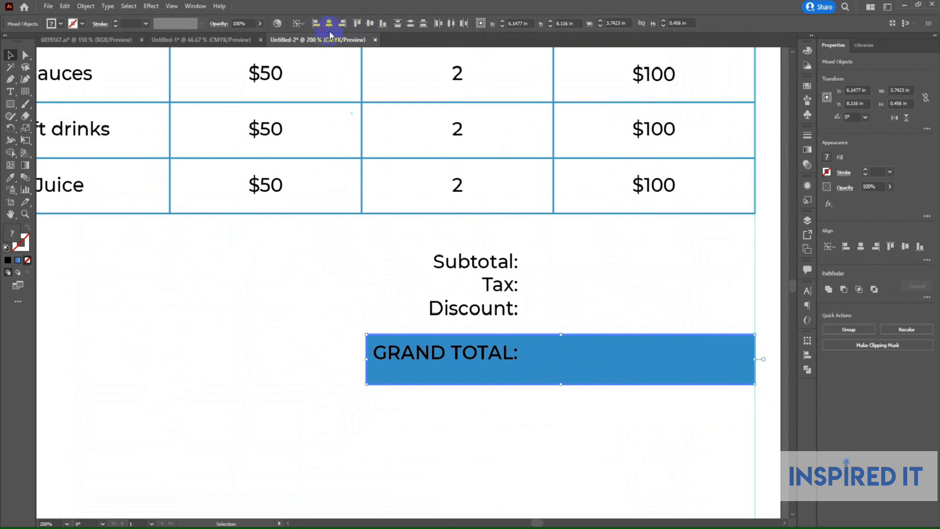
left_click(353, 249)
scroll(436, 336, "up", 1)
left_click(535, 374)
left_click(413, 338)
left_click(463, 377)
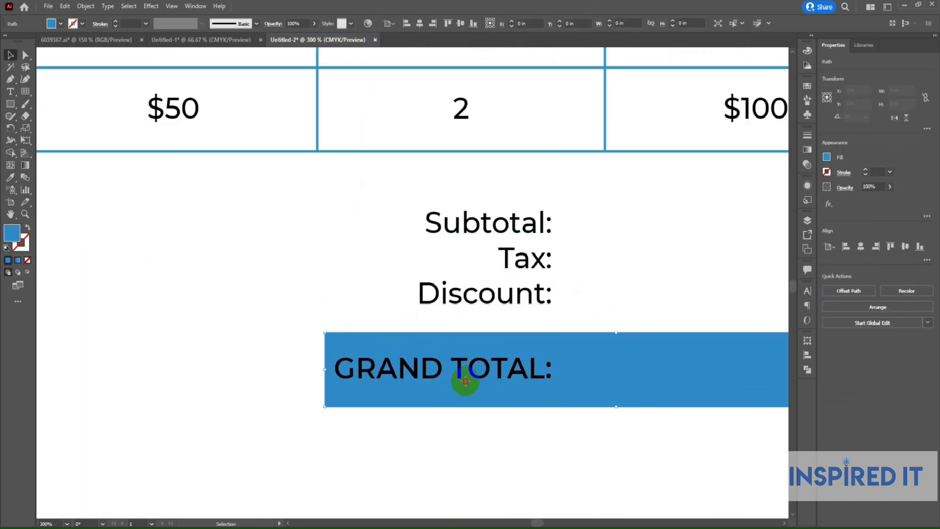
left_click(209, 248)
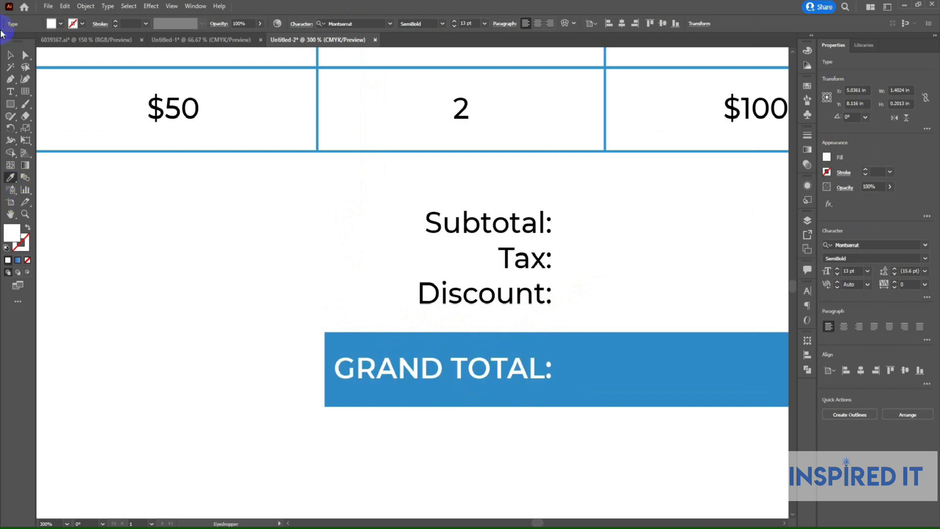
Step: Nudge the GRAND TOTAL bar and text upward together
scroll(464, 363, "down", 1)
left_click_drag(347, 275, 560, 358)
left_click(404, 392)
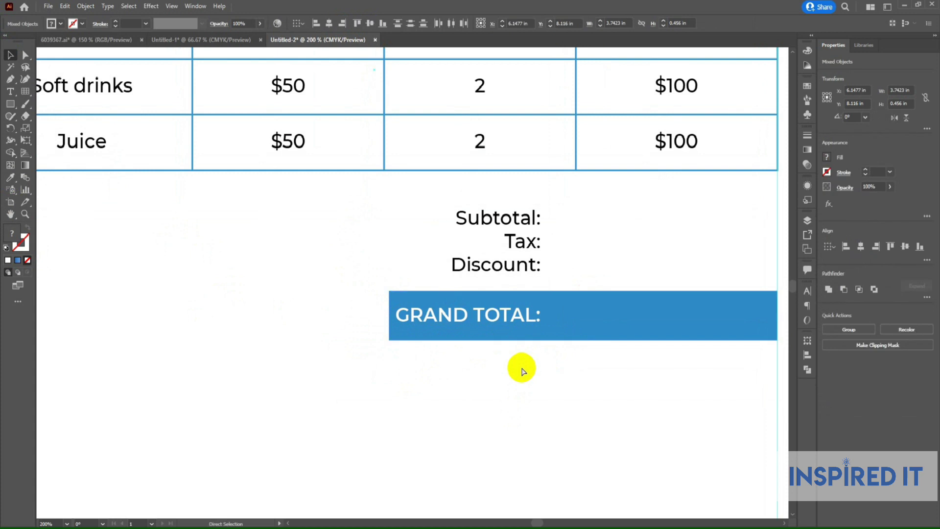
scroll(539, 318, "up", 1)
left_click_drag(556, 300, 557, 298)
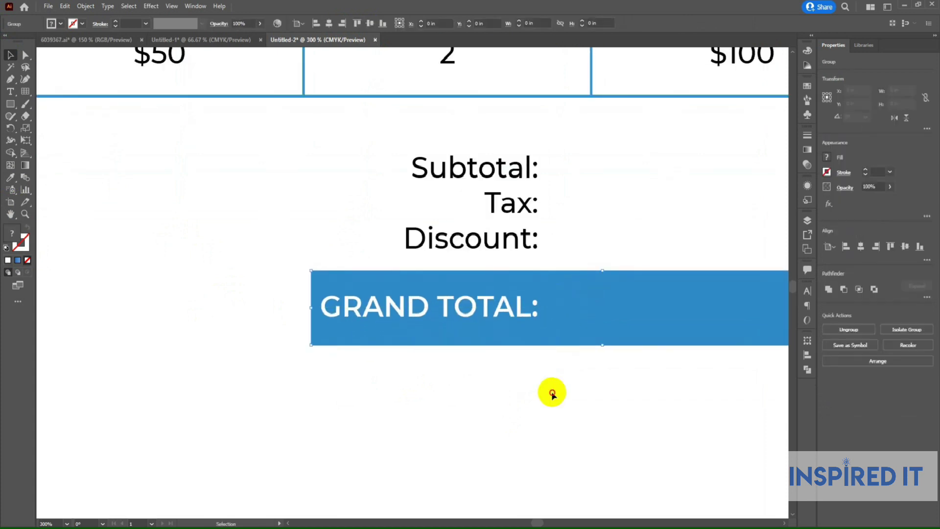
scroll(550, 390, "down", 1)
Step: Widen the Subtotal, Tax and Discount line spacing and nudge the GRAND TOTAL bar down
left_click(474, 272)
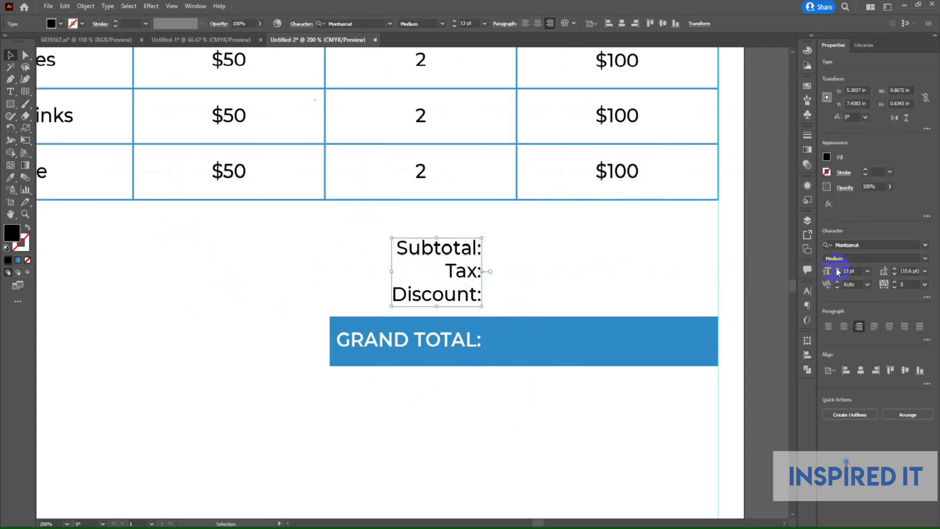
left_click(895, 268)
left_click(579, 288)
scroll(514, 301, "down", 1)
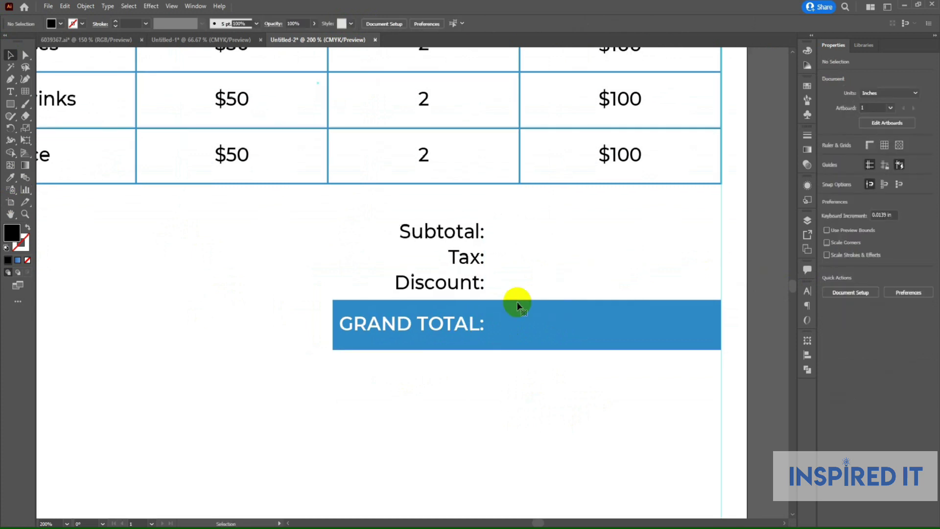
left_click(507, 323)
key("Down")
key("Down")
key("Down")
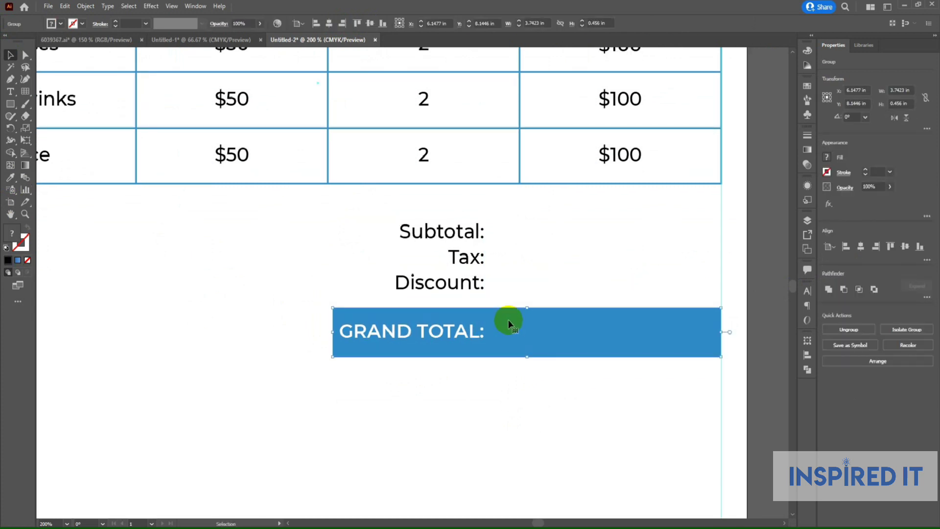
left_click(598, 284)
scroll(605, 343, "down", 2)
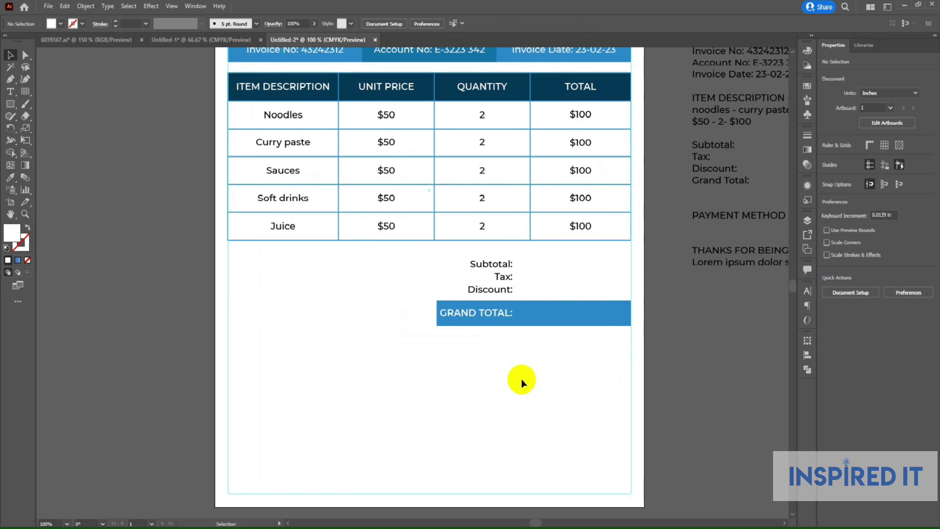
scroll(470, 370, "down", 1)
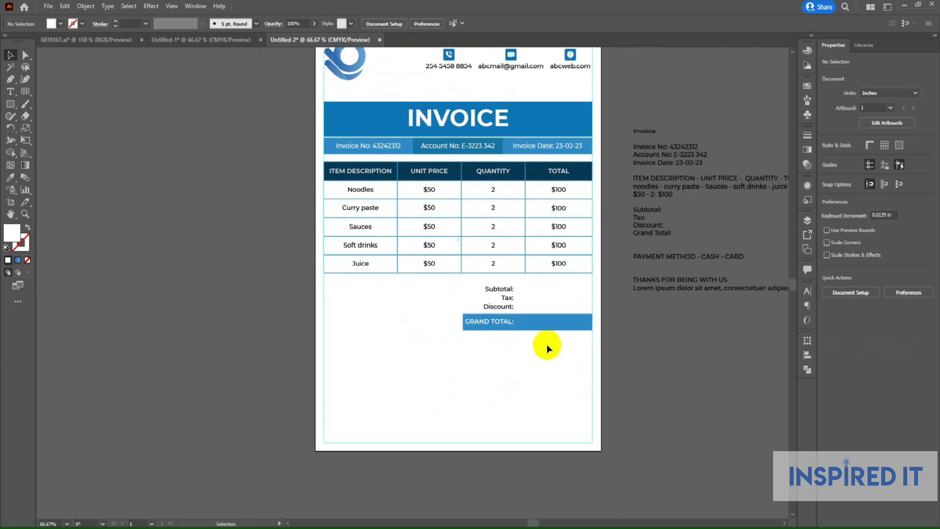
Step: Paste the PAYMENT METHOD - CASH - CARD line below the table and duplicate it twice
scroll(600, 296, "up", 1)
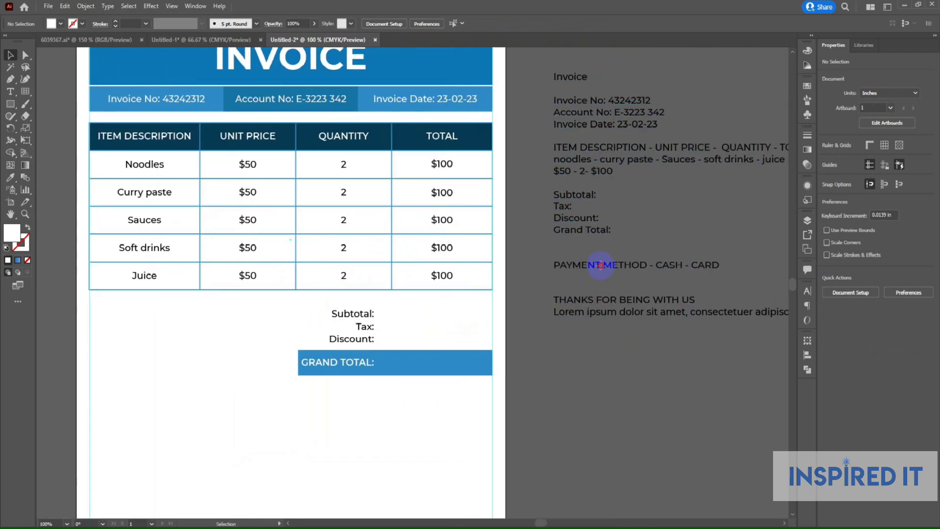
left_click(600, 264)
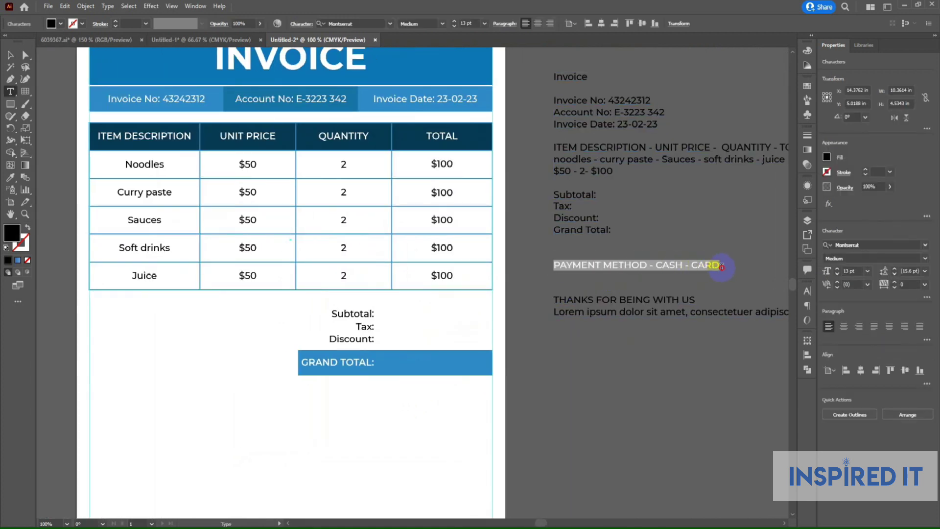
left_click(220, 346)
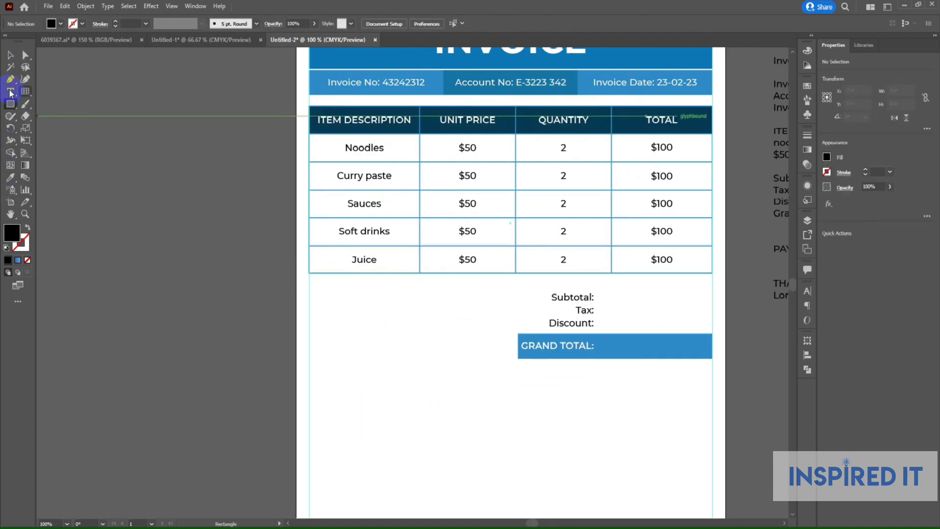
key("t")
left_click(347, 320)
scroll(346, 320, "up", 1)
key("ctrl+v")
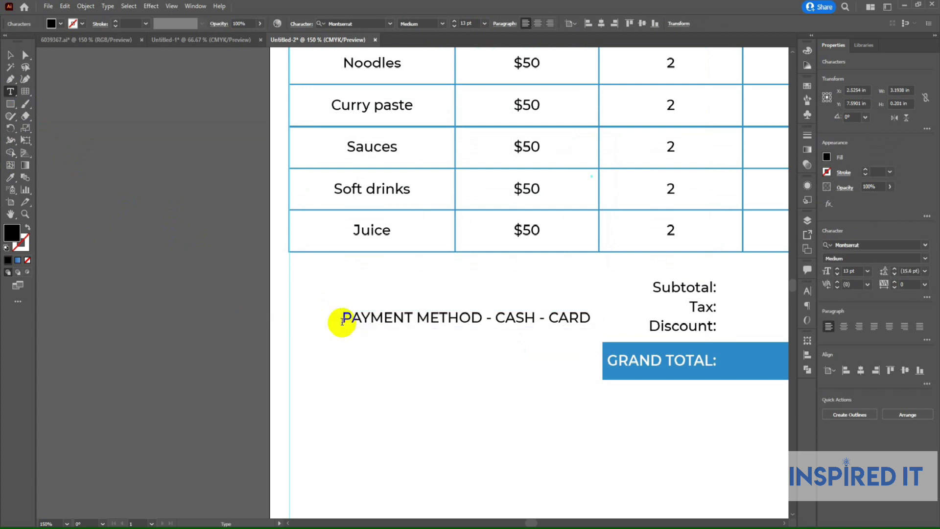
left_click(7, 58)
scroll(474, 325, "up", 1)
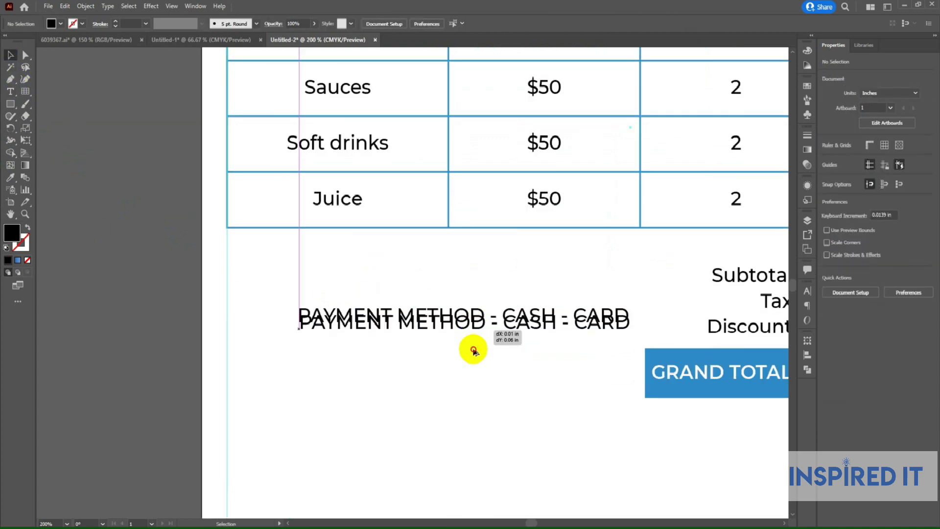
left_click_drag(474, 325, 478, 350)
key("ctrl+d")
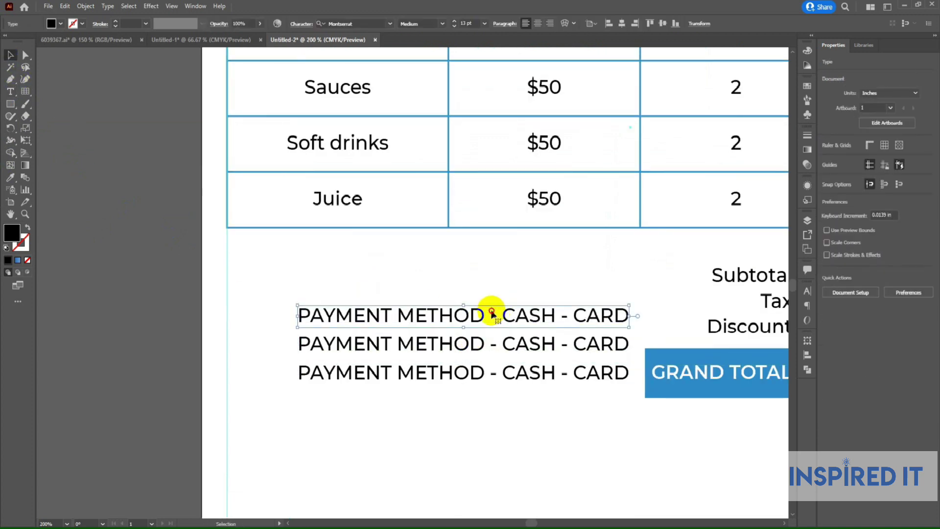
Step: Trim the three lines down to PAYMENT METHOD, CASH and CARD
double_click(483, 315)
left_click_drag(485, 315, 643, 317)
key("BackSpace")
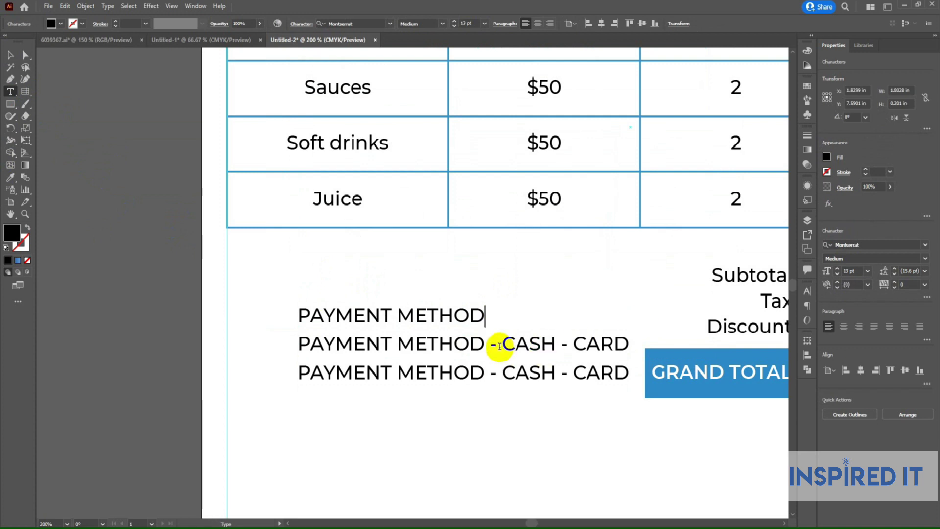
key("BackSpace")
mouse_move(473, 345)
left_mouse_down()
mouse_move(297, 344)
mouse_move(426, 346)
left_mouse_up()
key("BackSpace")
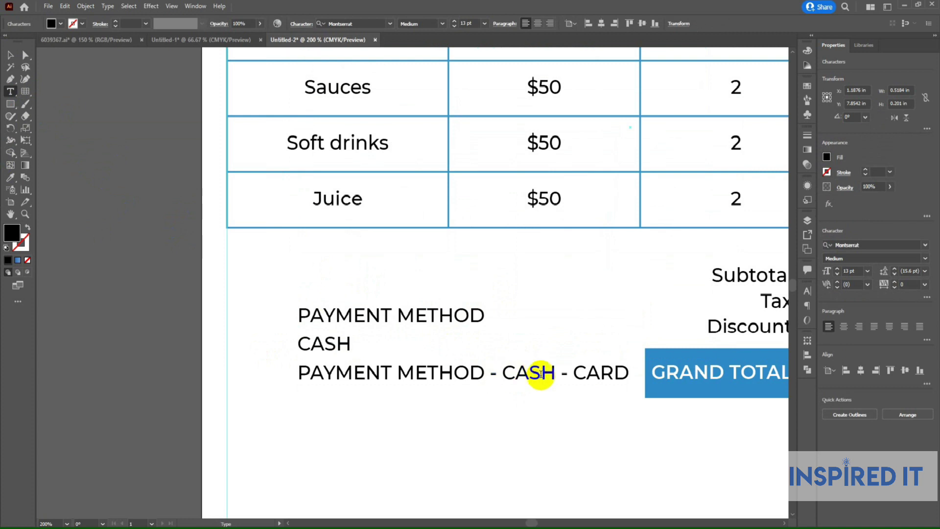
left_click_drag(572, 373, 259, 374)
key("BackSpace")
key("Escape")
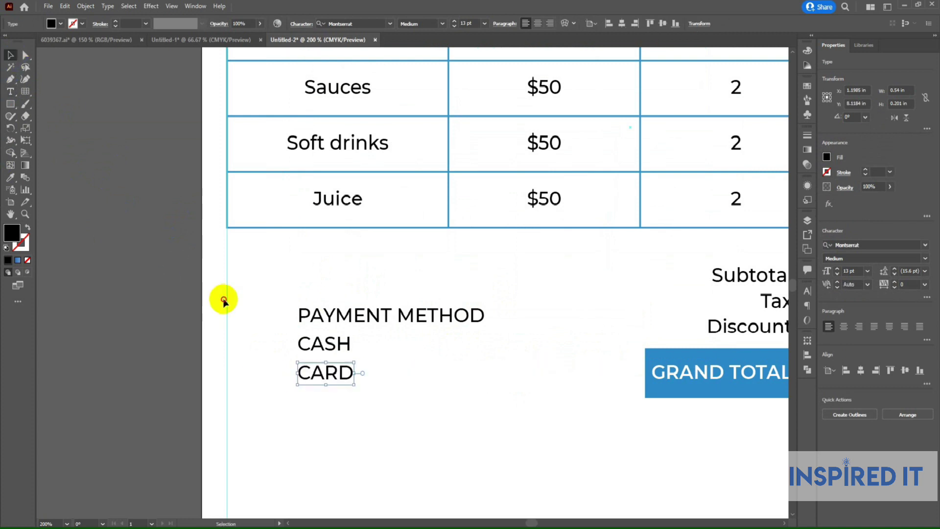
Step: Copy the blue GRAND TOTAL bar over PAYMENT METHOD, ungroup it and delete its text
left_click_drag(511, 347, 475, 342)
left_click_drag(648, 353, 341, 291)
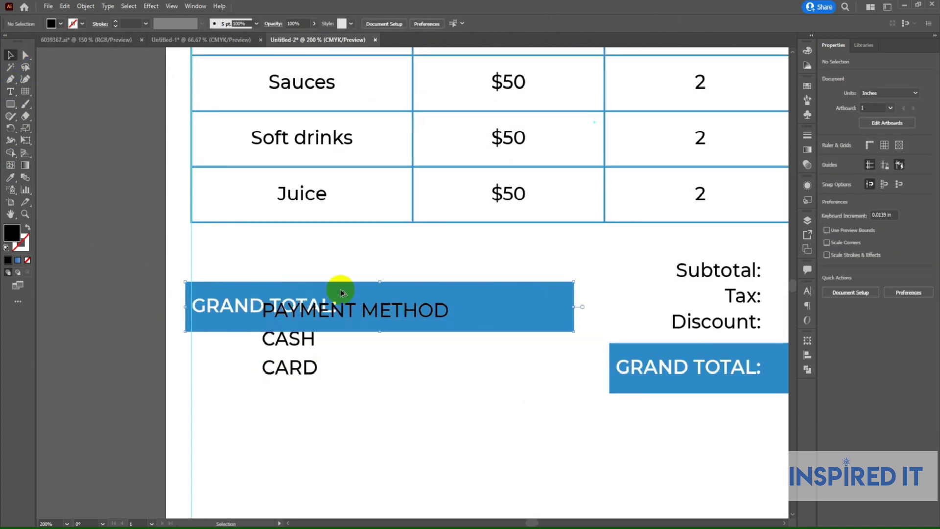
right_click(354, 294)
left_click(383, 381)
left_click(223, 304)
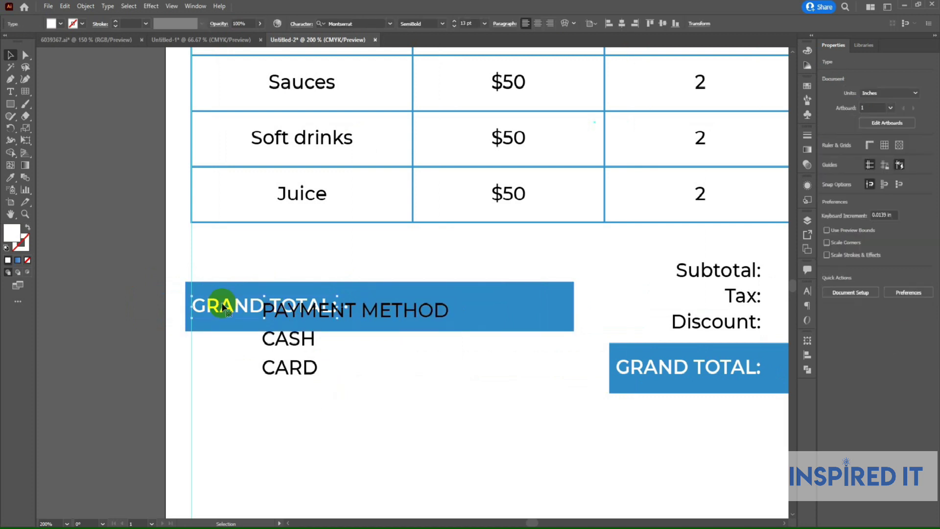
key("Delete")
Step: Recolour the bar with the Account No darker blue, narrow it and centre the label
key("ctrl+1")
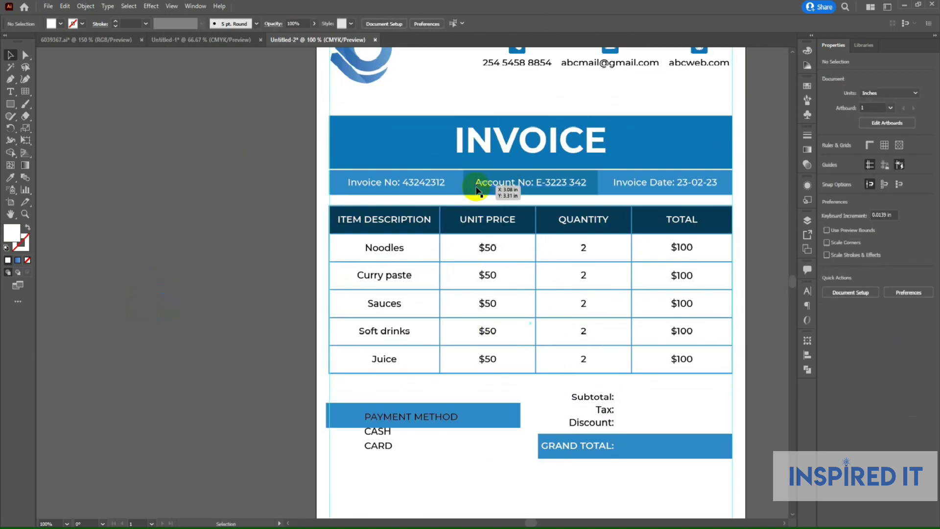
left_click(482, 417)
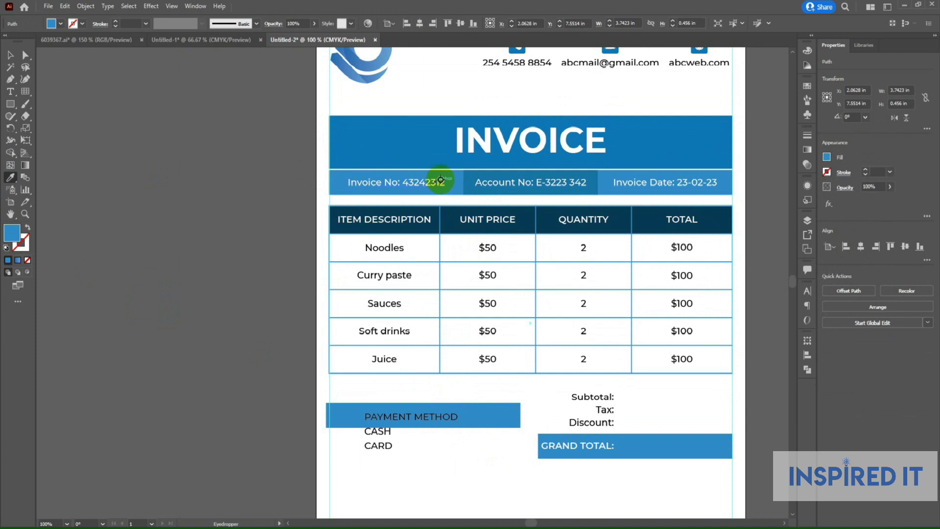
left_click(471, 177)
left_click(10, 55)
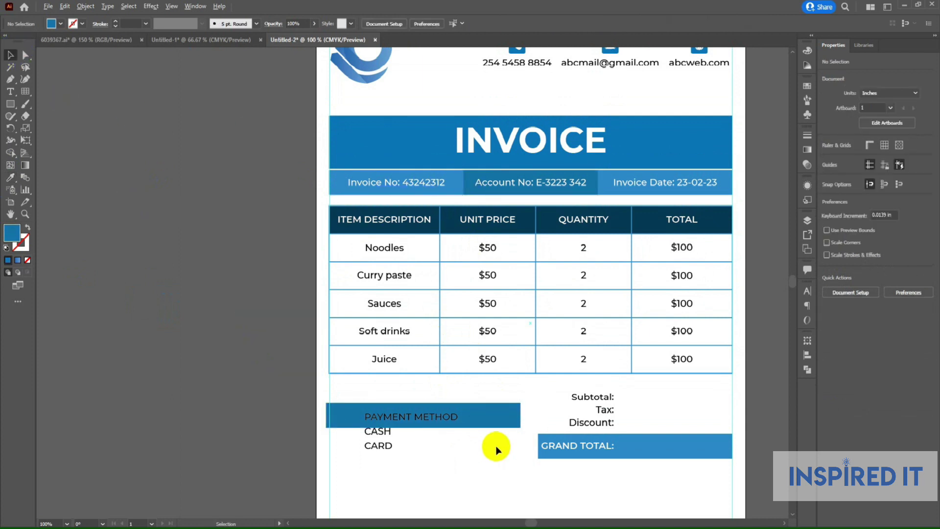
scroll(492, 446, "up", 2)
left_click_drag(539, 387, 513, 383)
left_click(459, 382, "shift")
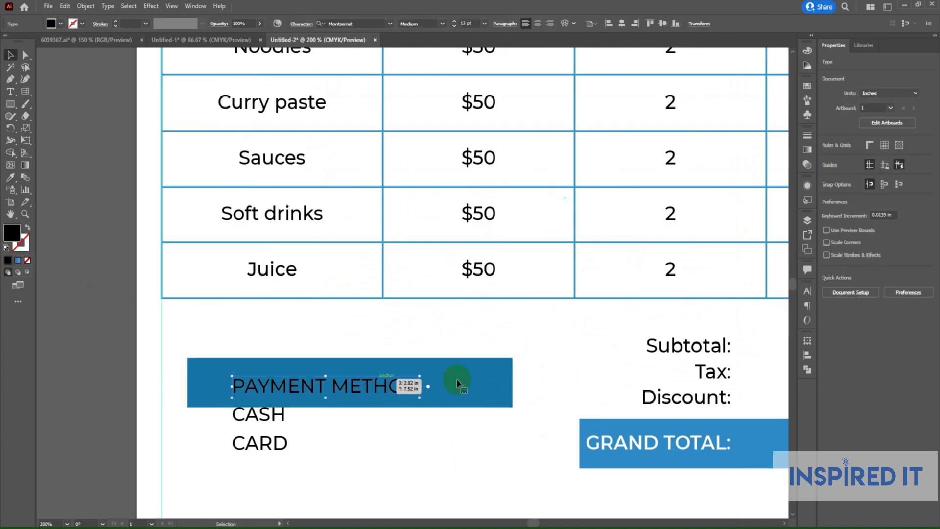
left_click(329, 24)
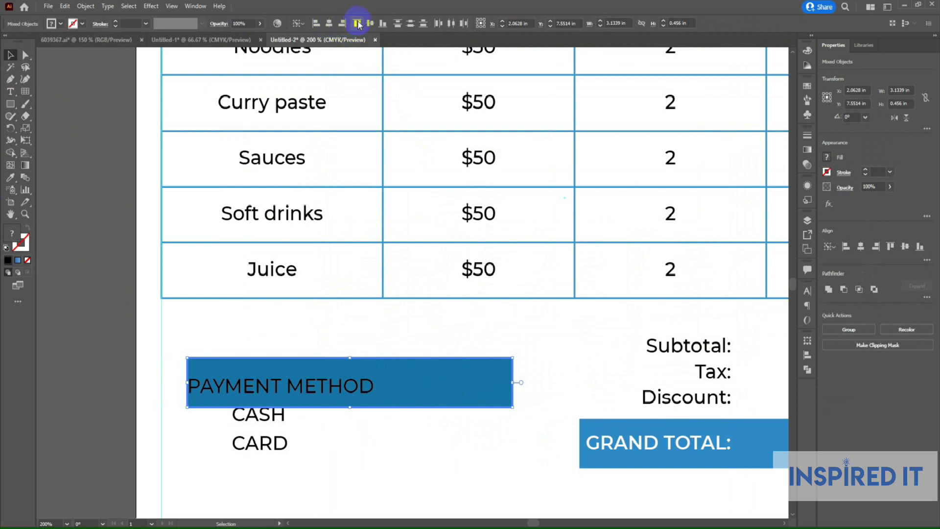
left_click(370, 23)
left_click(329, 24)
Step: Narrow the PAYMENT METHOD bar further and reduce its height slightly
left_click(443, 331)
left_click(499, 382)
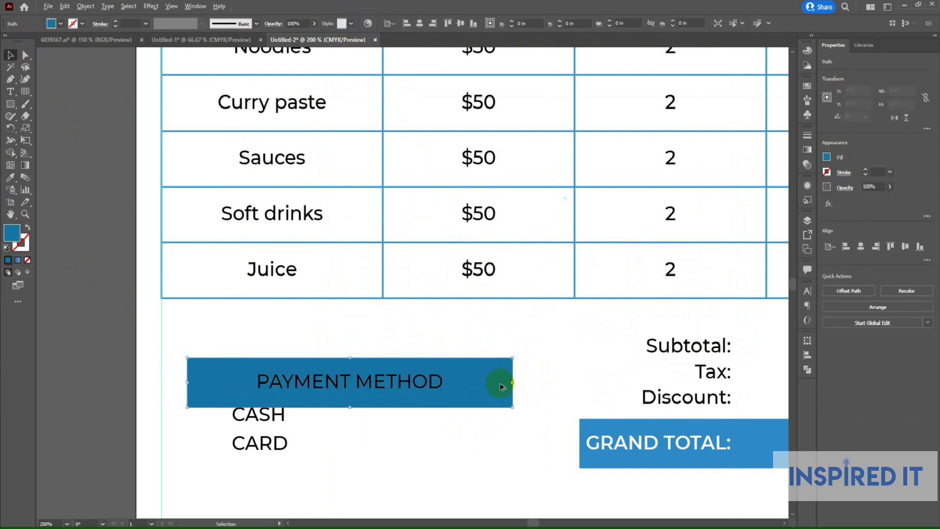
left_click_drag(512, 382, 469, 385)
left_click(490, 388)
scroll(451, 343, "down", 1)
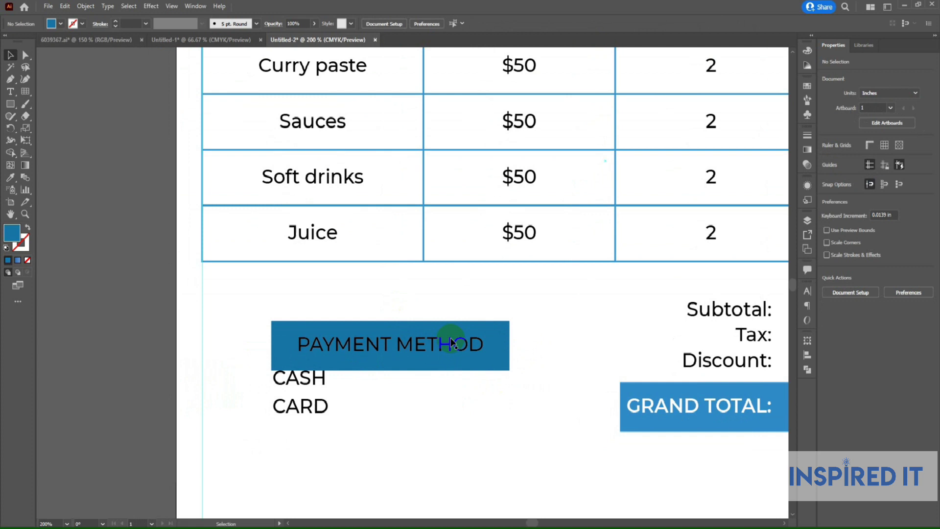
scroll(396, 363, "up", 1)
left_click_drag(385, 297, 386, 301)
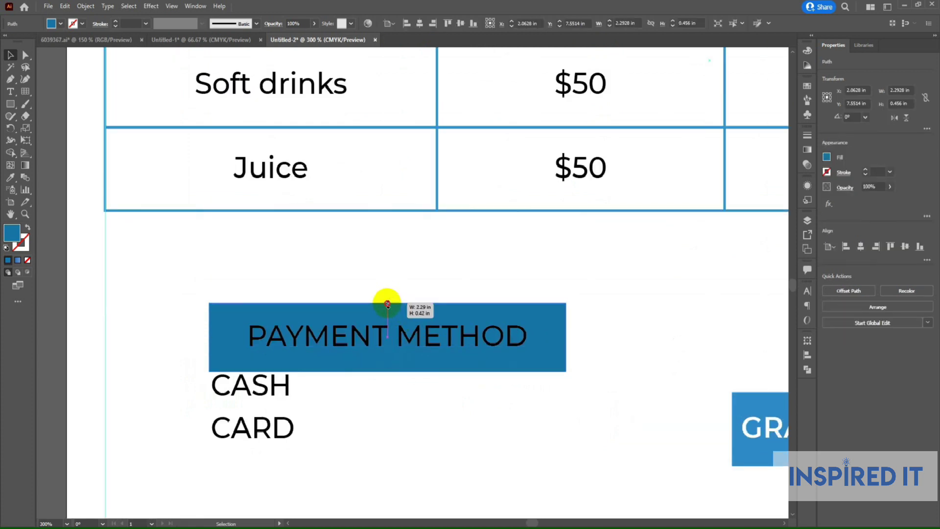
left_click(422, 269)
left_click_drag(422, 269, 469, 252)
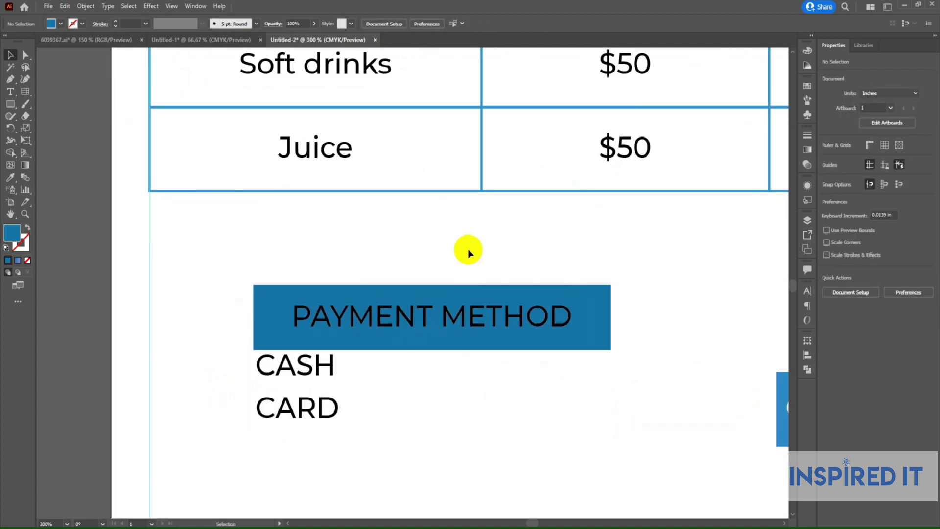
Step: Eyedrop white SemiBold styling onto the PAYMENT METHOD label
left_click(450, 313)
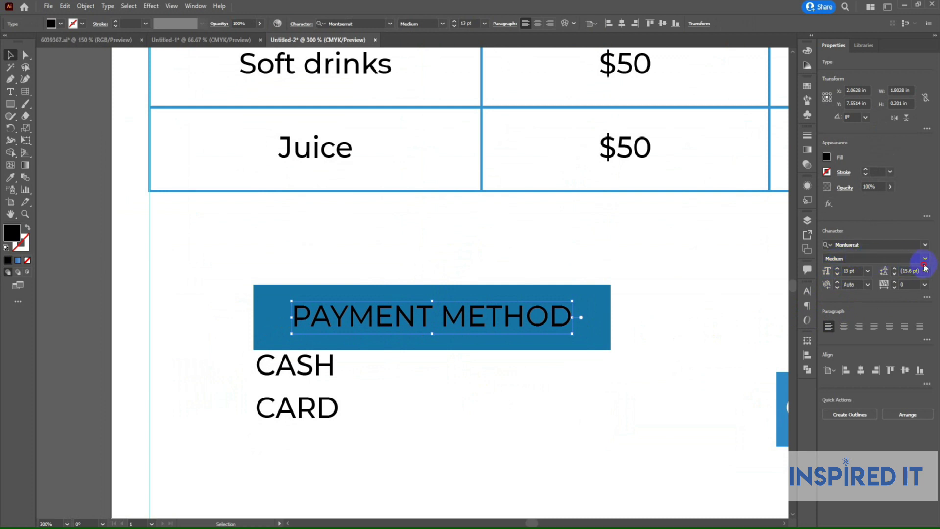
left_click(12, 180)
left_click(786, 407)
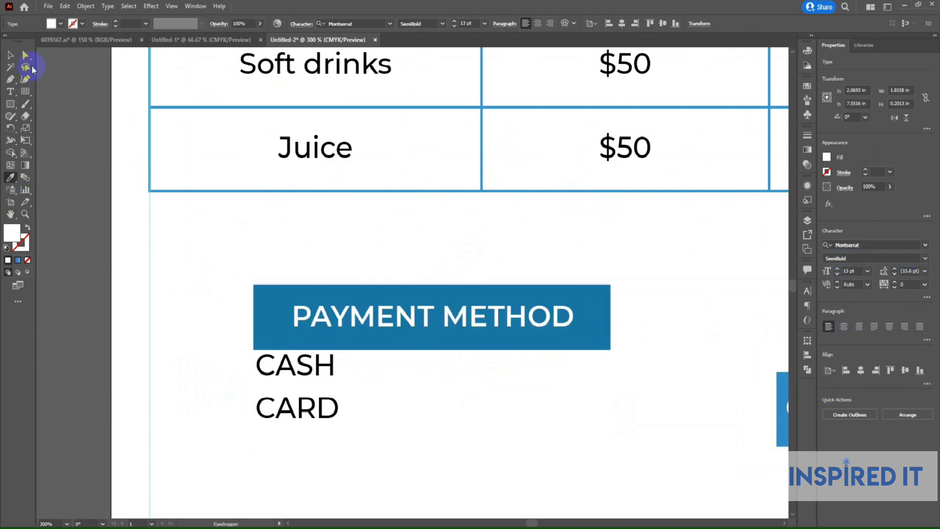
key("a")
mouse_move(489, 257)
left_mouse_down()
mouse_move(493, 343)
mouse_move(380, 265)
left_mouse_up()
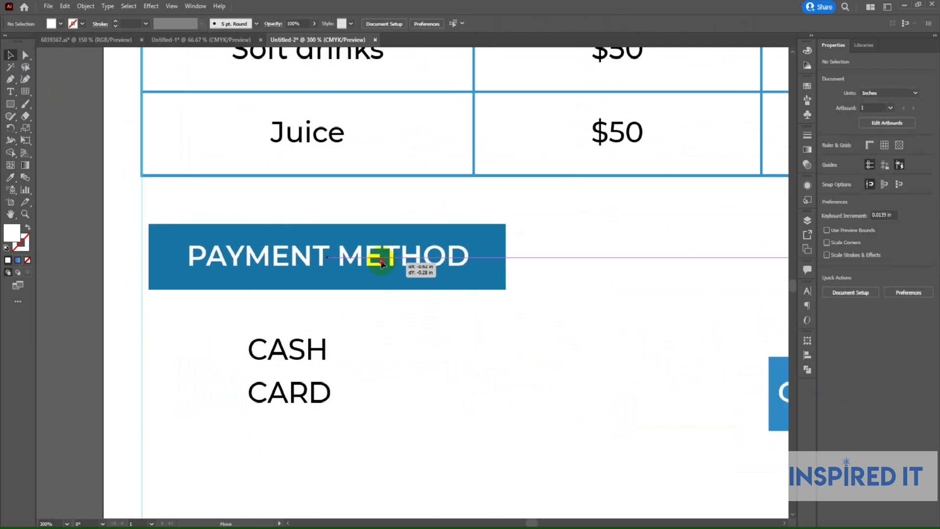
scroll(394, 343, "down", 2)
scroll(363, 325, "up", 2)
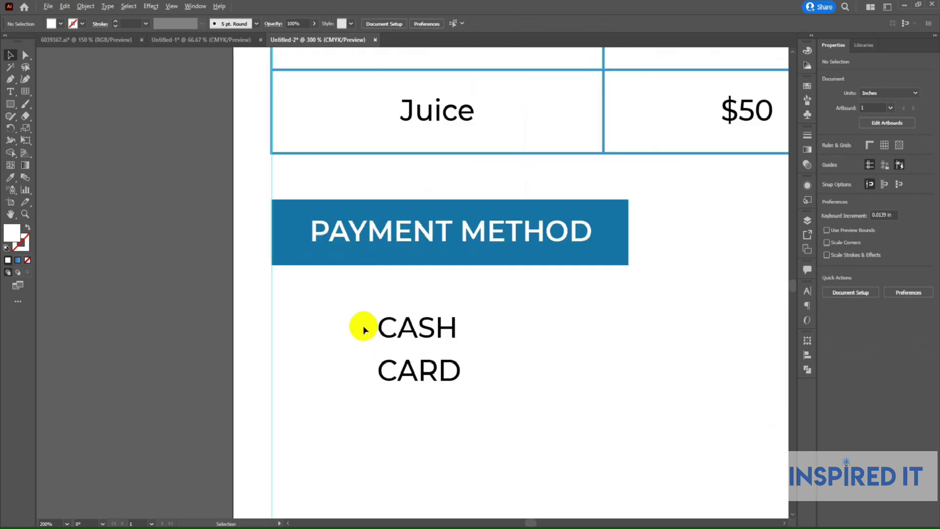
left_click_drag(363, 326, 451, 332)
left_click(326, 300)
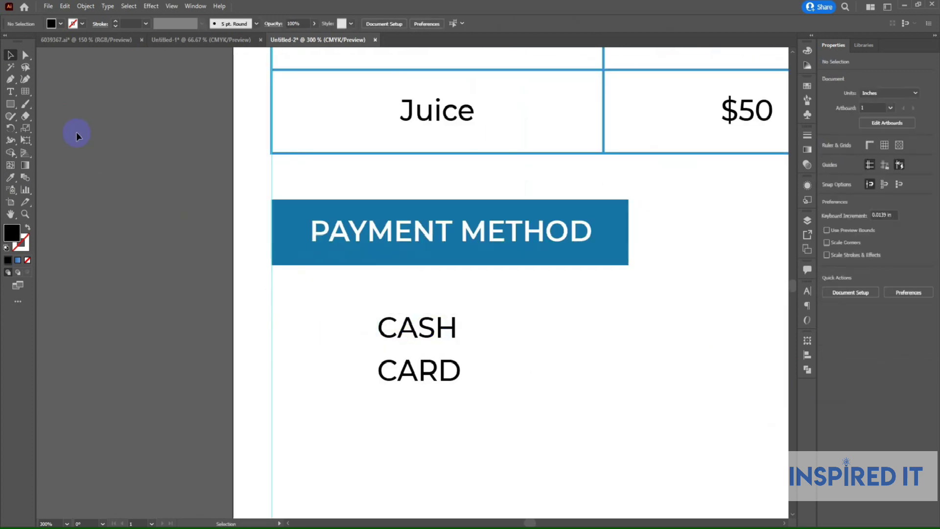
left_click(11, 104)
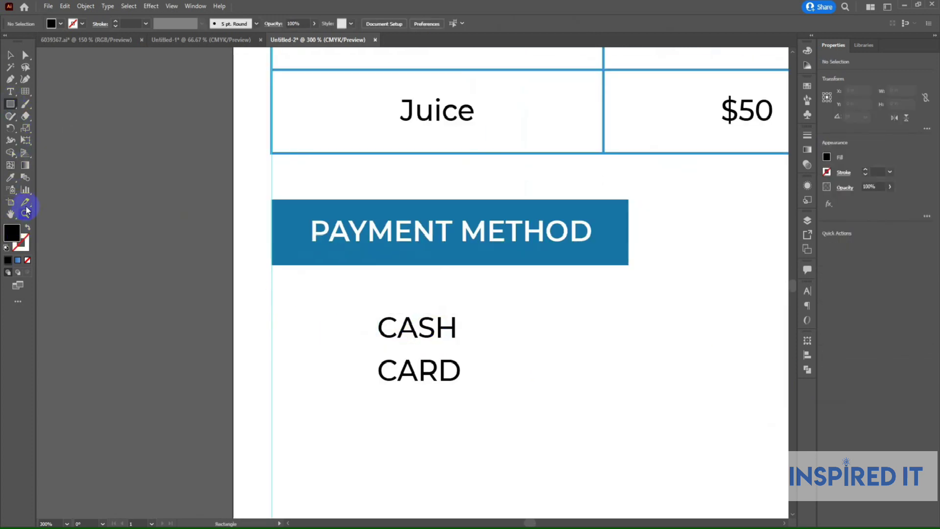
Step: Draw a no-fill rectangle around CASH with a thin 0.5 pt black stroke
left_click(28, 228)
scroll(351, 330, "up", 1)
left_click_drag(302, 283, 435, 340)
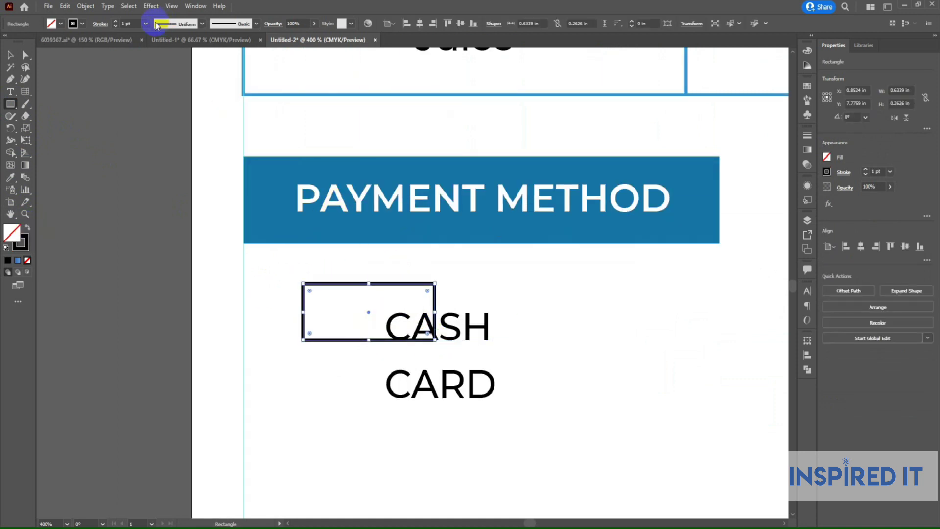
left_click(116, 28)
left_click(116, 28)
key("v")
left_click(321, 277)
Step: Fit the box to CASH and centre the text inside it
mouse_move(485, 327)
left_mouse_down()
mouse_move(412, 312)
mouse_move(464, 312)
left_mouse_up()
left_click(435, 312)
left_click(450, 315)
left_click(464, 308, "shift")
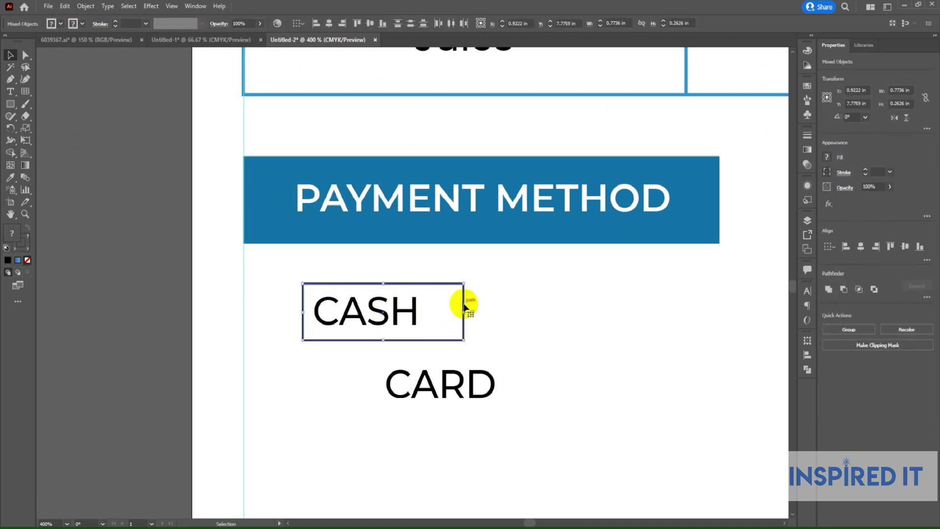
left_click(329, 25)
left_click(573, 319)
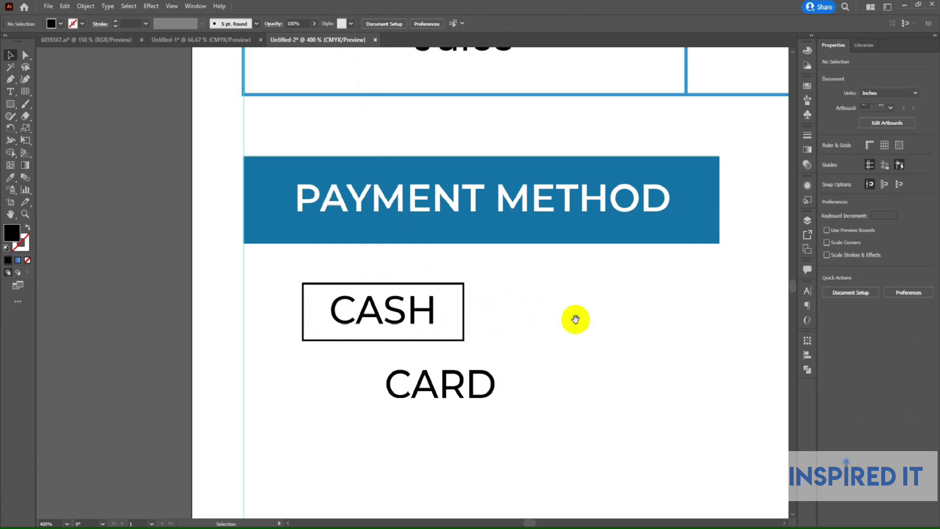
Step: Duplicate the CASH box to the right and delete the copied CASH text
scroll(431, 294, "right", 3)
mouse_move(294, 273)
left_mouse_down()
mouse_move(360, 311)
mouse_move(531, 311)
left_mouse_up()
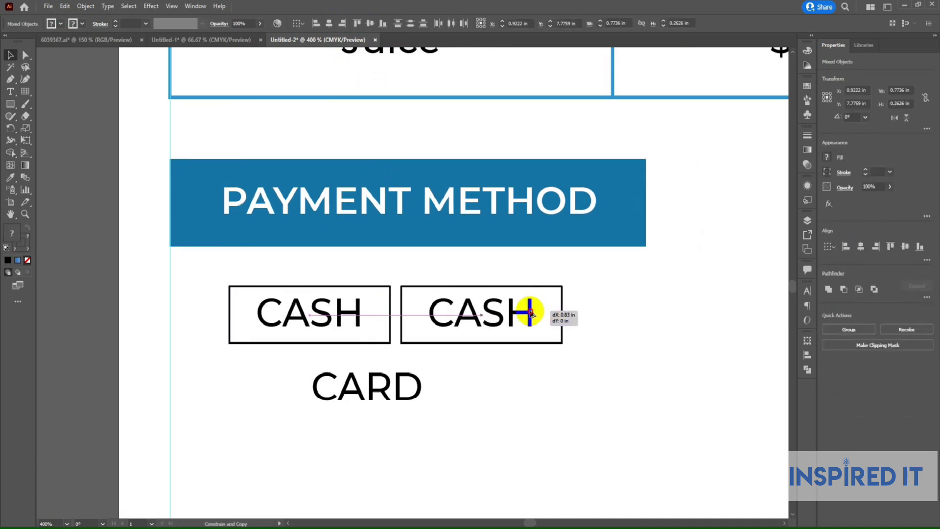
left_click(525, 351)
left_click(477, 315)
key("Delete")
Step: Centre CARD horizontally and vertically inside the copied box
left_click(367, 387)
left_click(556, 344, "shift")
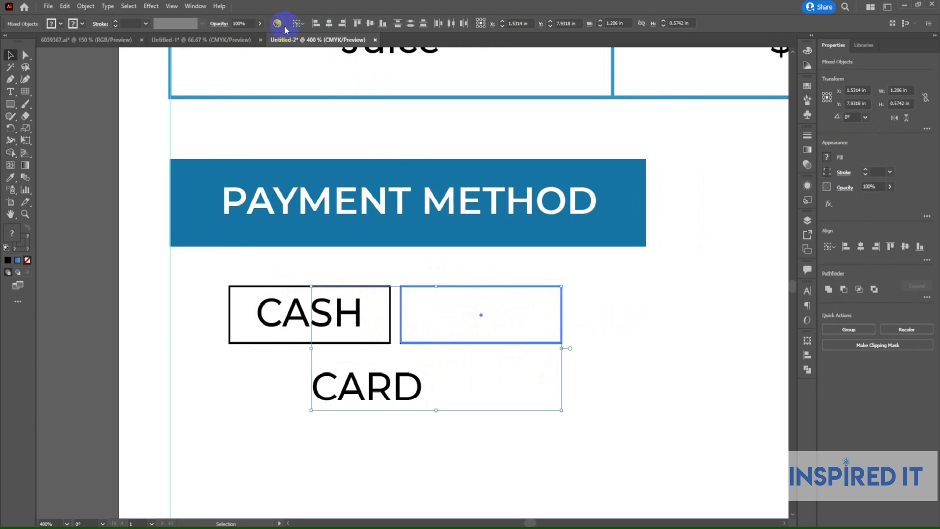
left_click(328, 24)
left_click(370, 23)
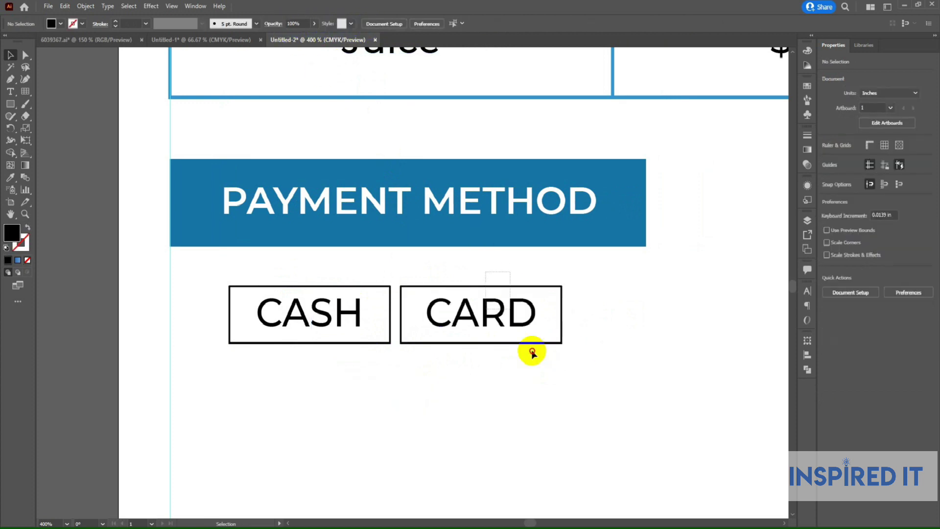
left_click(582, 387)
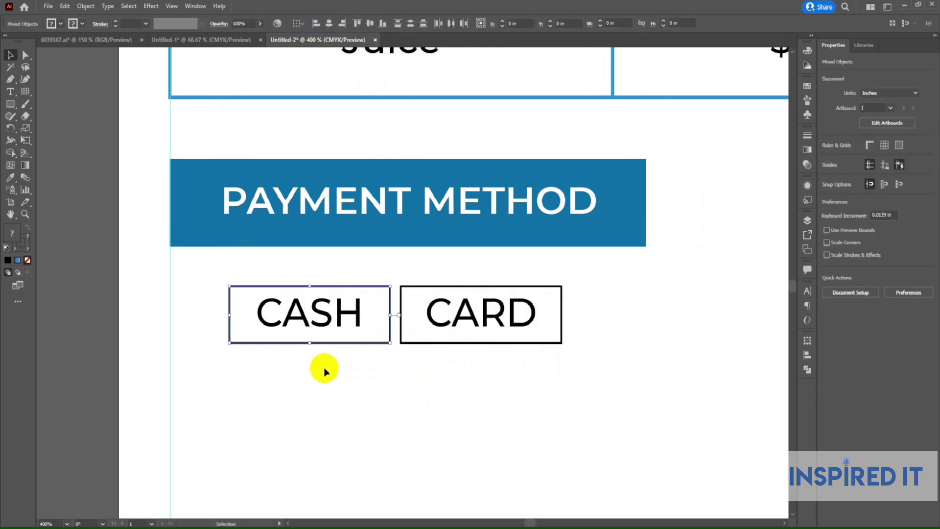
Step: Select the CASH and CARD boxes and PAYMENT METHOD bar, undoing a stray alignment and move
left_click(414, 368)
scroll(415, 367, "down", 2)
scroll(436, 398, "down", 2)
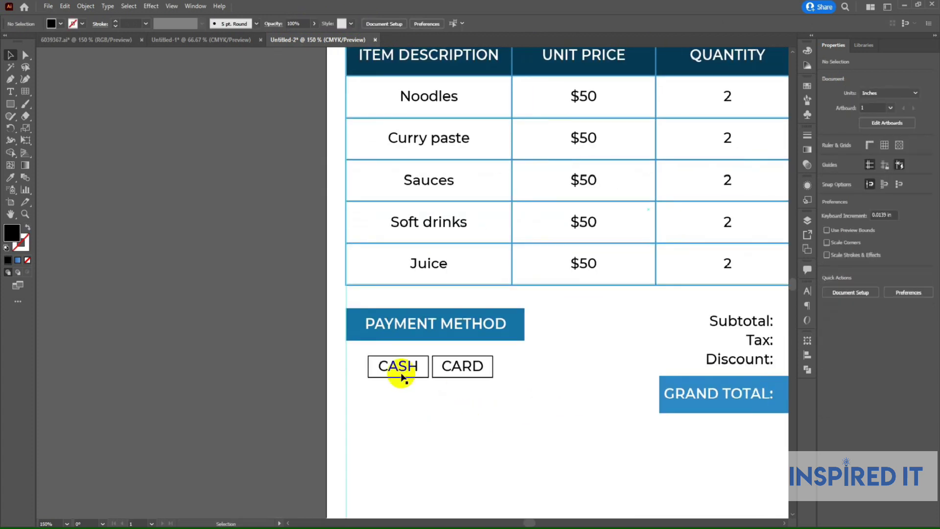
scroll(398, 373, "up", 4)
left_click_drag(454, 384, 467, 282)
left_click(466, 282)
left_click(329, 30)
key("ctrl+z")
left_click(656, 325)
mouse_move(556, 359)
left_mouse_down()
mouse_move(524, 405)
mouse_move(554, 389)
left_mouse_up()
key("ctrl+z")
Step: Centre the CASH and CARD boxes under the PAYMENT METHOD bar and move them closer
left_click_drag(343, 330, 541, 416)
left_click(515, 293, "shift")
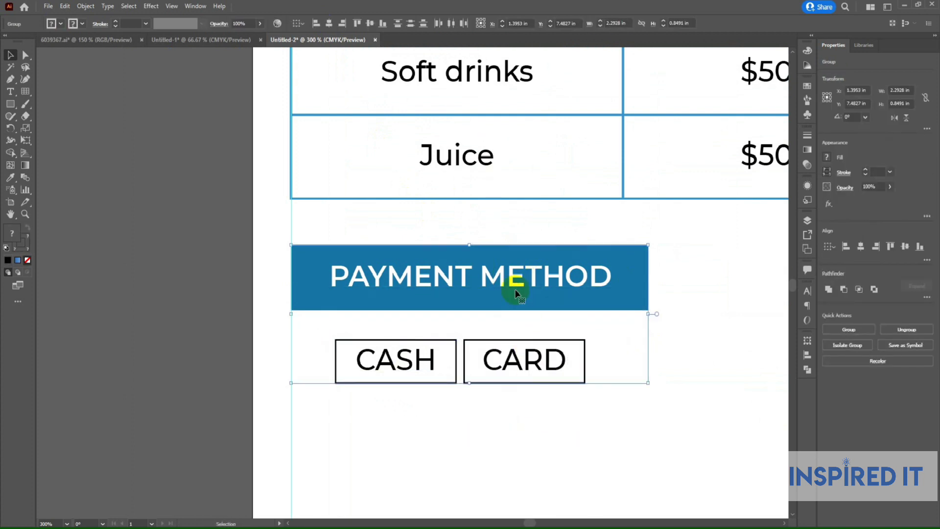
left_click(329, 23)
left_click(425, 418)
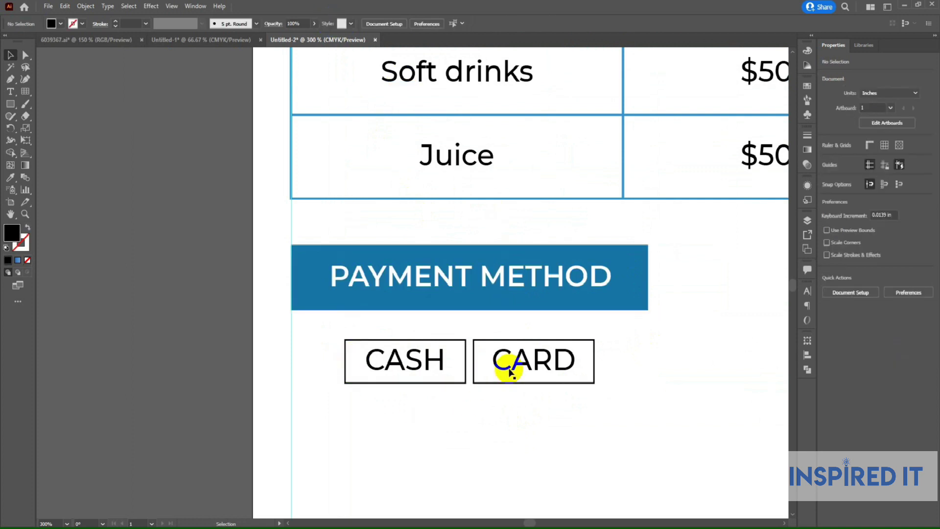
left_click_drag(524, 361, 531, 342)
left_click(494, 393)
Step: Group the payment section with the subtotals and GRAND TOTAL bar, aligning the PAYMENT METHOD block
scroll(495, 393, "down", 3)
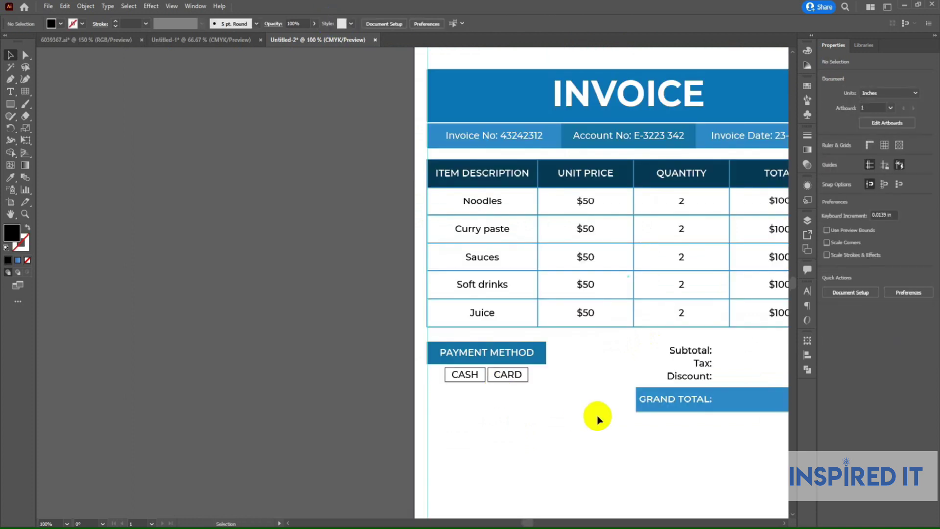
scroll(435, 307, "up", 2)
left_click_drag(379, 327, 475, 250)
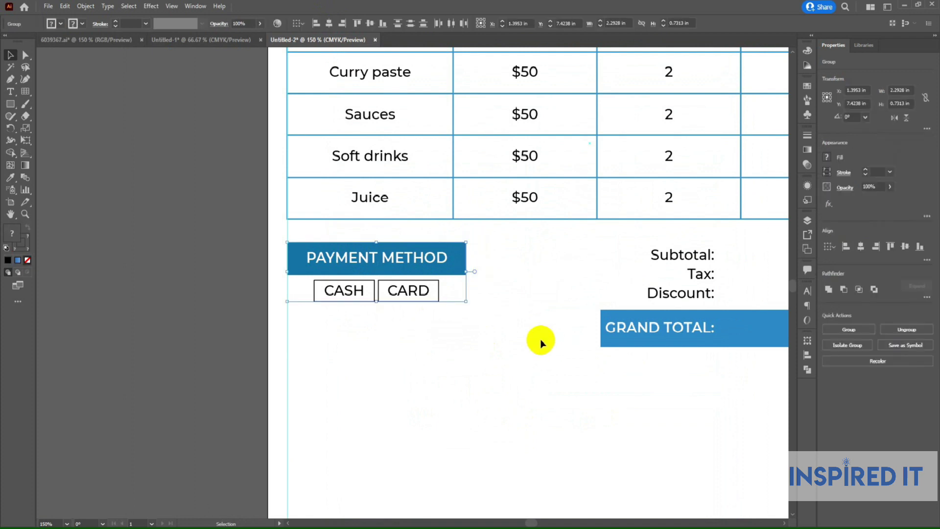
left_click_drag(640, 244, 704, 359)
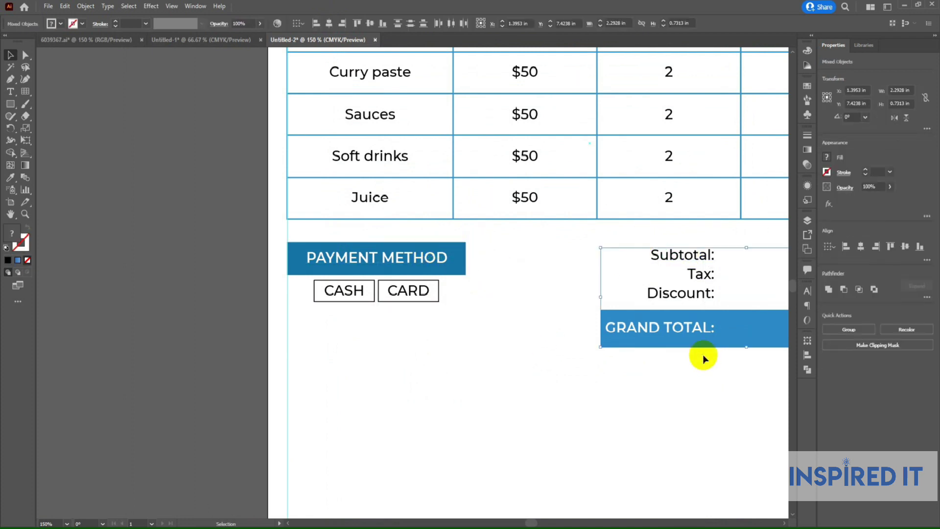
left_click(426, 267, "shift")
key("ctrl+g")
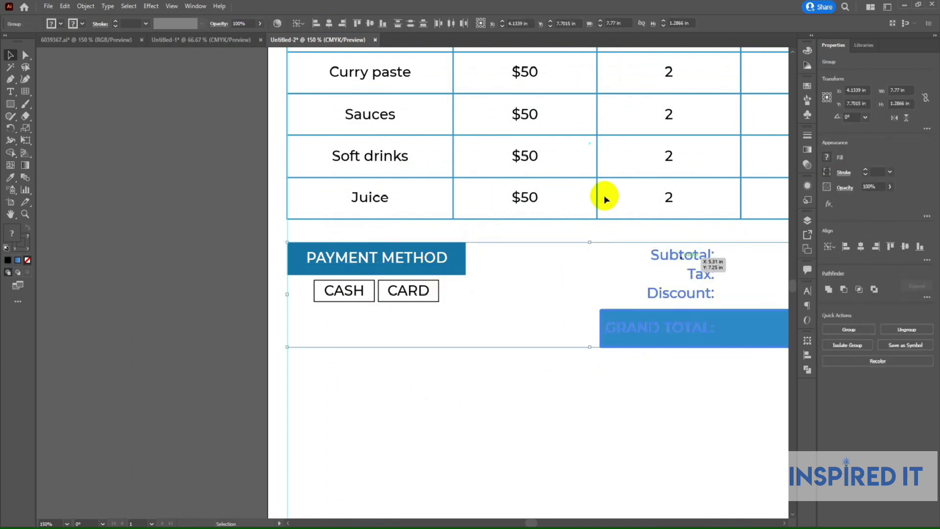
left_click(391, 22)
key("ctrl+1")
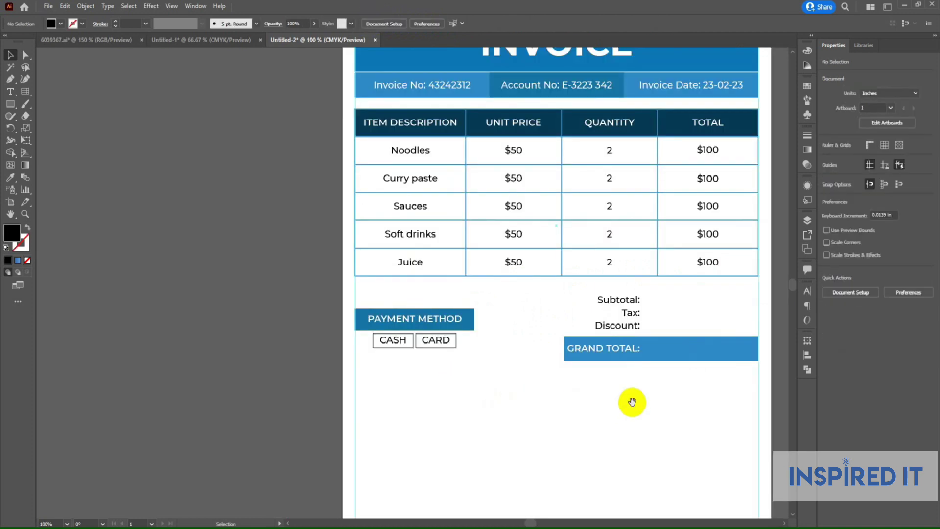
scroll(315, 374, "right", 5)
left_click(616, 368)
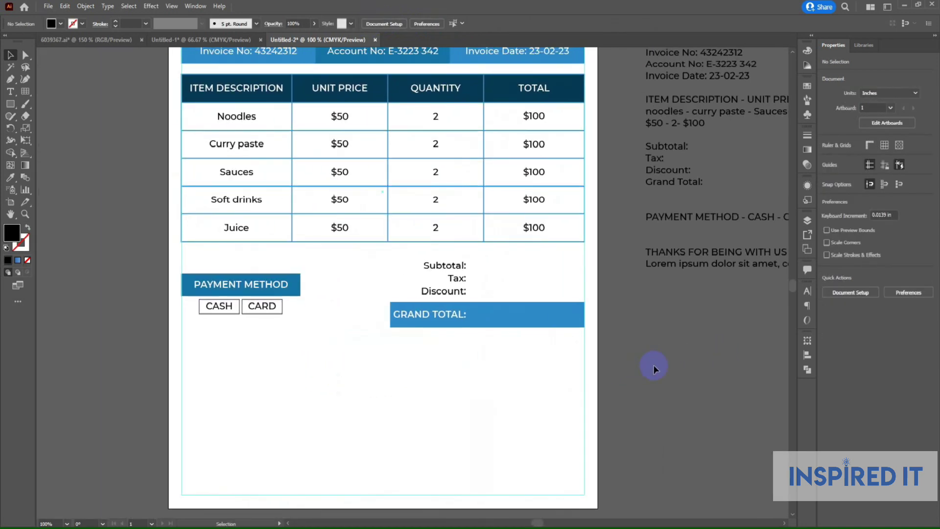
Step: Alt+Shift-drag a copy of the blue INVOICE banner down beneath the GRAND TOTAL box
scroll(655, 367, "down", 1, "alt")
scroll(672, 357, "right", 3)
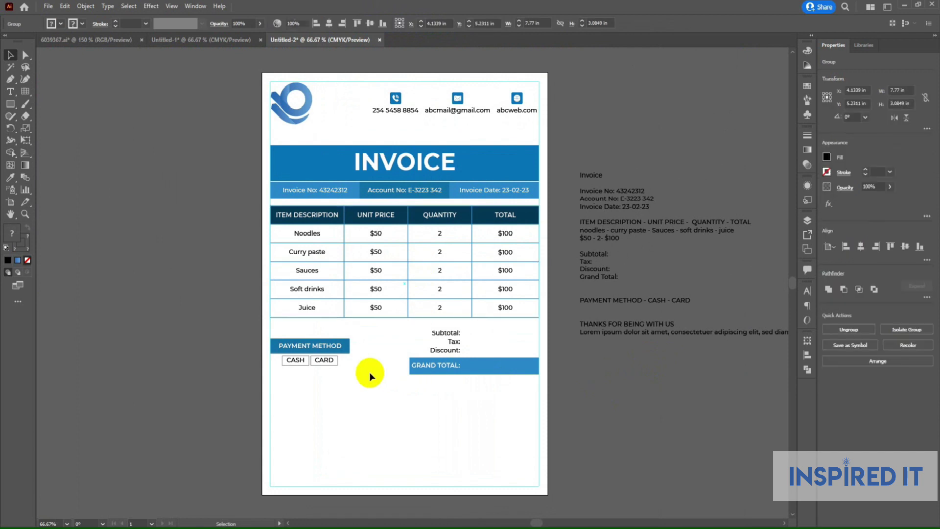
left_click(460, 420)
left_click_drag(460, 421, 464, 416)
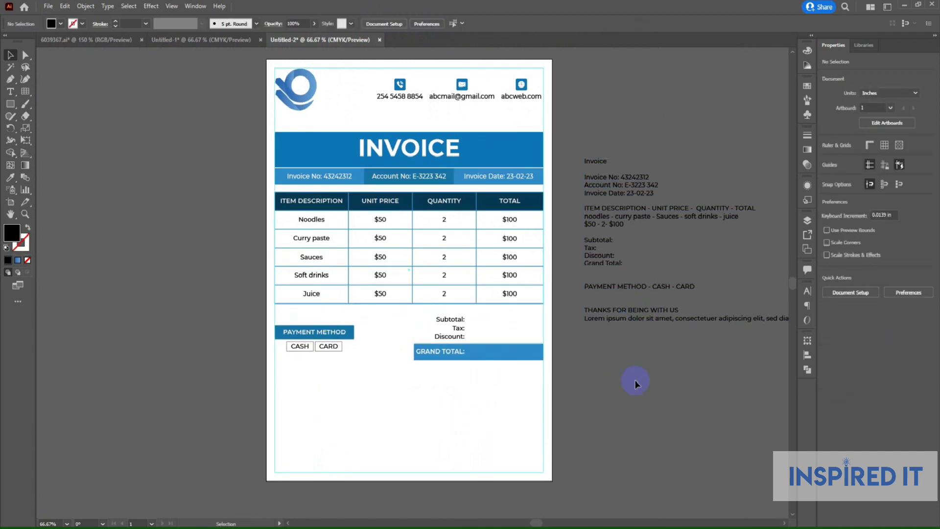
left_click_drag(541, 156, 539, 412)
key("ctrl+plus")
Step: Make the copied blue band shorter and narrow it around its centre
left_click_drag(437, 351, 438, 362)
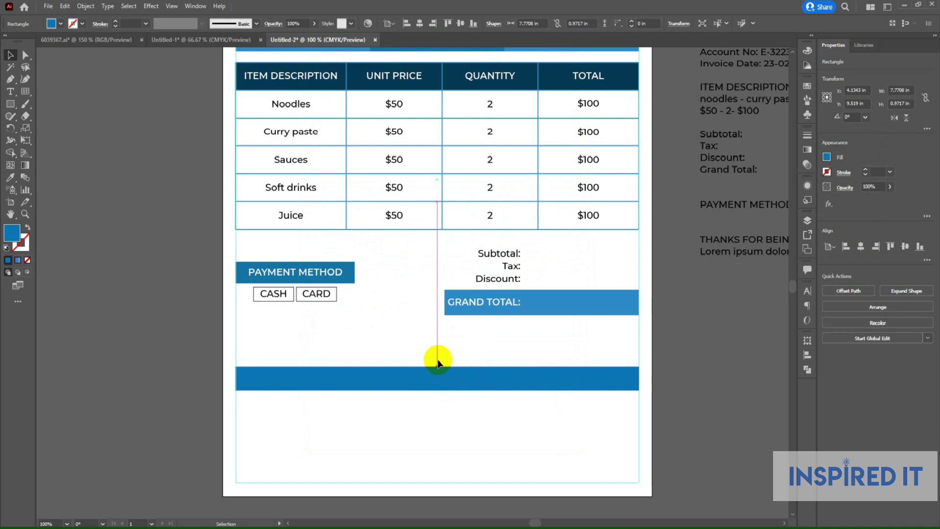
left_click(439, 362)
left_click(616, 388)
left_click_drag(639, 378, 537, 380)
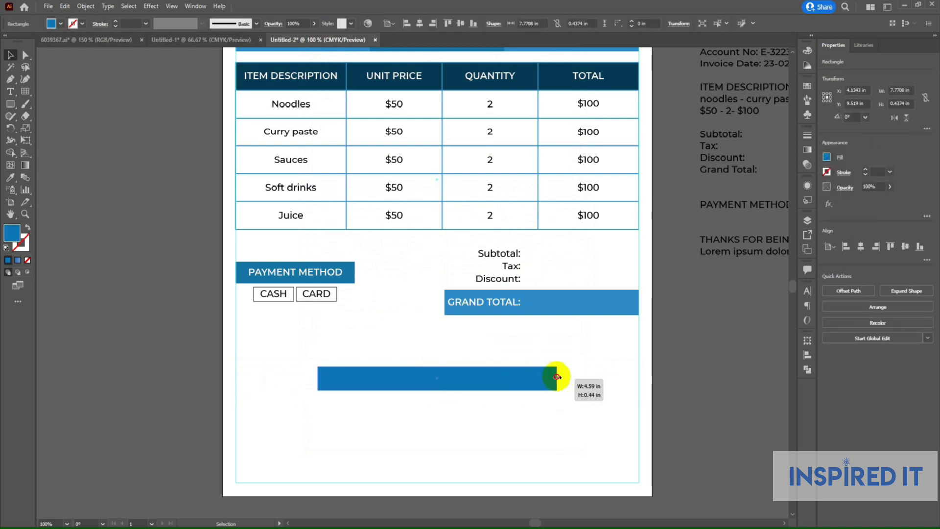
Step: Copy the THANKS FOR BEING WITH US line from the pasteboard and paste it by the bar
double_click(607, 264)
mouse_move(607, 265)
left_mouse_down()
mouse_move(563, 267)
mouse_move(710, 269)
left_mouse_up()
key("ctrl+c")
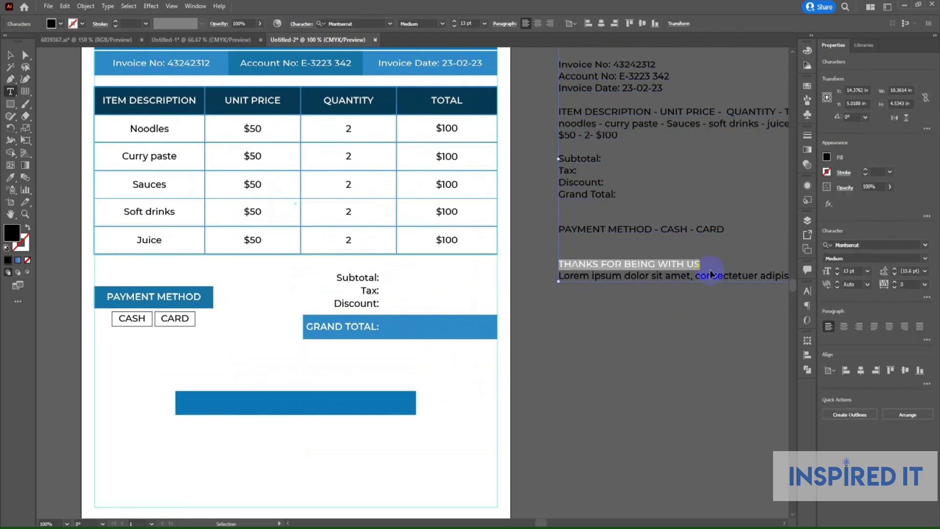
left_click_drag(248, 365, 284, 273)
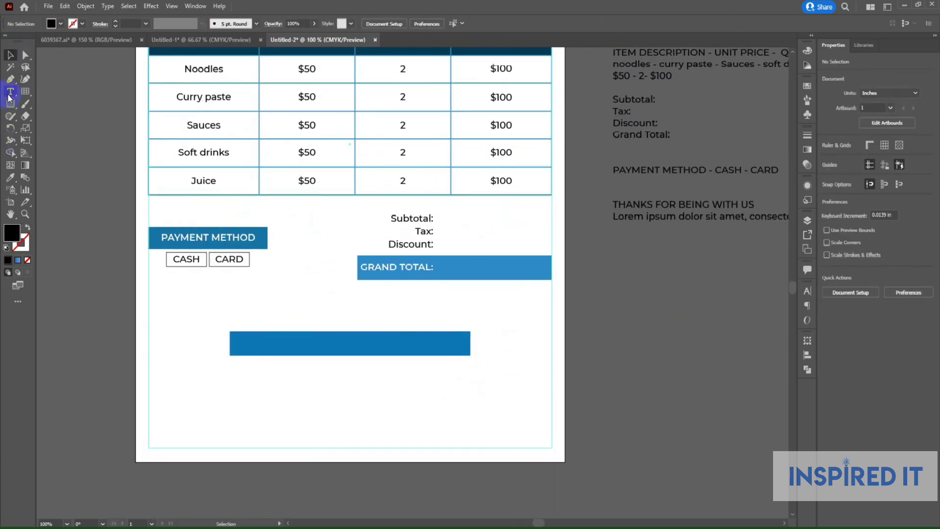
left_click(327, 385)
key("ctrl+v")
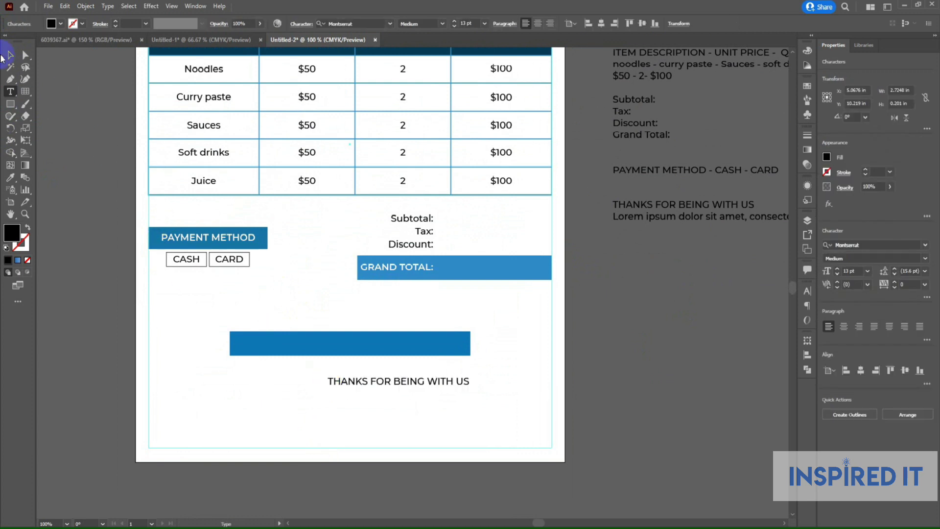
Step: Centre the THANKS text horizontally and vertically on the bar, then shorten the bar
left_click(10, 55)
left_click(388, 362)
left_click(395, 345, "shift")
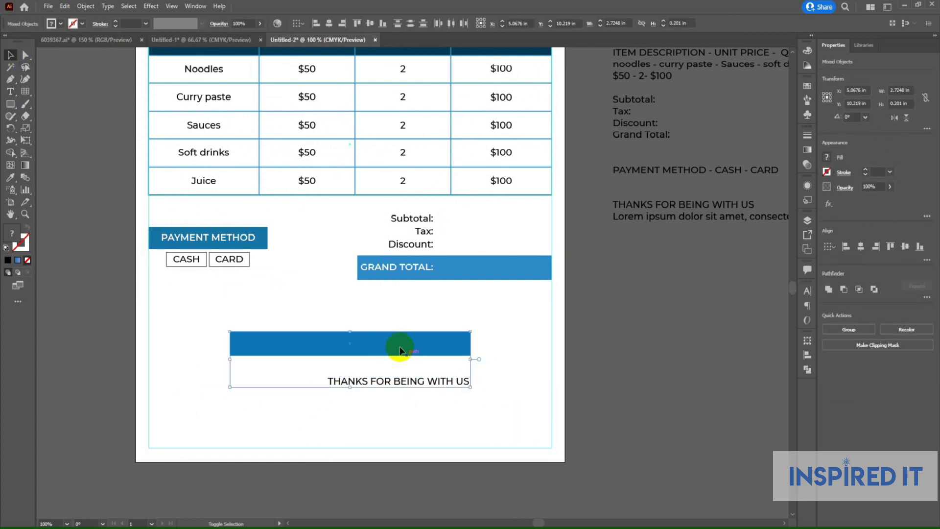
left_click(330, 23)
left_click(370, 23)
scroll(451, 357, "up", 2)
left_click(481, 332)
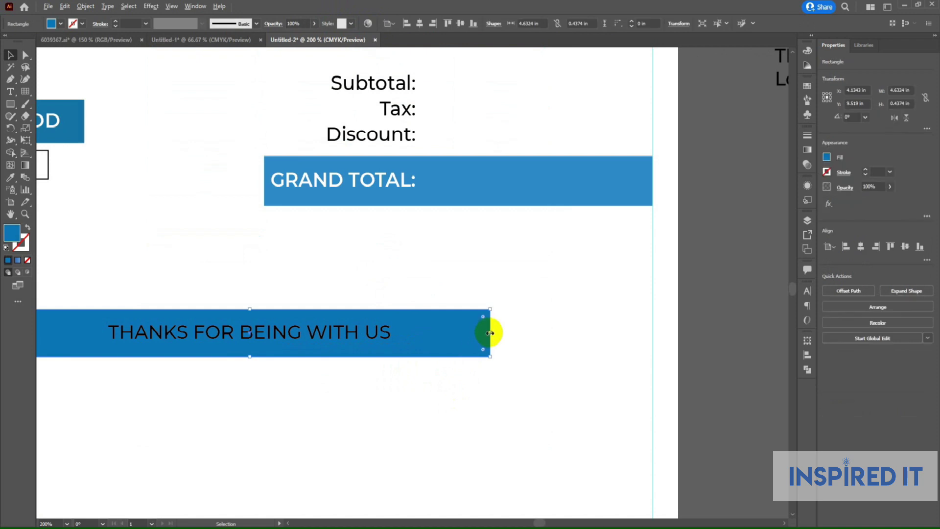
left_click_drag(490, 333, 452, 333)
scroll(486, 351, "left", 3)
Step: Give the THANKS text GRAND TOTAL's white bold style using the Eyedropper
left_click(456, 342)
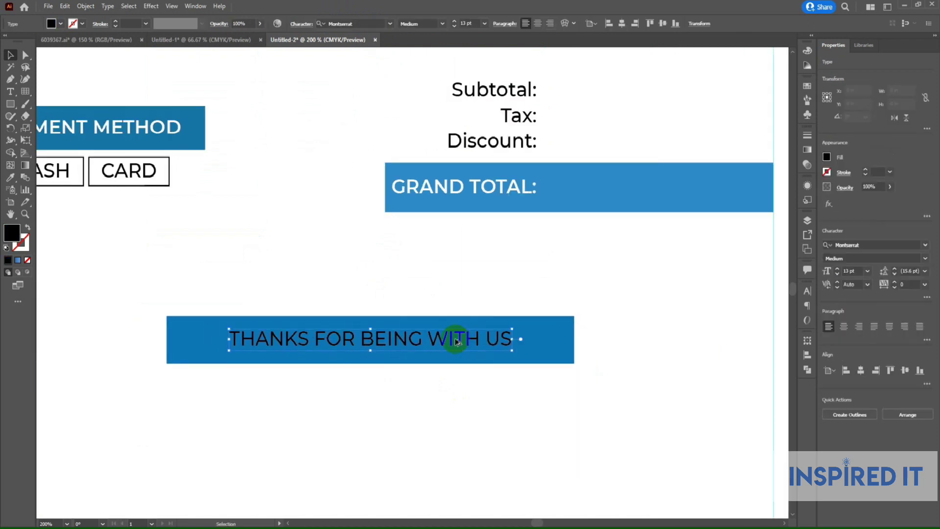
scroll(455, 341, "down", 1)
left_click(11, 178)
left_click(451, 223)
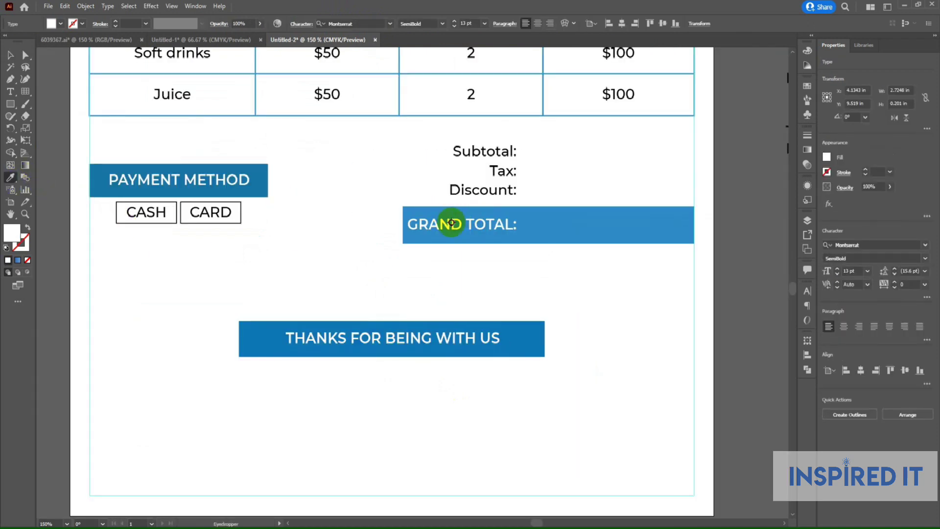
left_click(11, 57)
left_click(558, 375)
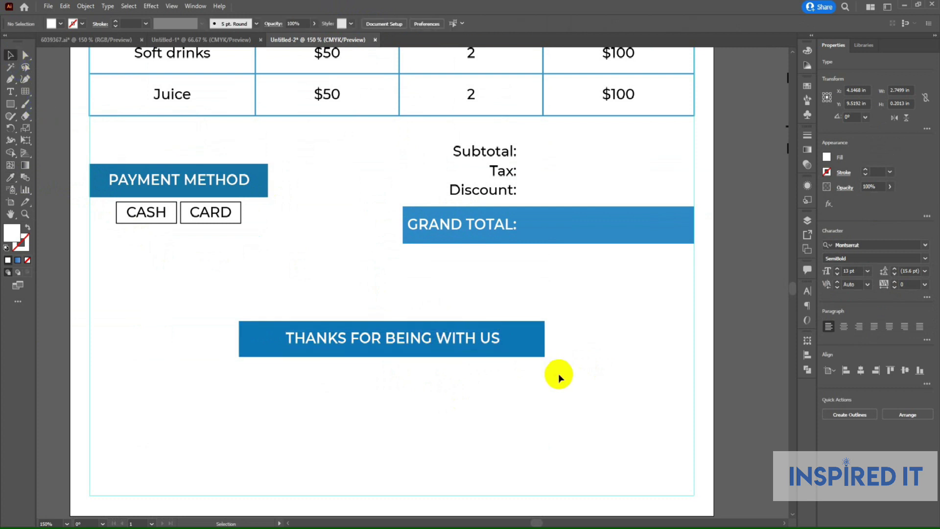
Step: Round the corners of the THANKS bar with its live corner widgets
scroll(421, 365, "up", 1)
scroll(362, 348, "left", 2)
left_click(300, 325)
left_click_drag(288, 327, 291, 329)
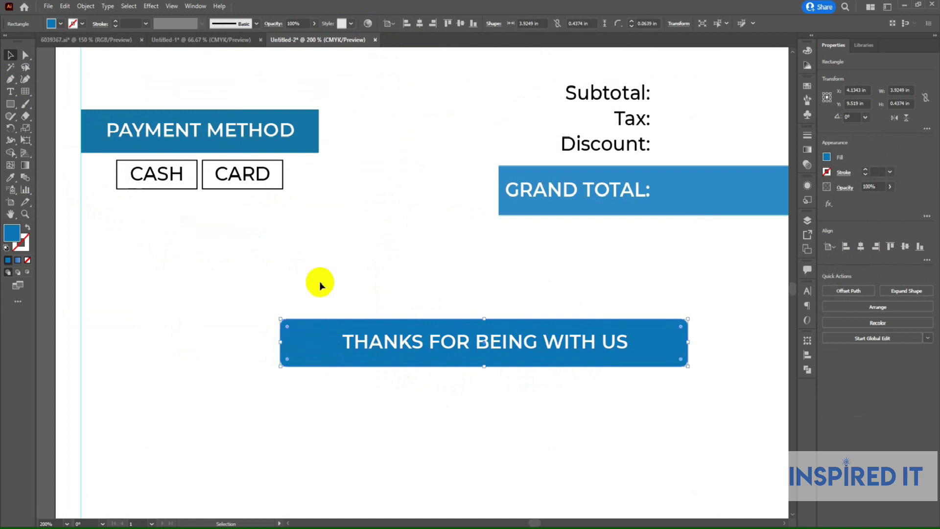
left_click(317, 279)
scroll(594, 315, "down", 2)
scroll(673, 348, "right", 2)
scroll(672, 260, "up", 1)
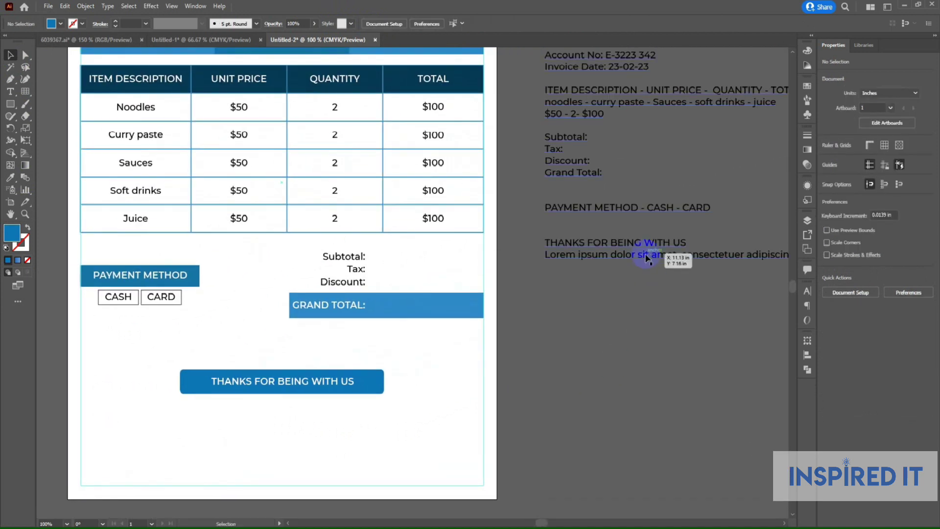
scroll(430, 315, "right", 2)
scroll(448, 273, "right", 1)
Step: Copy the Lorem ipsum line from the pasteboard text
double_click(366, 273)
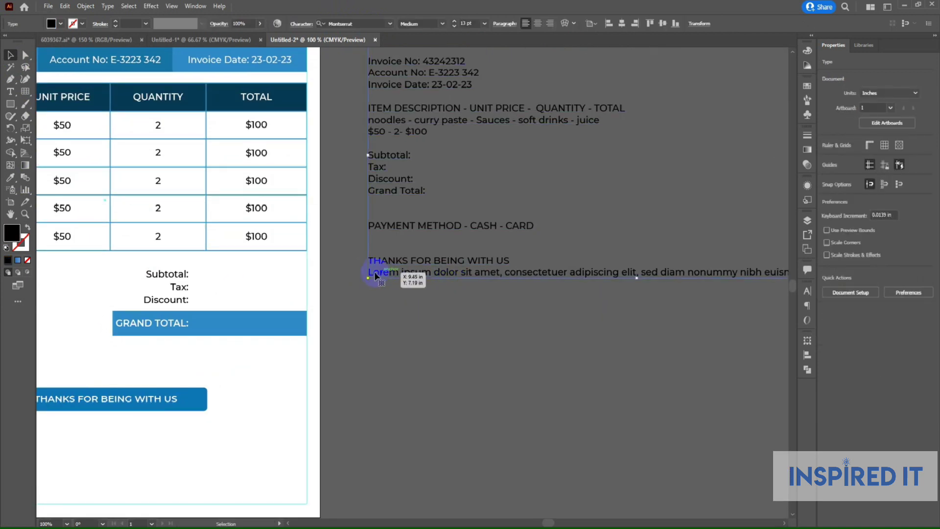
left_click_drag(467, 279, 717, 289)
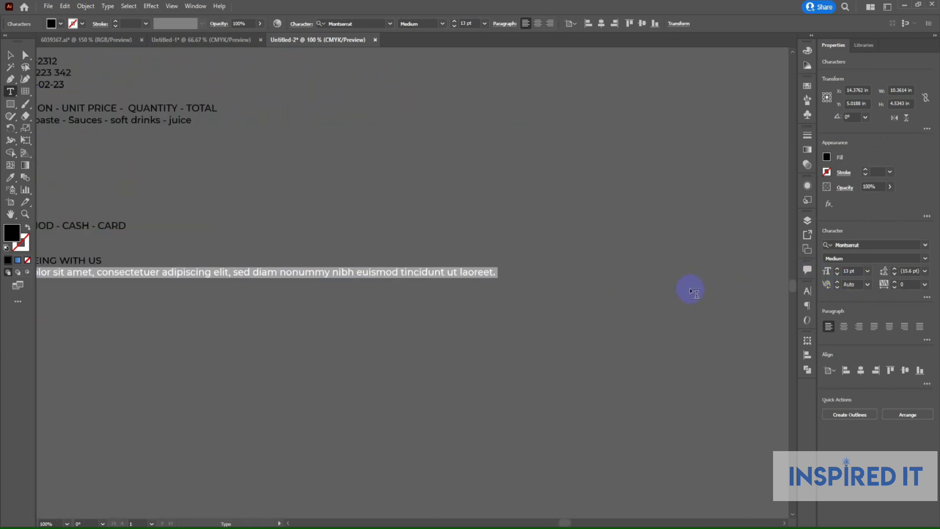
left_click(10, 58)
left_click_drag(302, 388, 550, 363)
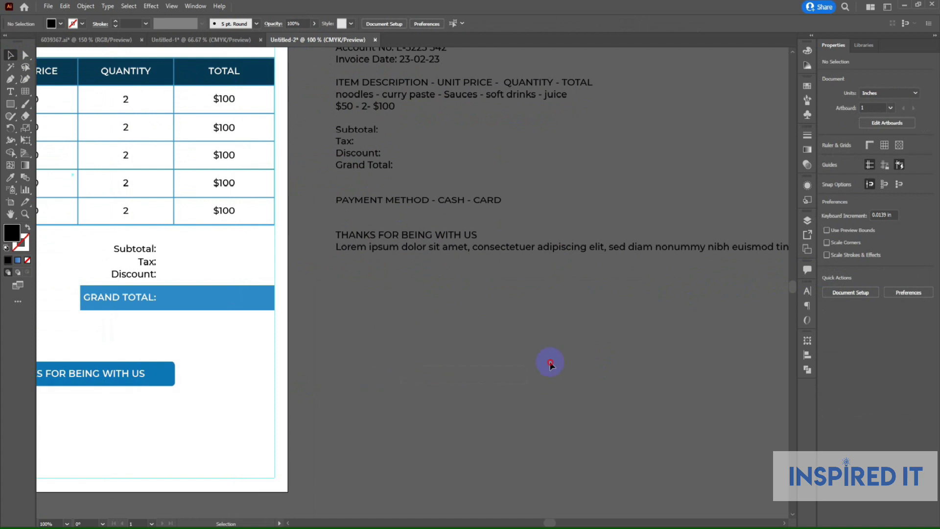
left_click_drag(224, 367, 454, 294)
Step: Paste the Lorem ipsum into an area-type box below the bar, centre-aligned and fitted to two lines
left_click(11, 90)
mouse_move(164, 322)
left_mouse_down()
mouse_move(489, 387)
mouse_move(463, 398)
left_mouse_up()
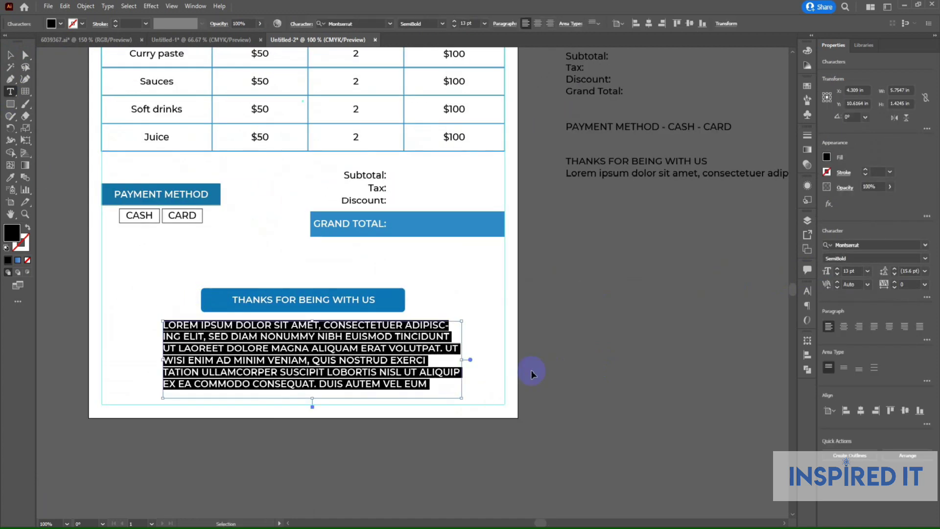
type("Lorem ipsum dolor sit amet, consectetuer adipiscing elit, sed diam nonummy nibh euismod tincidunt ut laoreet.")
left_click(13, 55)
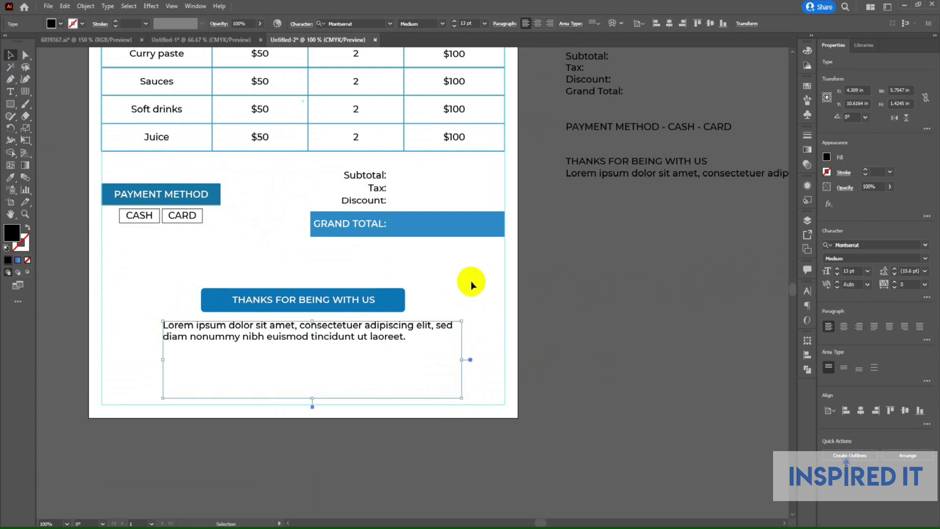
left_click(537, 24)
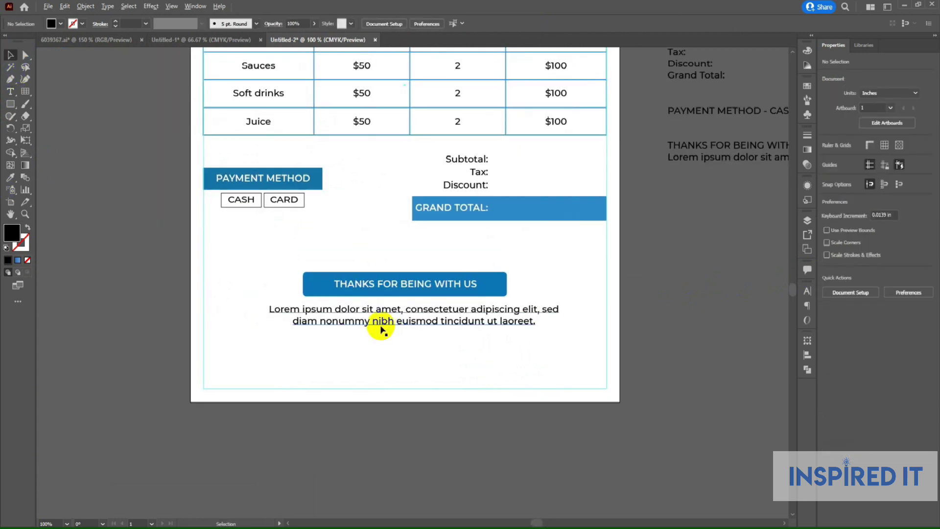
key("ctrl+equal")
left_click_drag(431, 411, 431, 326)
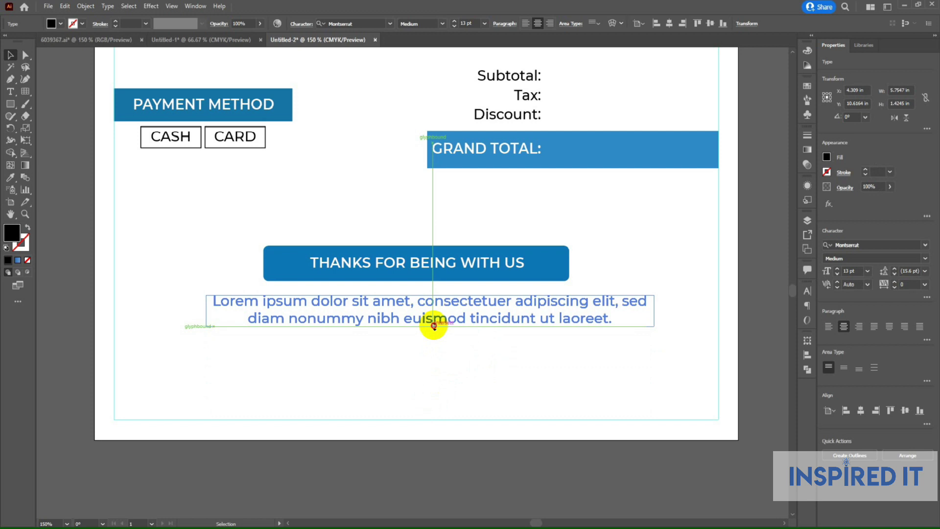
left_click_drag(656, 310, 646, 310)
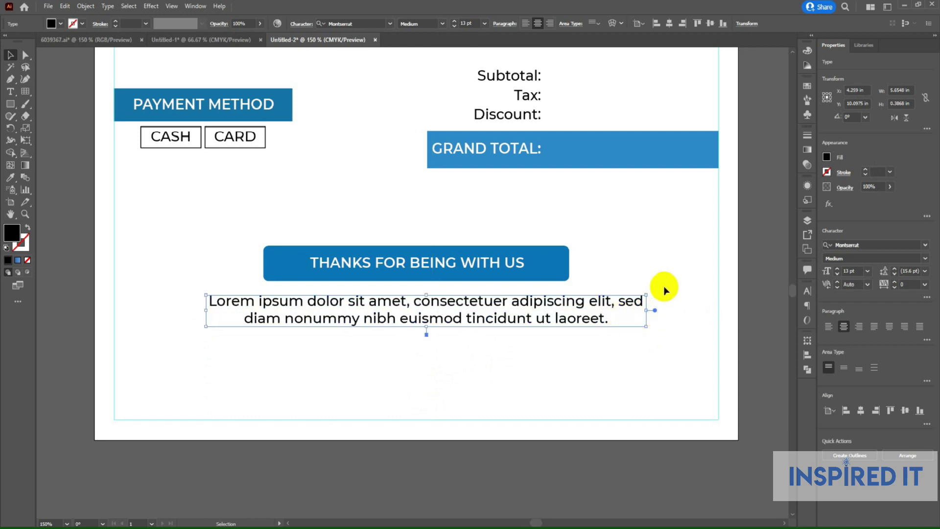
scroll(588, 319, "up", 2)
Step: Group the THANKS text with its blue bar and centre it over the Lorem caption
left_click(513, 312, "shift")
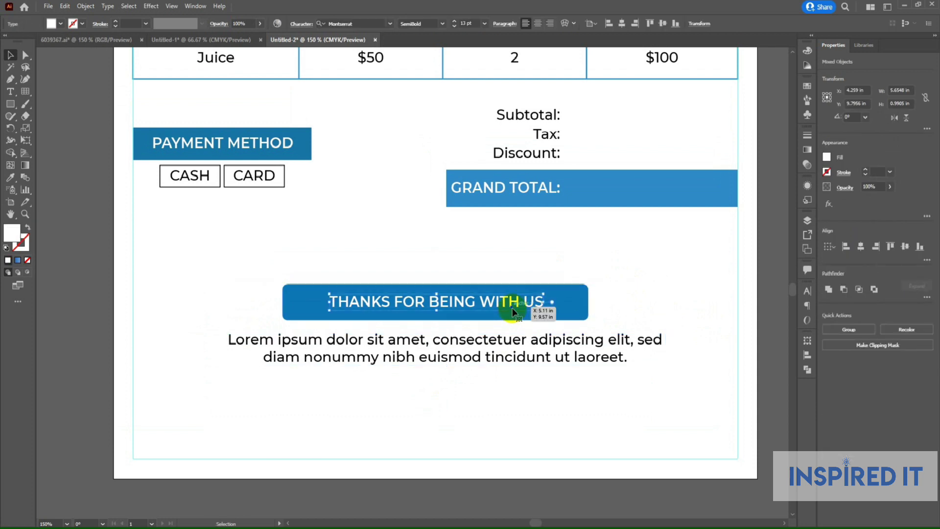
left_click(406, 250)
left_click(428, 299)
left_click(579, 315, "shift")
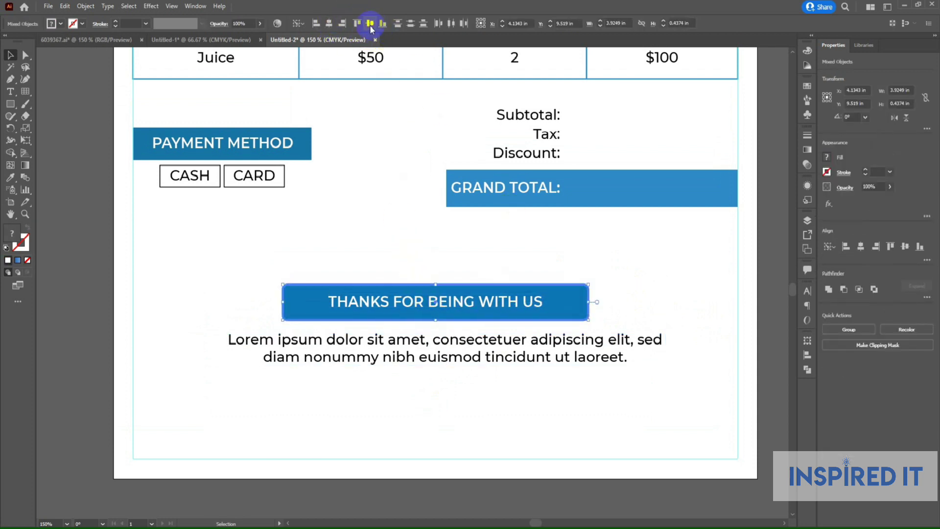
key("ctrl+g")
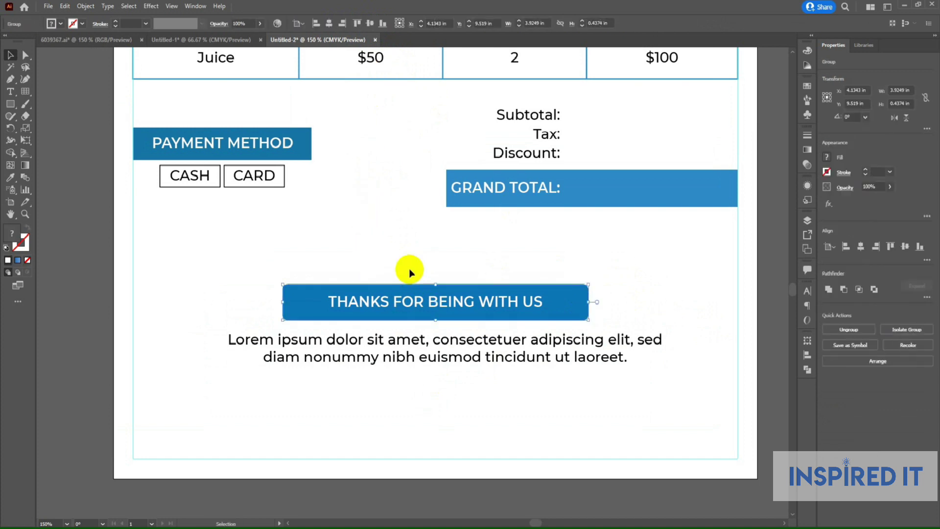
left_click(441, 338, "shift")
left_click(376, 23)
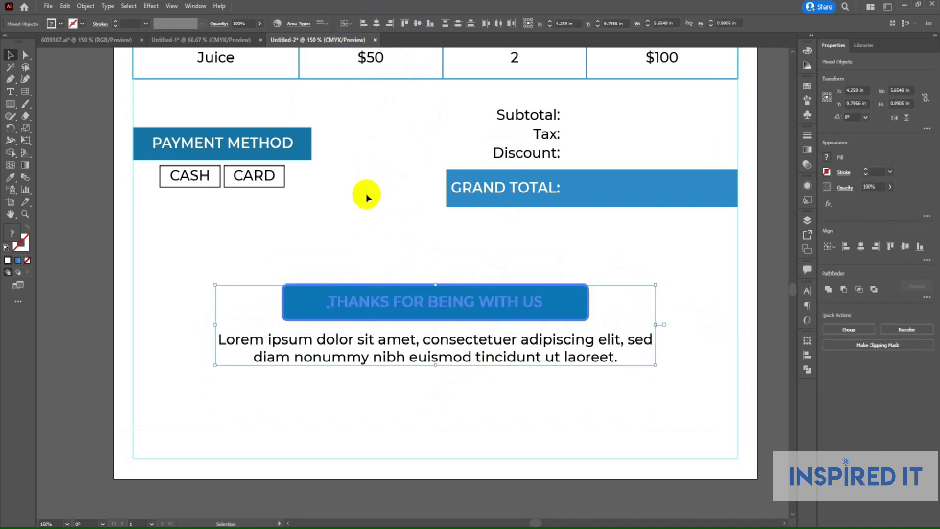
left_click(366, 193)
Step: Move the thank-you bar slightly lower and select it along with the totals group
key("ctrl+minus")
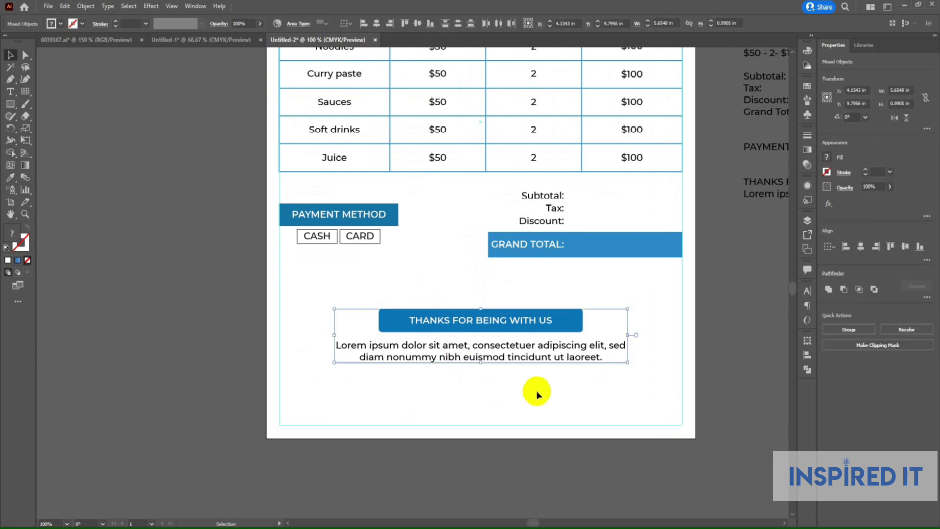
key("ctrl+minus")
key("ctrl+minus")
scroll(503, 421, "up", 2)
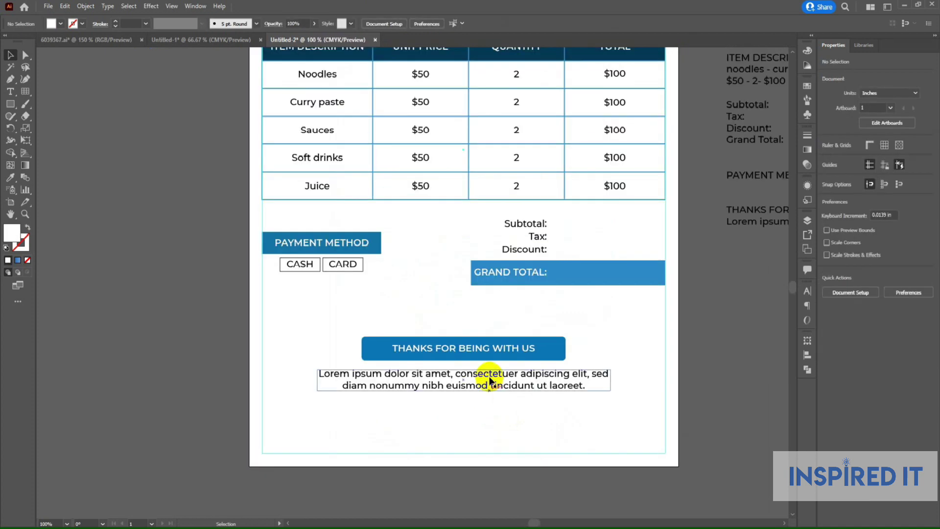
left_click_drag(501, 358, 502, 371)
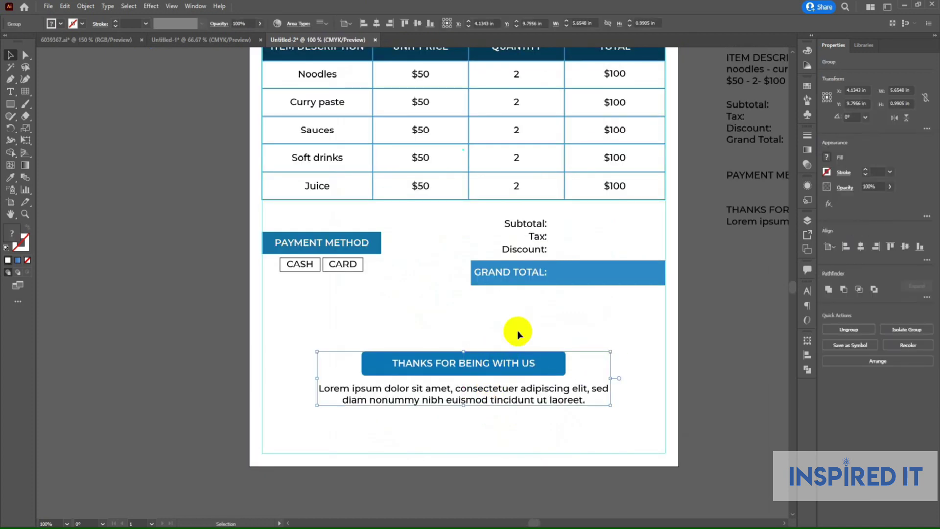
left_click(474, 390)
scroll(474, 389, "up", 2)
left_click(472, 411)
left_click(535, 323, "shift")
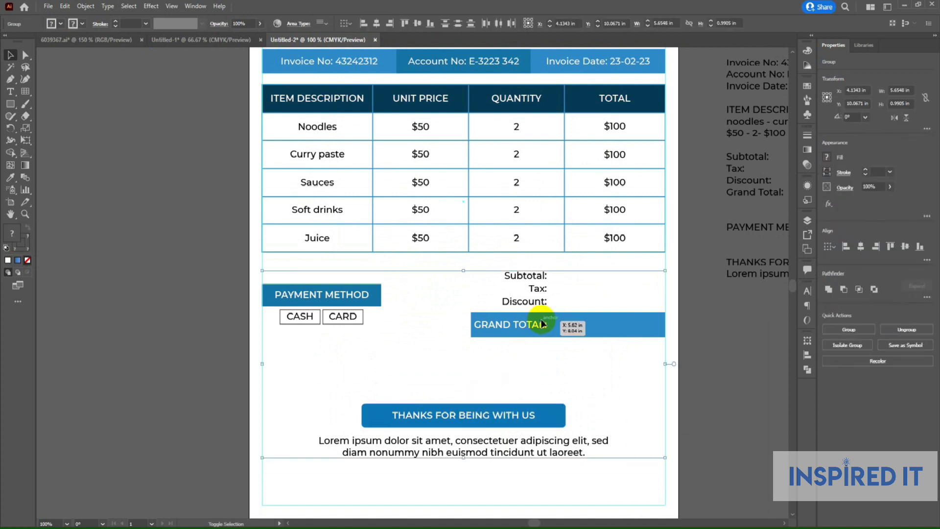
key("ctrl+shift+a")
Step: Delete the leftover reference text block beside the invoice
scroll(571, 378, "down", 1)
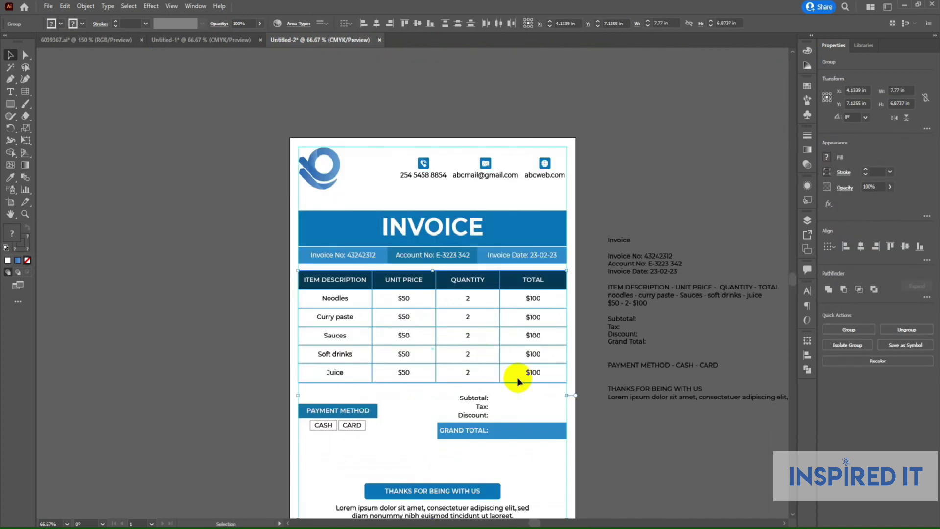
left_click_drag(581, 175, 702, 133)
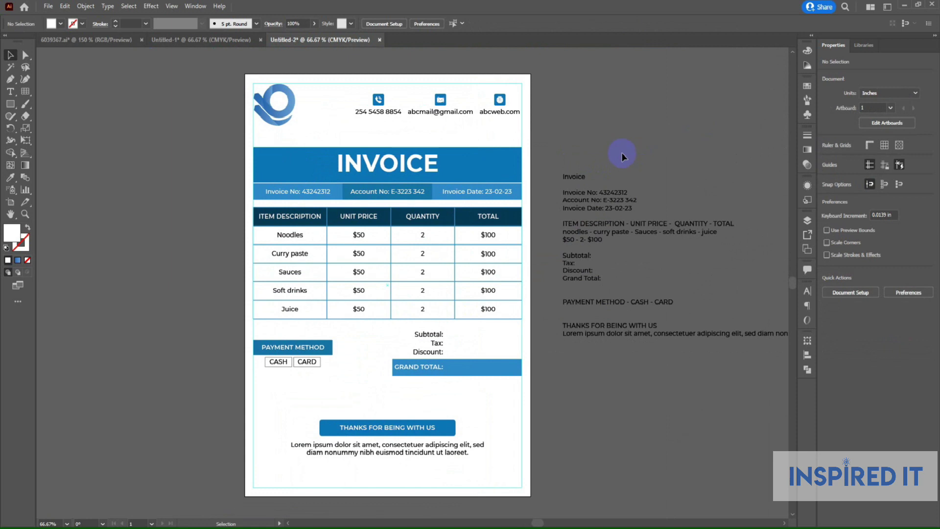
left_click(643, 351)
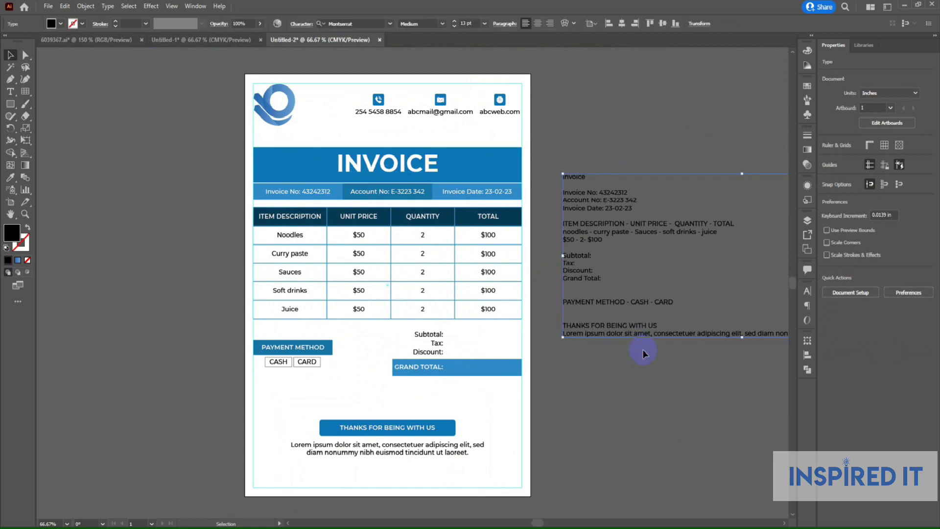
key("Delete")
Step: Select all artwork and apply Expand Appearance, then Expand with Object and Fill
key("ctrl+a")
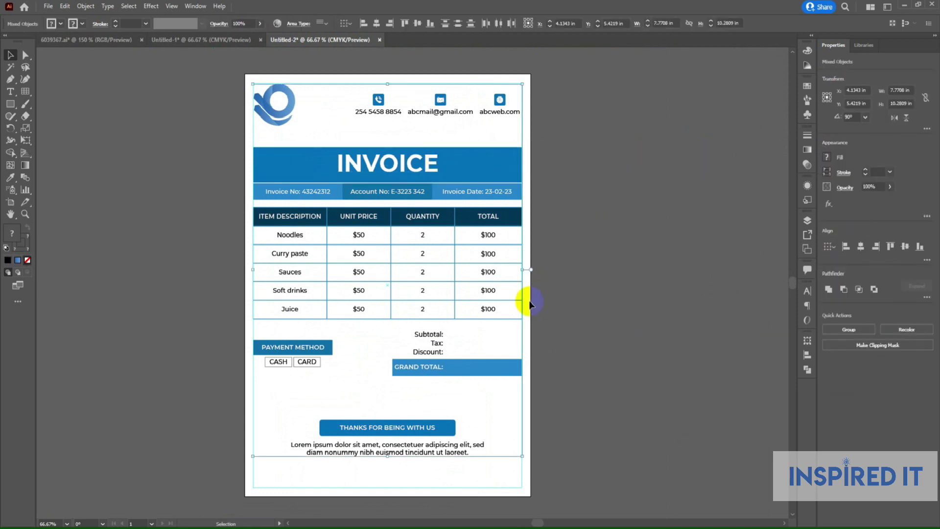
left_click(86, 6)
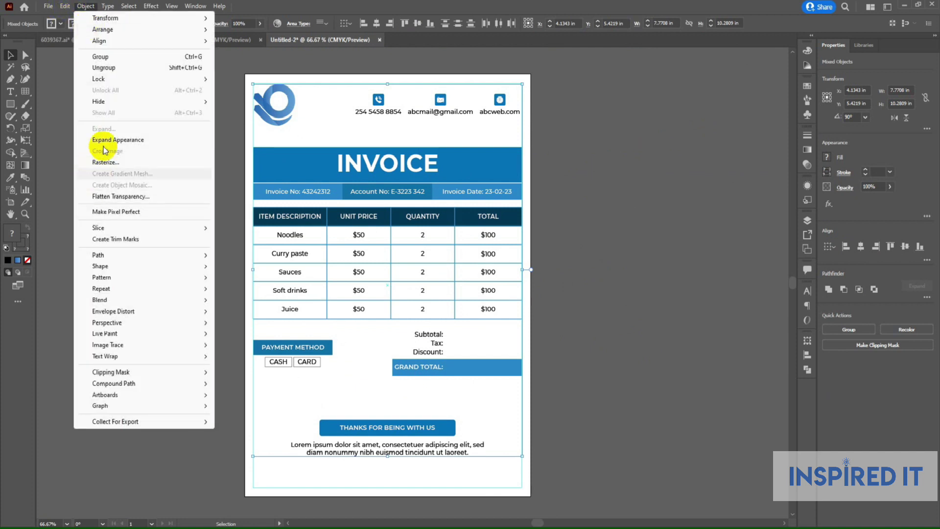
left_click(104, 139)
left_click(86, 6)
left_click(98, 129)
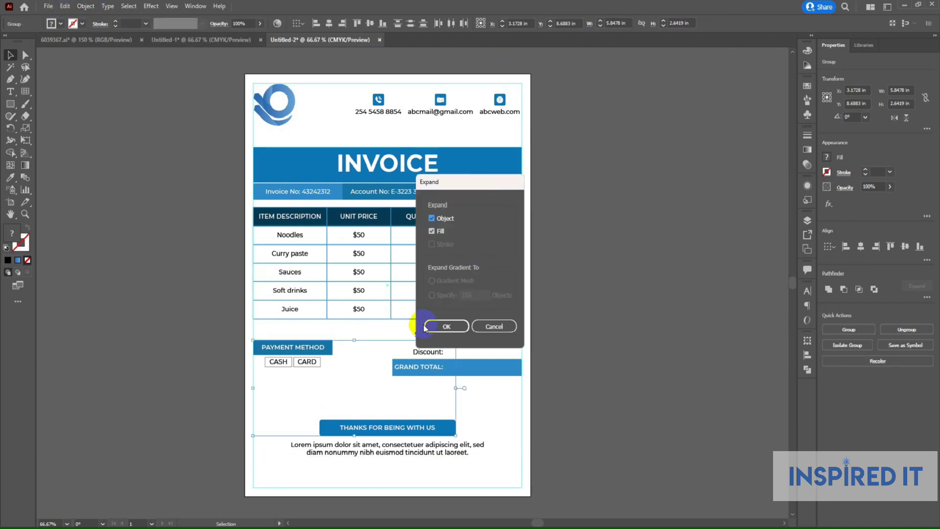
left_click(443, 325)
Step: Select the thank-you bar group and footer objects to check the expanded lower invoice
left_click(578, 314)
left_click_drag(578, 315, 618, 289)
left_click(478, 393)
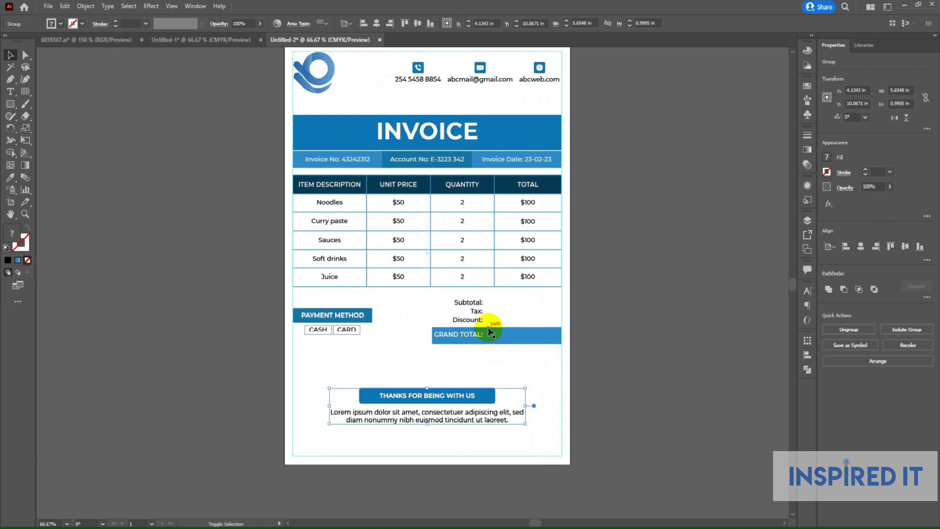
left_click(486, 325, "shift")
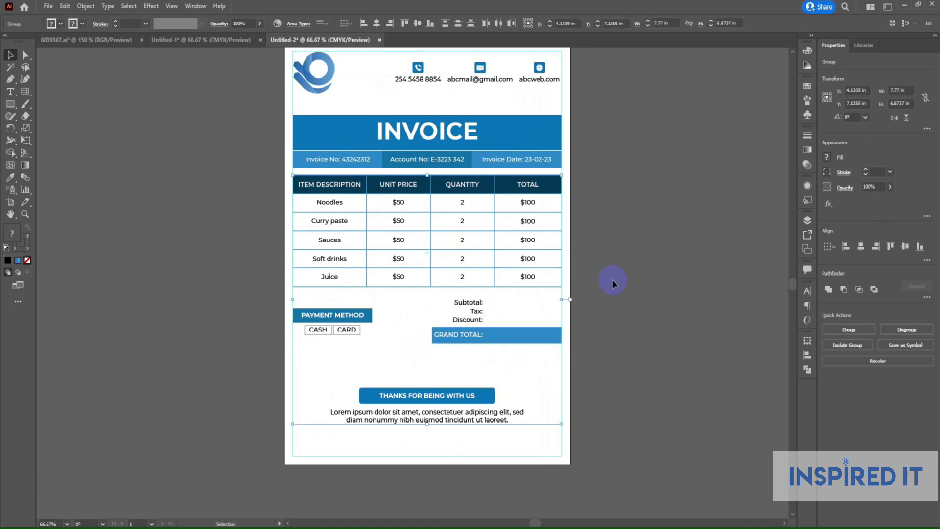
left_click(494, 182)
left_click(590, 177)
scroll(395, 172, "up", 2)
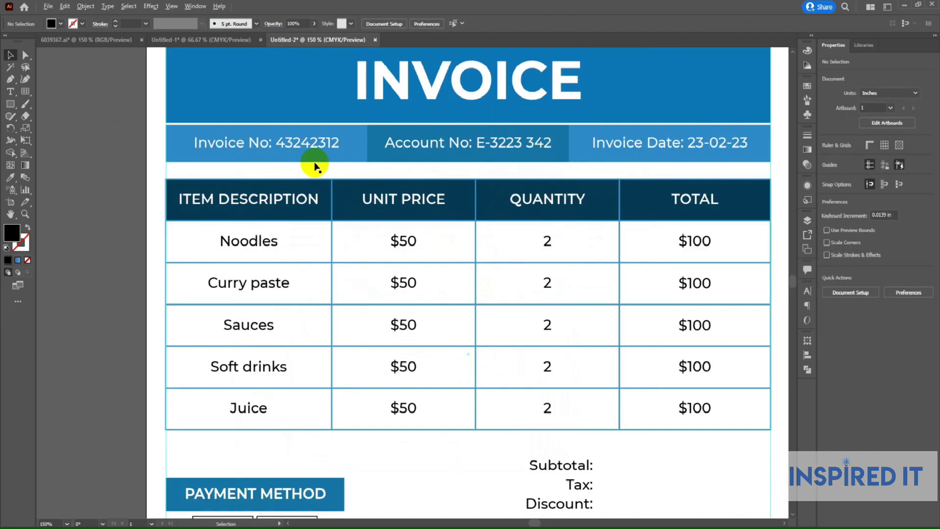
Step: Distribute spacing evenly between the invoice info bar and the item table
left_click(767, 164)
left_click(539, 168)
scroll(539, 168, "down", 1)
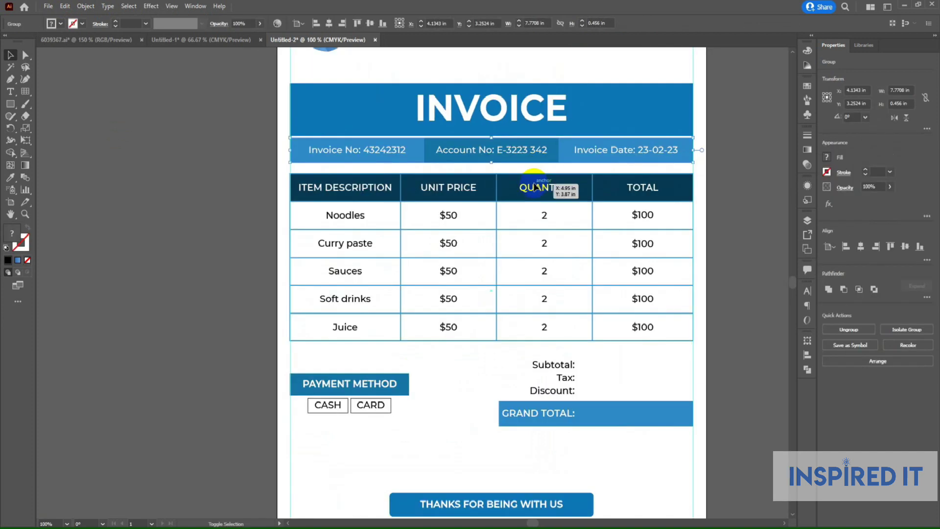
left_click(536, 186, "shift")
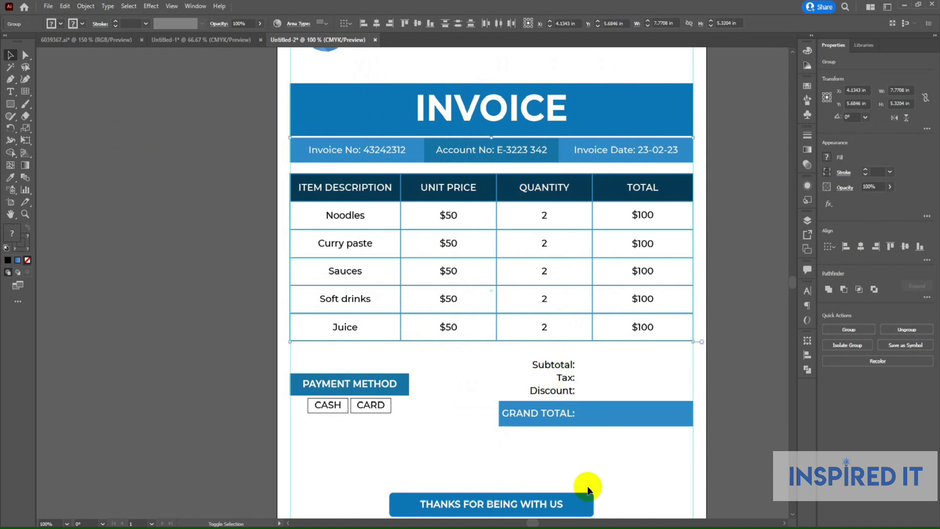
left_click(923, 260)
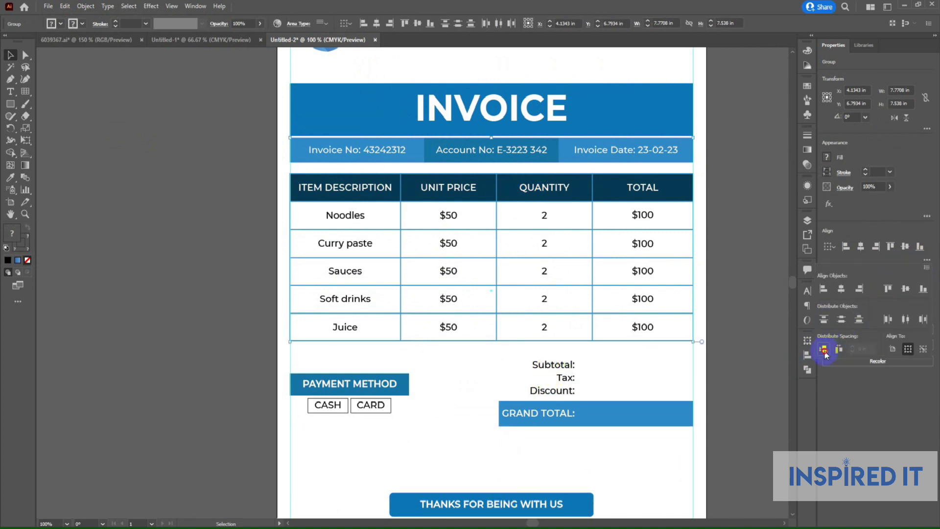
left_click(825, 351)
left_click(545, 348)
Step: Pan the view to bring the whole invoice into frame
scroll(687, 340, "down", 2)
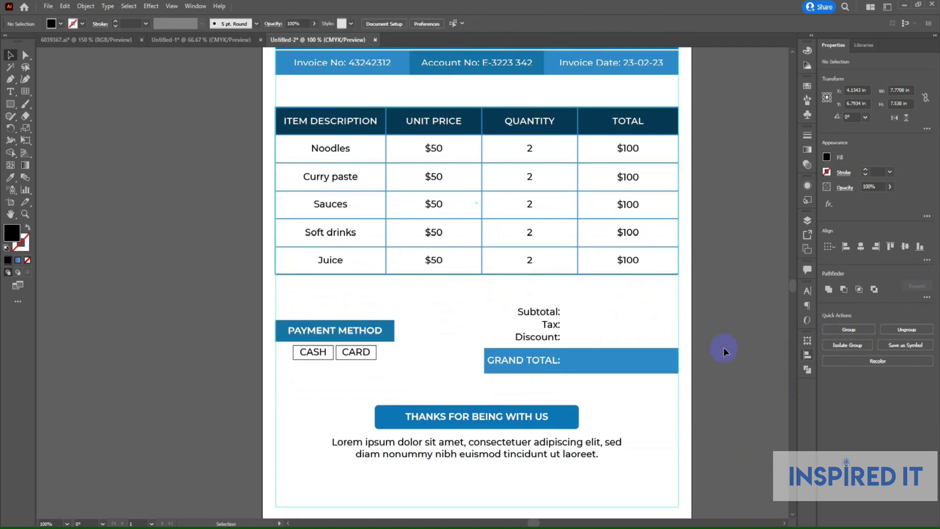
scroll(729, 322, "down", 1)
scroll(622, 333, "up", 1)
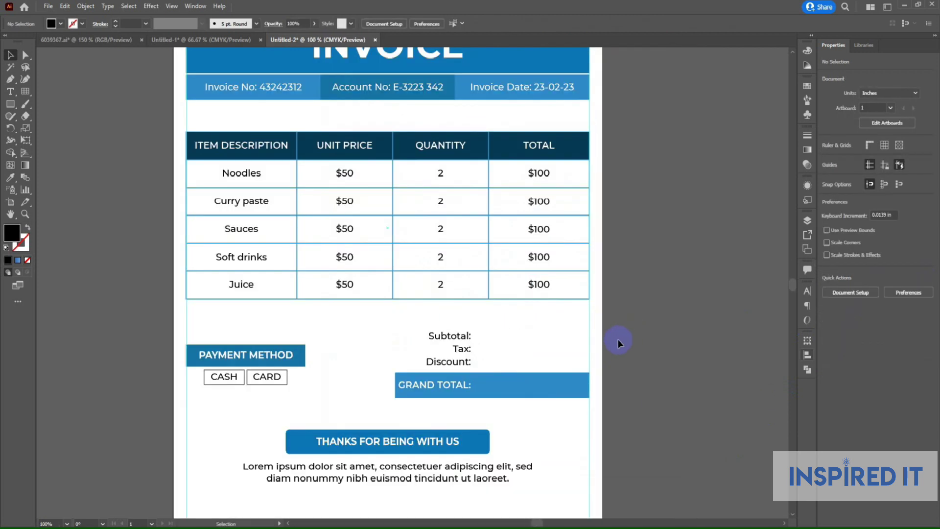
scroll(618, 339, "left", 2)
scroll(695, 341, "down", 1)
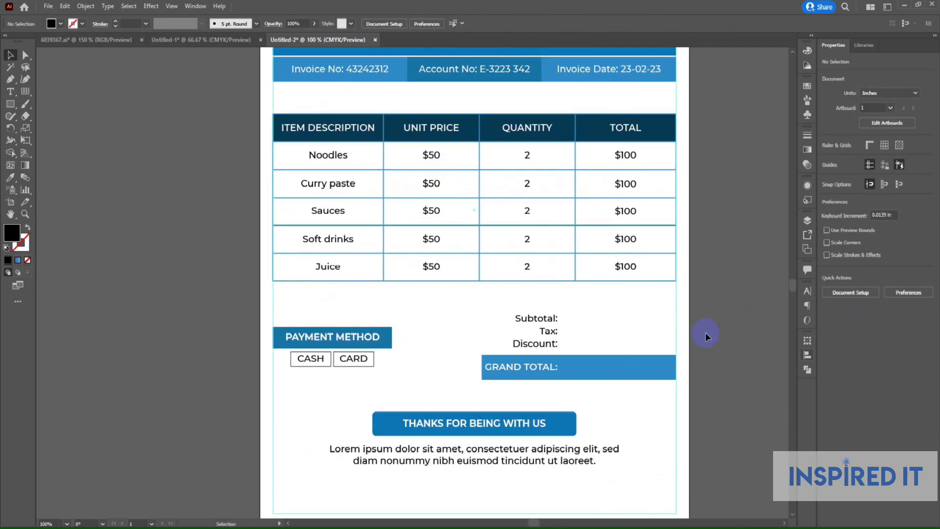
scroll(710, 328, "down", 1)
scroll(713, 320, "down", 1)
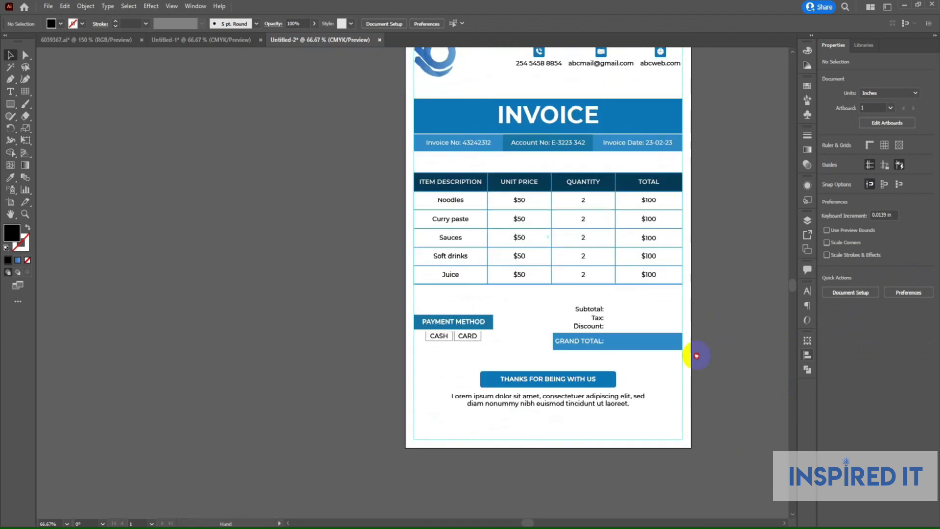
left_click_drag(686, 349, 677, 375)
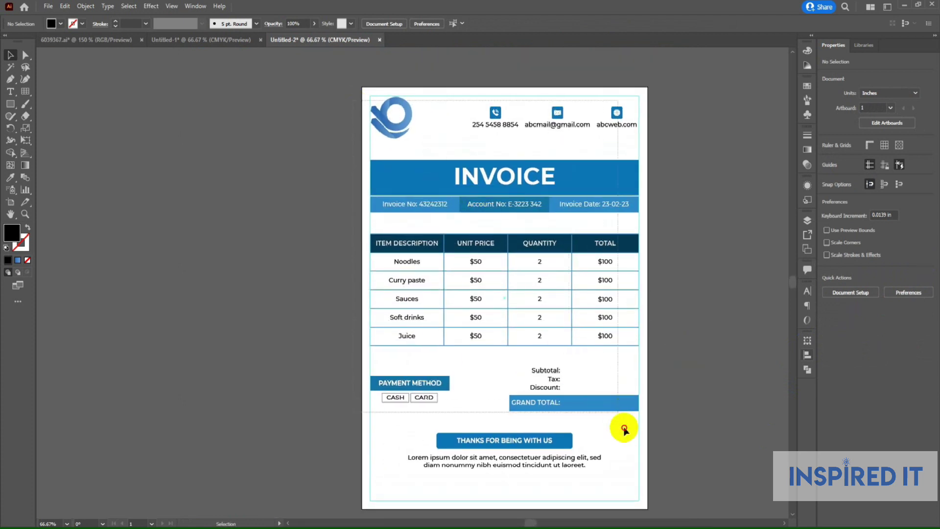
Step: Undo an accidental paste of stray lorem ipsum text beside the invoice
left_click_drag(353, 105, 644, 483)
key("ctrl+v")
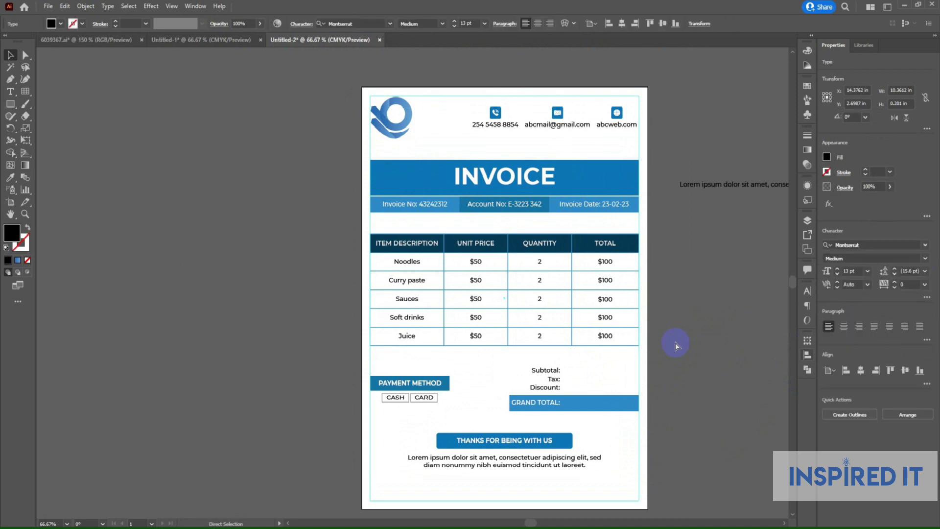
left_click(679, 325)
scroll(707, 246, "right", 5)
key("ctrl+z")
key("ctrl+z")
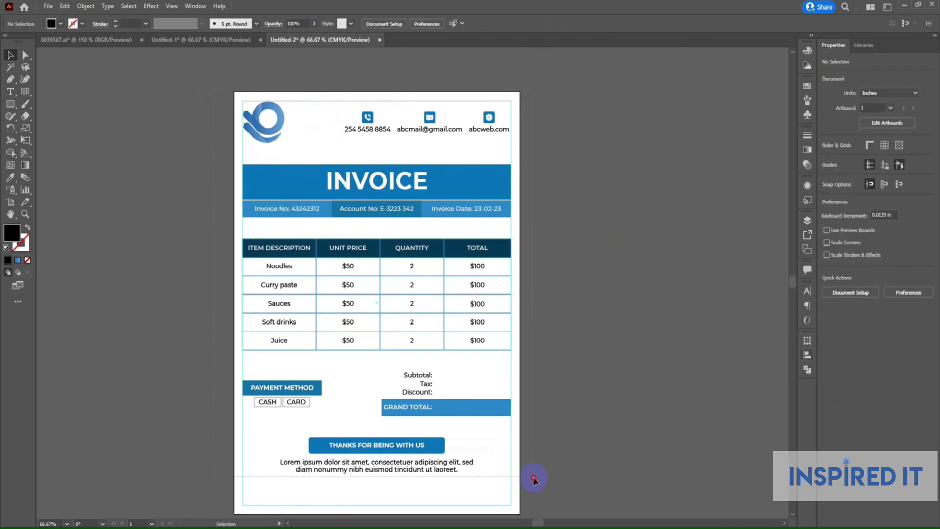
Step: Group all invoice objects and centre the group vertically on the page
left_click_drag(233, 105, 539, 475)
key("ctrl+g")
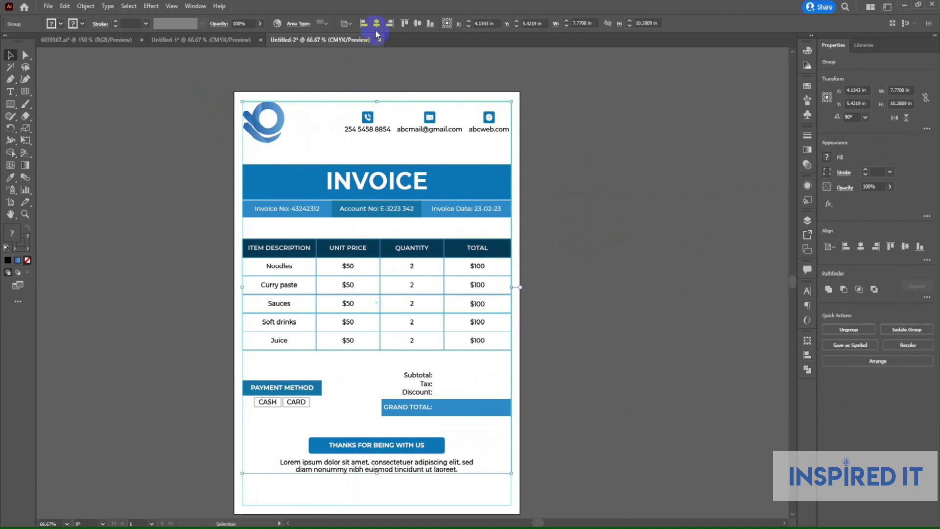
left_click(418, 23)
left_click(525, 150)
scroll(610, 214, "down", 2)
scroll(610, 214, "left", 2)
scroll(625, 259, "up", 1)
scroll(625, 264, "left", 1)
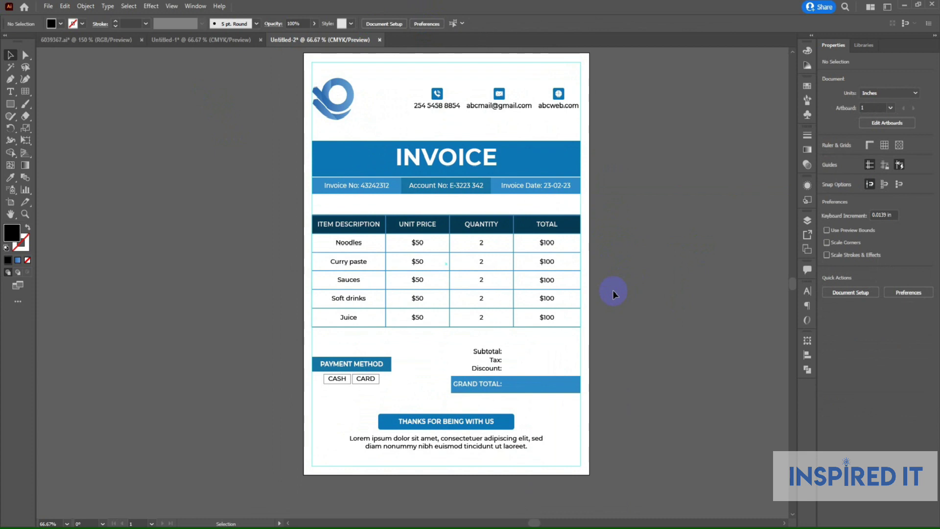
scroll(605, 299, "right", 1)
left_click_drag(598, 303, 598, 306)
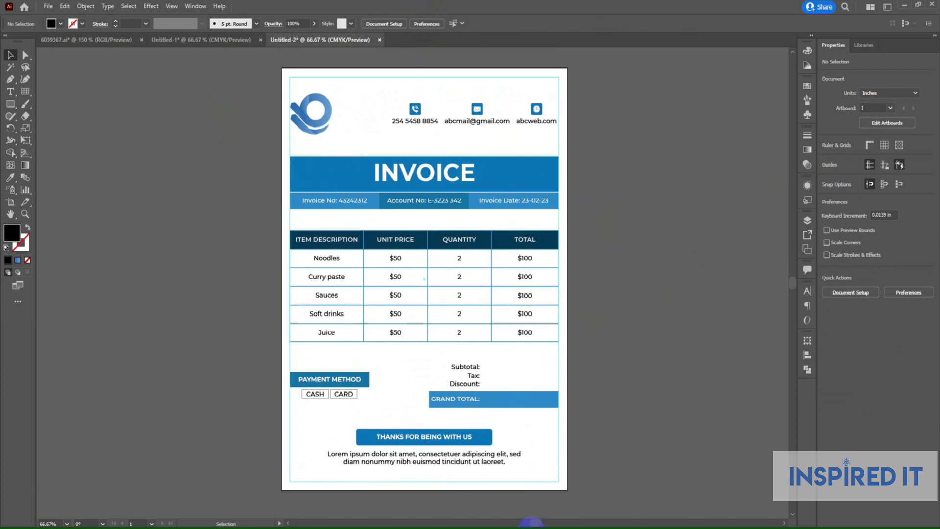
key("ctrl+alt+shift+s")
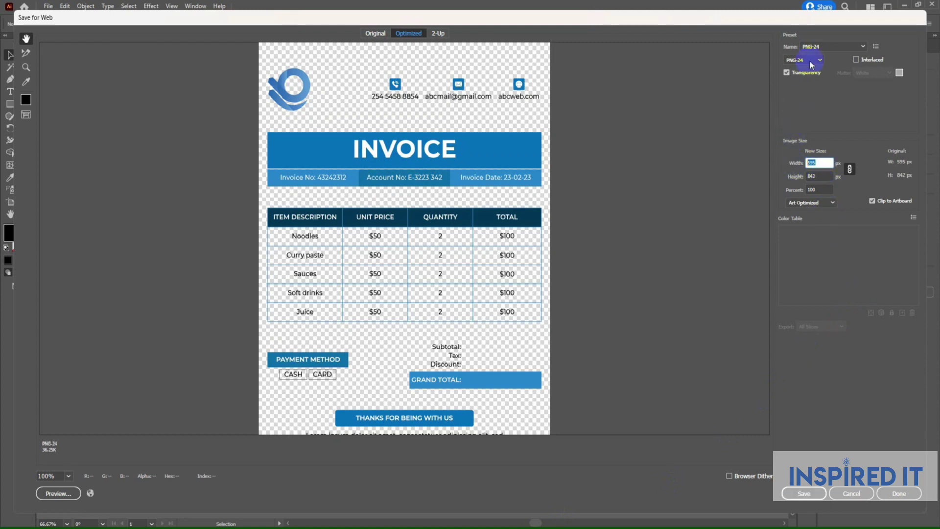
Step: Save the invoice for web as a 2000-pixel-wide JPEG named 'IN' on the Desktop
left_click(800, 82)
type("2000")
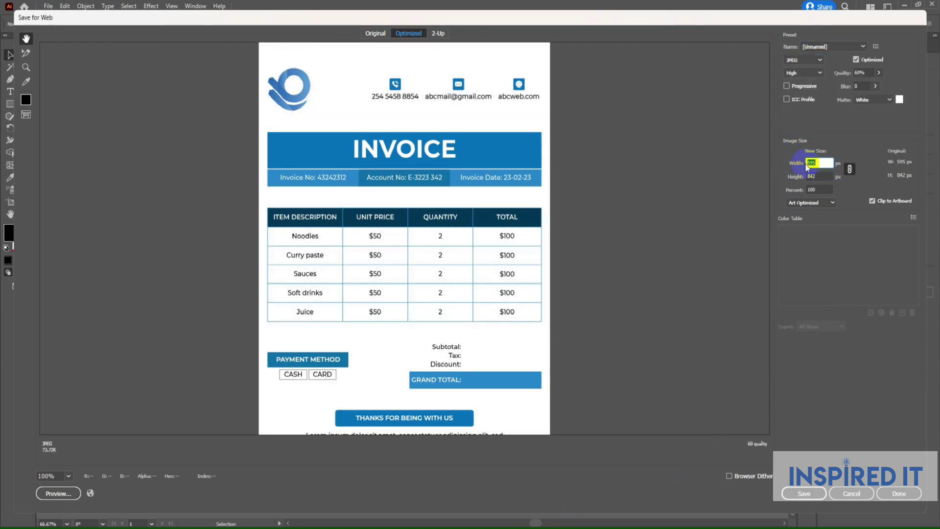
left_click(796, 499)
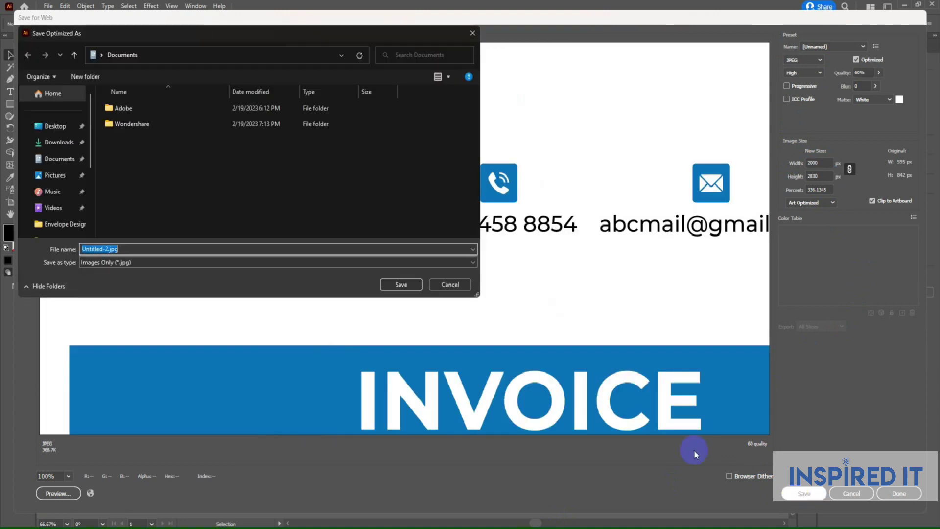
left_click(54, 126)
type("IN 3")
key("Return")
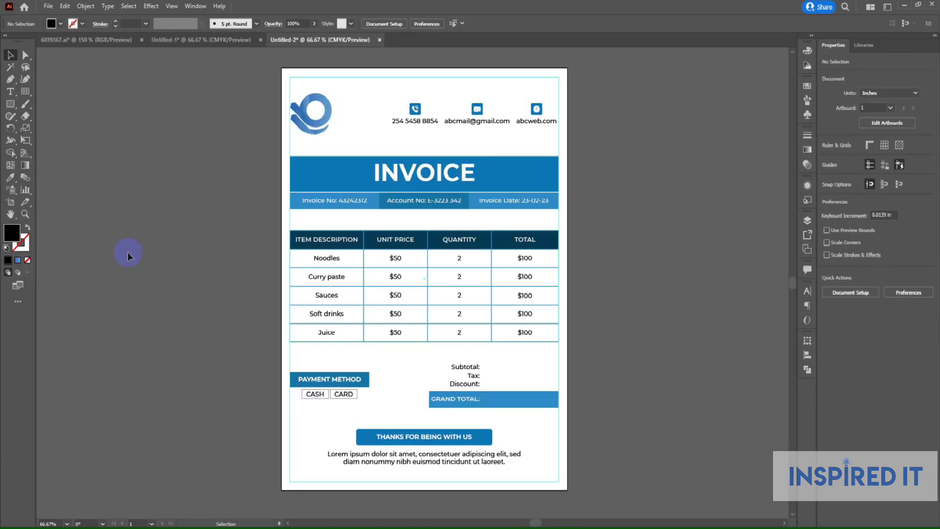